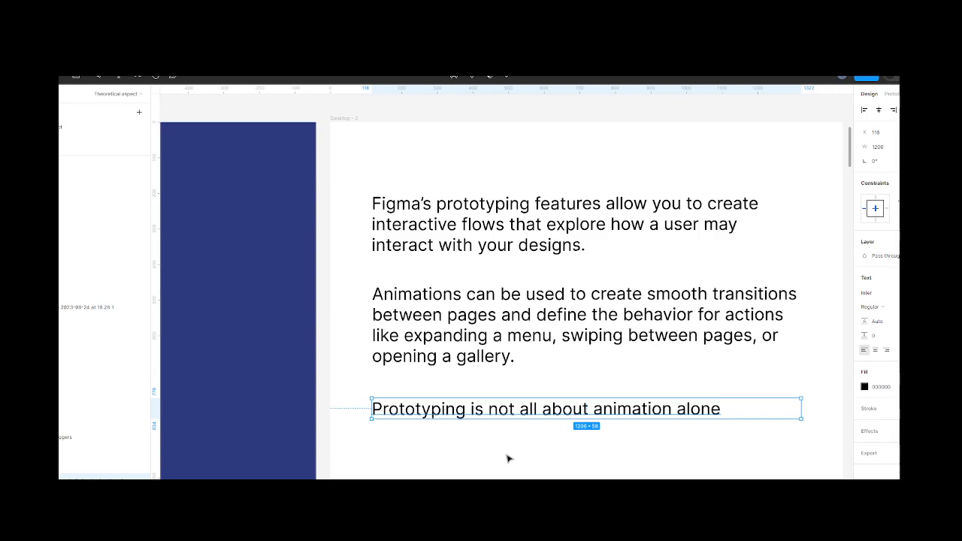
Step: Admit the waiting participant to the meeting call, then return to the Figma canvas and clear the selection
scroll(507, 458, "left", 10)
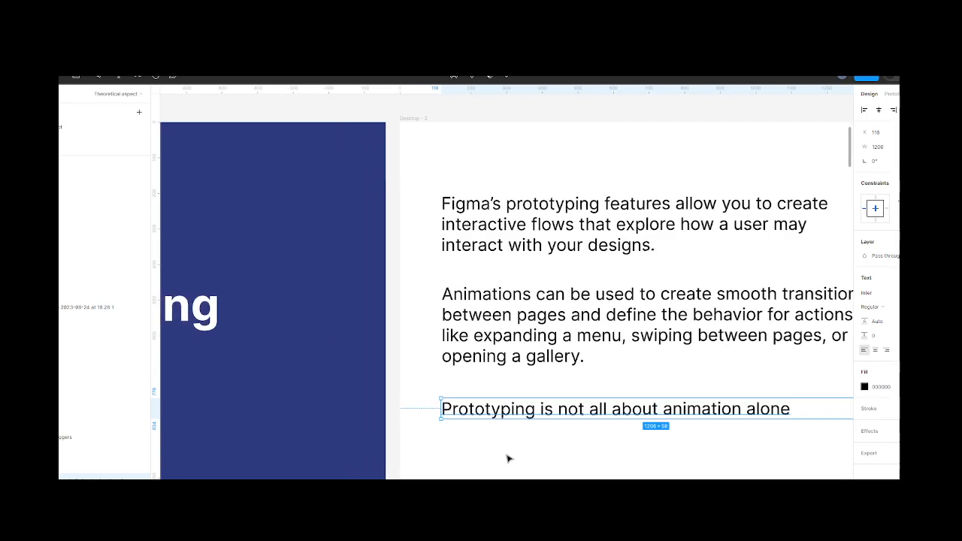
scroll(507, 458, "left", 3)
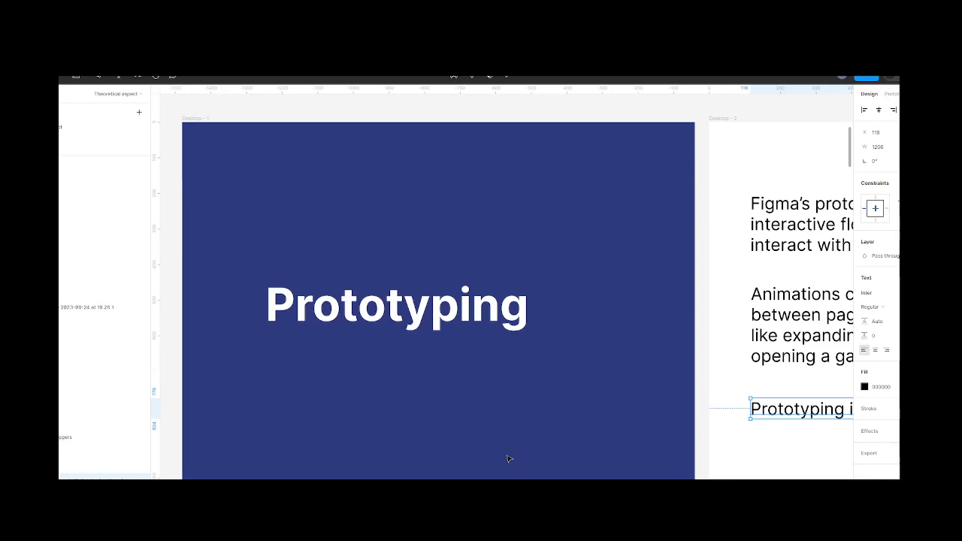
scroll(508, 458, "down", 8)
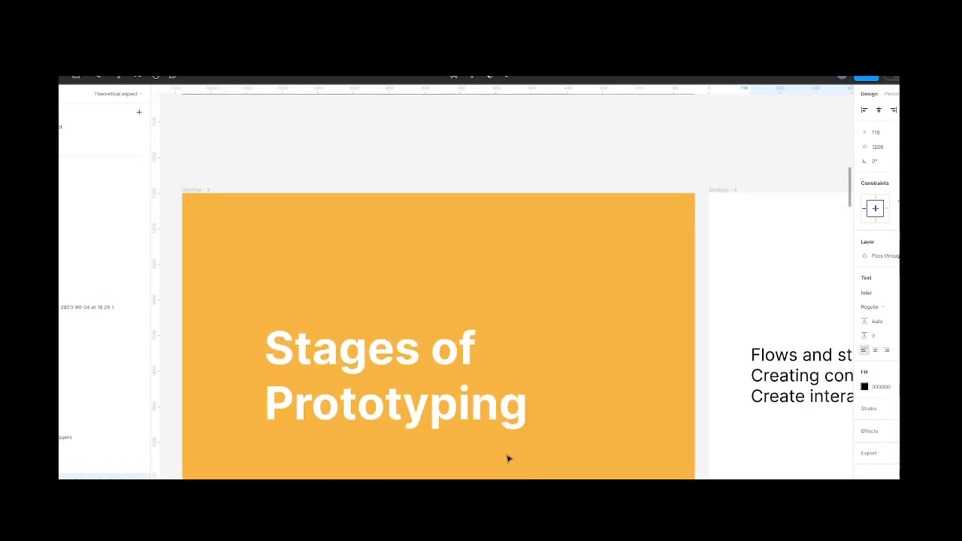
scroll(508, 459, "down", 3)
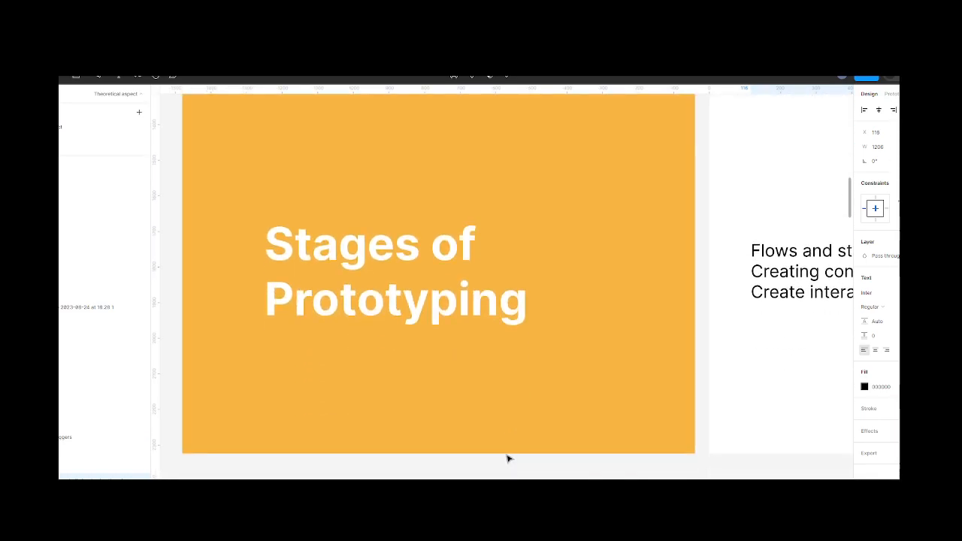
scroll(508, 458, "up", 1)
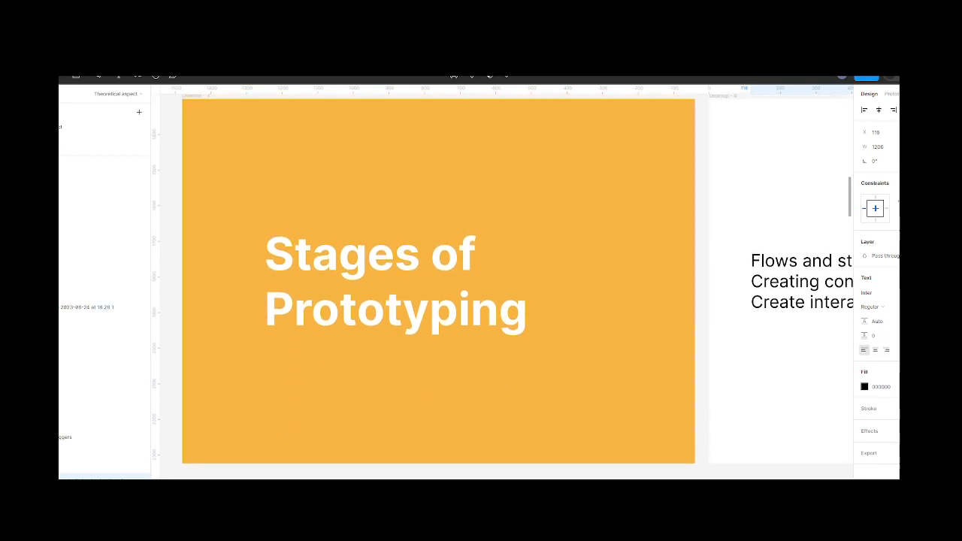
left_click(798, 76)
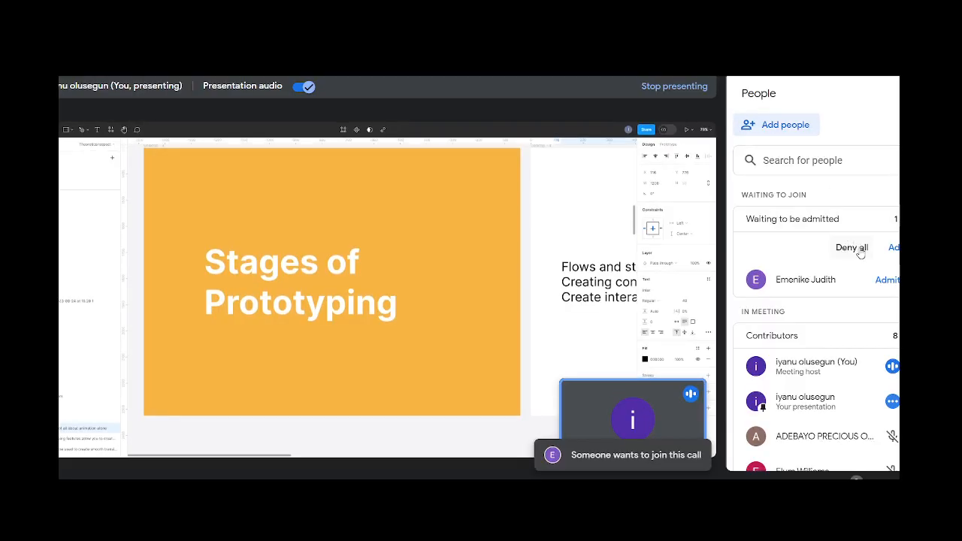
left_click(882, 281)
left_click(826, 76)
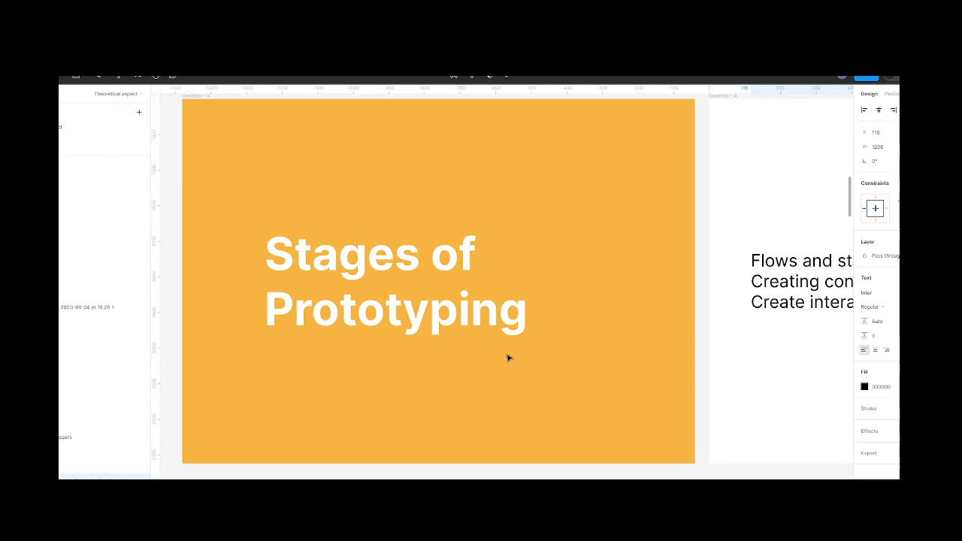
scroll(508, 358, "right", 5)
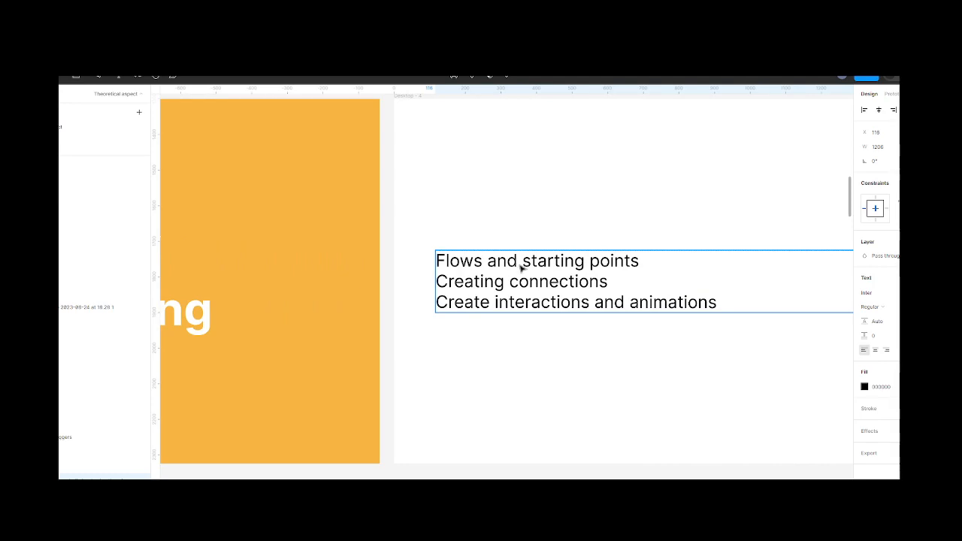
scroll(519, 269, "right", 5)
scroll(519, 268, "down", 5)
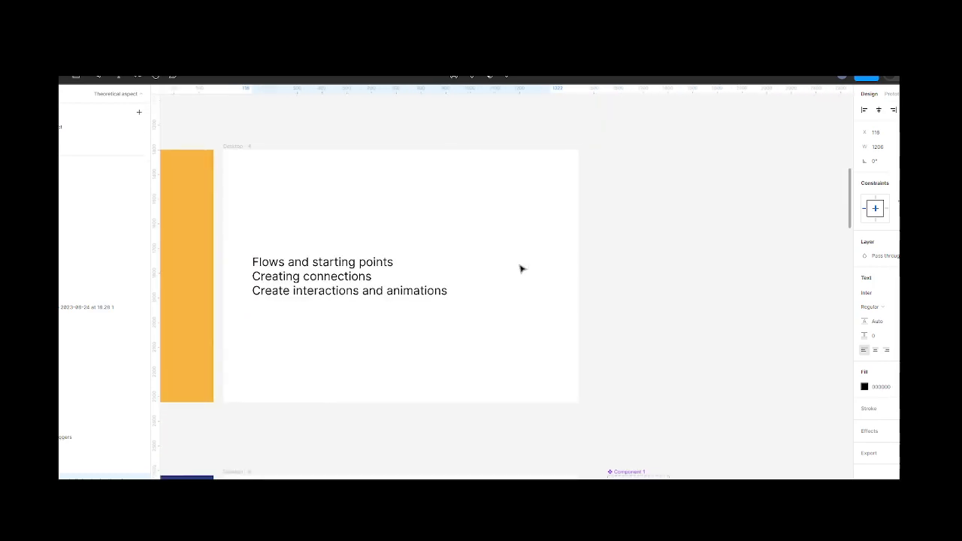
left_click(627, 315)
scroll(627, 316, "right", 3)
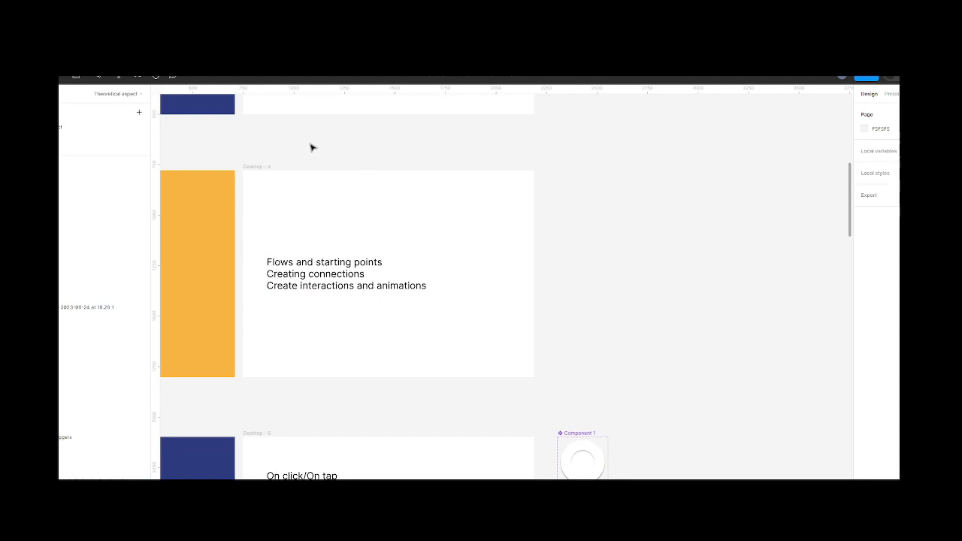
Step: Draw two phone-sized frames, Frame 10 and Frame 11, side by side
left_click(64, 79)
left_click_drag(601, 208, 684, 356)
scroll(683, 356, "right", 3)
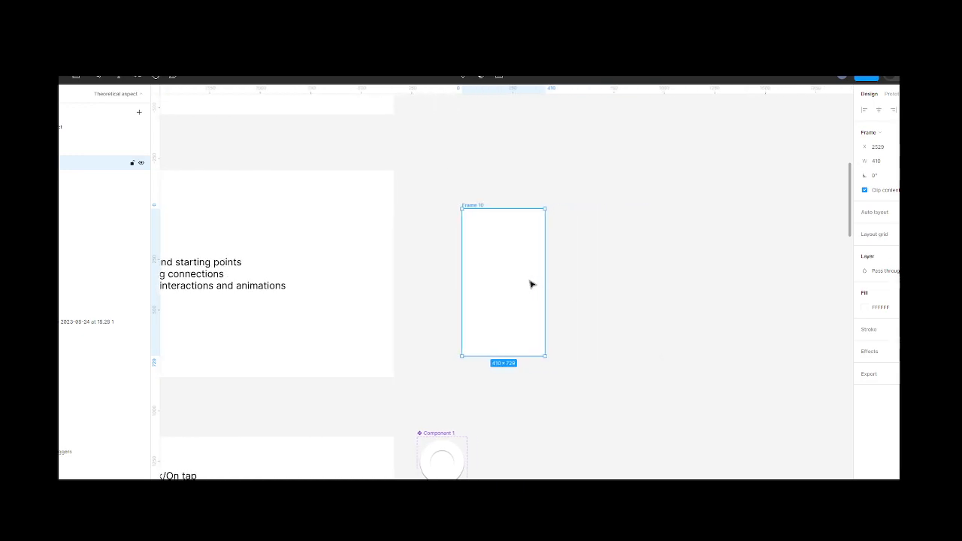
left_click(287, 147)
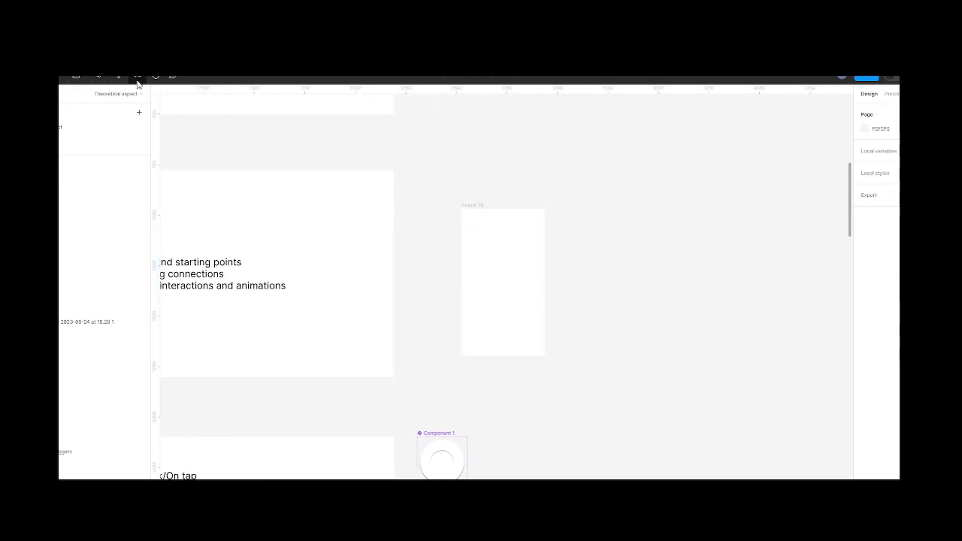
left_click(62, 79)
left_click_drag(560, 208, 626, 350)
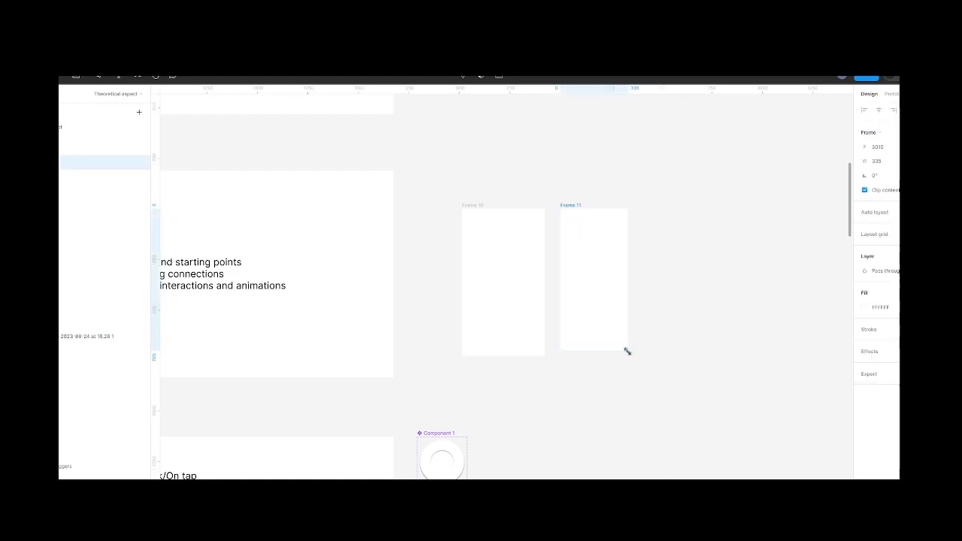
left_click(485, 201)
Step: Make Frame 10 the starting point of Flow 3 in the Prototype settings
left_click(475, 205)
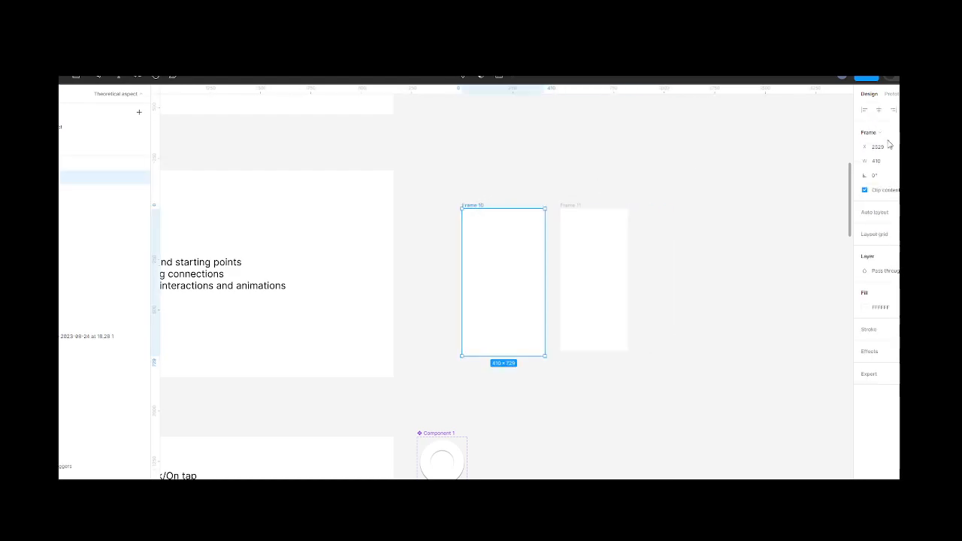
left_click(893, 94)
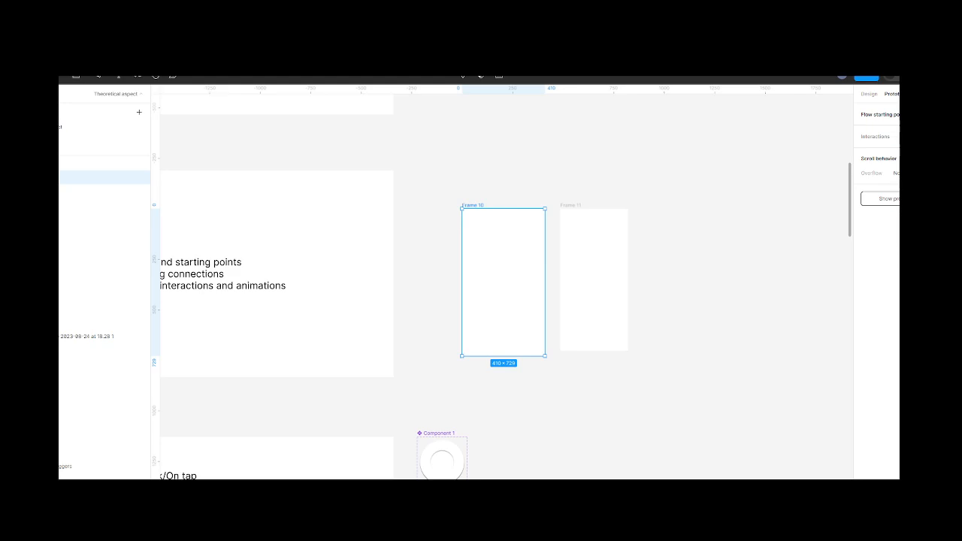
left_click(951, 115)
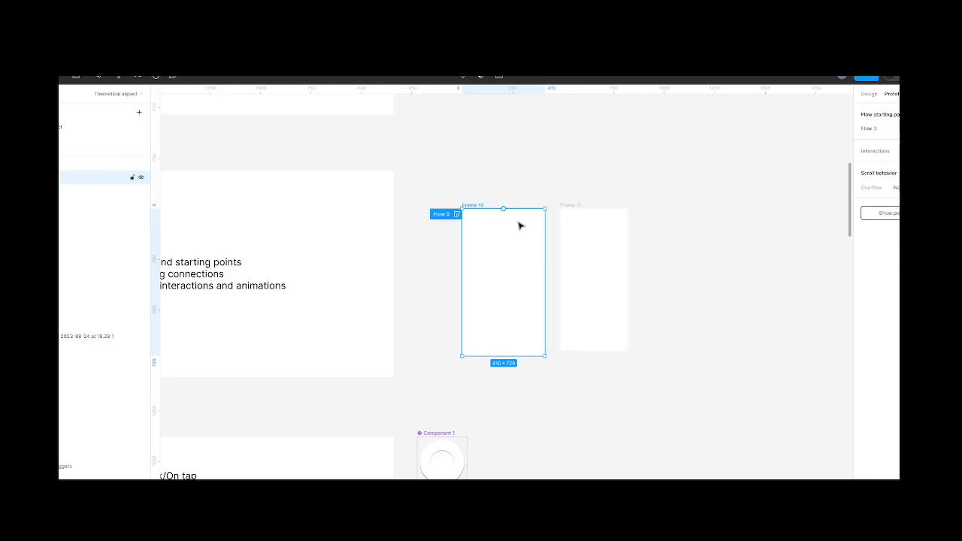
scroll(458, 219, "up", 3)
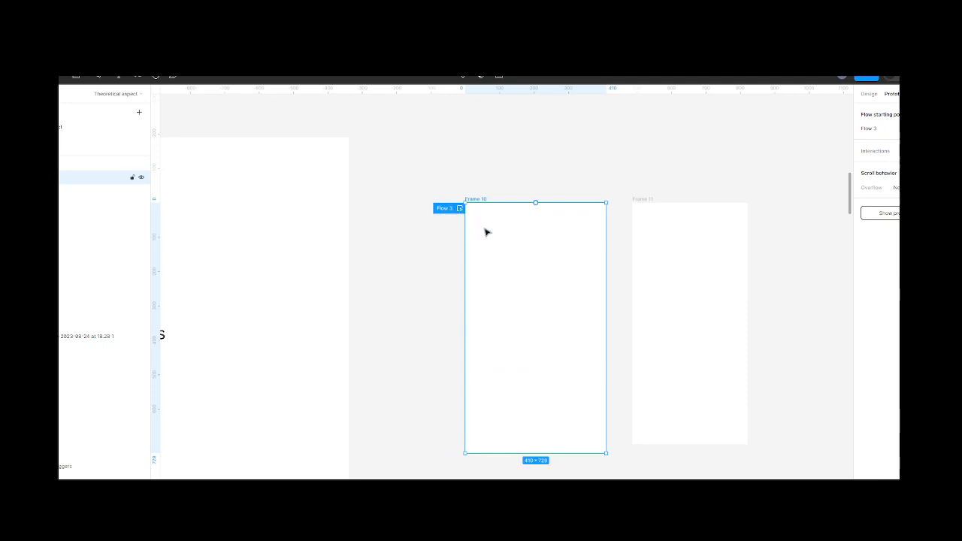
scroll(485, 233, "down", 3)
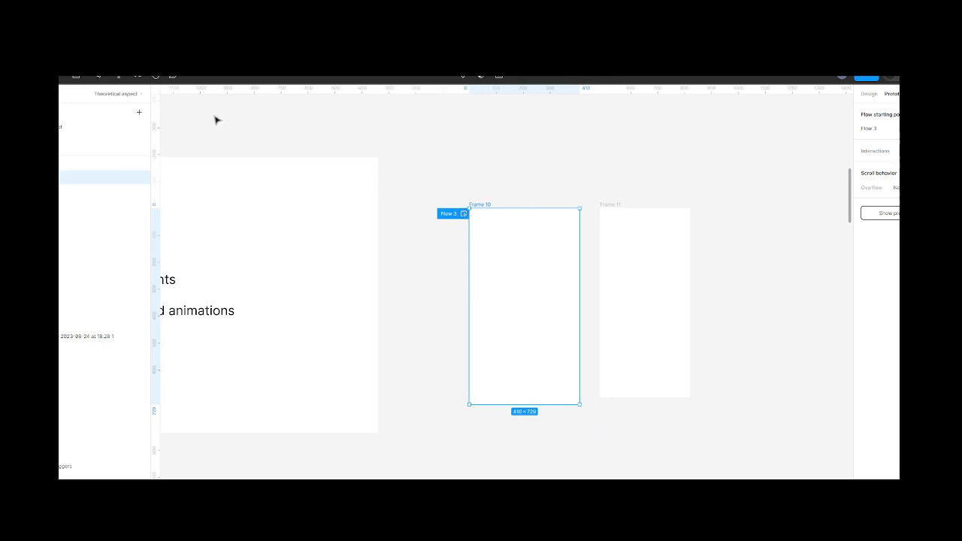
Step: Draw a 221×221 circle inside Frame 10 with the Ellipse tool
left_click(88, 79)
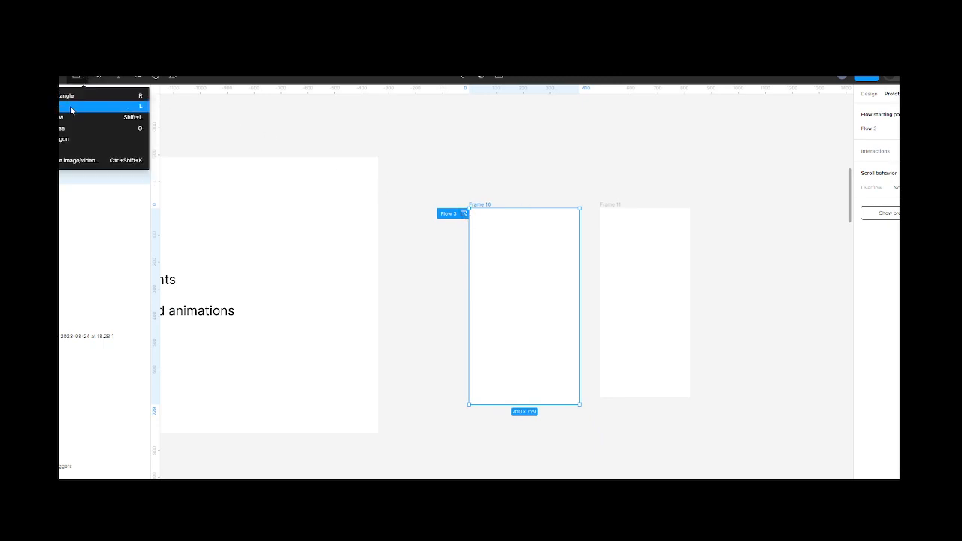
left_click(98, 126)
left_click_drag(495, 263, 548, 331)
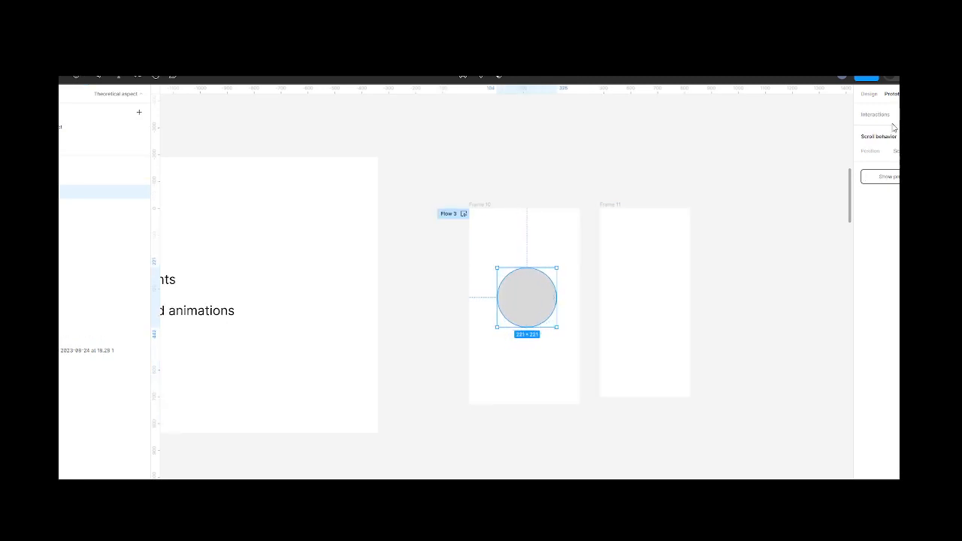
Step: Fill the circle with the document's orange colour F7B441
left_click(868, 95)
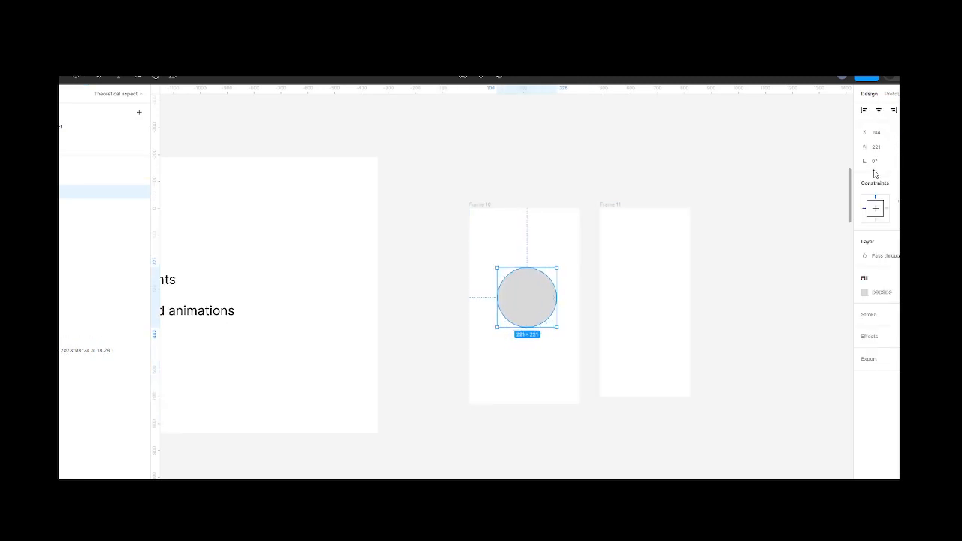
left_click(864, 293)
left_click_drag(811, 306, 849, 281)
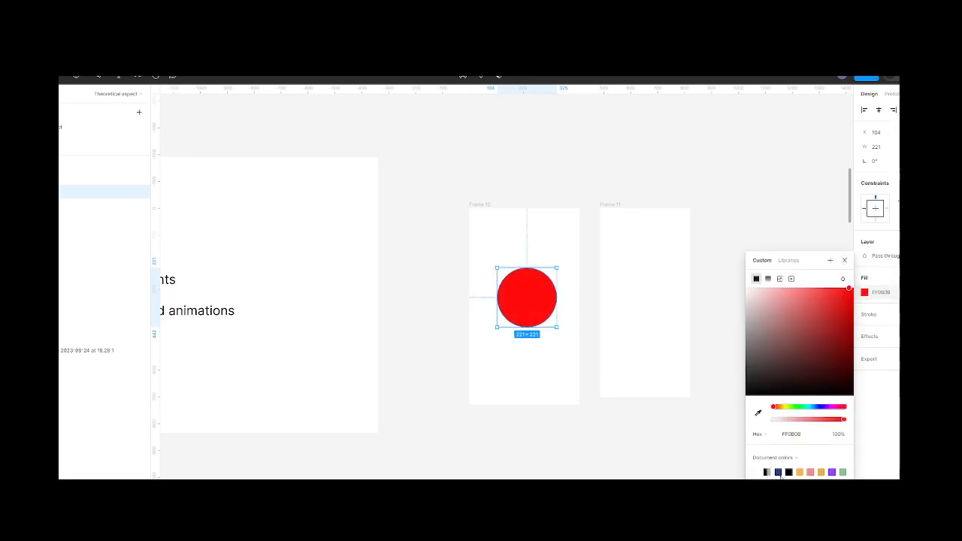
left_click(800, 472)
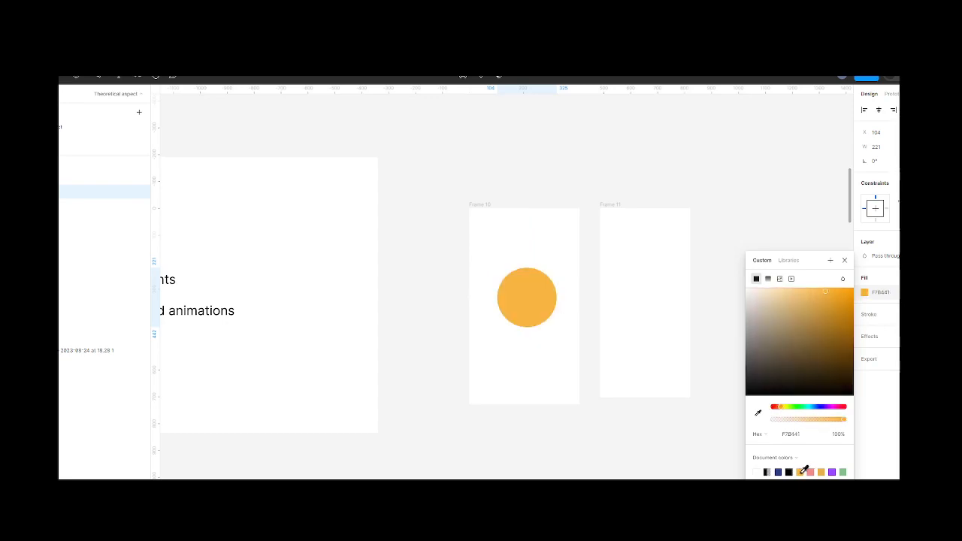
left_click(844, 261)
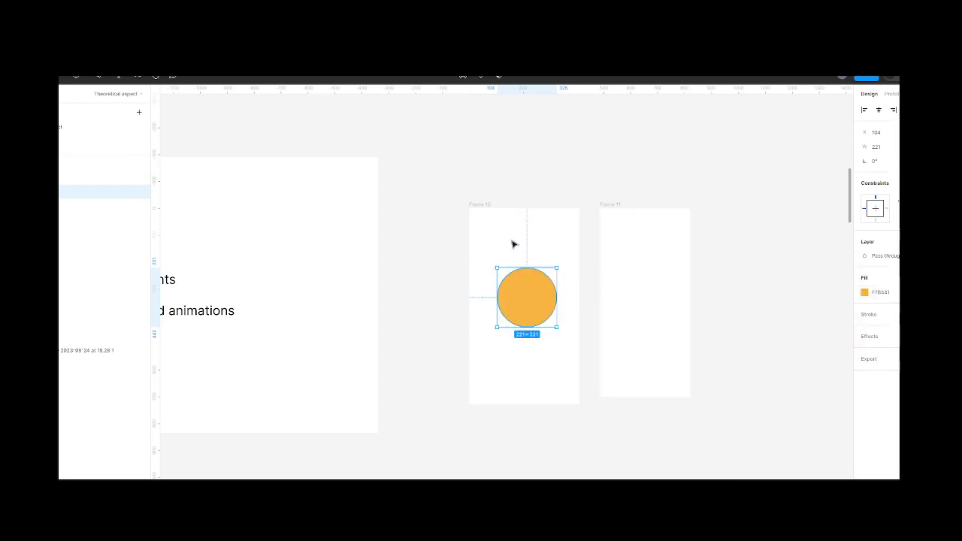
left_click(480, 205)
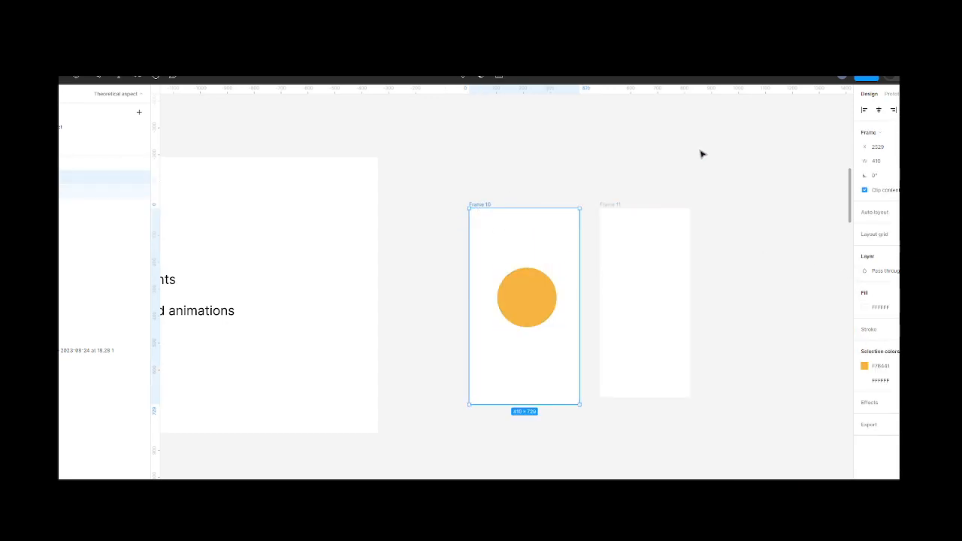
left_click(892, 95)
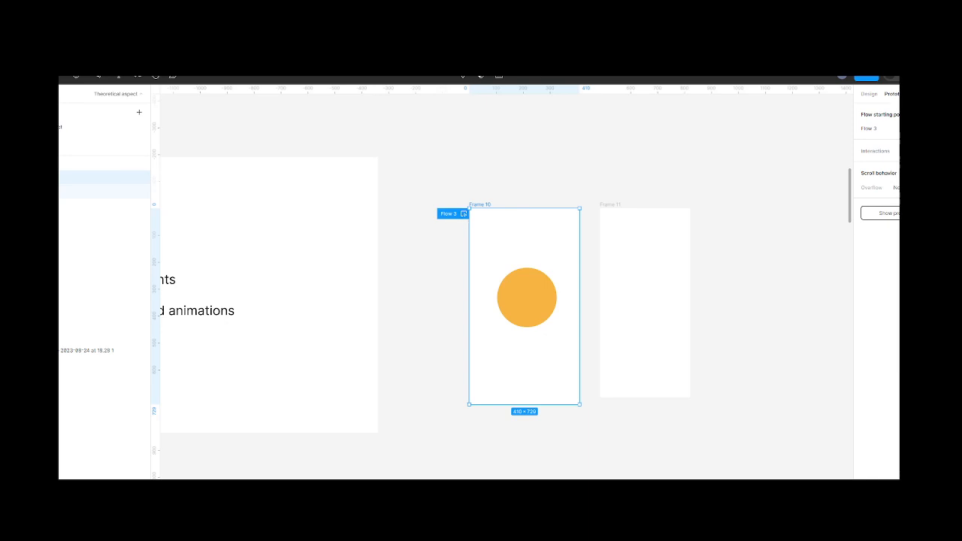
Step: Admit the waiting participant to the meeting call and return to Figma
left_click(789, 53)
left_click(891, 281)
left_click(800, 60)
Step: Preview the Flow 3 prototype and open it in presentation view
left_click(896, 78)
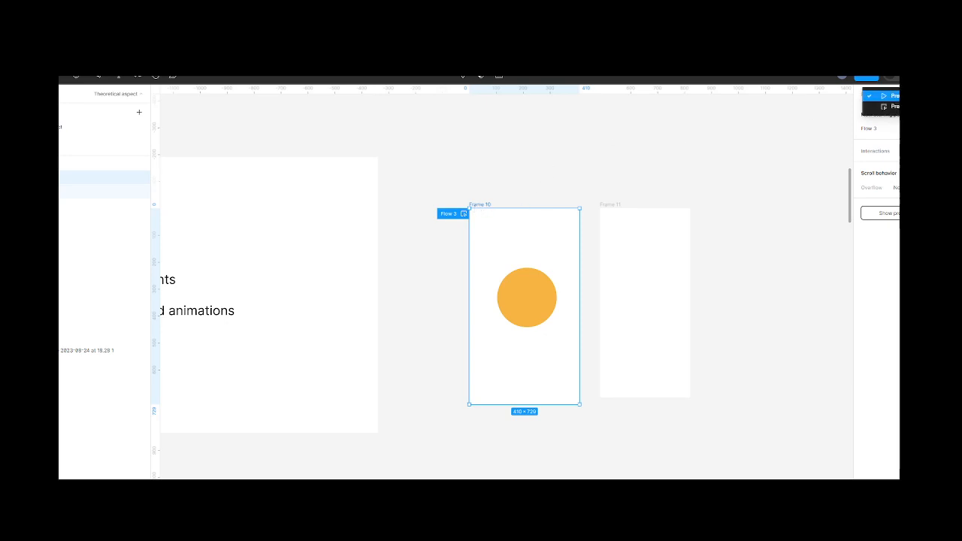
left_click(891, 108)
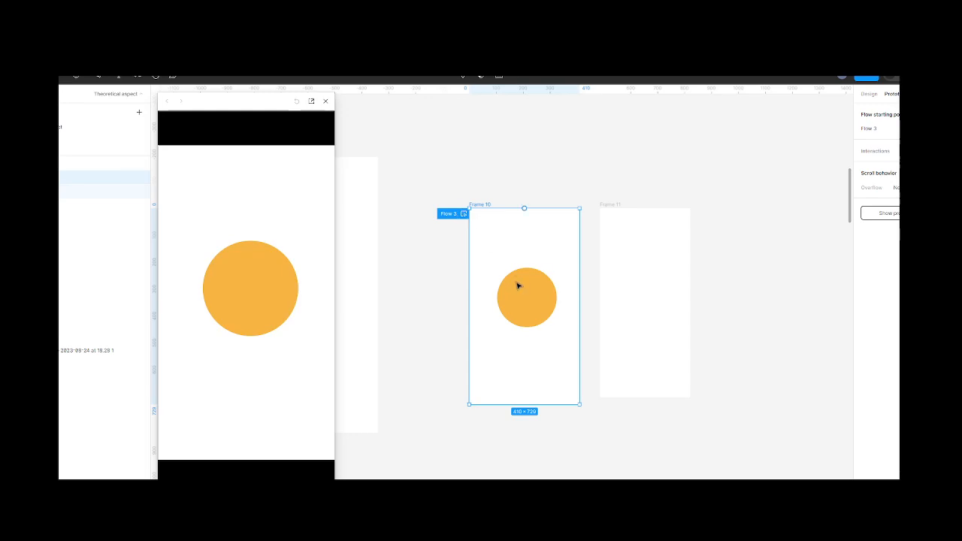
left_click(604, 207)
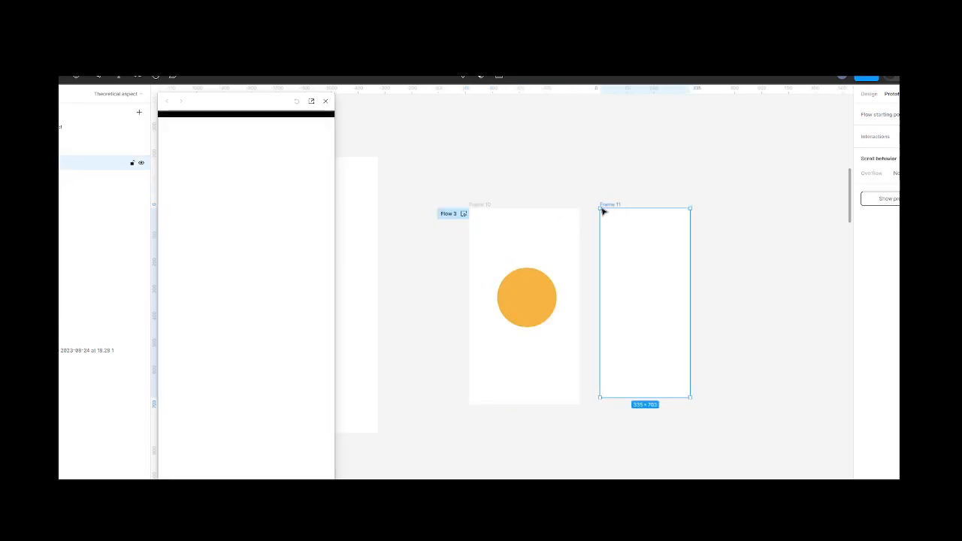
left_click(479, 207)
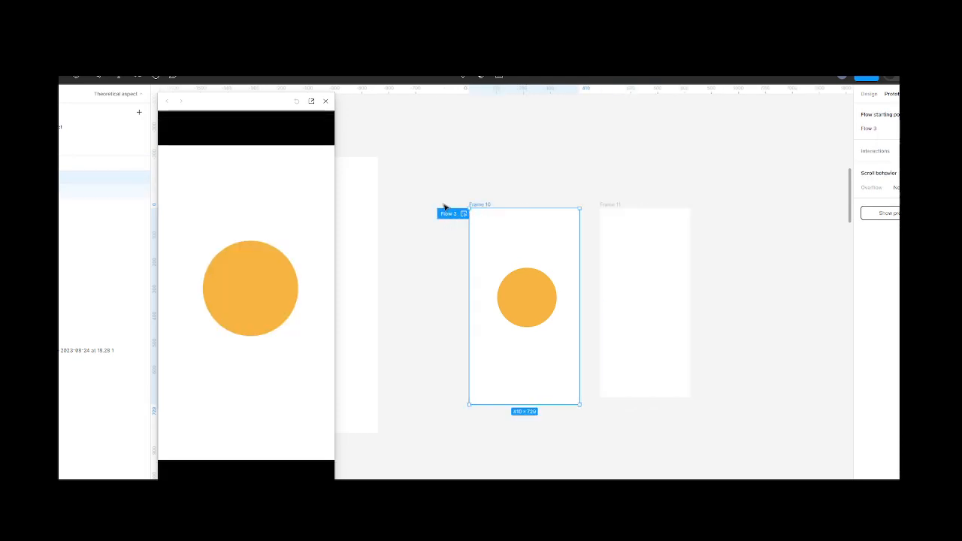
left_click(421, 301)
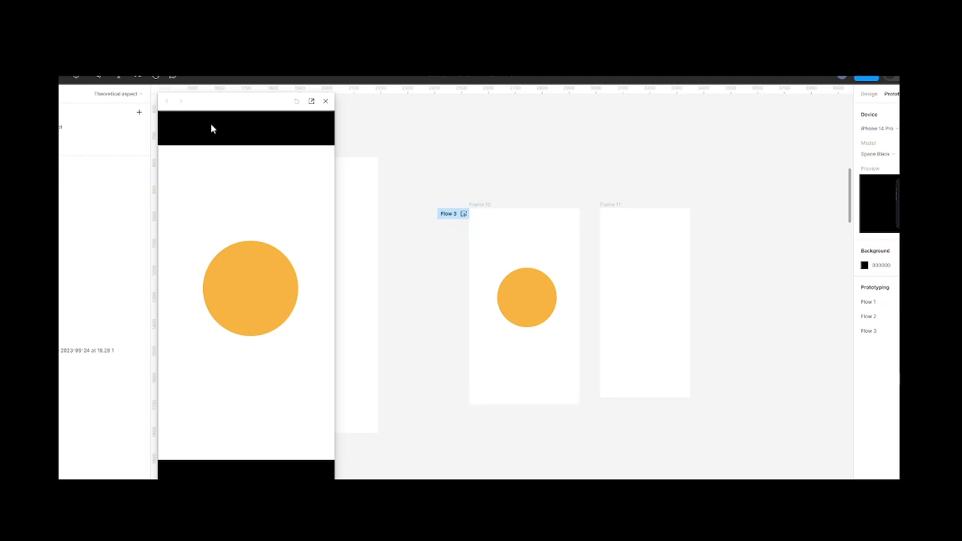
left_click(311, 102)
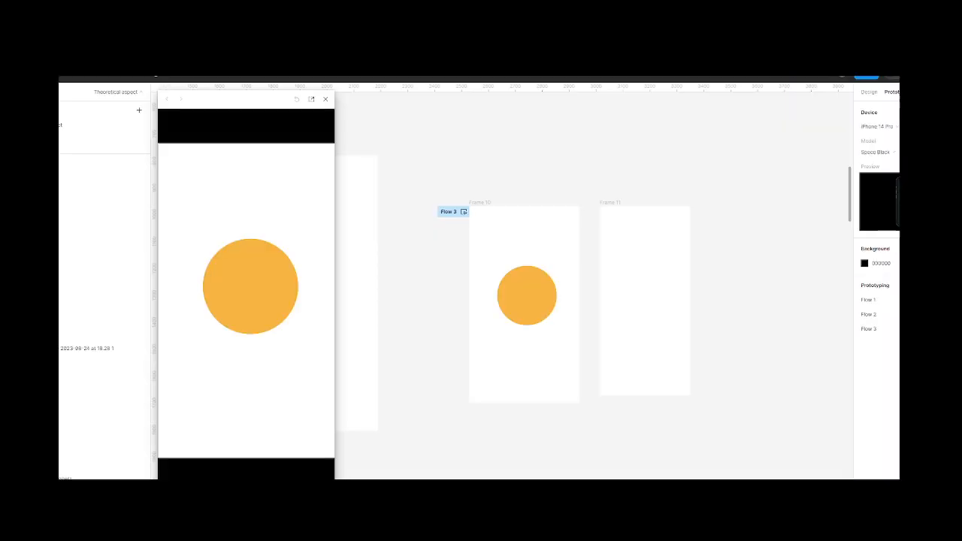
Step: Close the Flow 3 preview, admit the call participant, and select Frame 10
left_click(326, 101)
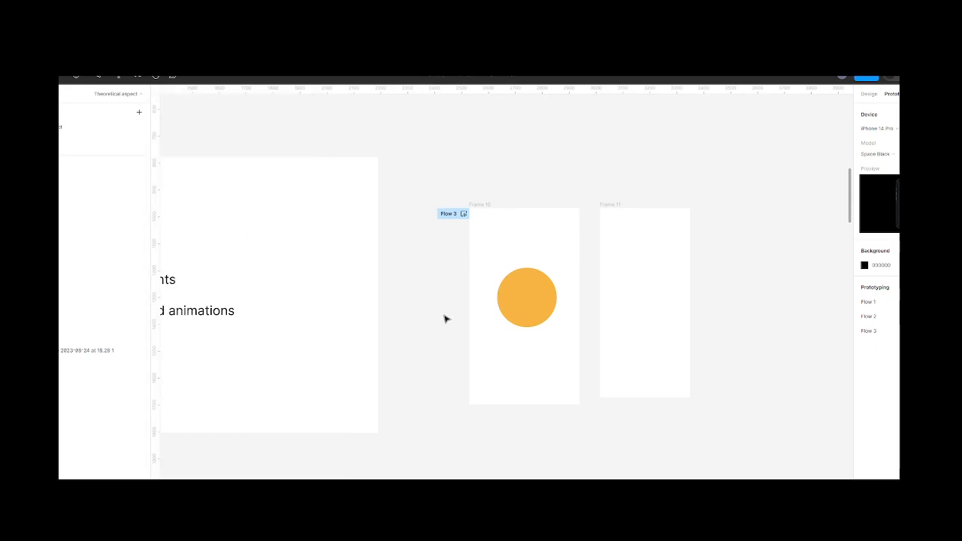
scroll(443, 323, "left", 5)
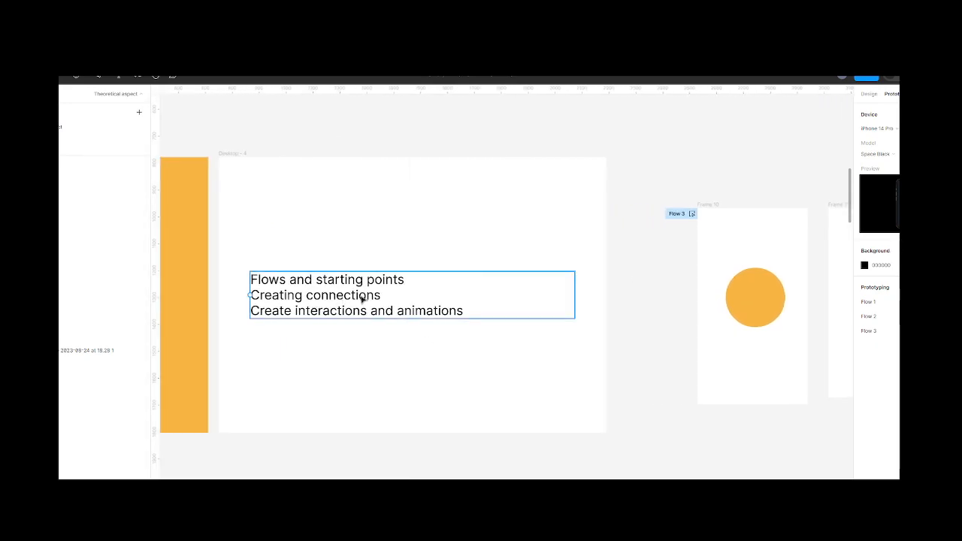
scroll(361, 299, "right", 5)
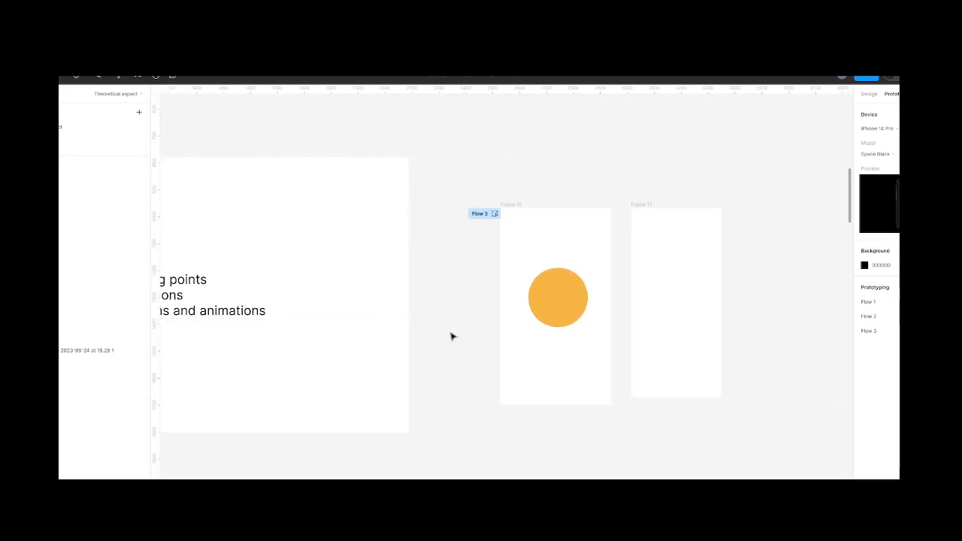
scroll(451, 335, "right", 2)
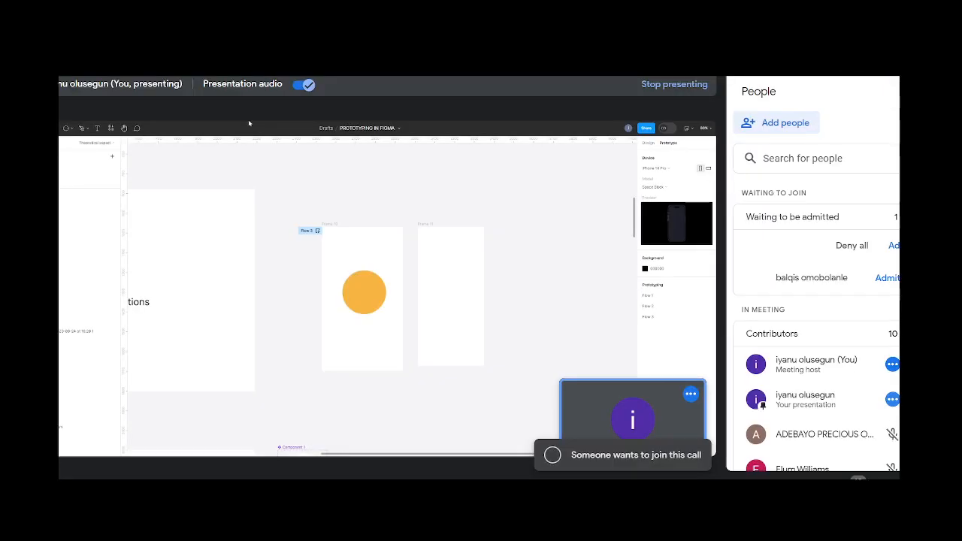
left_click(892, 279)
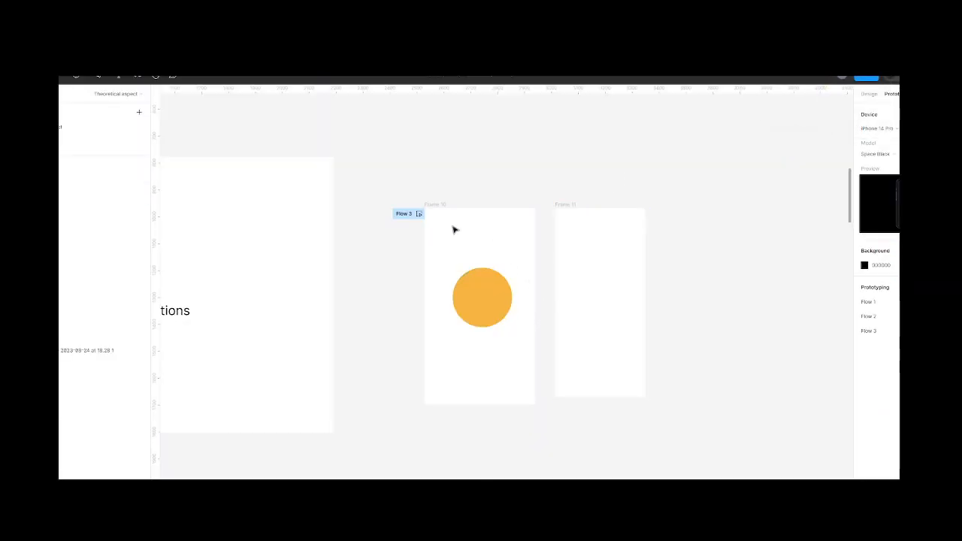
left_click(440, 205)
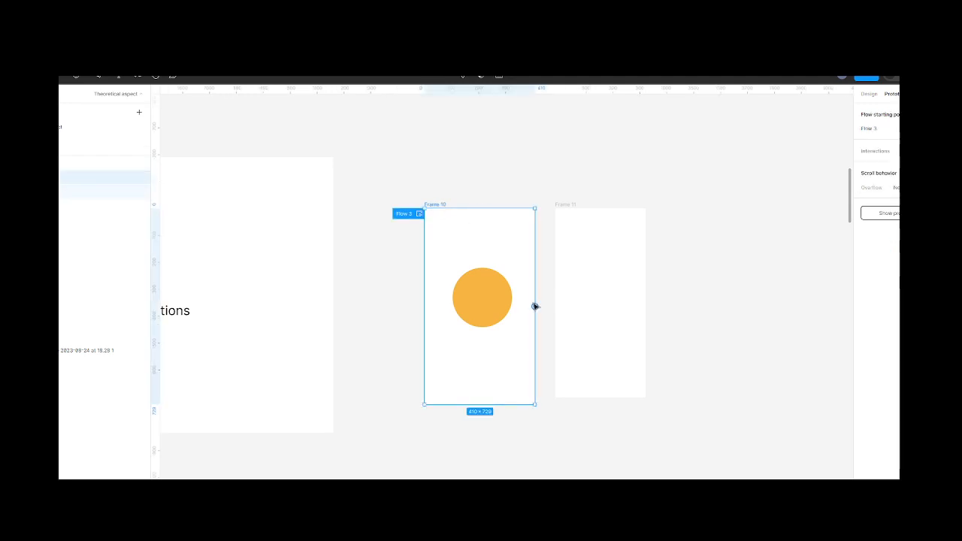
Step: Link Frame 10 to Frame 11 with an On tap navigation and stretch Frame 11 to match Frame 10's height
left_click_drag(535, 307, 567, 278)
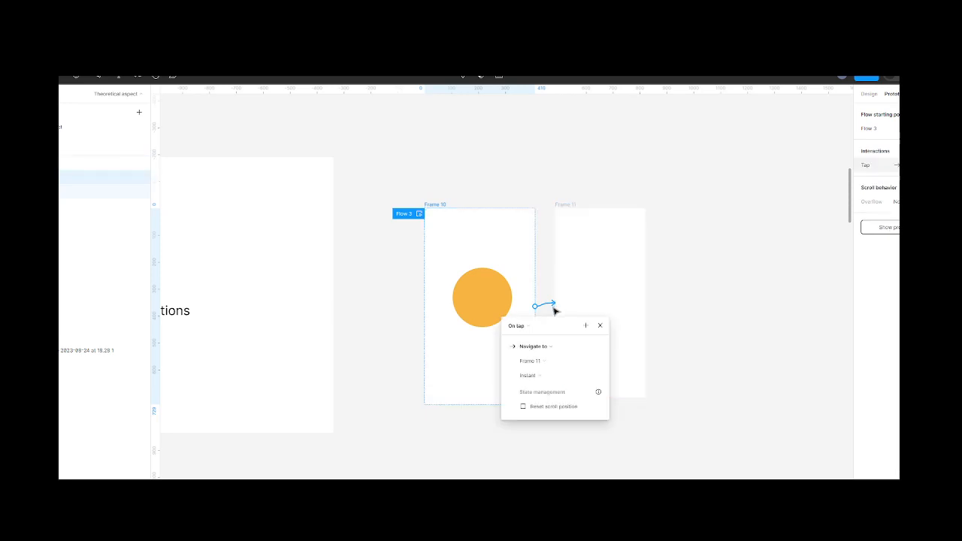
left_click(600, 327)
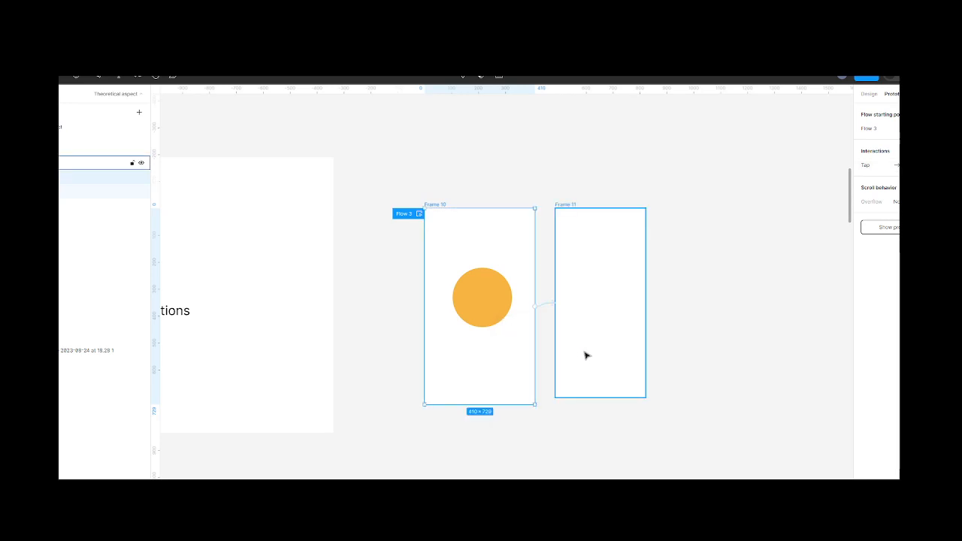
left_click(587, 365)
left_click_drag(584, 396, 584, 405)
left_click(545, 379)
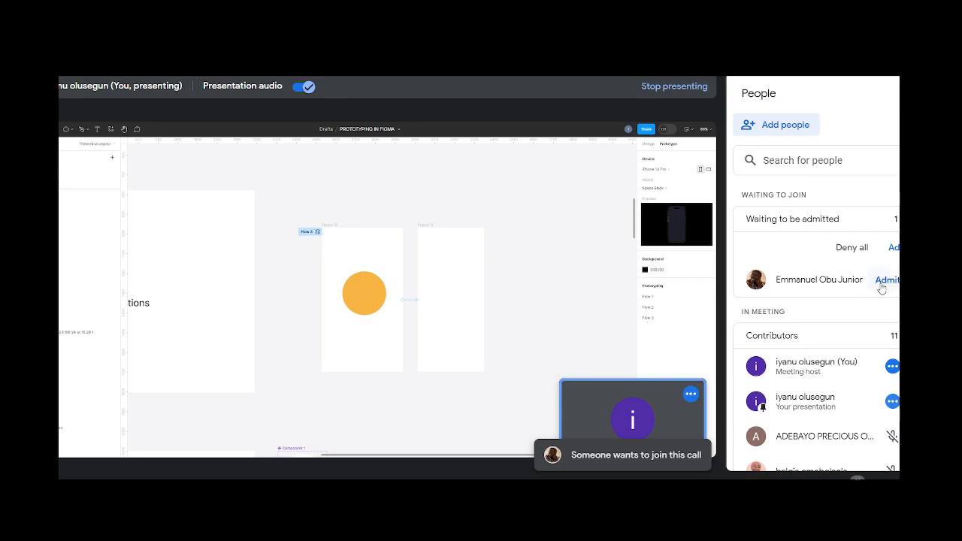
left_click(880, 283)
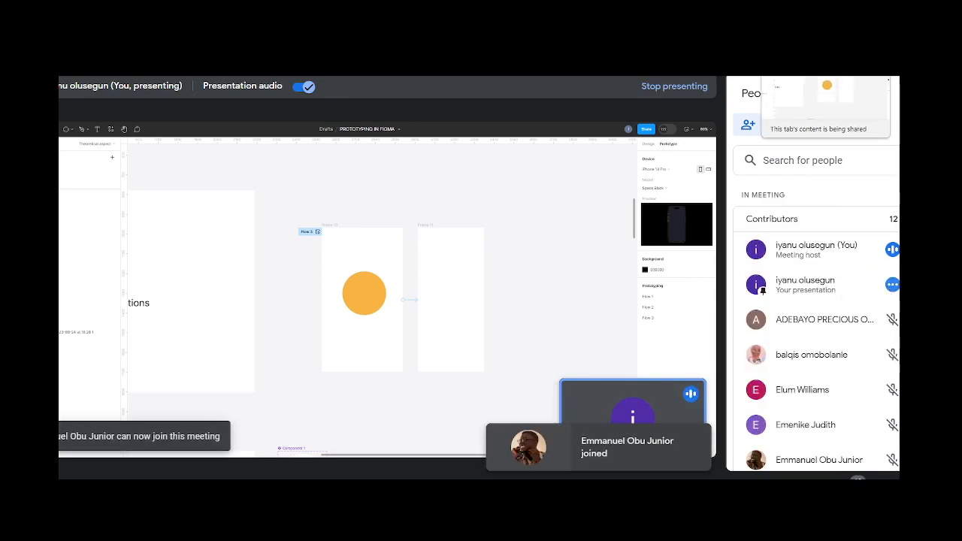
left_click(797, 78)
scroll(546, 312, "left", 2)
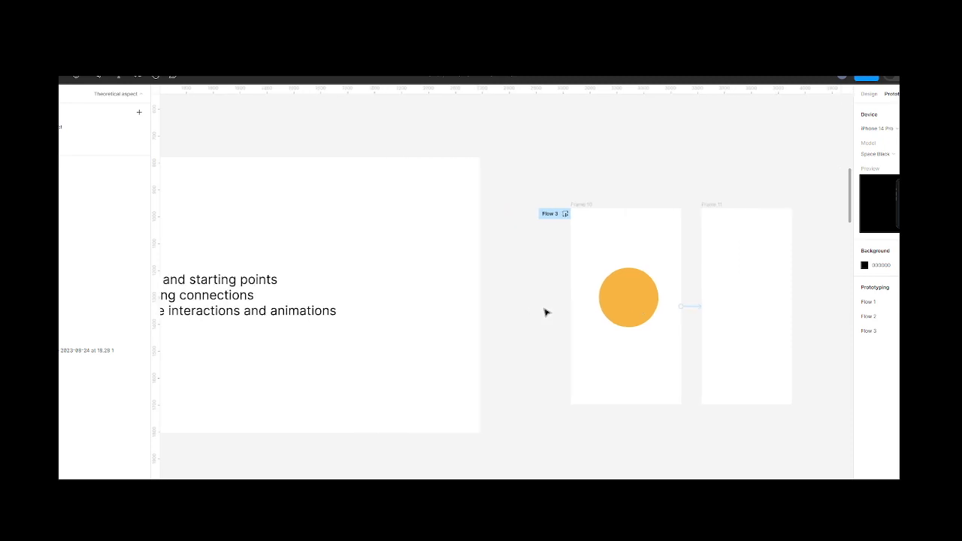
scroll(546, 312, "left", 3)
scroll(546, 312, "right", 1)
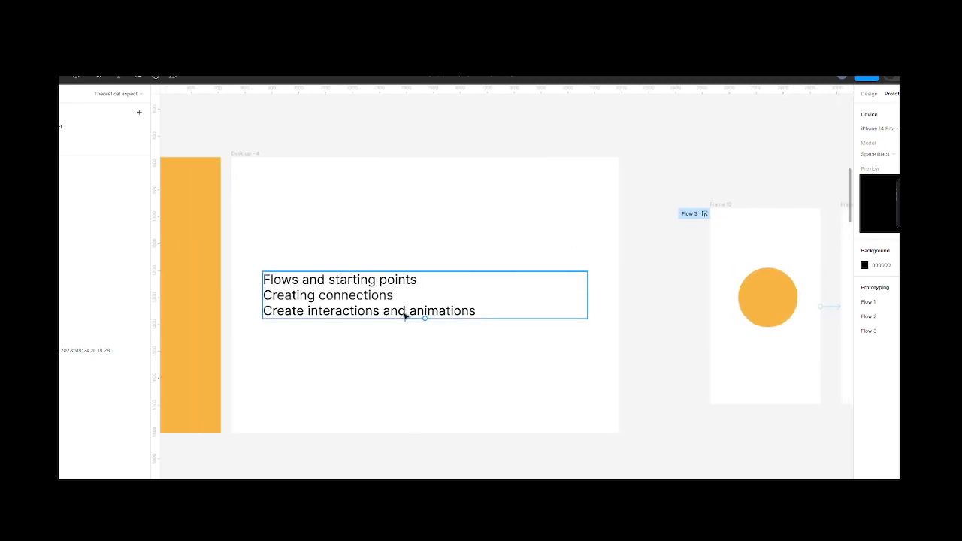
scroll(445, 318, "right", 4)
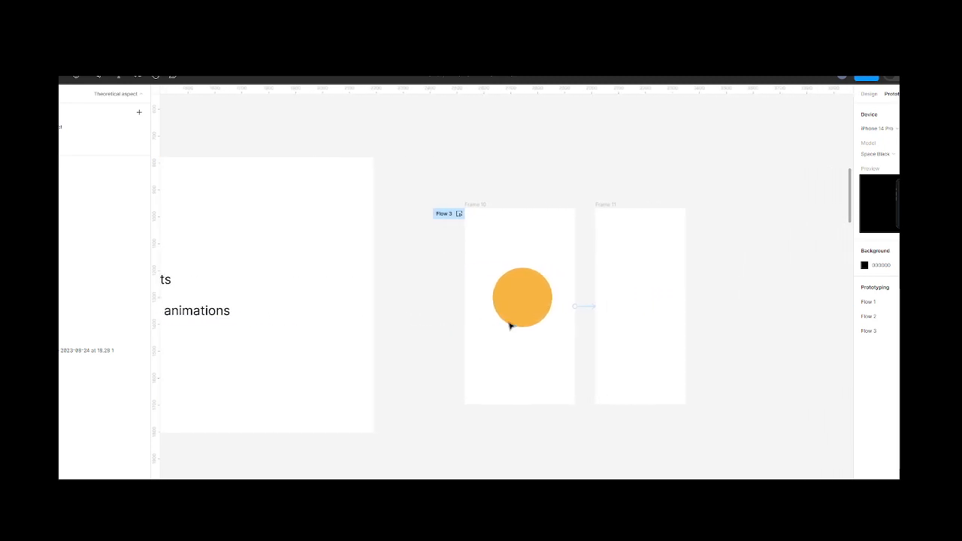
scroll(557, 319, "right", 3)
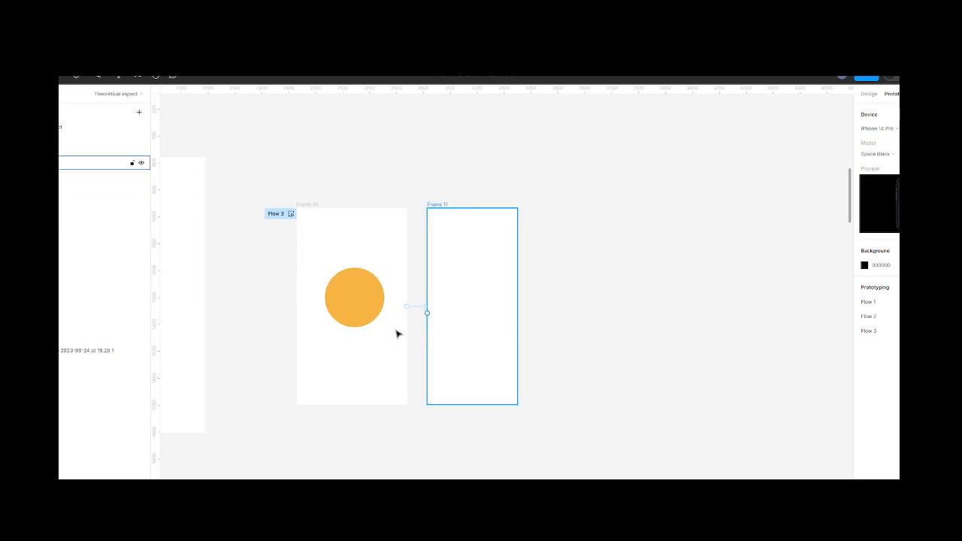
scroll(395, 333, "up", 1)
scroll(395, 333, "up", 5)
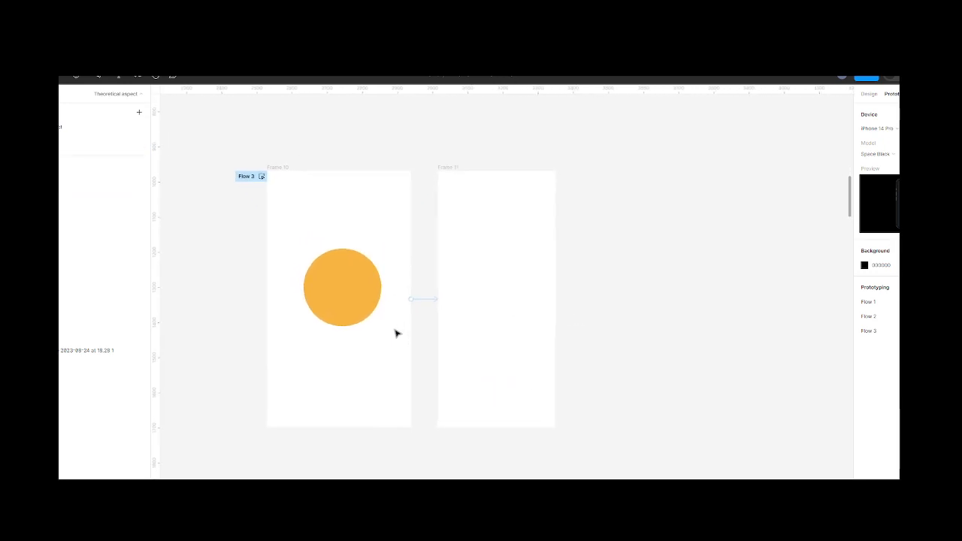
scroll(395, 333, "up", 4)
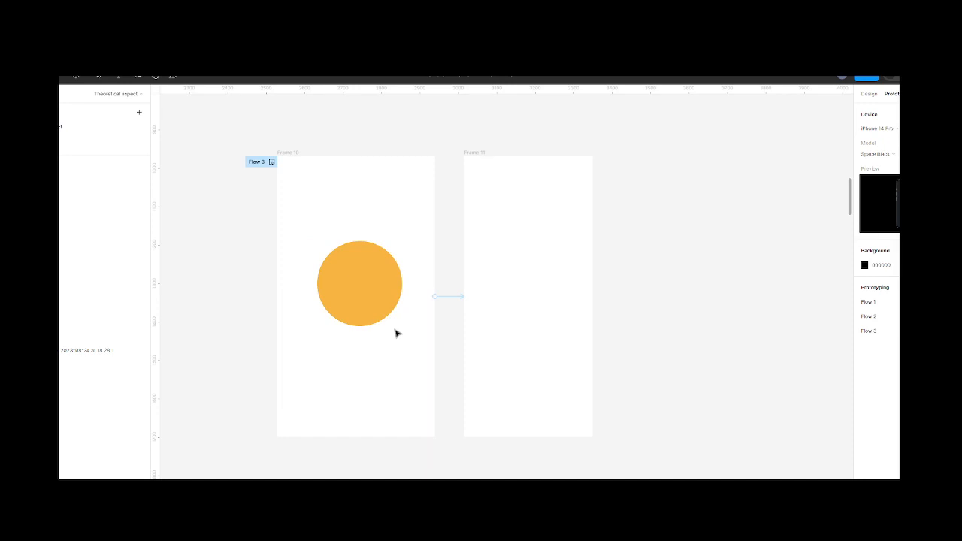
Step: Review Frame 10's interaction, keeping On tap, Navigate to Frame 11 and Instant
left_click(290, 137)
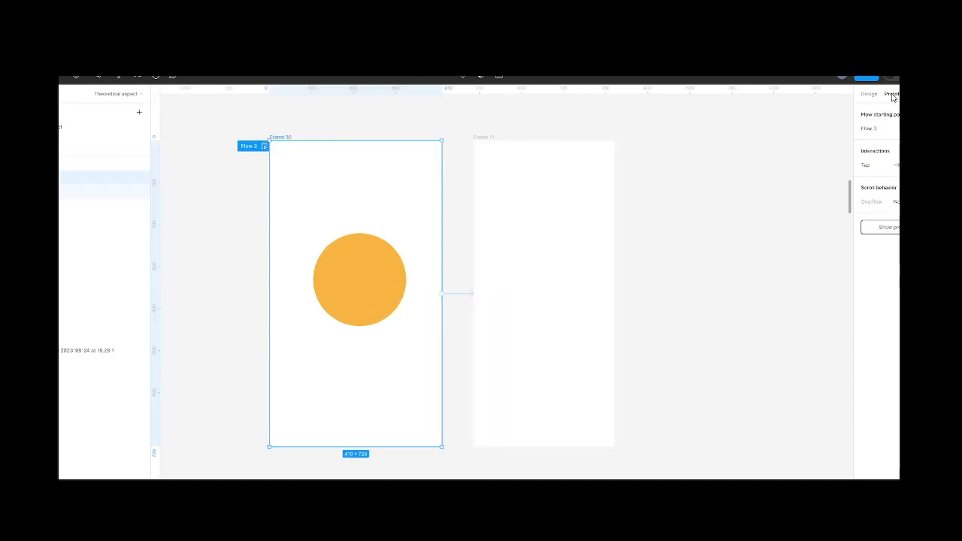
left_click(879, 170)
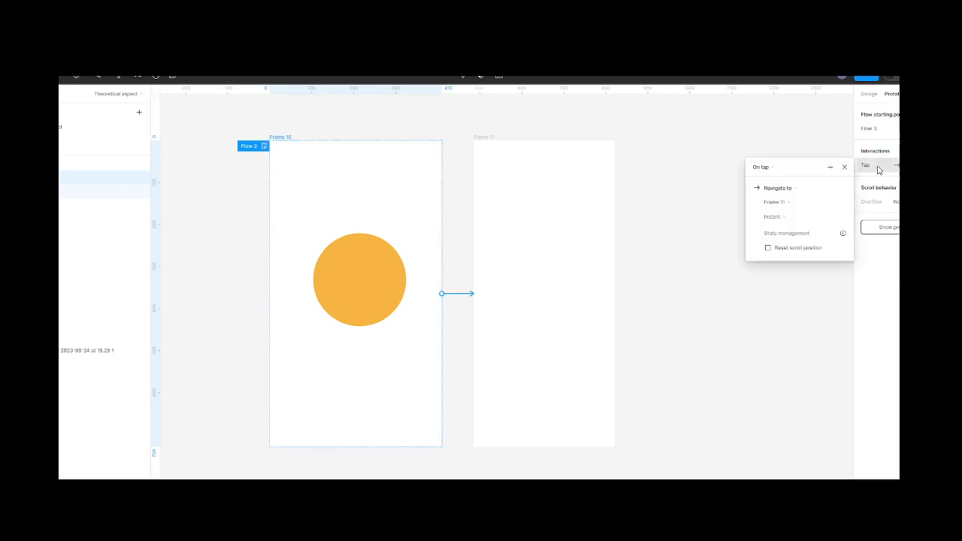
left_click(773, 168)
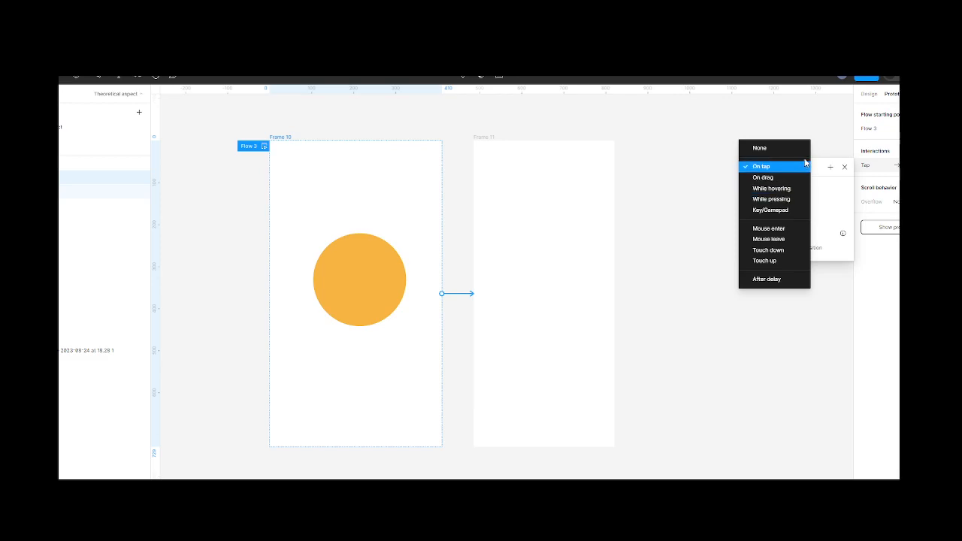
left_click(829, 147)
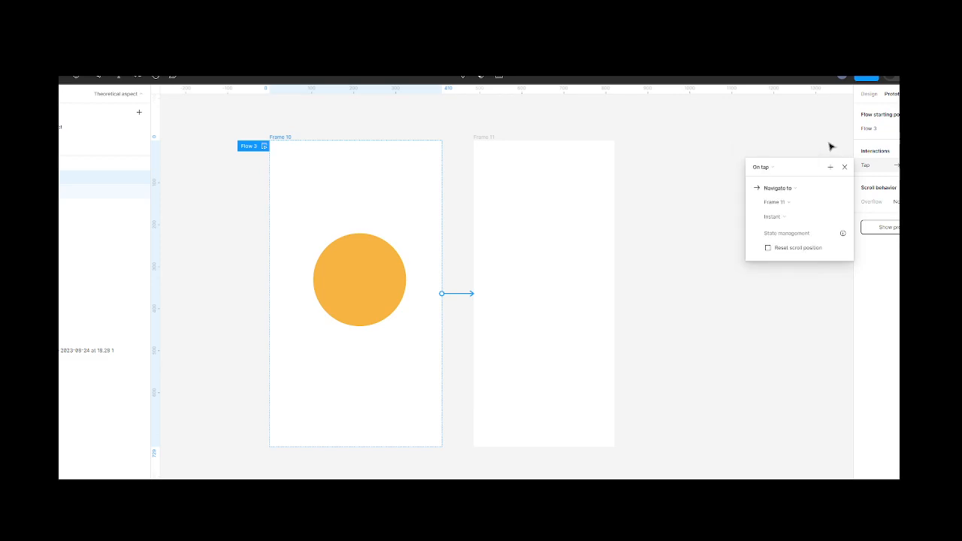
left_click(798, 190)
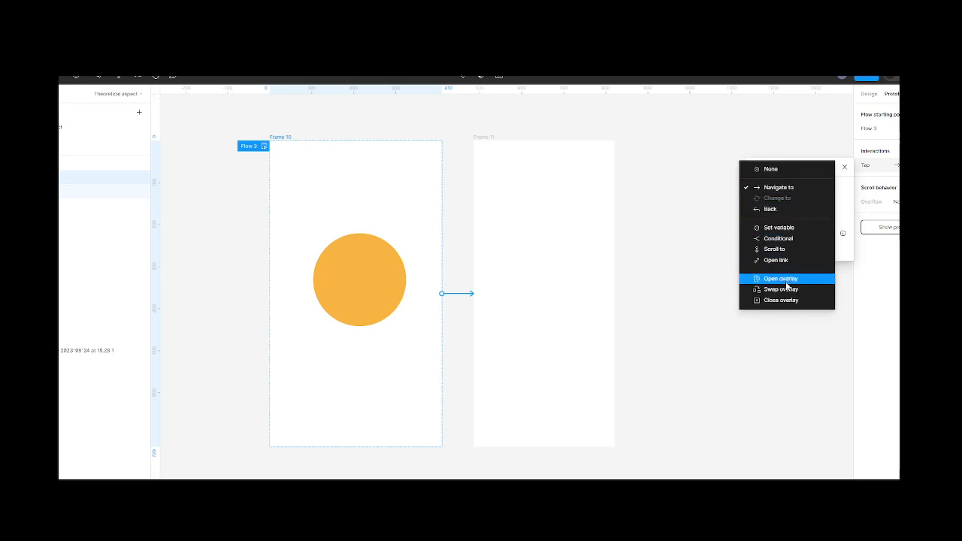
left_click(843, 192)
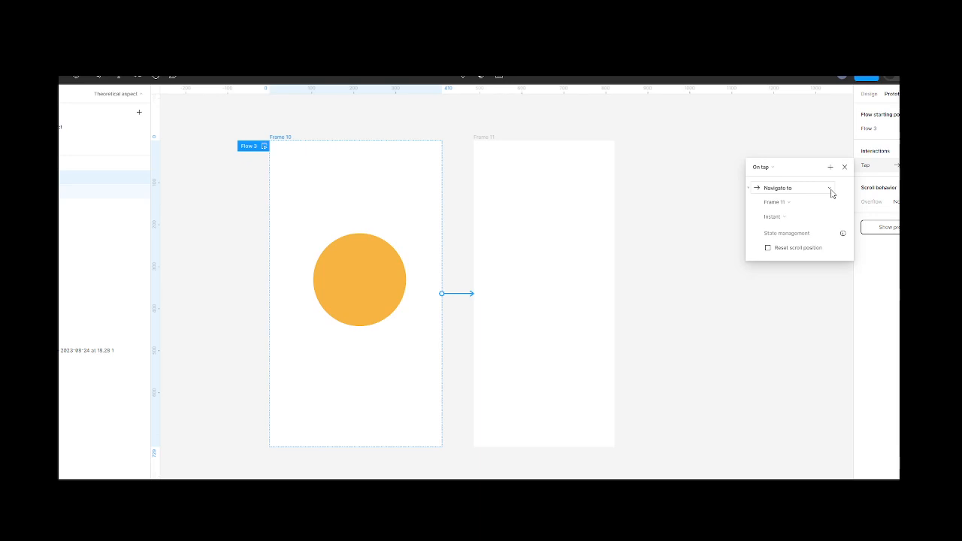
left_click(804, 219)
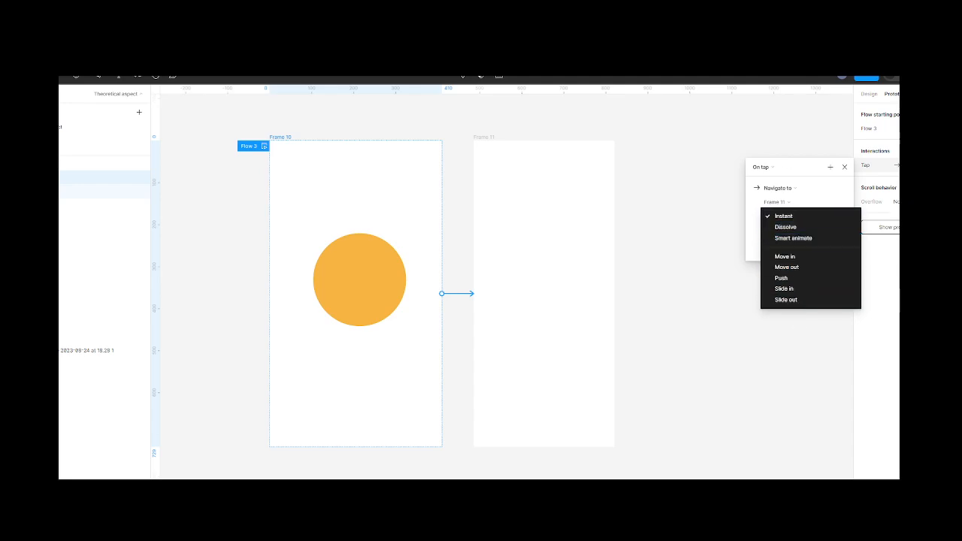
left_click(784, 68)
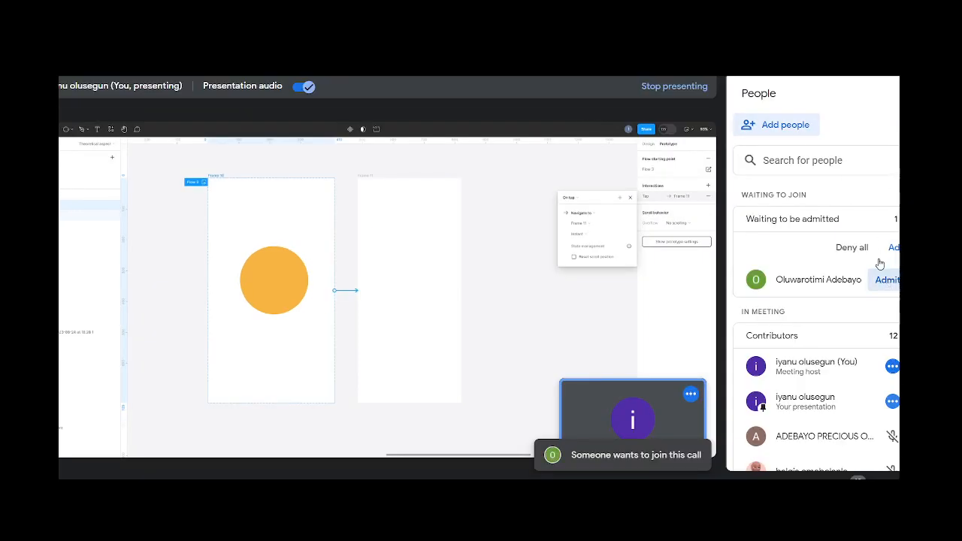
Step: Admit the waiting participant to the call and return to the Figma file
left_click(885, 279)
left_click(732, 68)
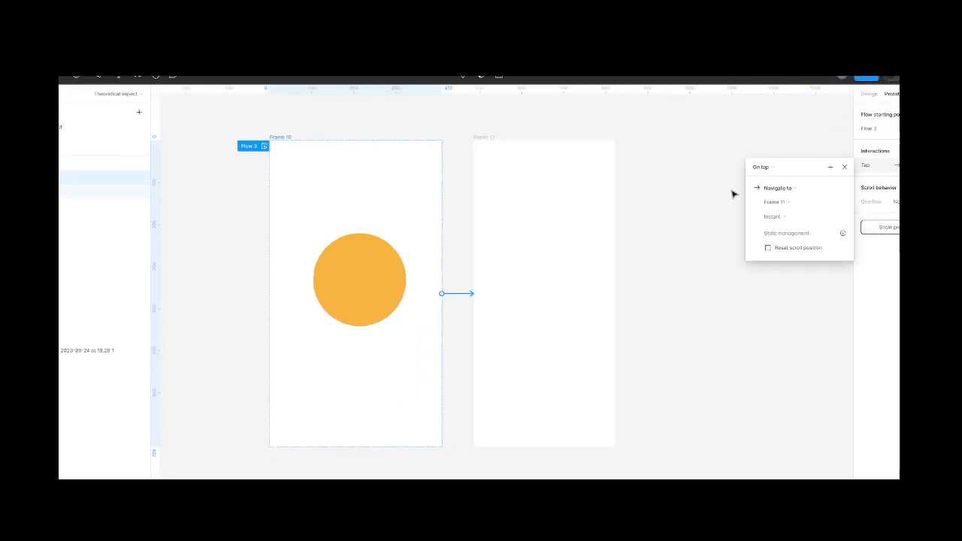
scroll(461, 300, "left", 10)
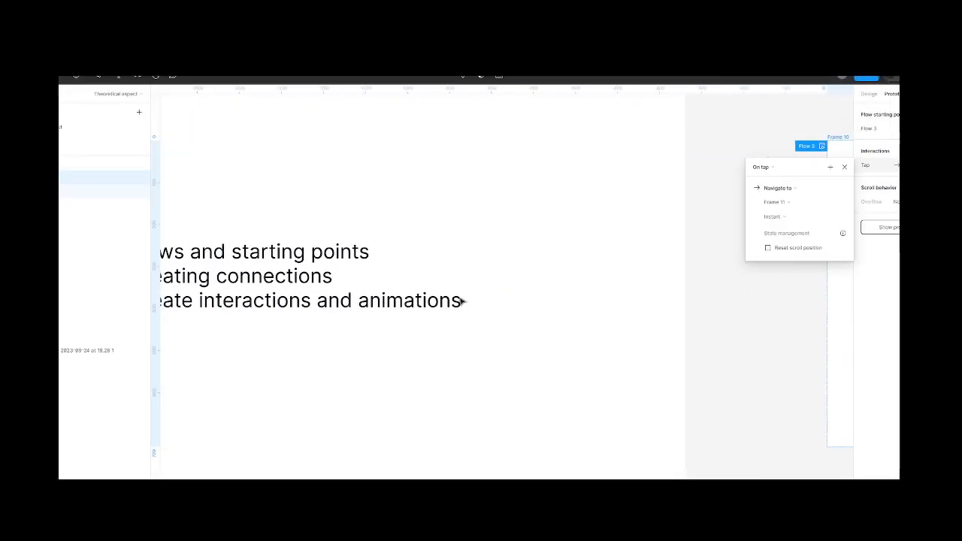
scroll(464, 301, "right", 2)
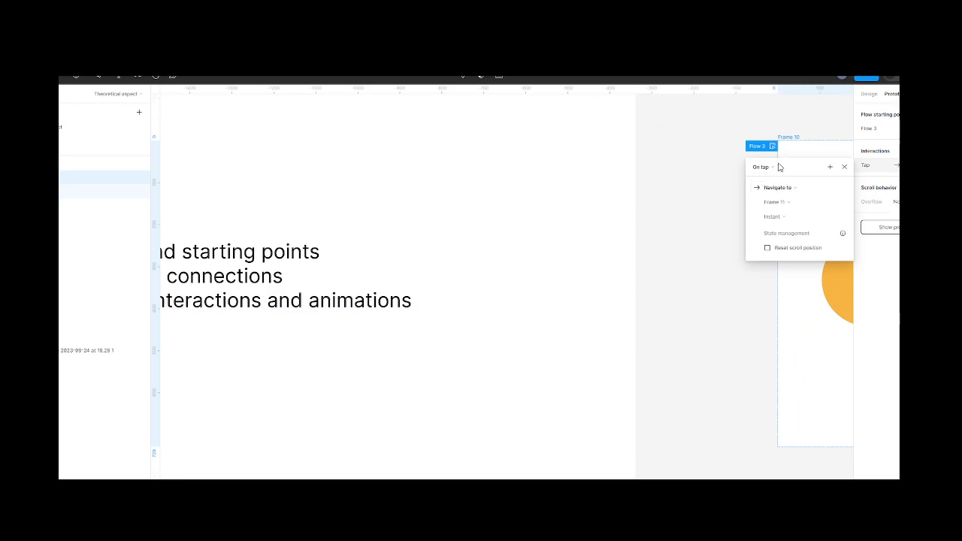
Step: Recheck the trigger, action and transition lists unchanged, then close the interaction settings
left_click(771, 166)
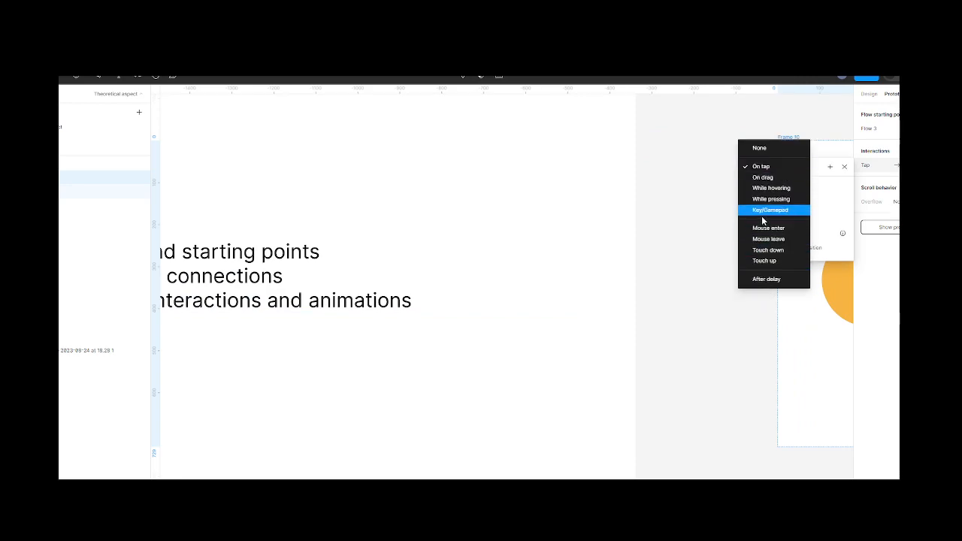
left_click(726, 194)
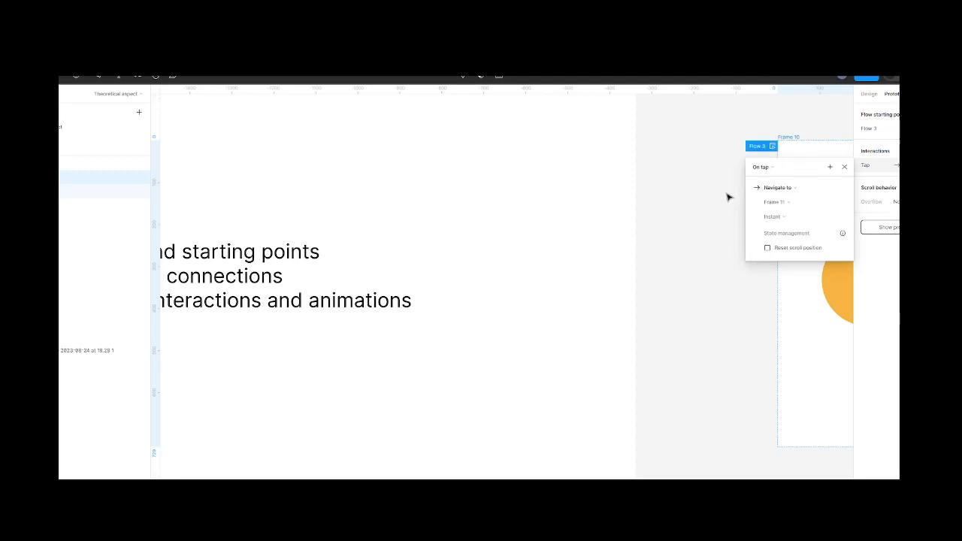
left_click(791, 193)
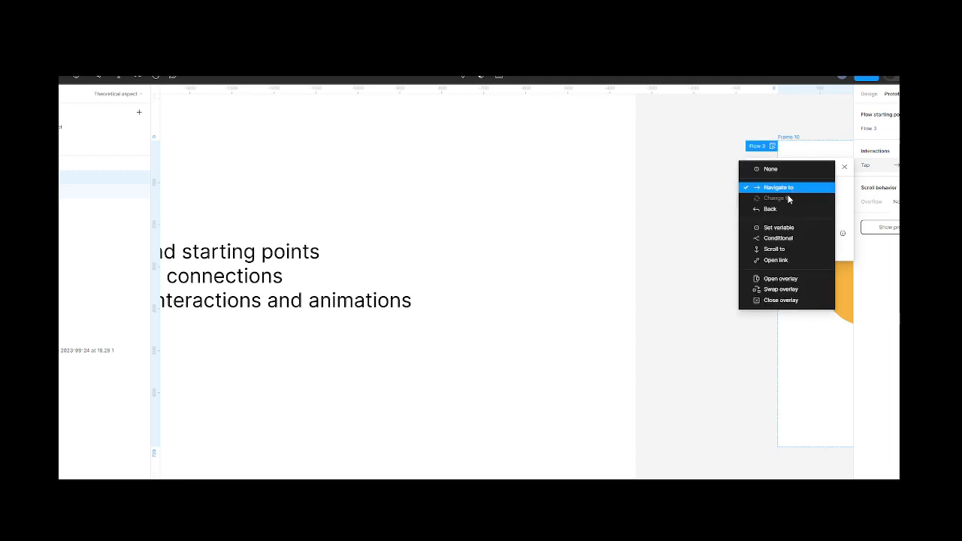
left_click(691, 232)
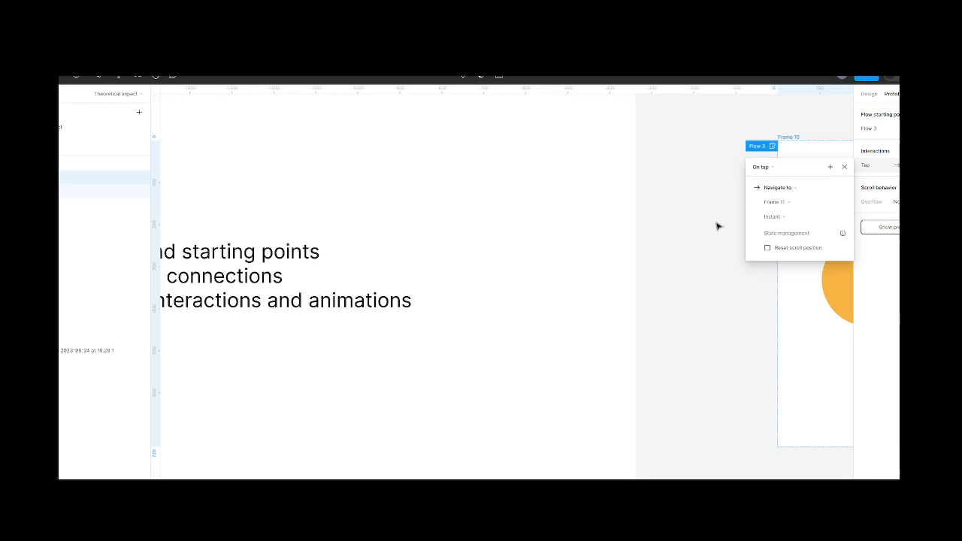
left_click(794, 218)
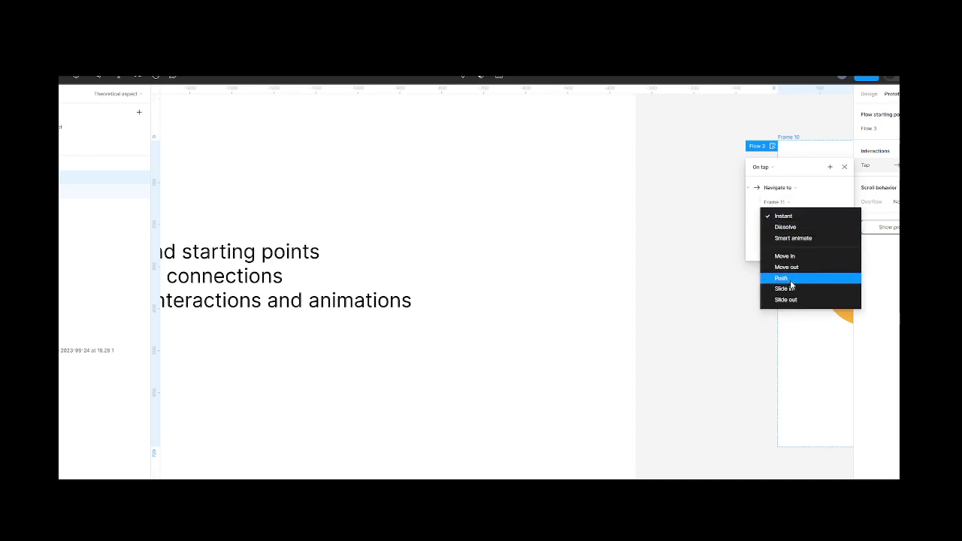
left_click(683, 271)
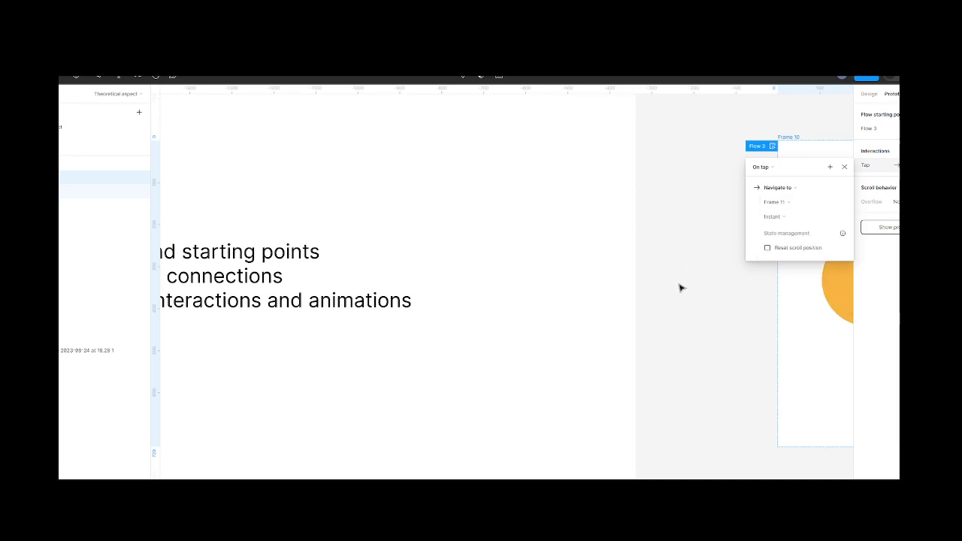
left_click(681, 288)
scroll(681, 287, "right", 10)
scroll(681, 288, "down", 6)
Step: Pan the canvas past the Prototype triggers slide to Flow 2's frames and the component sets
scroll(681, 288, "down", 3)
scroll(680, 287, "up", 3)
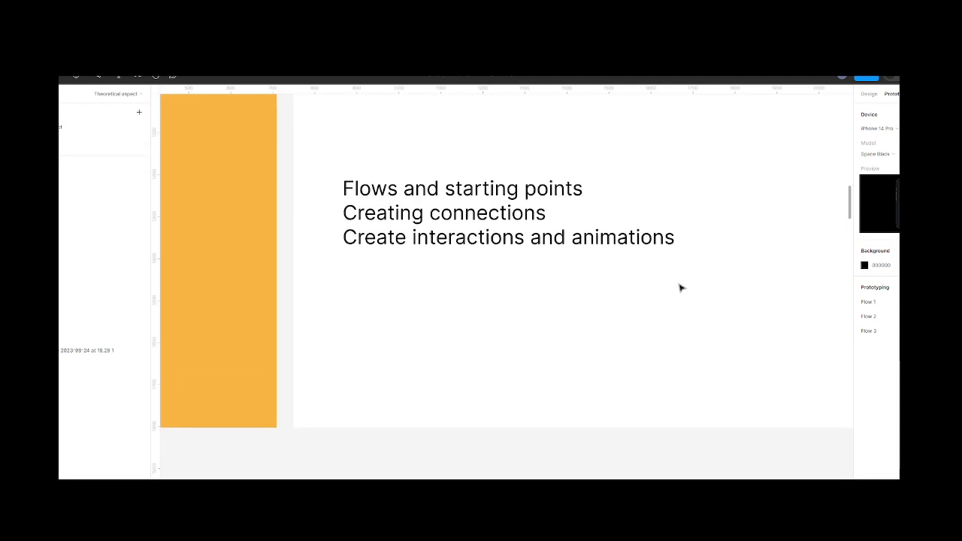
scroll(680, 288, "down", 5)
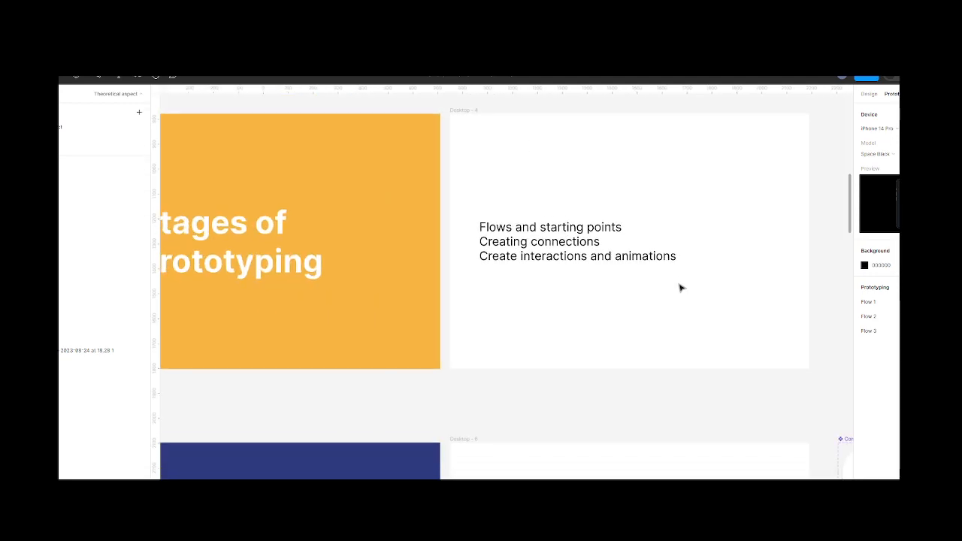
scroll(681, 287, "down", 2)
scroll(681, 288, "left", 3)
scroll(661, 287, "down", 4)
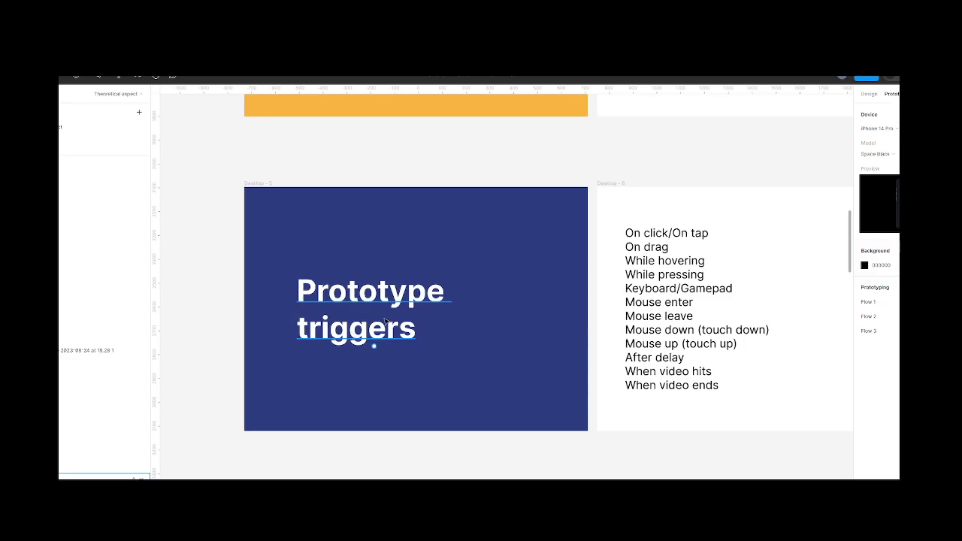
scroll(373, 275, "right", 5)
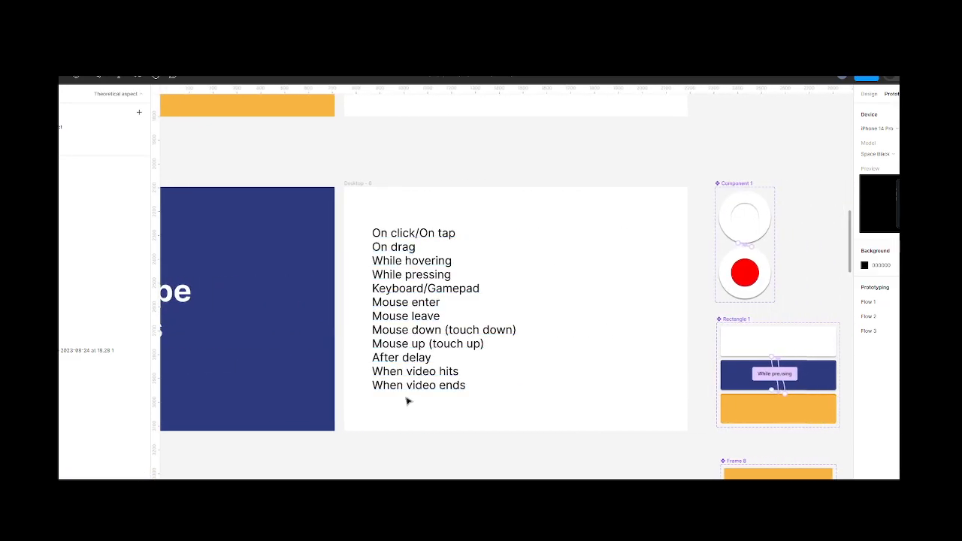
scroll(406, 401, "right", 7)
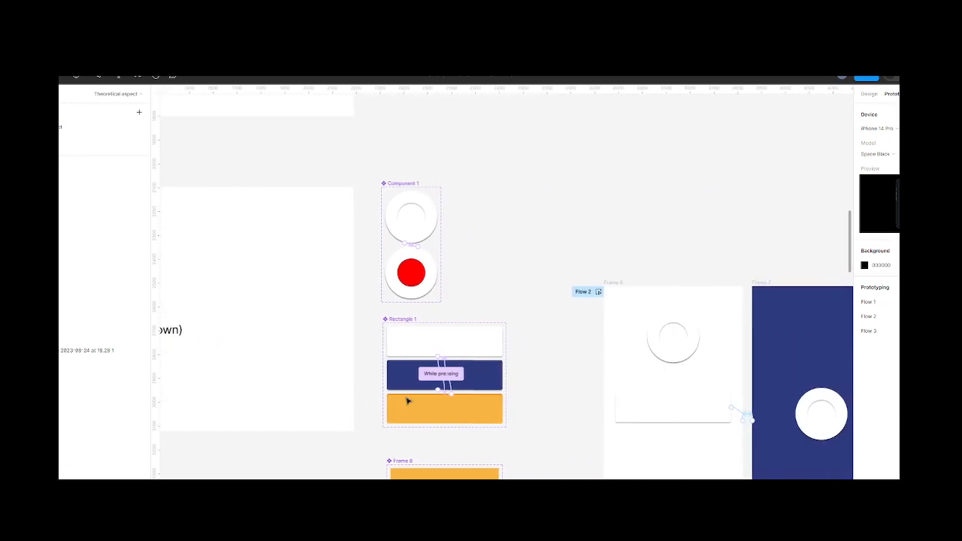
scroll(407, 401, "right", 2)
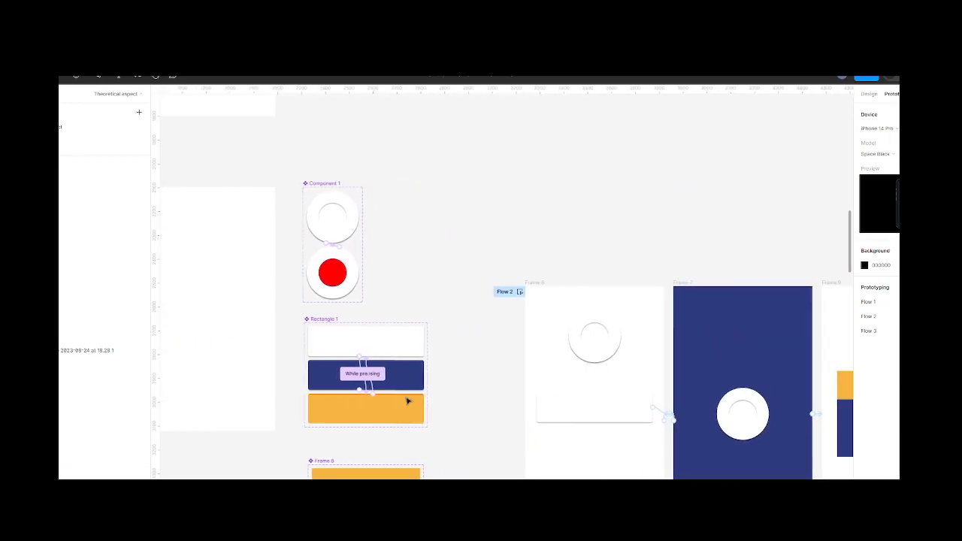
scroll(407, 402, "down", 3)
scroll(406, 401, "up", 1)
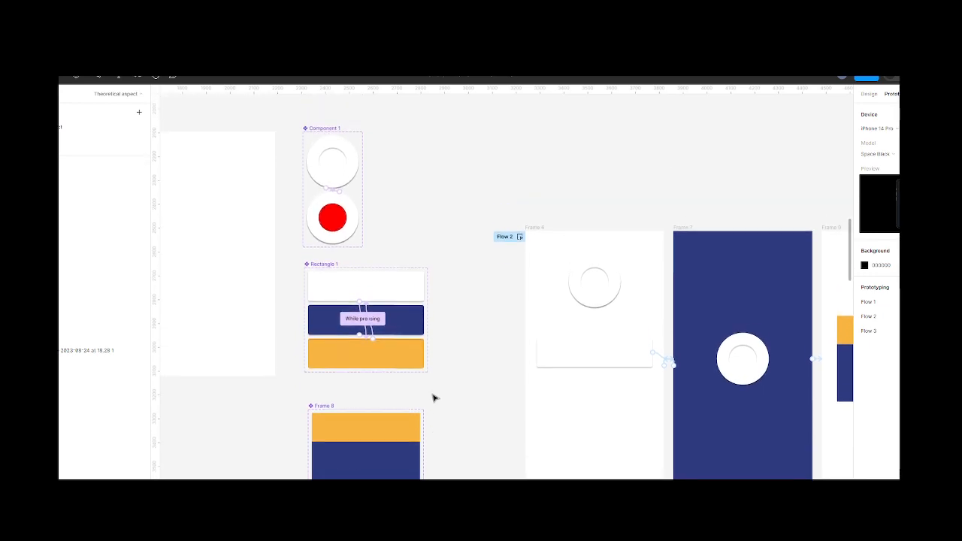
Step: Preview Flow 2 and switch the power toggle on and back off
left_click(519, 238)
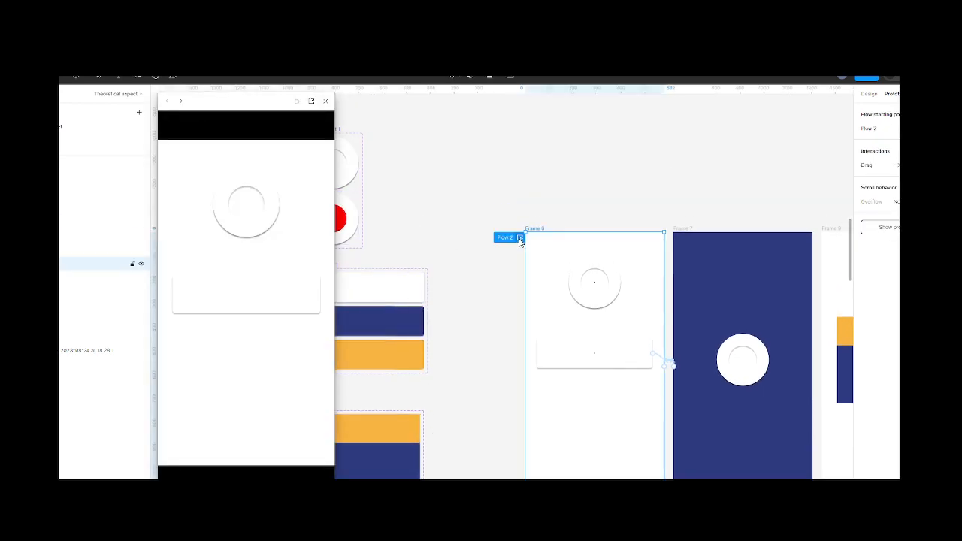
scroll(428, 248, "left", 3)
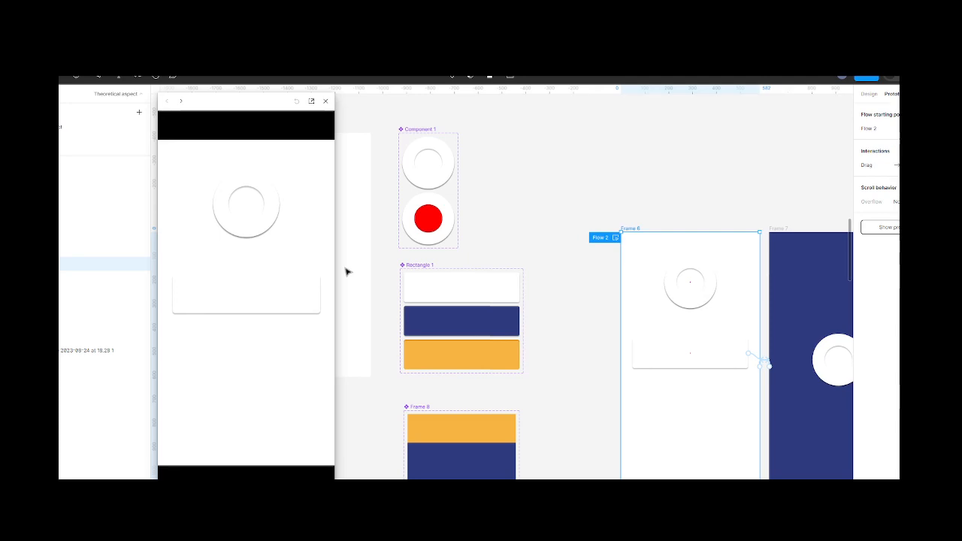
left_click(245, 209)
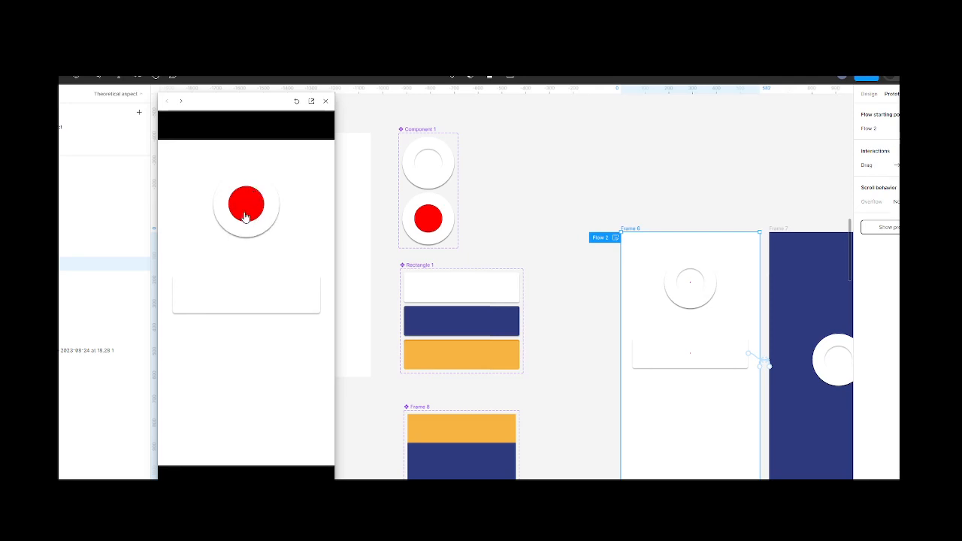
left_click(246, 216)
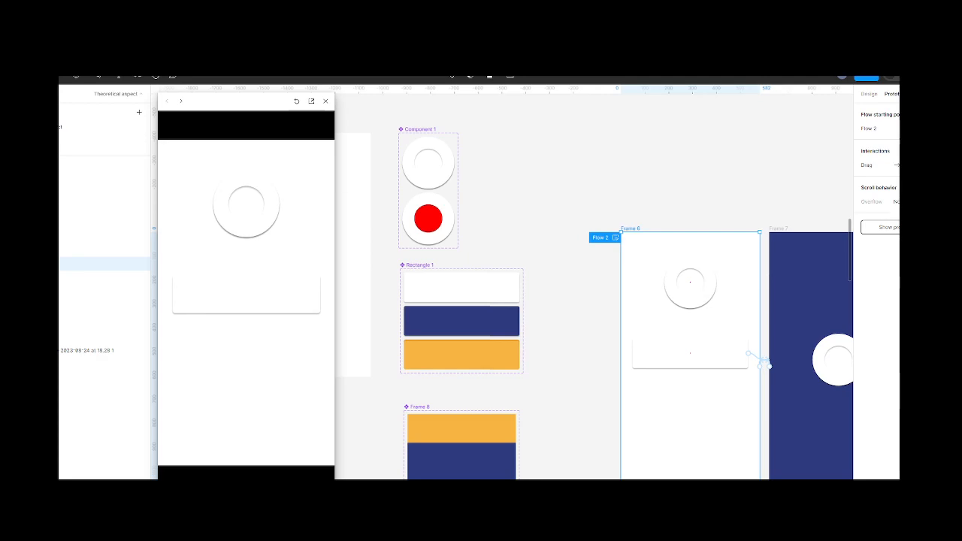
Step: Admit the participant waiting on the video call and return to the preview
left_click(796, 7)
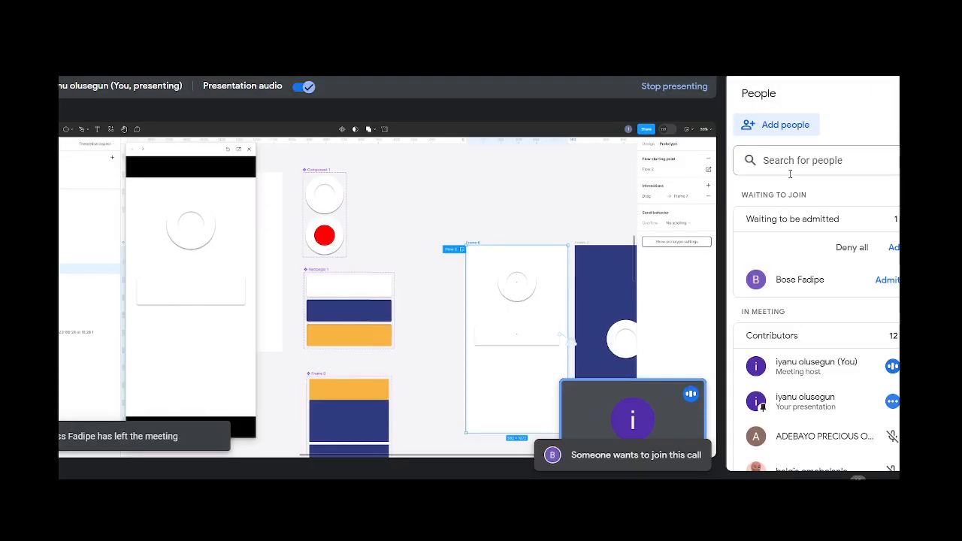
left_click(886, 280)
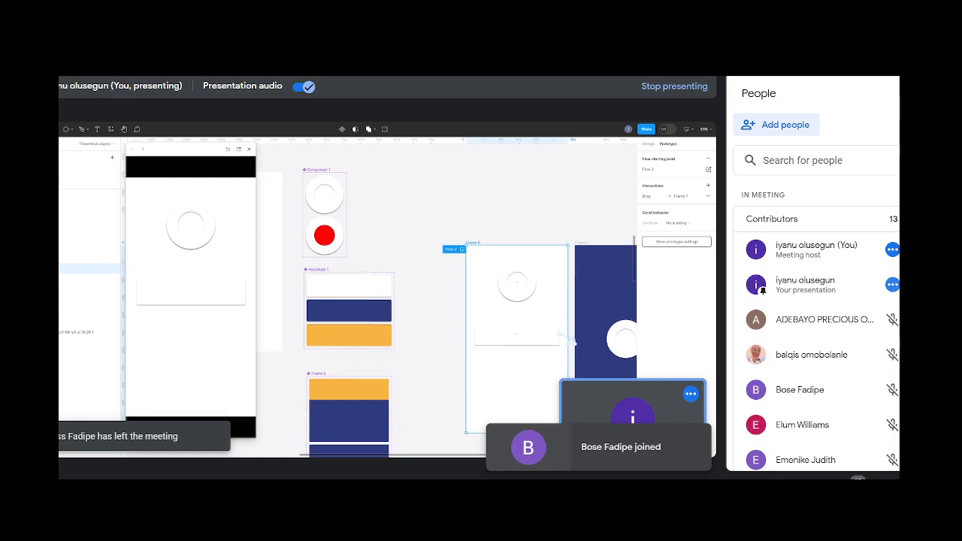
left_click(788, 9)
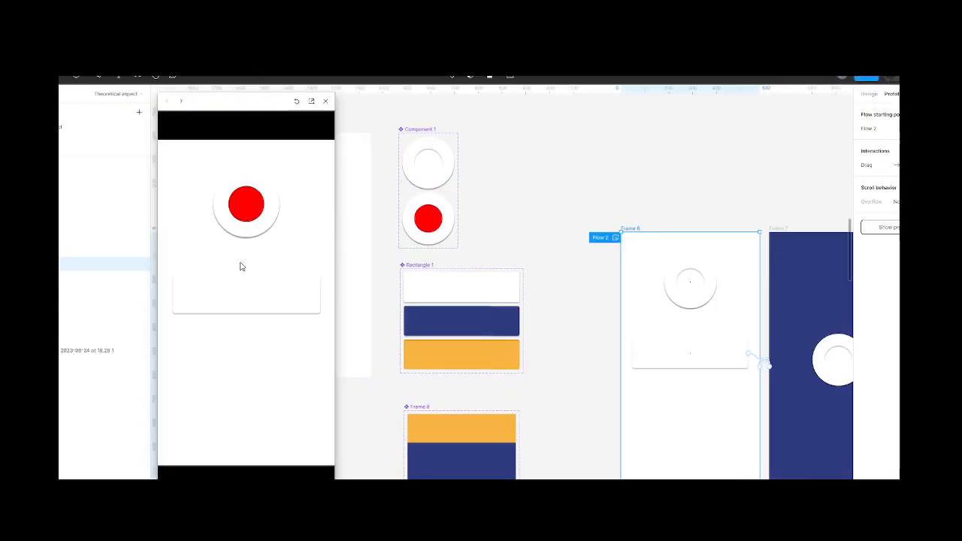
Step: Test the rectangle button's pressed state and step between the blue and orange-blue bar screens
left_click(235, 310)
left_click(259, 298)
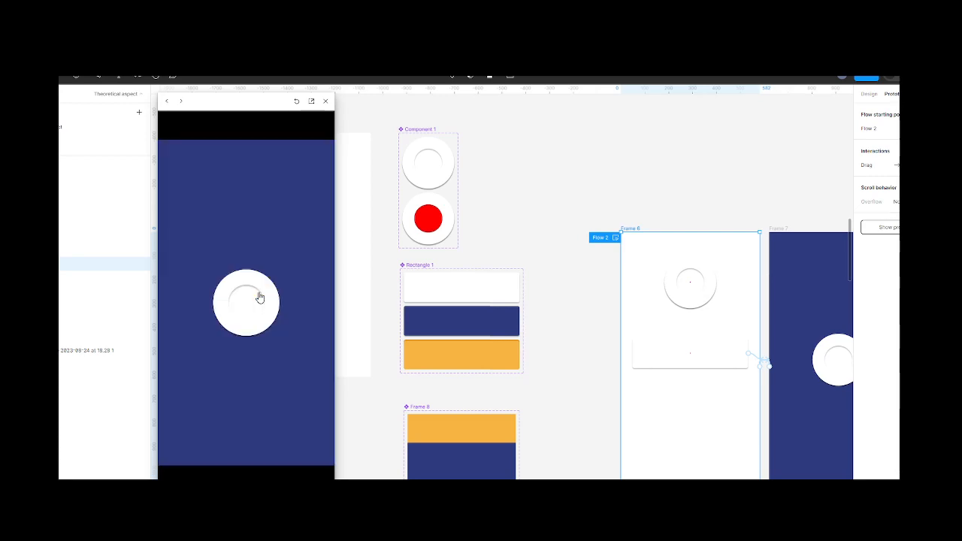
left_click(259, 297)
scroll(779, 405, "right", 2)
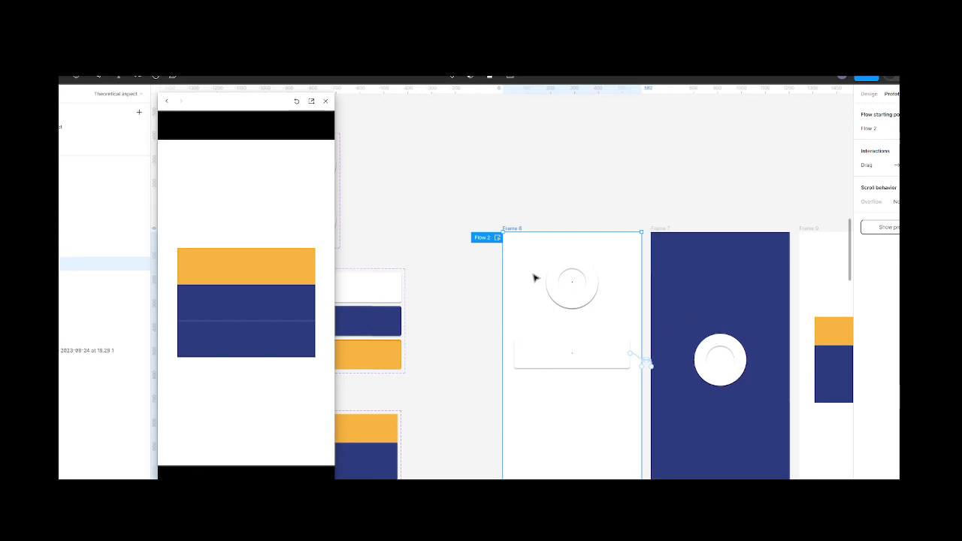
left_click(167, 104)
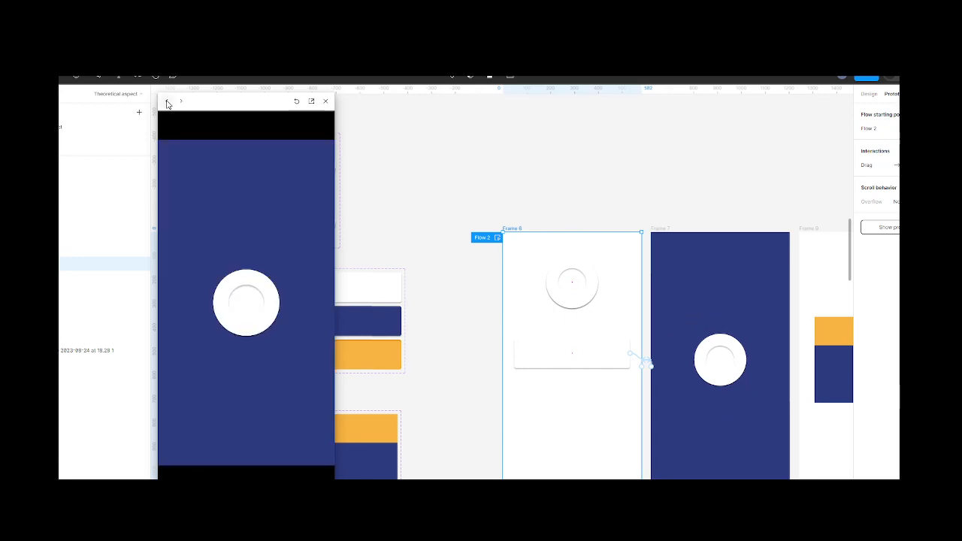
left_click(249, 302)
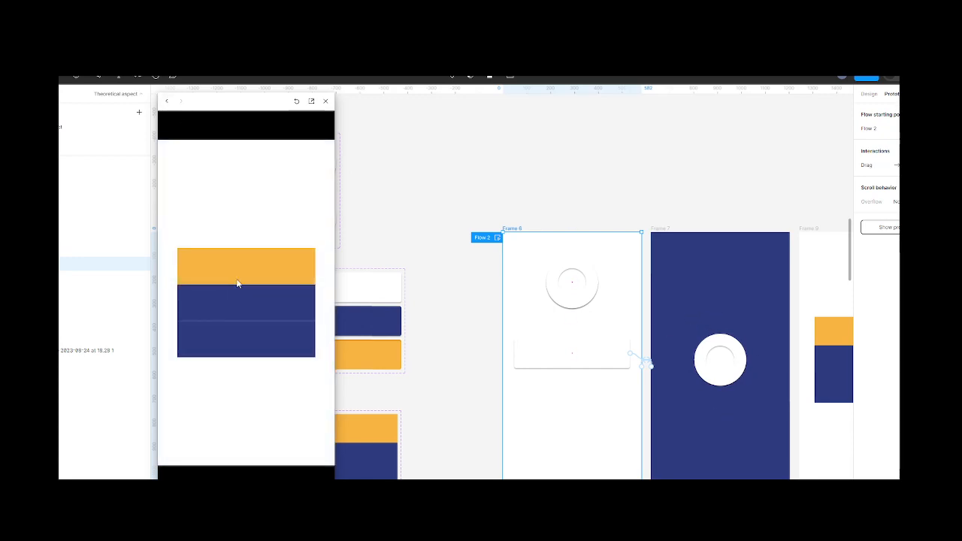
left_click(167, 100)
Step: Move the orange bar between middle and bottom positions with the Down and Up arrow keys
scroll(491, 361, "right", 5)
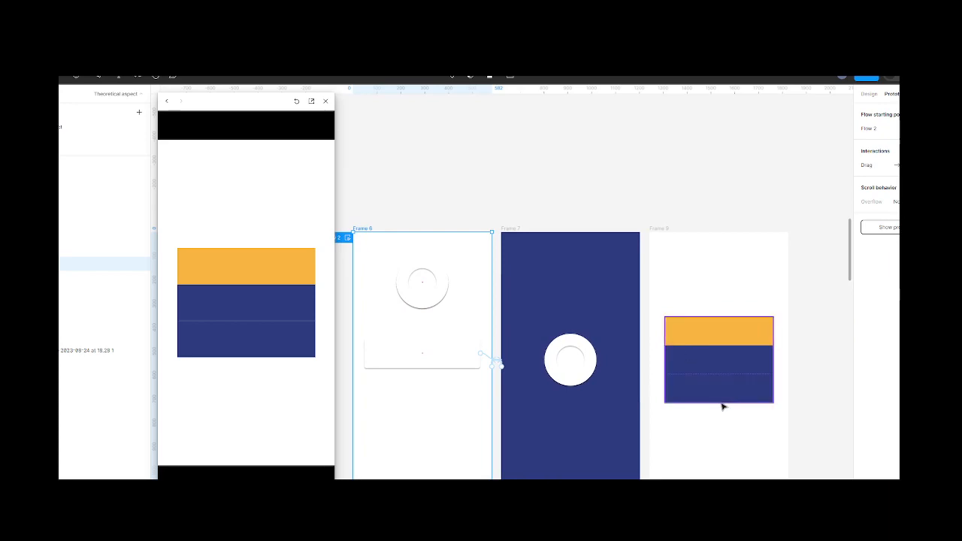
scroll(714, 345, "left", 3)
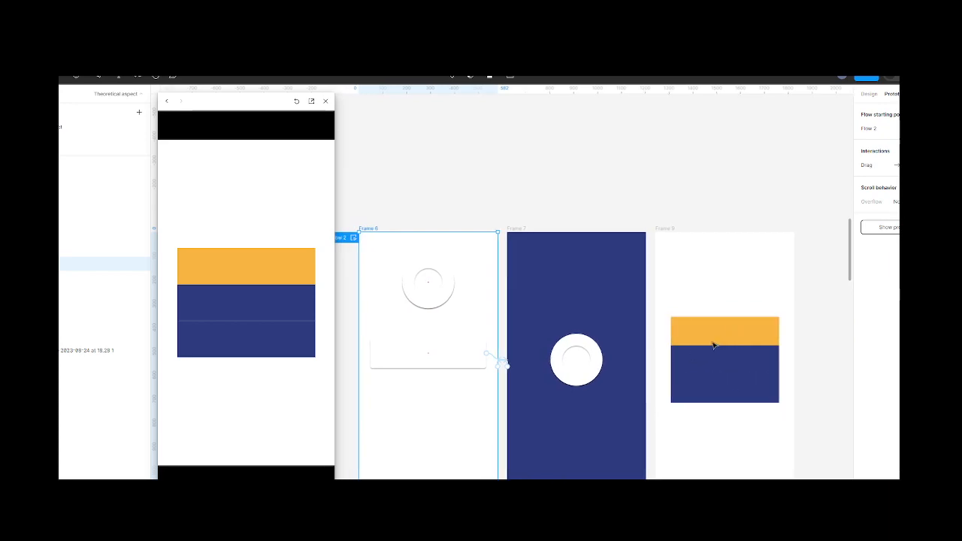
scroll(714, 346, "right", 3)
scroll(714, 346, "right", 1)
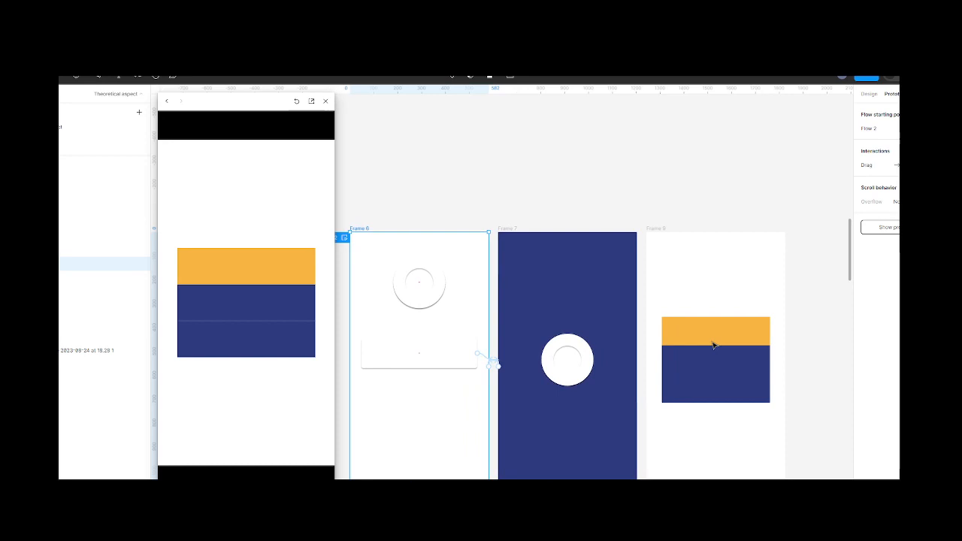
scroll(714, 346, "left", 15)
scroll(714, 346, "down", 3)
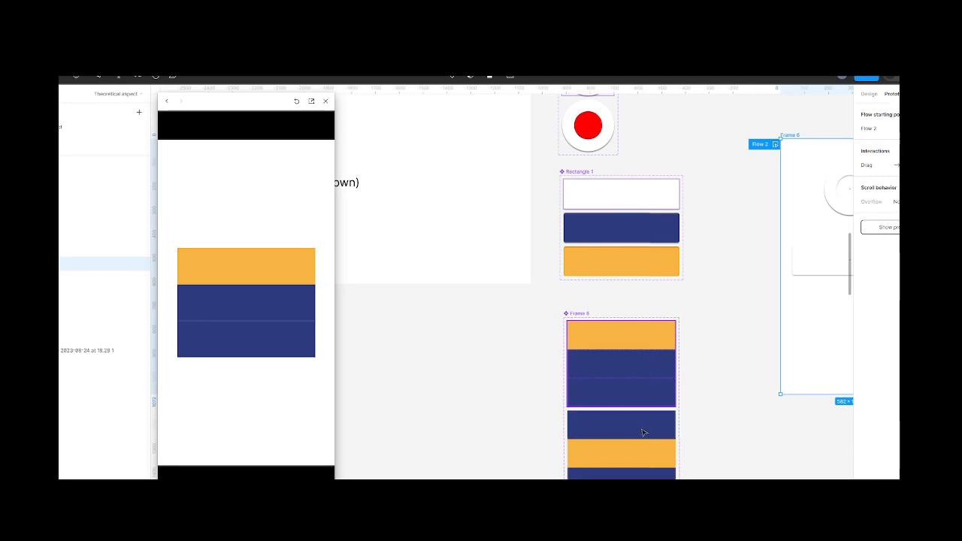
scroll(640, 449, "down", 3)
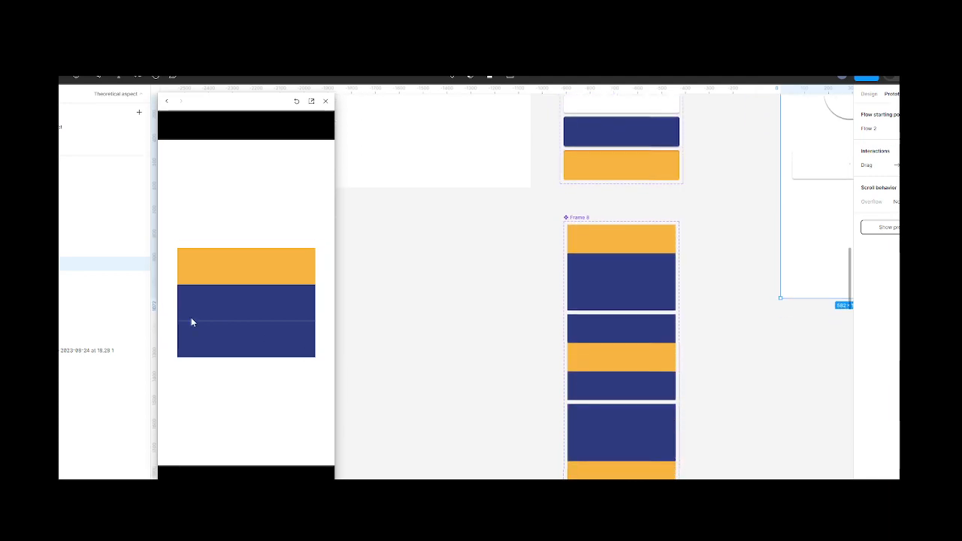
key("Down")
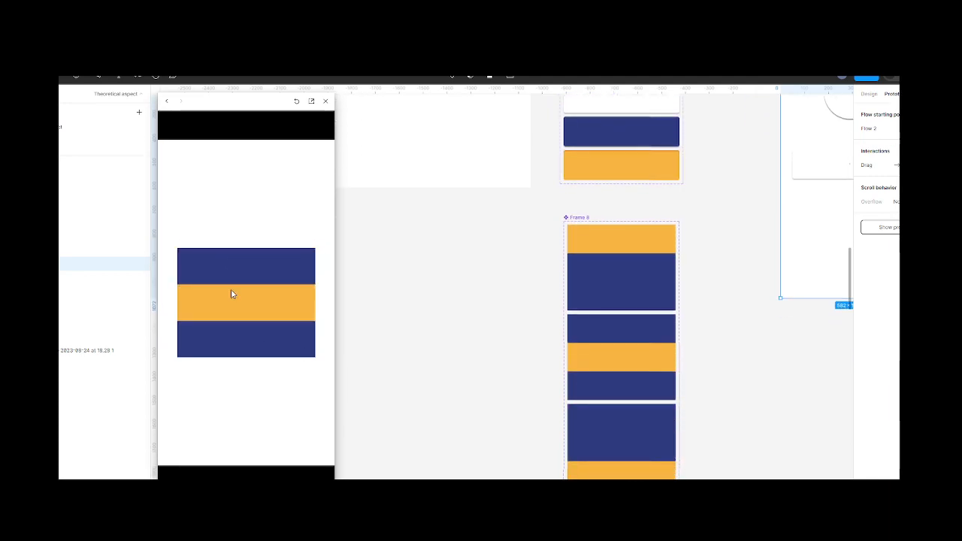
key("Down")
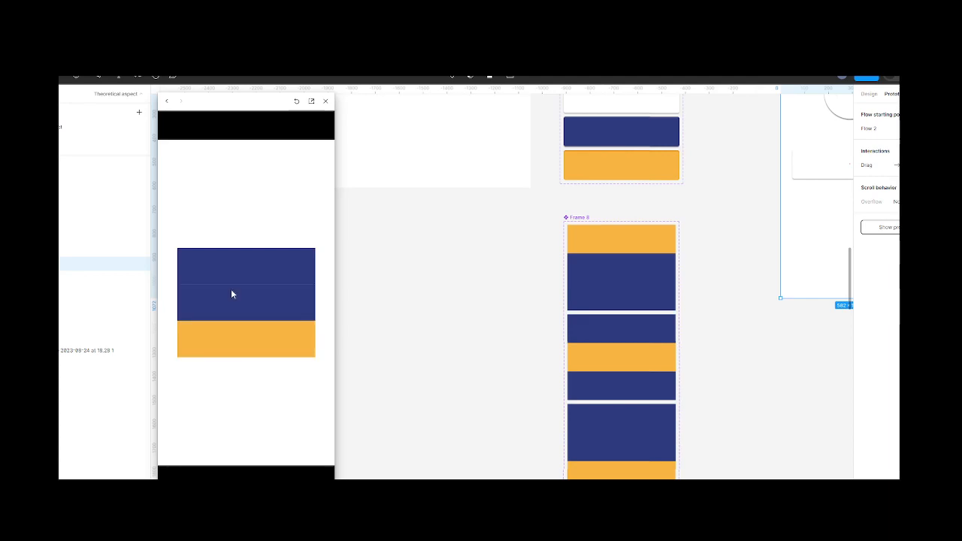
key("Up")
key("Up")
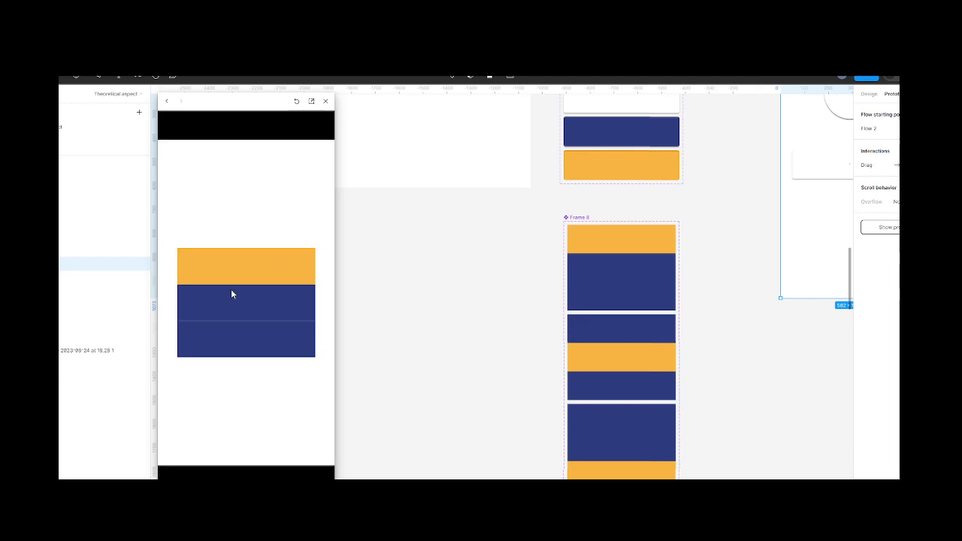
key("Down")
key("Down")
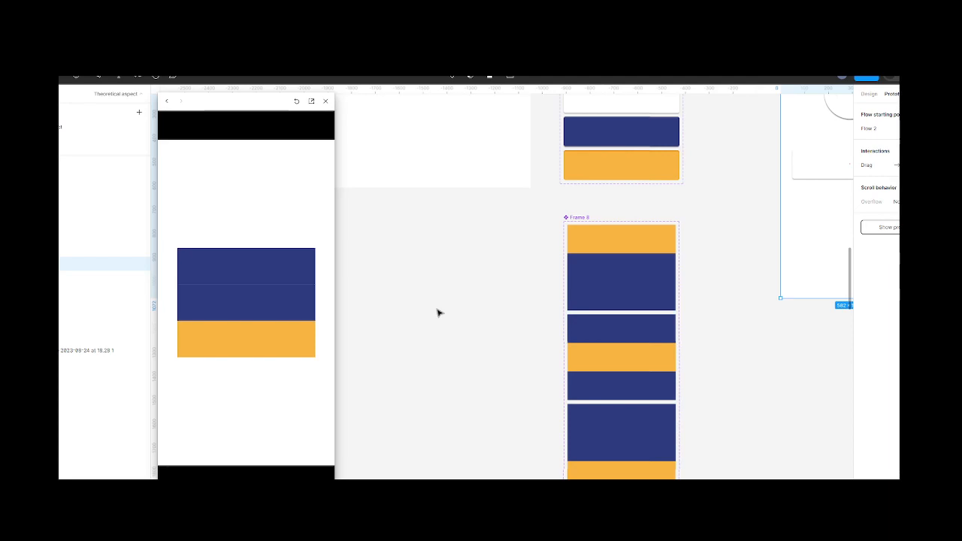
scroll(382, 267, "left", 3)
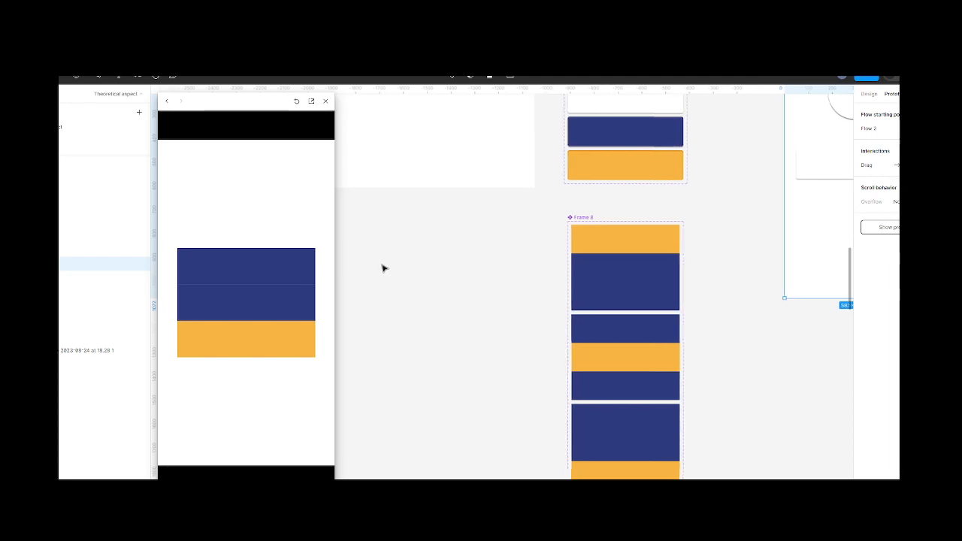
Step: Deselect everything, close the Flow 2 preview, and pan to an empty canvas area
scroll(383, 267, "left", 3)
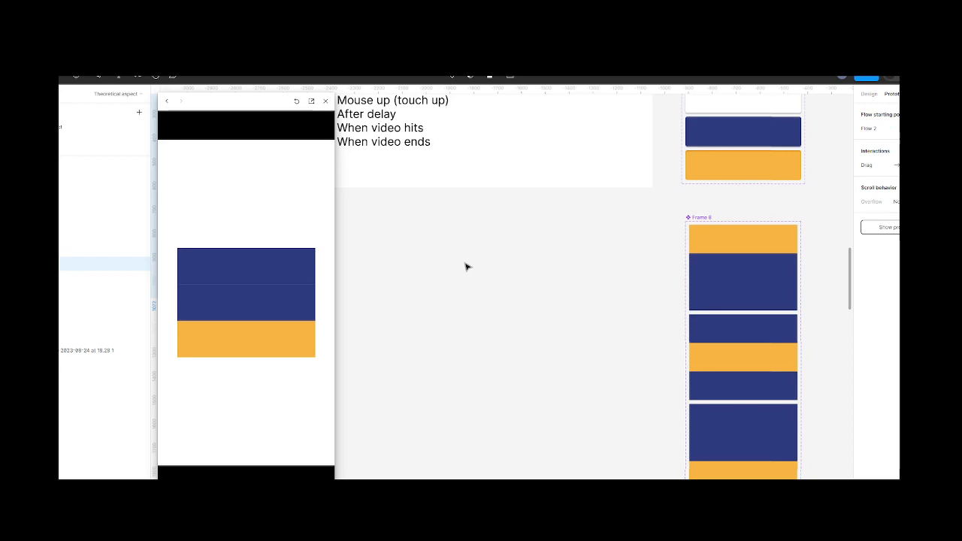
left_click(412, 262)
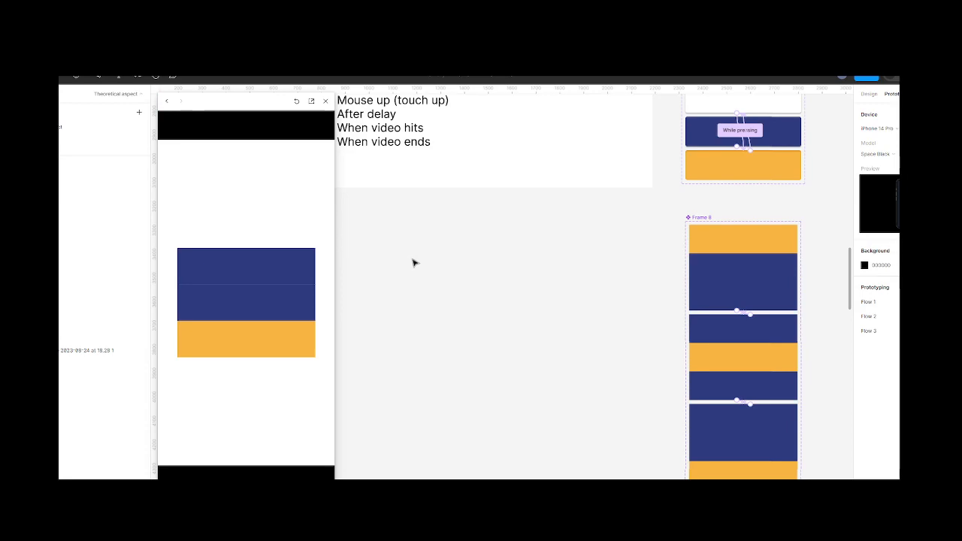
scroll(412, 262, "right", 10)
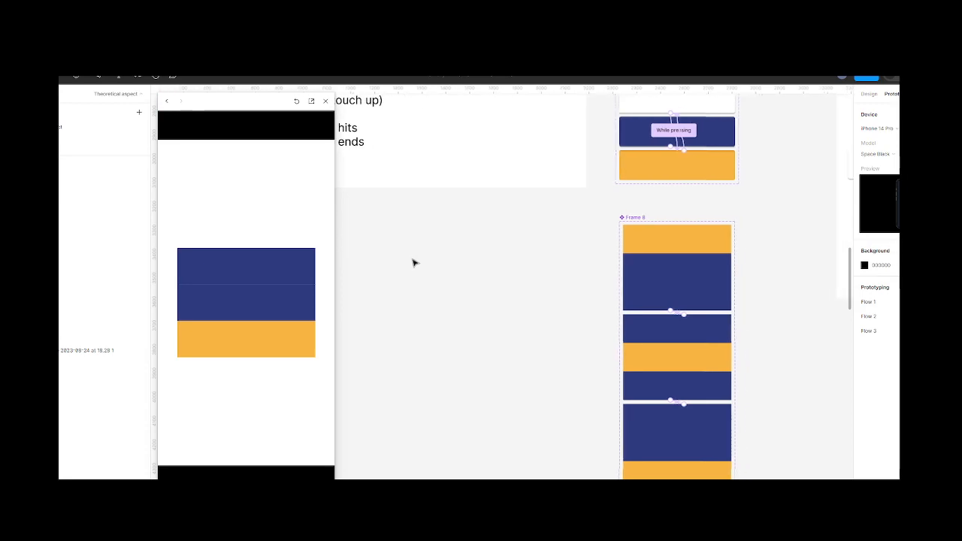
scroll(412, 262, "down", 5)
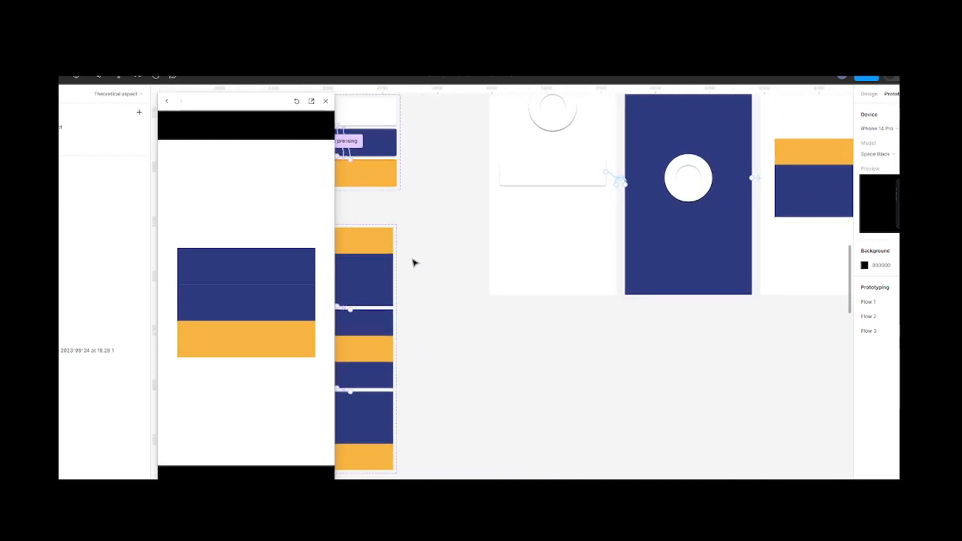
left_click(325, 103)
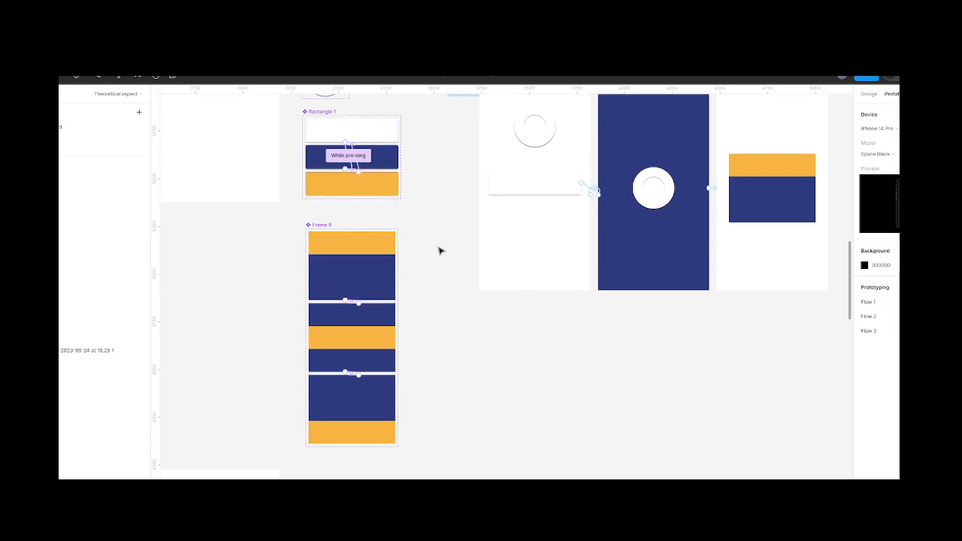
scroll(440, 251, "right", 2)
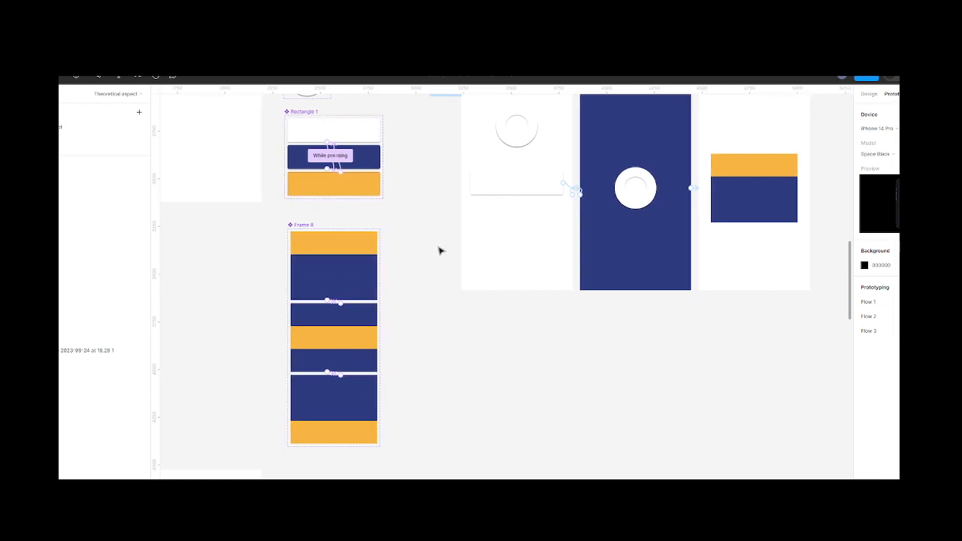
scroll(440, 251, "up", 5)
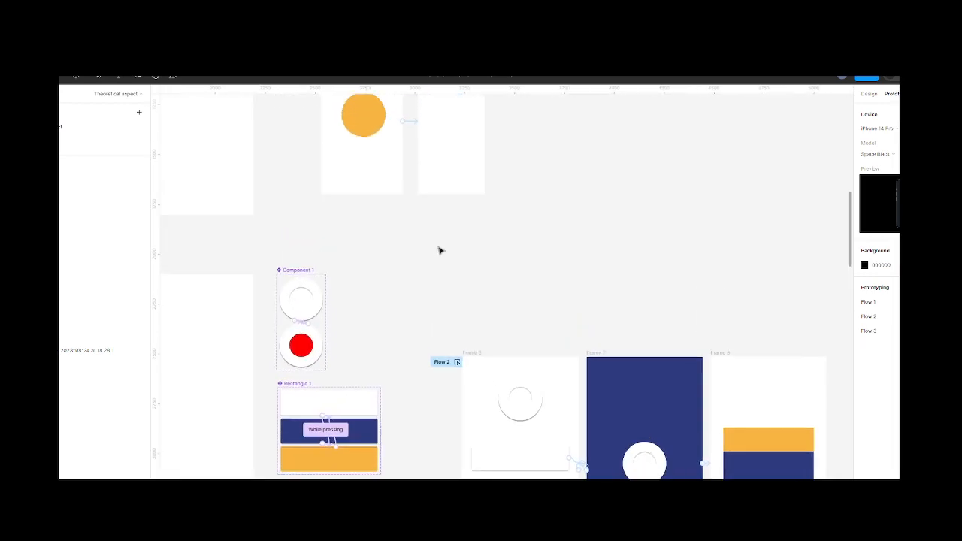
scroll(440, 251, "up", 10)
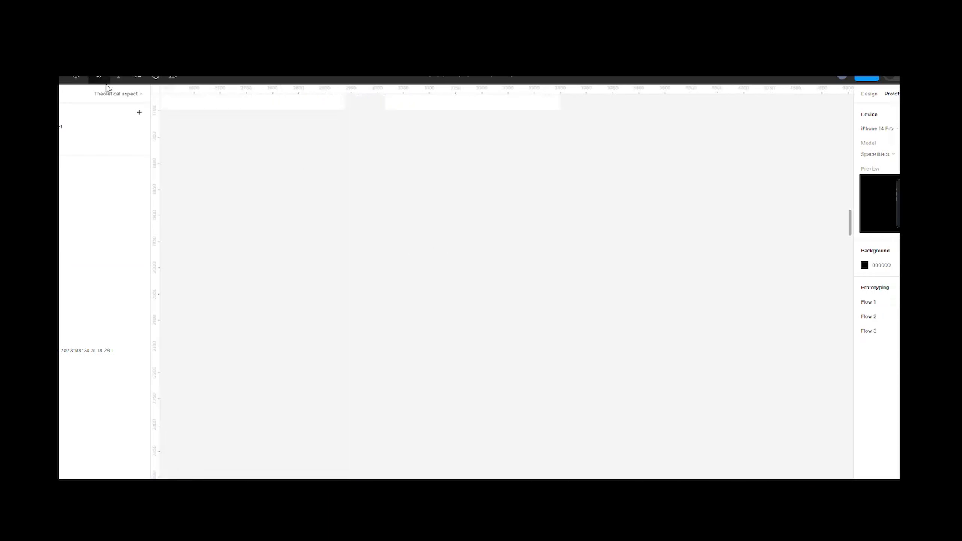
Step: Draw a 201×201 circle and a centred 87×87 inner circle
left_click(76, 78)
left_click_drag(360, 282, 468, 386)
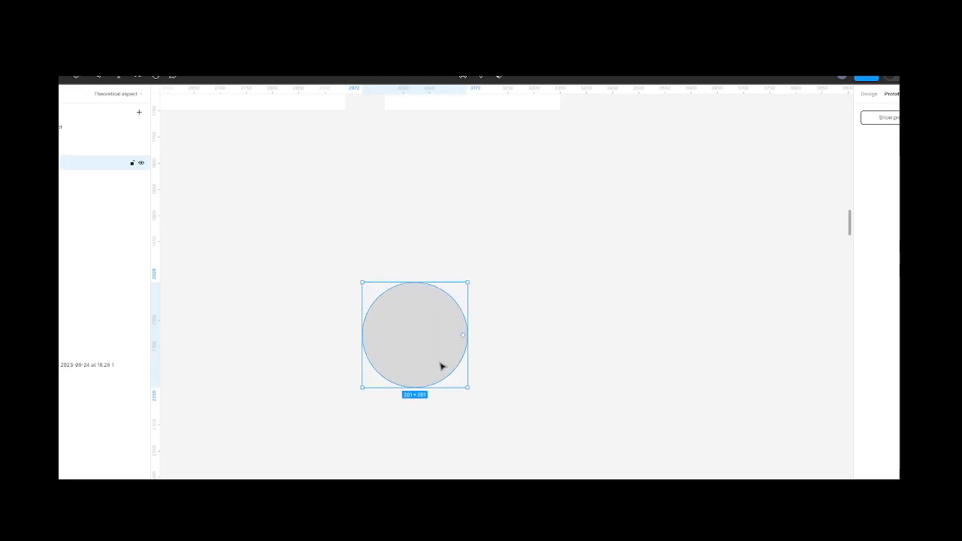
left_click_drag(467, 387, 454, 362)
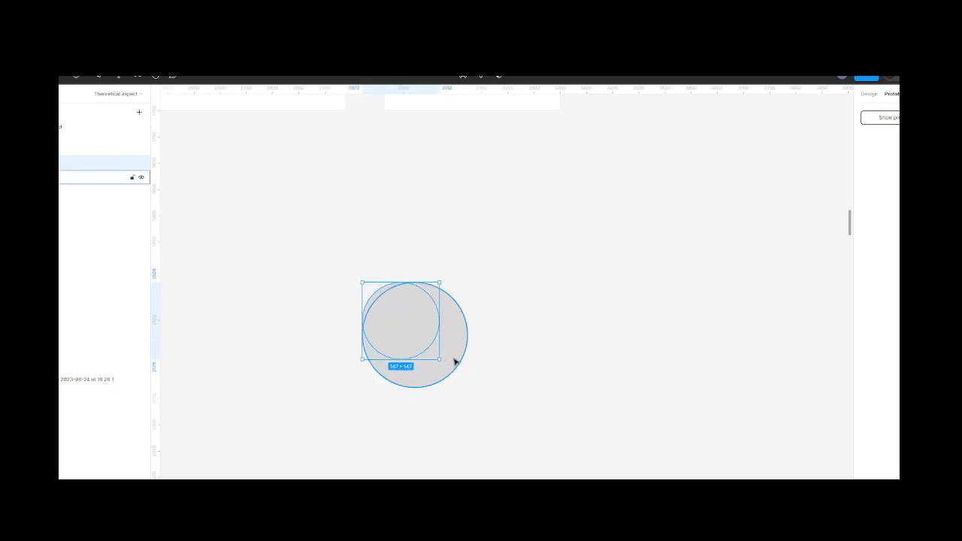
key("ctrl+z")
left_click_drag(467, 387, 436, 351)
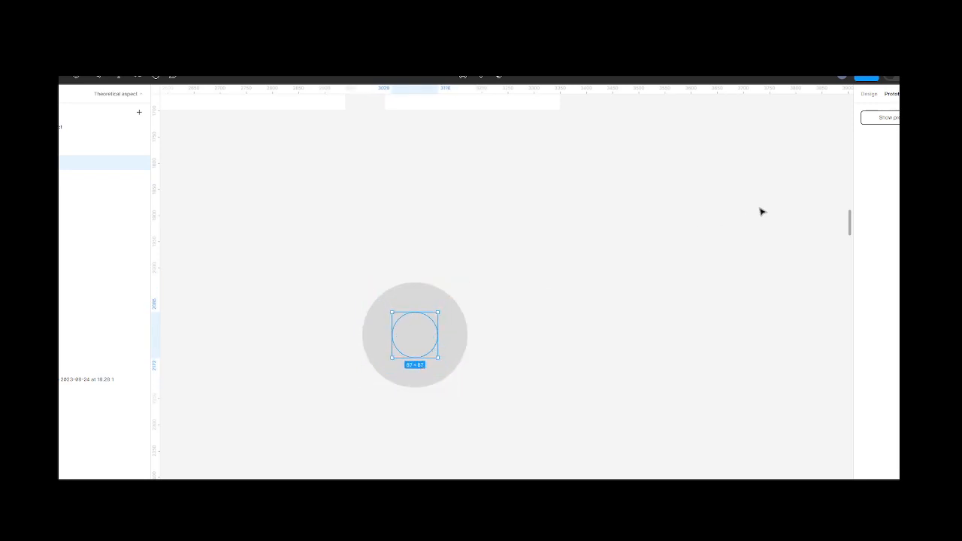
Step: Fill the outer circle white FFFFFF and the inner circle light grey ECECEC
left_click(868, 95)
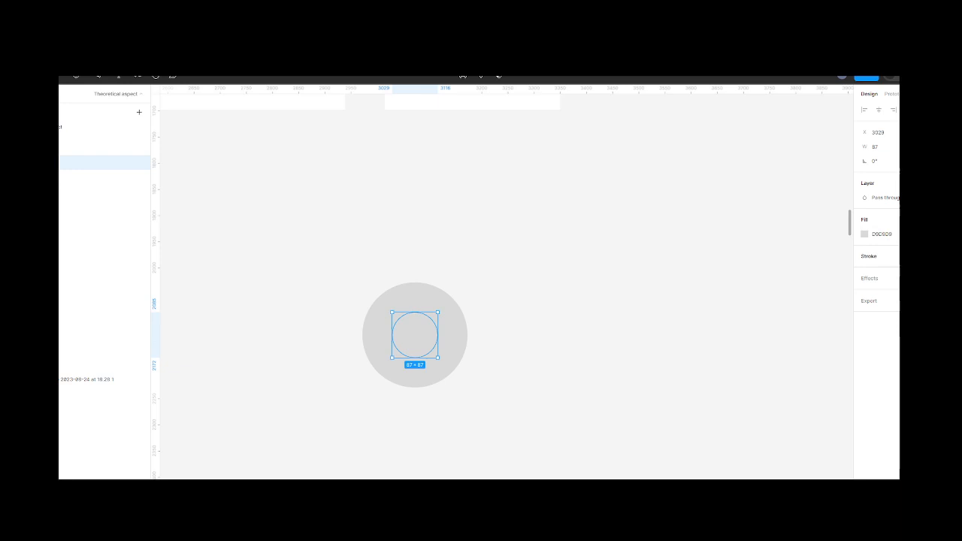
left_click(864, 233)
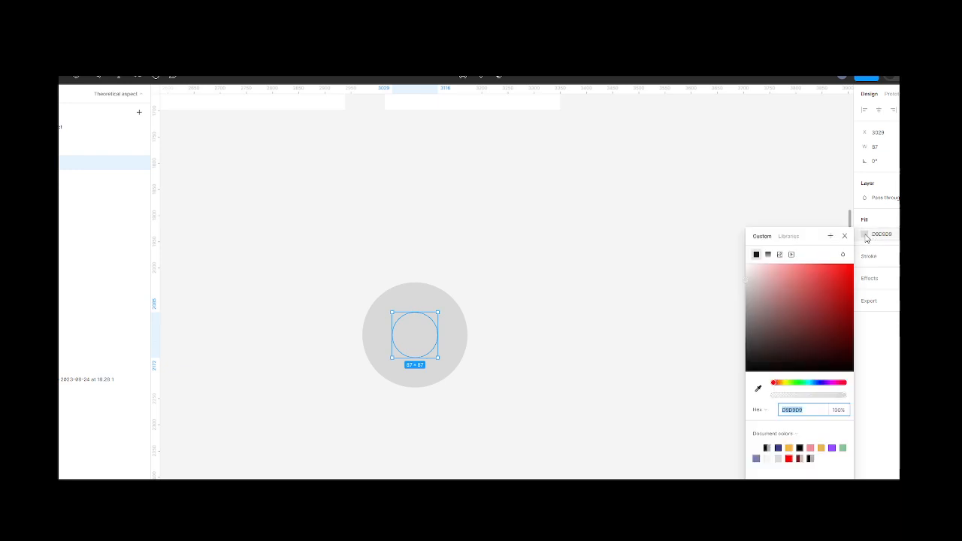
left_click(789, 447)
left_click(544, 338)
left_click(464, 343)
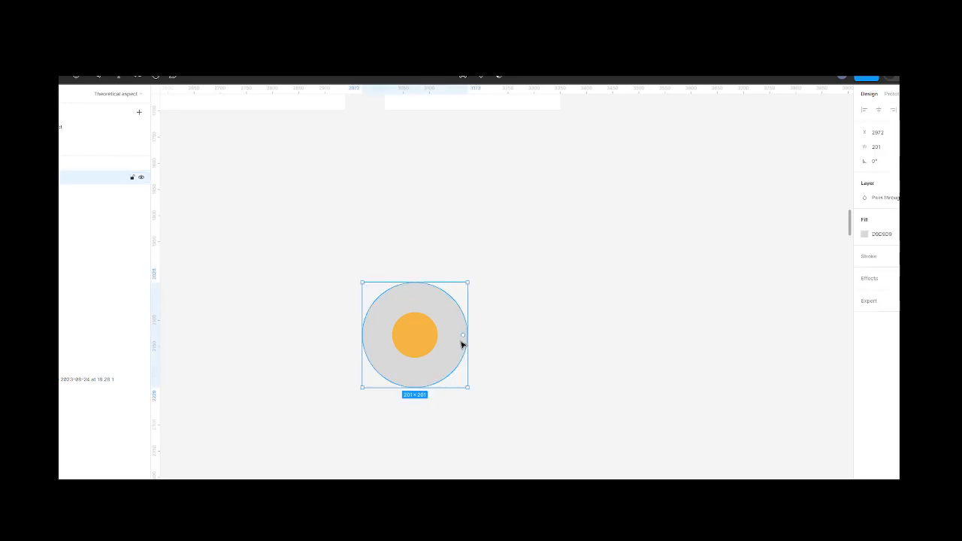
left_click(864, 235)
left_click_drag(826, 299, 727, 237)
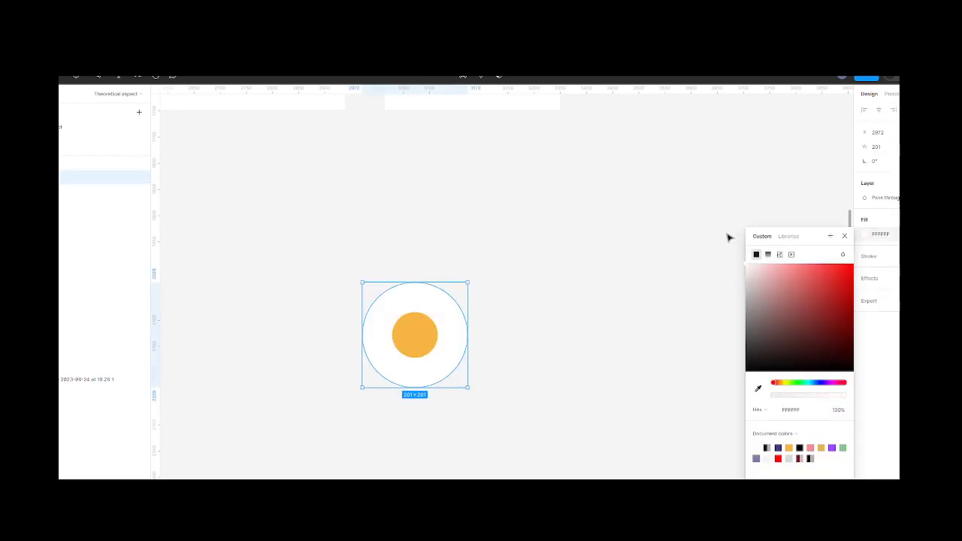
left_click(427, 345)
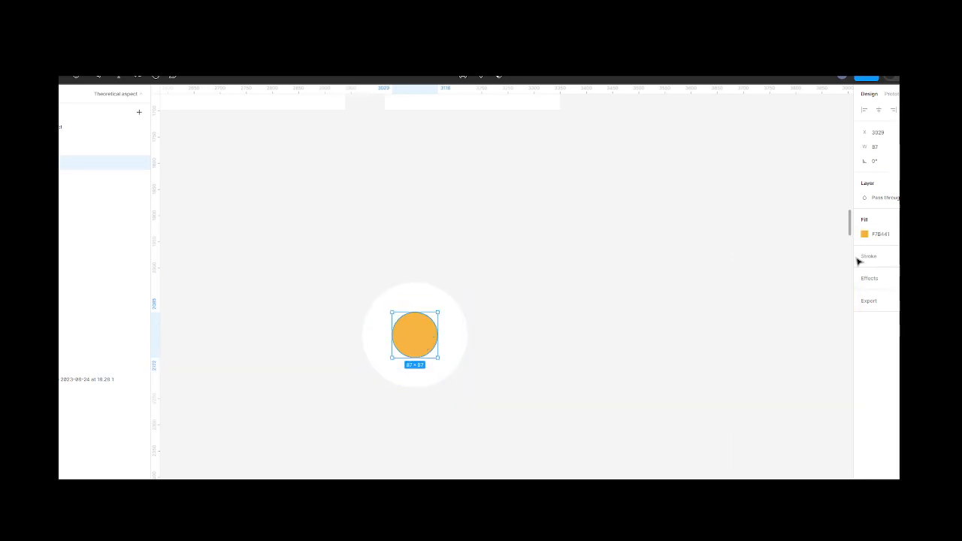
left_click(864, 233)
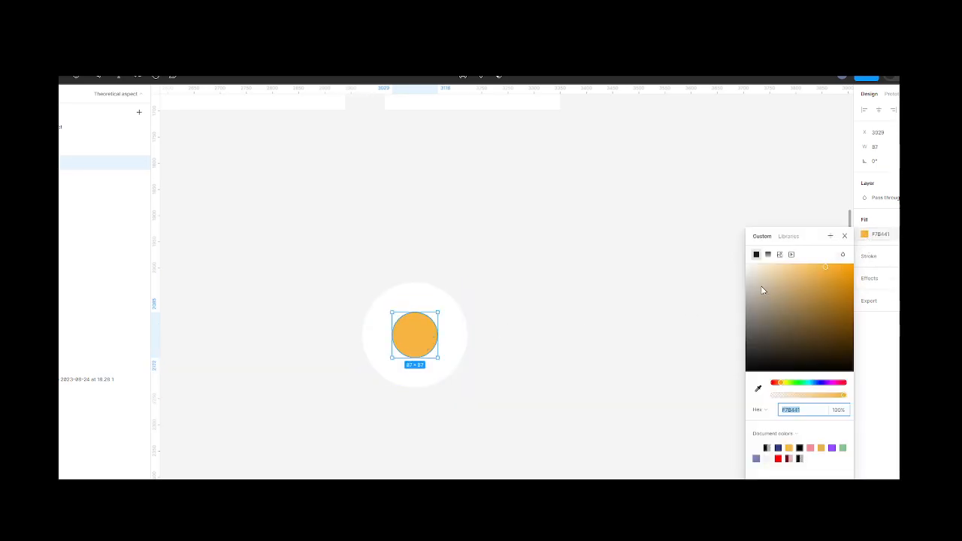
left_click_drag(761, 291, 746, 279)
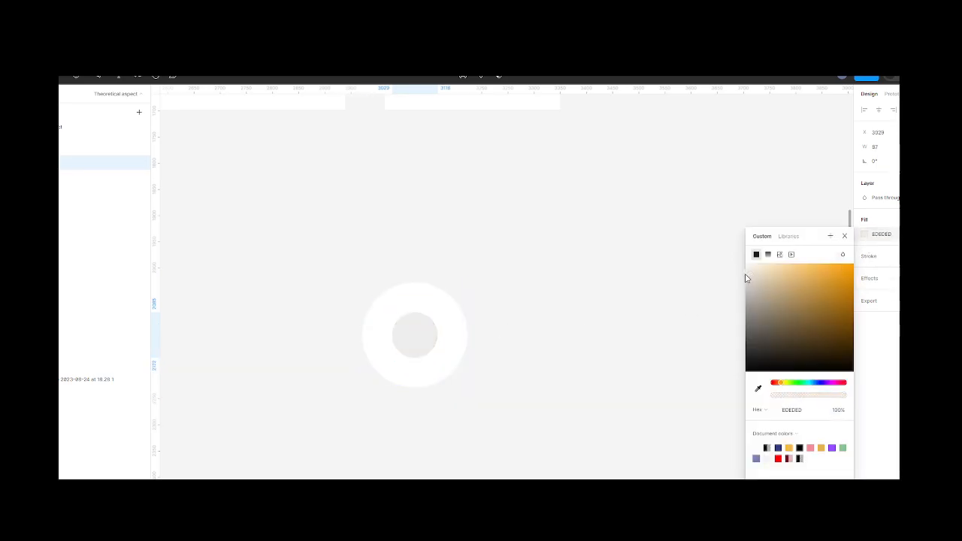
left_click(577, 383)
left_click_drag(471, 405, 363, 262)
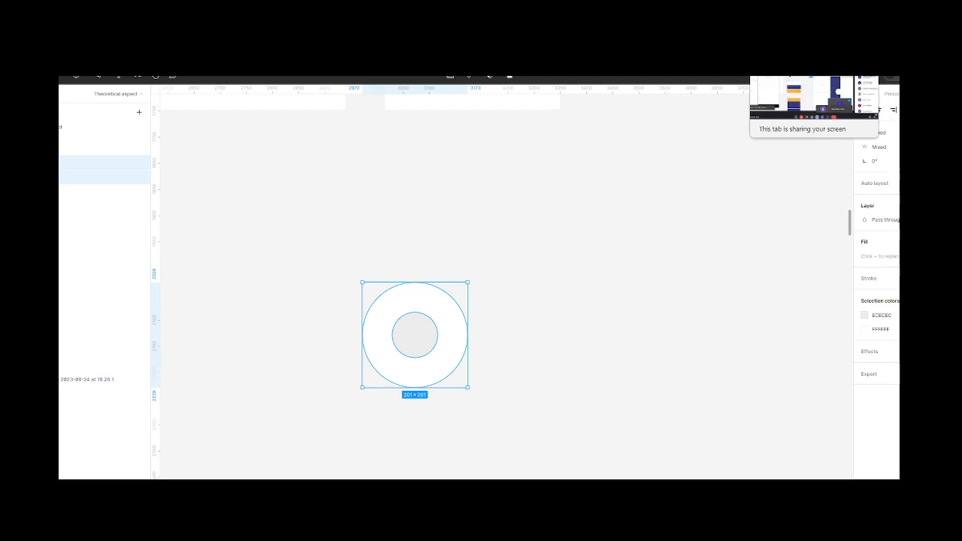
Step: Admit the waiting participant in Google Meet, then return to the Figma design
left_click(797, 77)
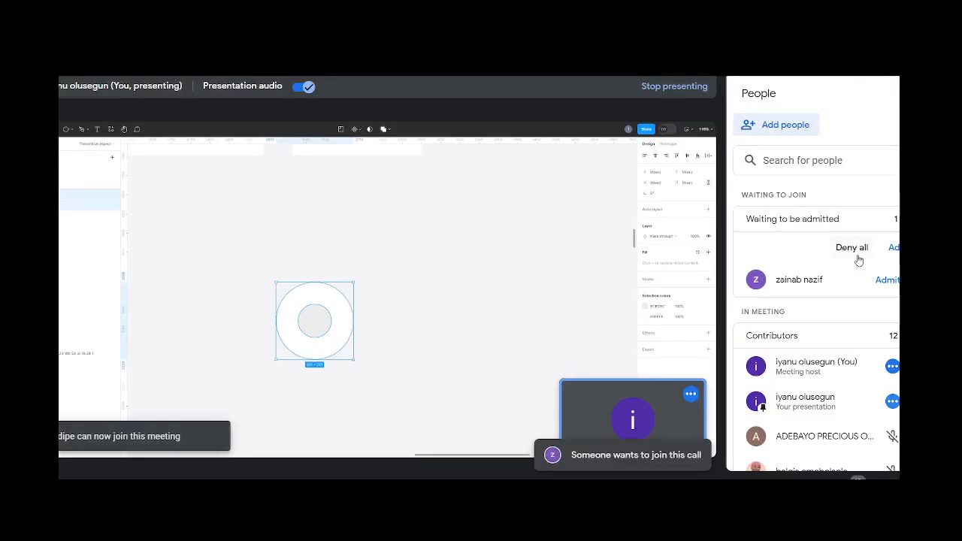
left_click(886, 280)
left_click(803, 77)
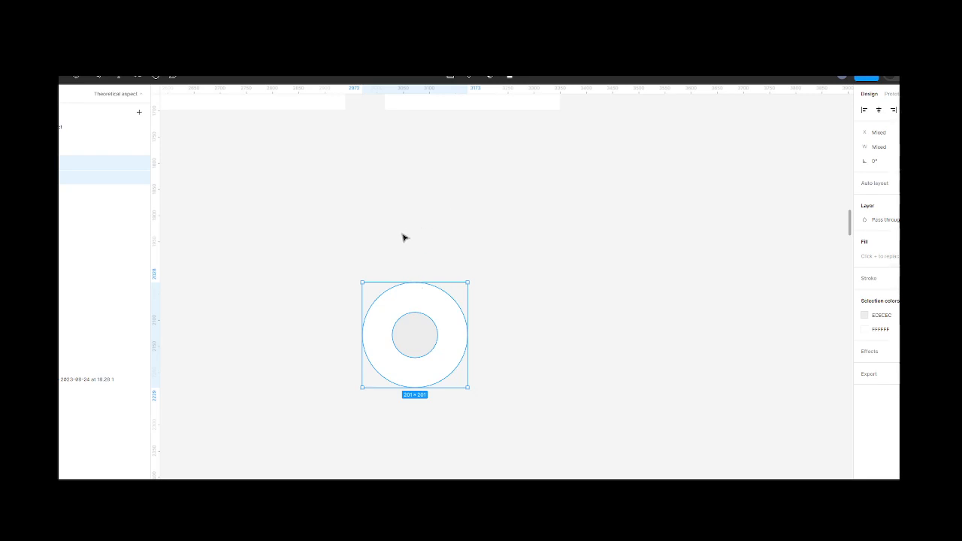
Step: Wrap the two knob circles in a frame and rename it Unclicked
key("super+alt+g")
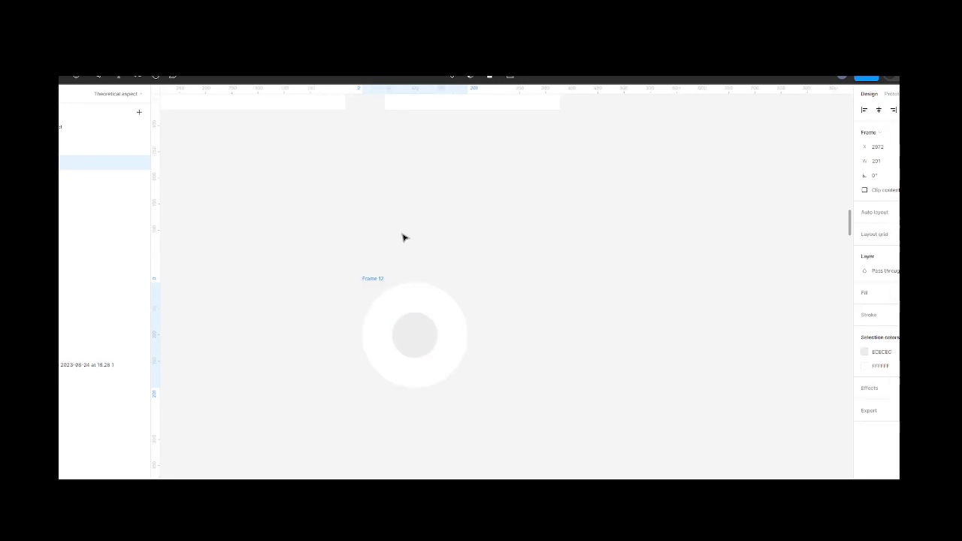
left_click(402, 237)
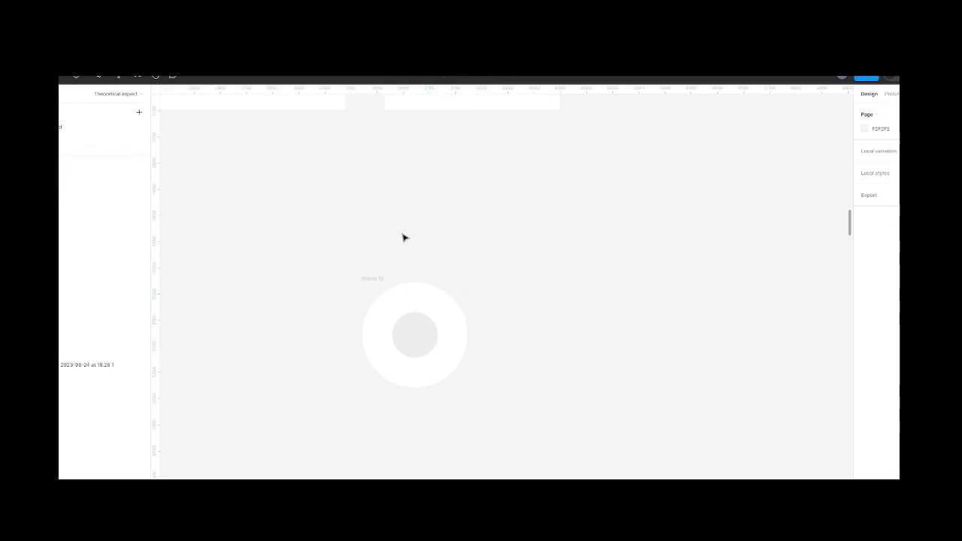
left_click(425, 314)
key("Return")
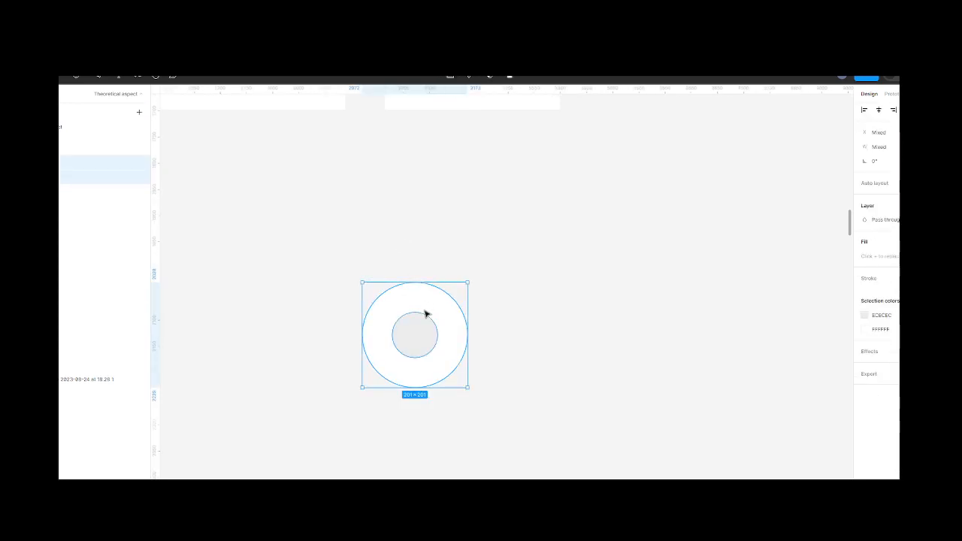
key("shift+Return")
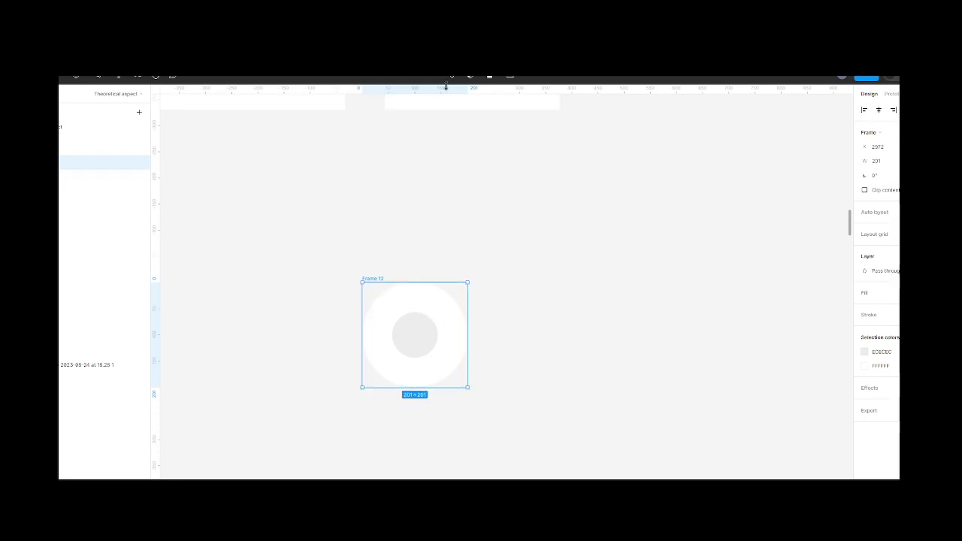
double_click(375, 278)
type("Unchecked")
left_click(393, 256)
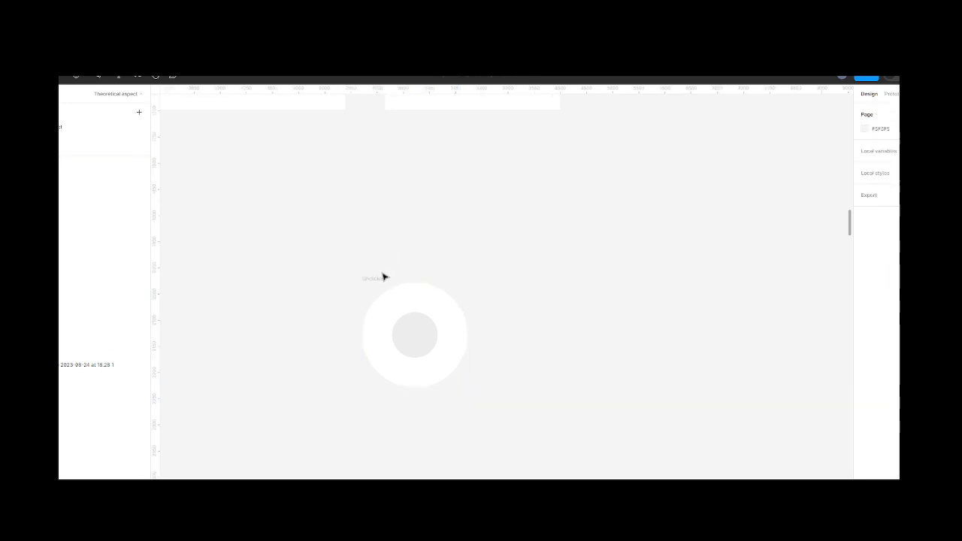
Step: Make the Unclicked frame a component, move it up-left, and add a second variant
left_click(383, 276)
left_click(453, 78)
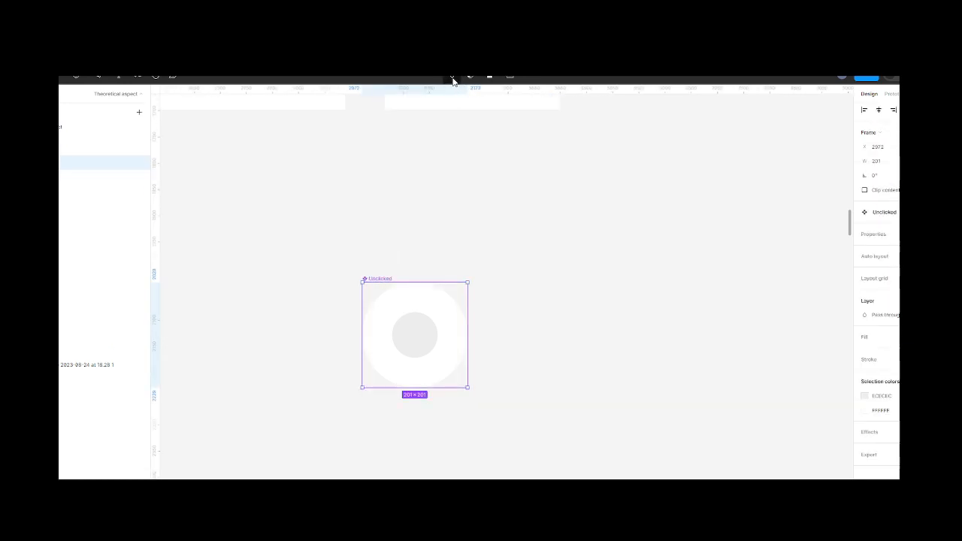
scroll(421, 297, "down", 2)
scroll(422, 297, "down", 1)
left_click_drag(386, 245, 344, 189)
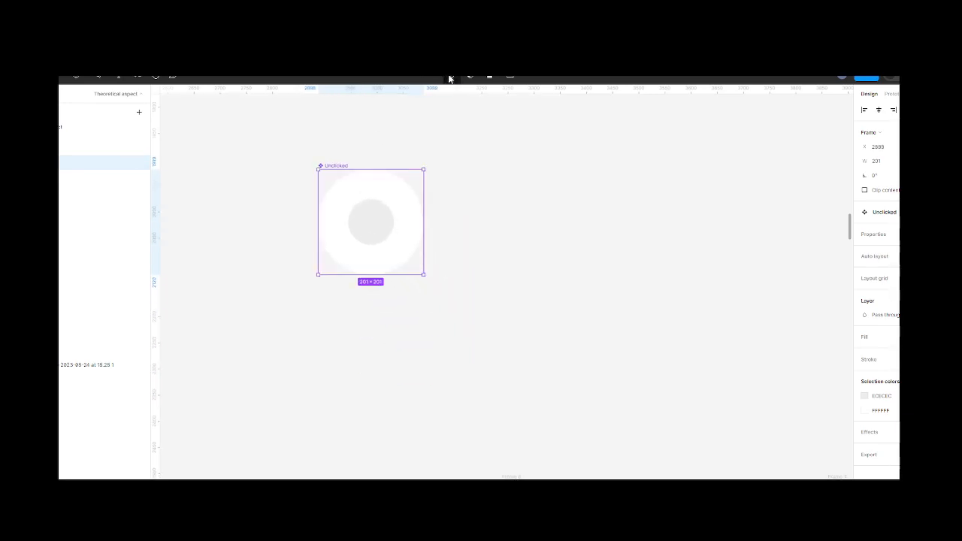
left_click(451, 78)
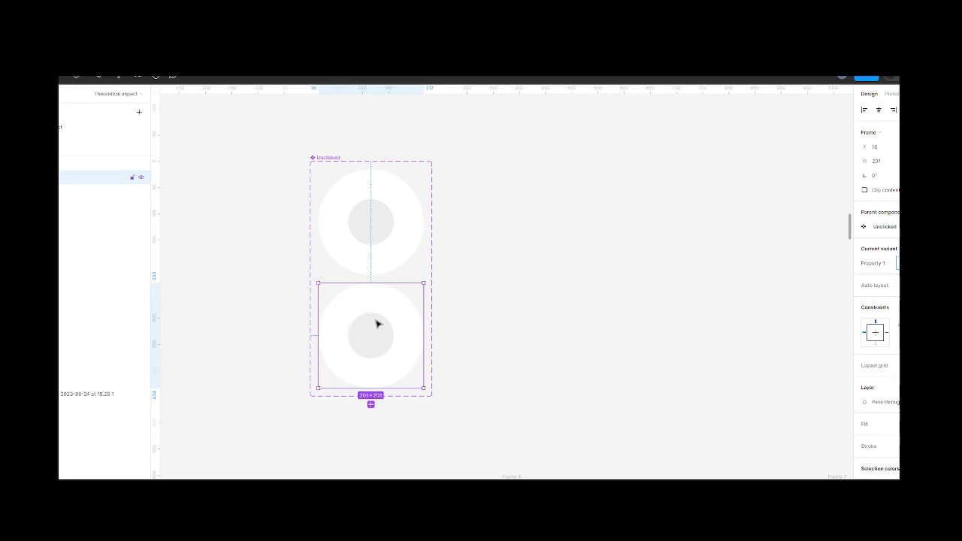
left_click(374, 333)
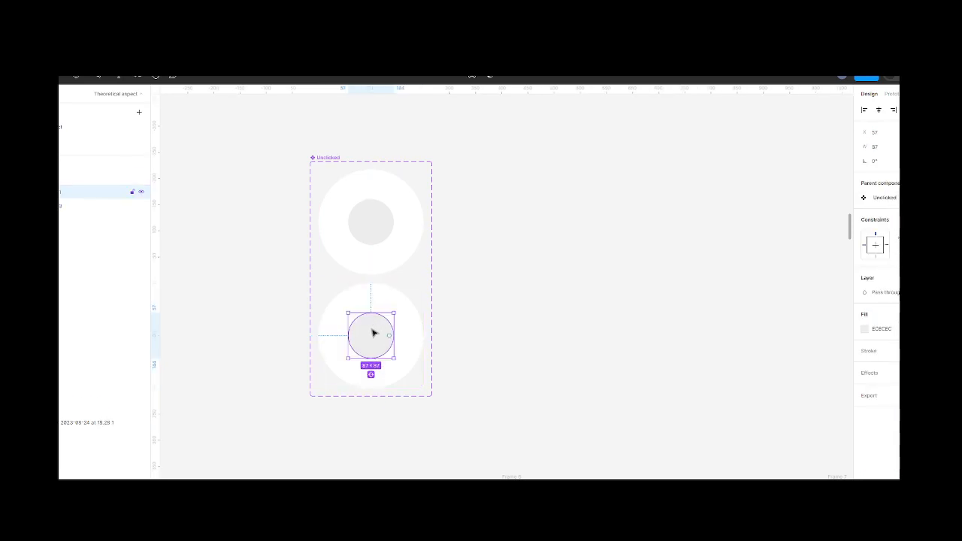
Step: Fill the lower variant's inner circle with the orange document colour F7B441
left_click(864, 329)
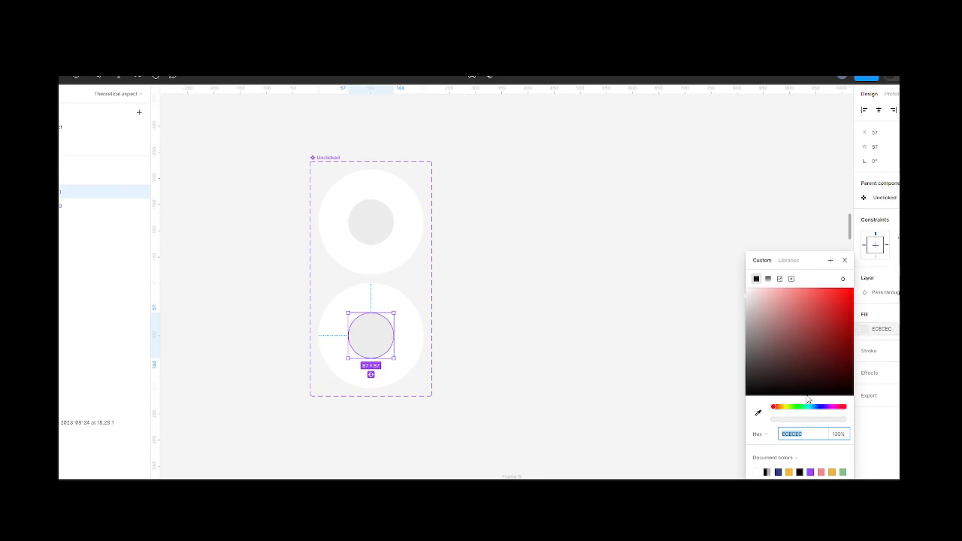
left_click(788, 471)
left_click(556, 337)
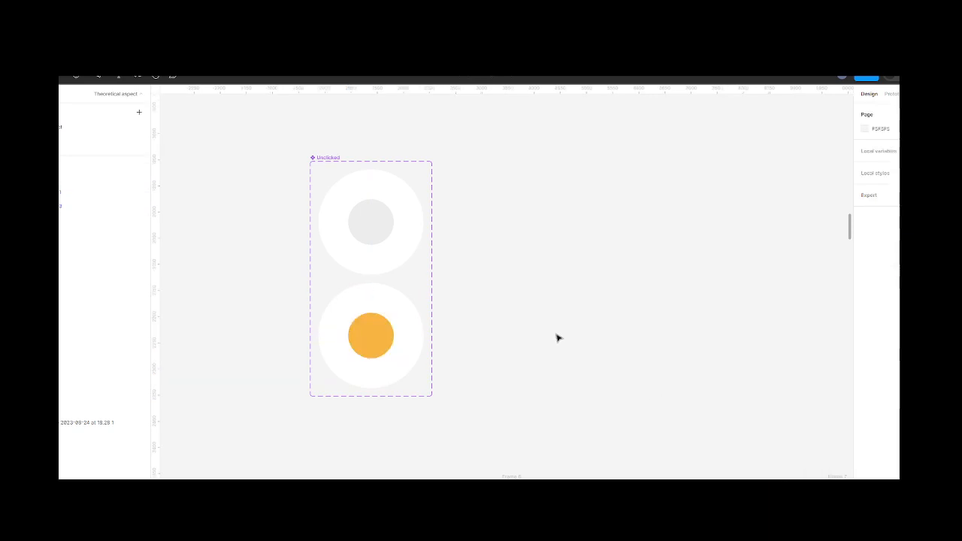
scroll(505, 316, "right", 3)
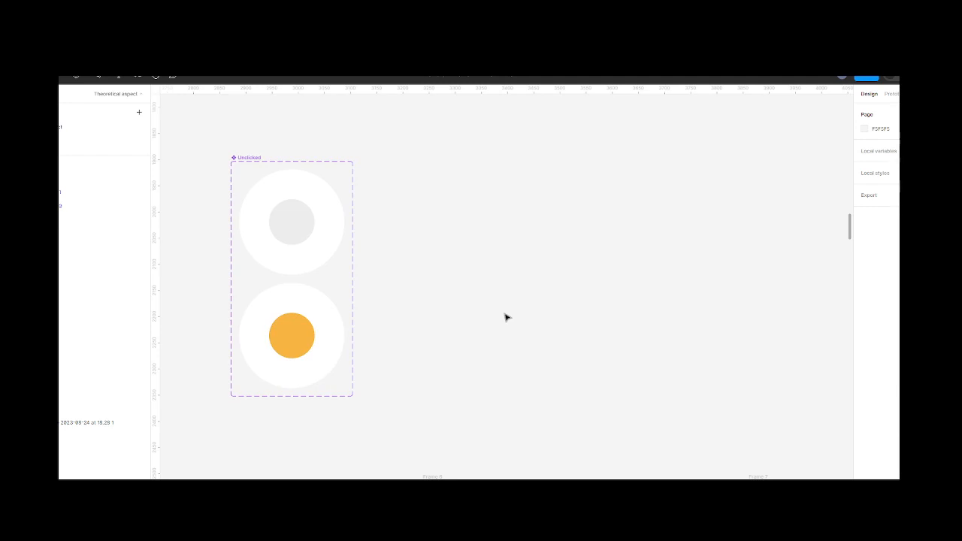
scroll(504, 316, "left", 3)
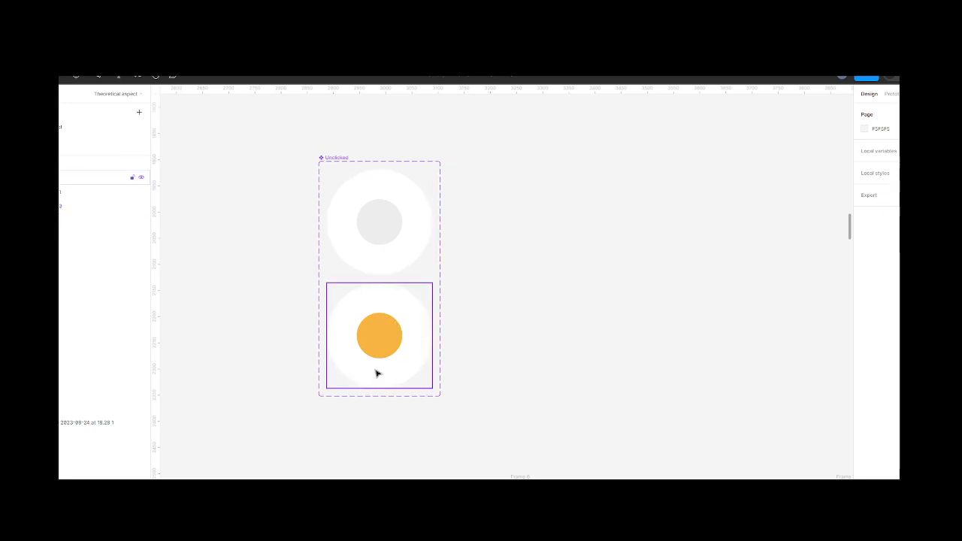
scroll(378, 275, "up", 2)
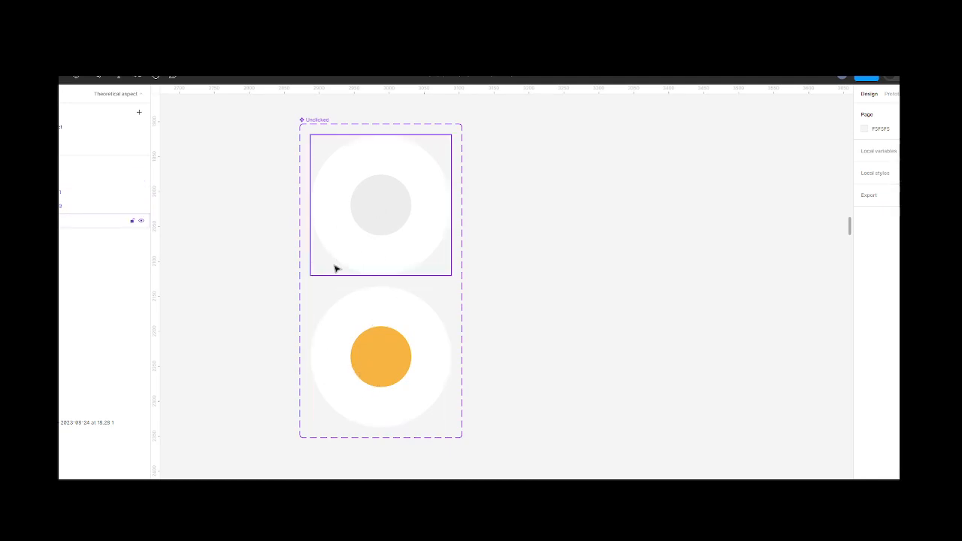
Step: Add an On tap interaction to the top Unclicked variant in the Prototype panel
left_click(362, 229)
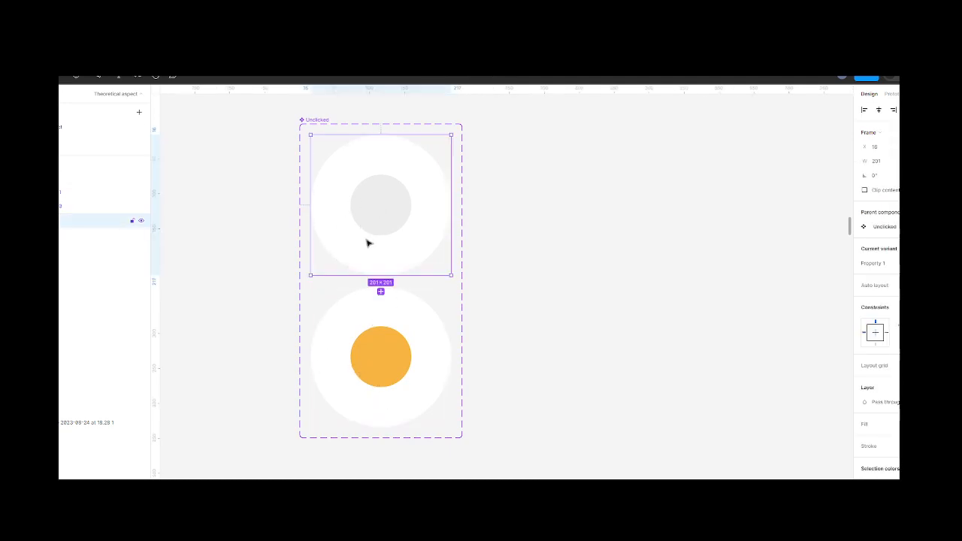
left_click(891, 95)
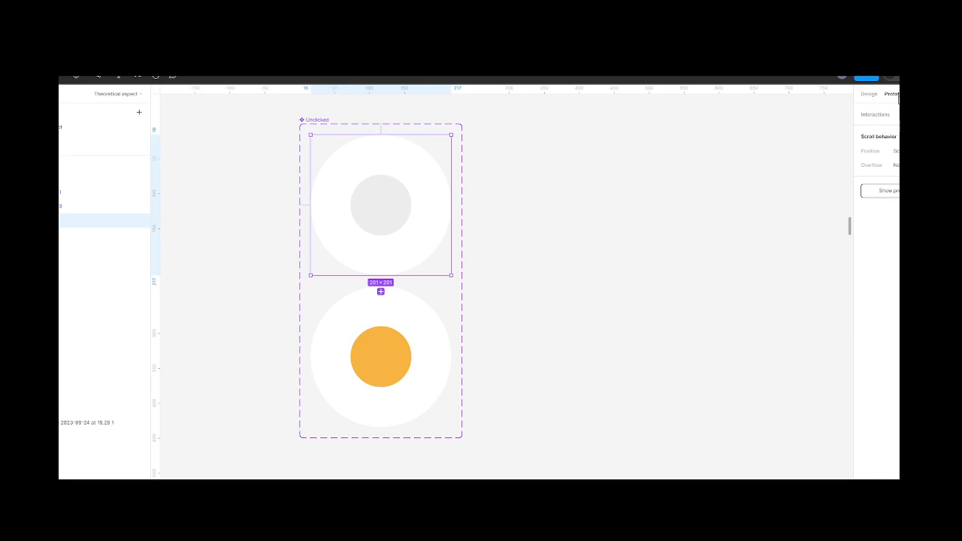
left_click(897, 114)
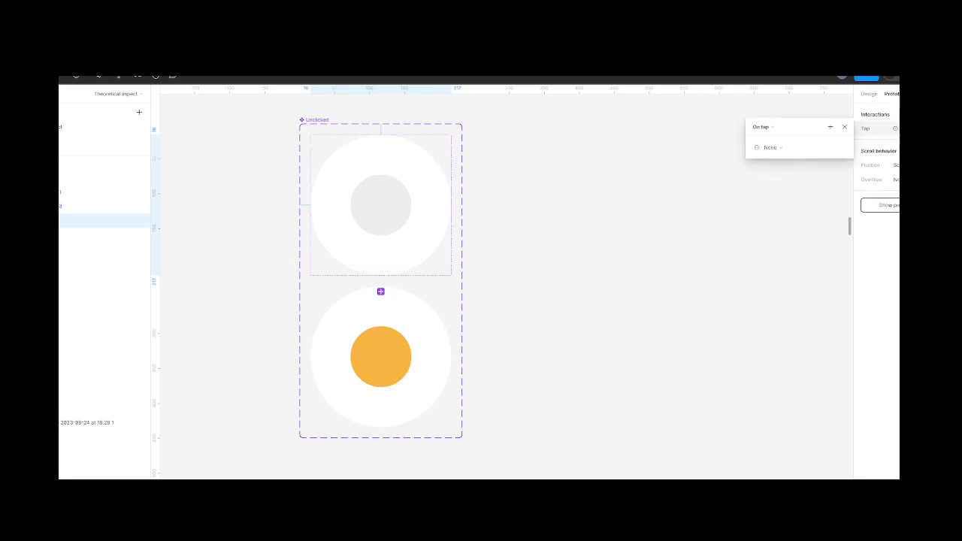
left_click(769, 128)
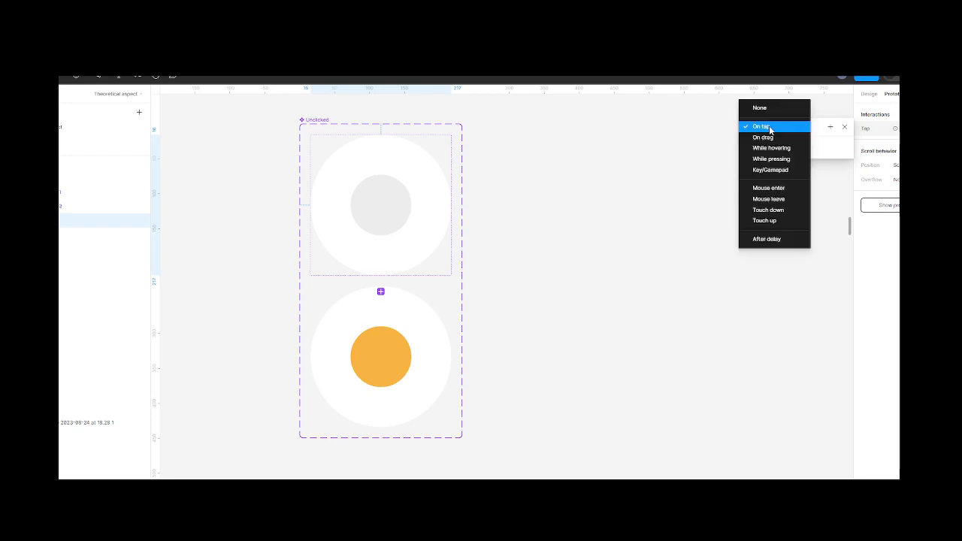
left_click(769, 127)
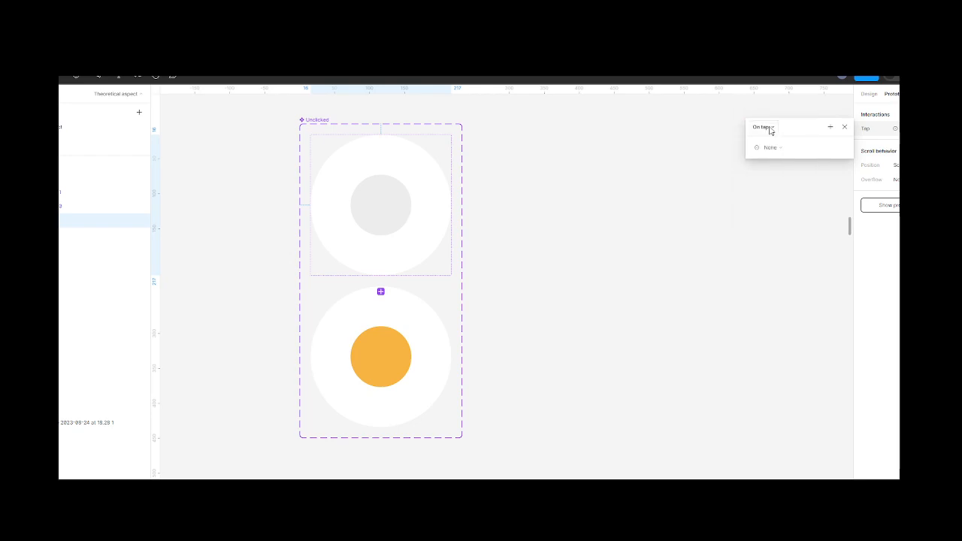
left_click(782, 147)
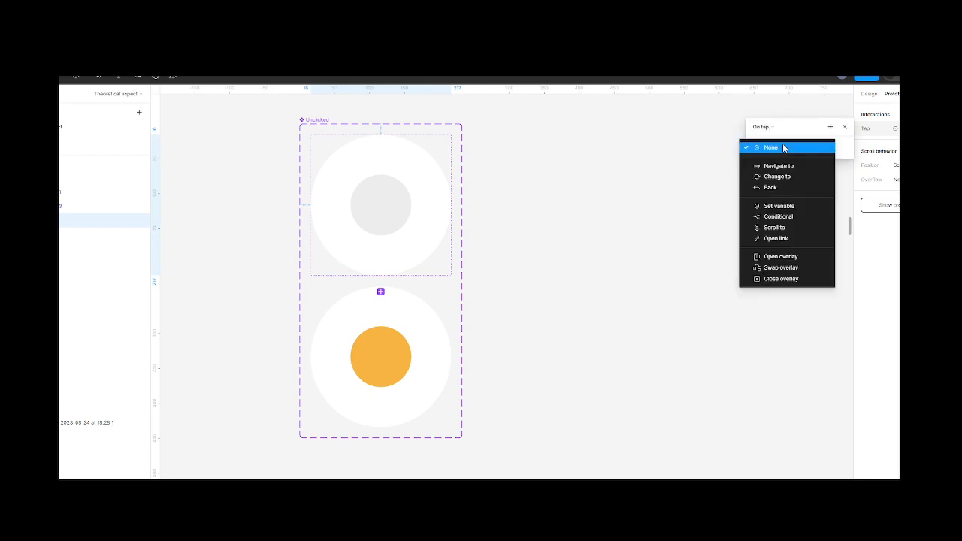
left_click(425, 222)
left_click(425, 222)
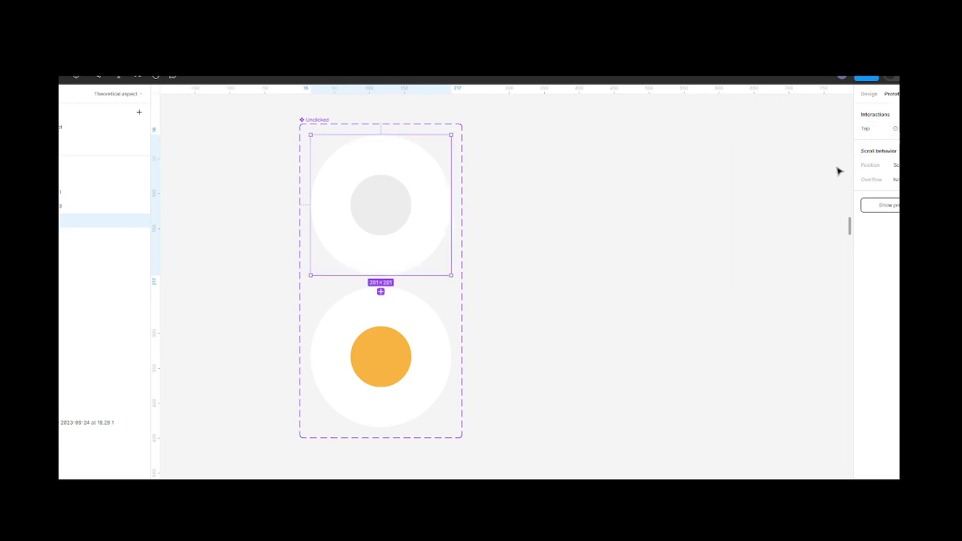
Step: Set the tap action to Change to, with Property 1 targeting Variant2
left_click(865, 130)
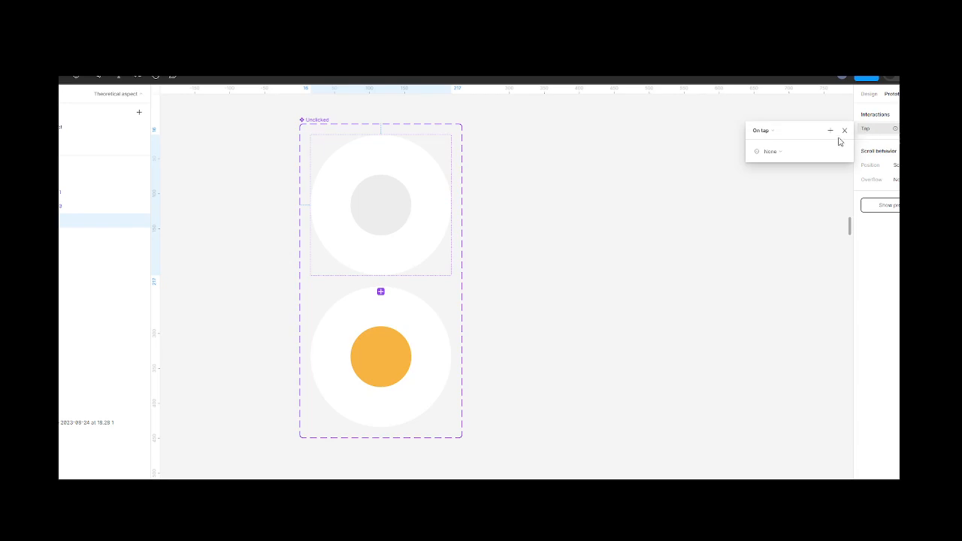
left_click(776, 154)
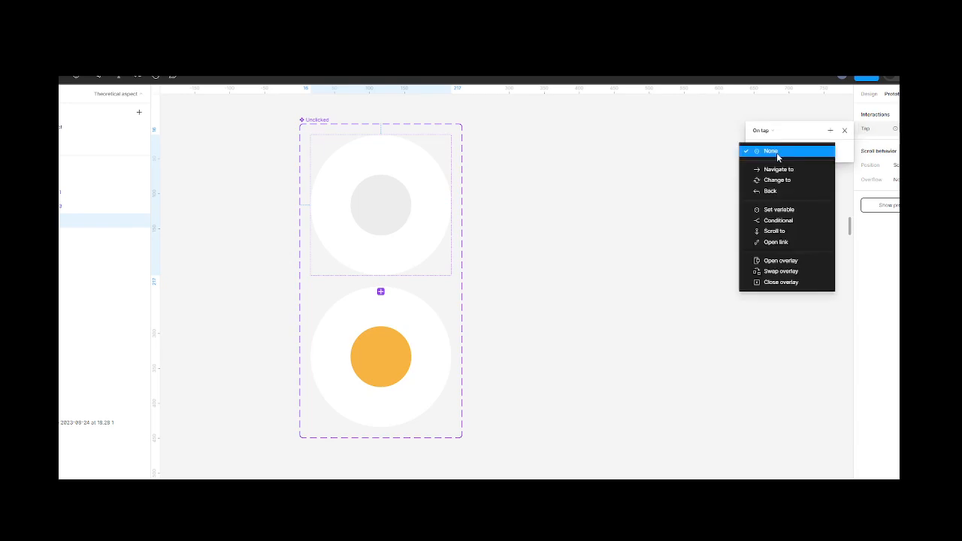
left_click(782, 180)
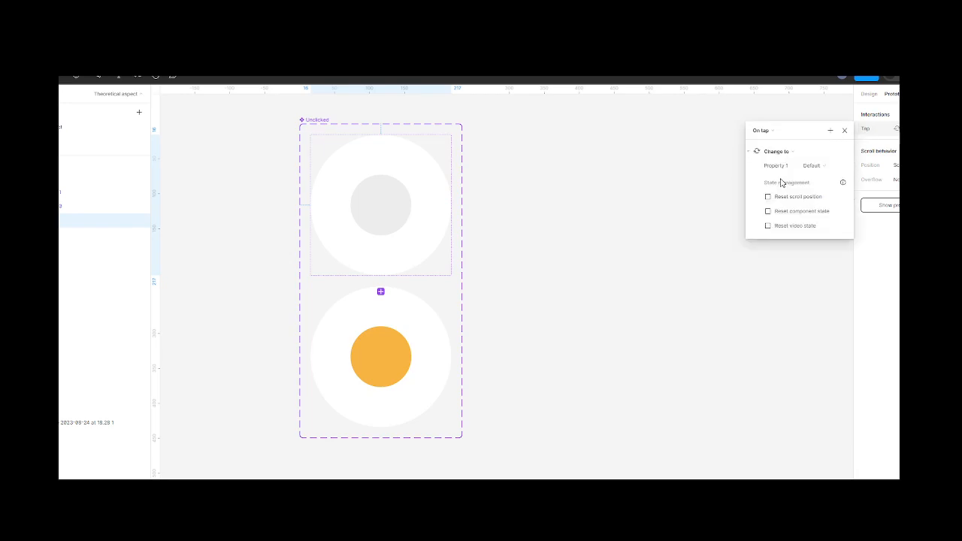
left_click(815, 167)
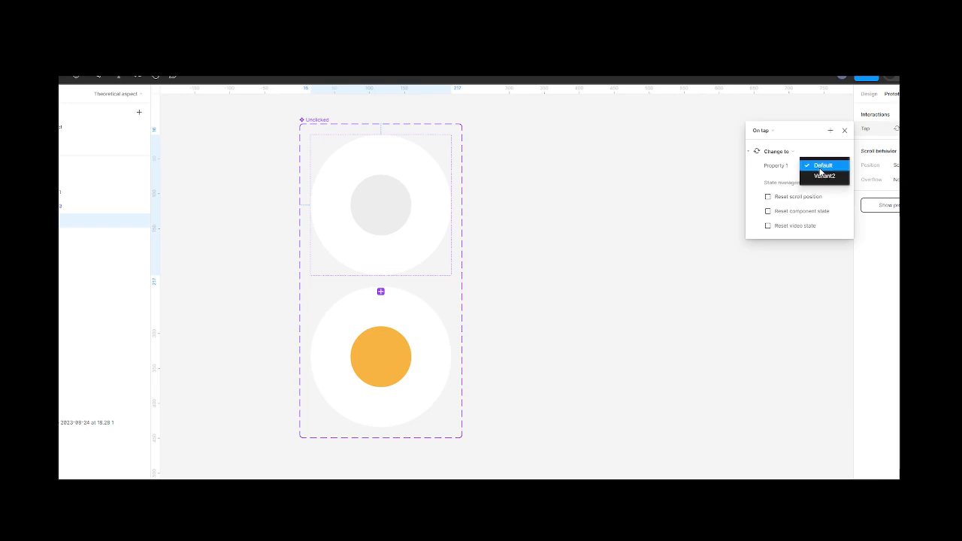
left_click(824, 175)
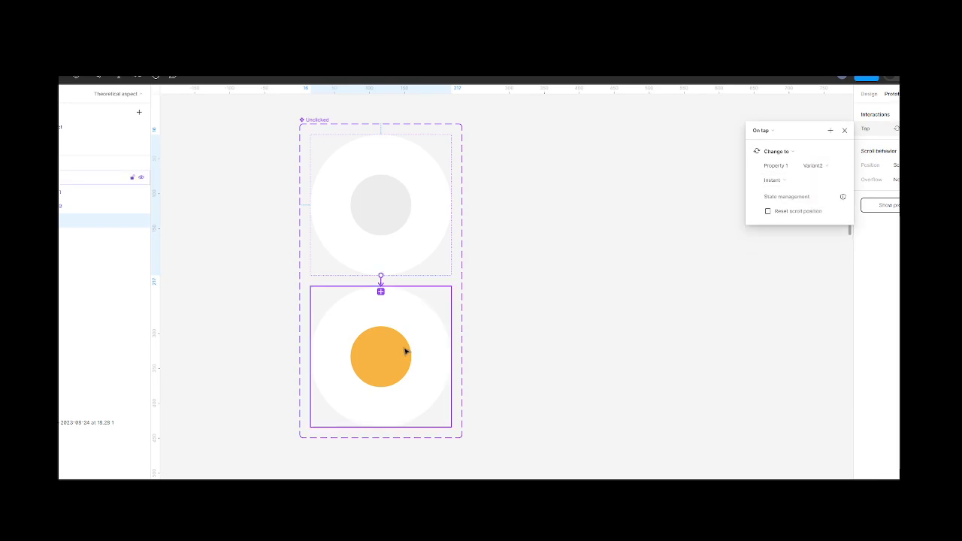
left_click(405, 350)
left_click(868, 94)
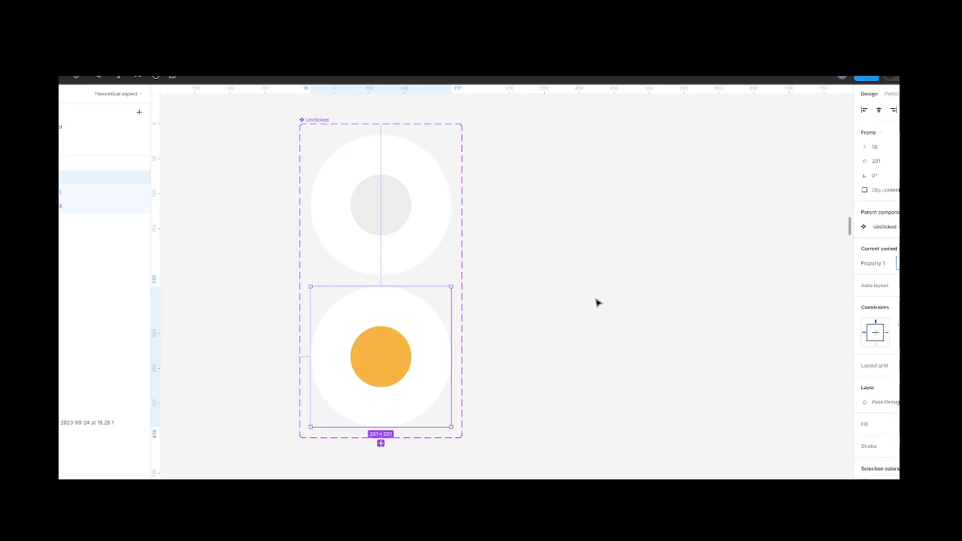
Step: Review the top variant's tap interaction and keep its transition on Instant
left_click(476, 305)
left_click(413, 262)
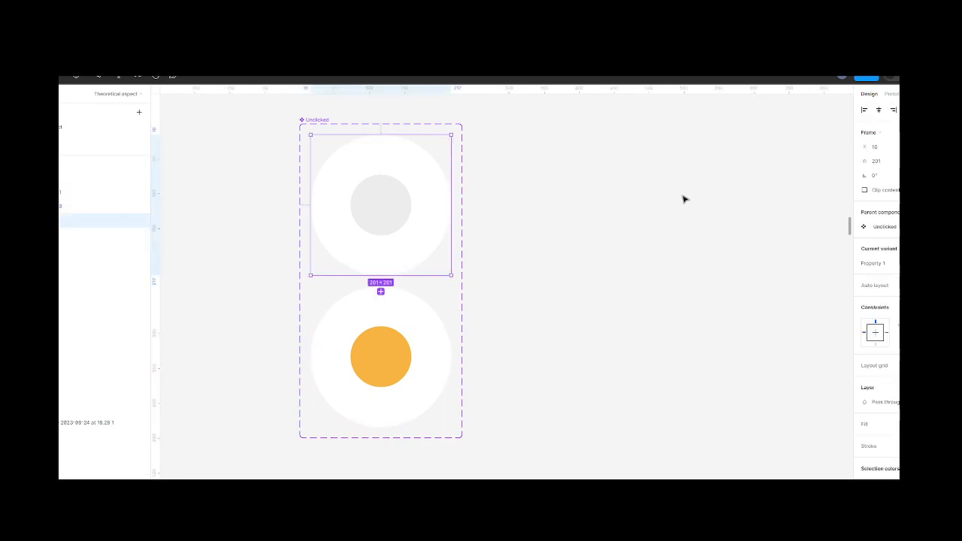
left_click(889, 96)
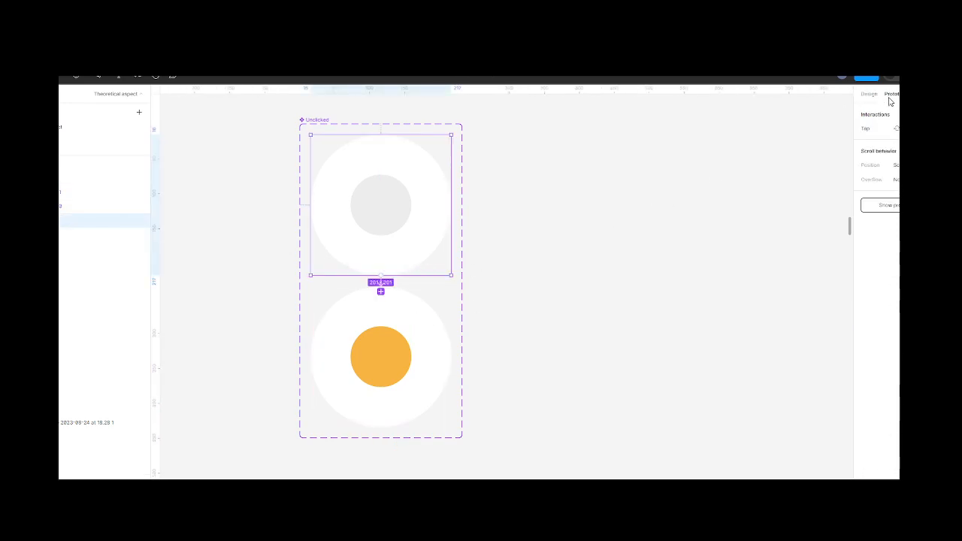
left_click(870, 132)
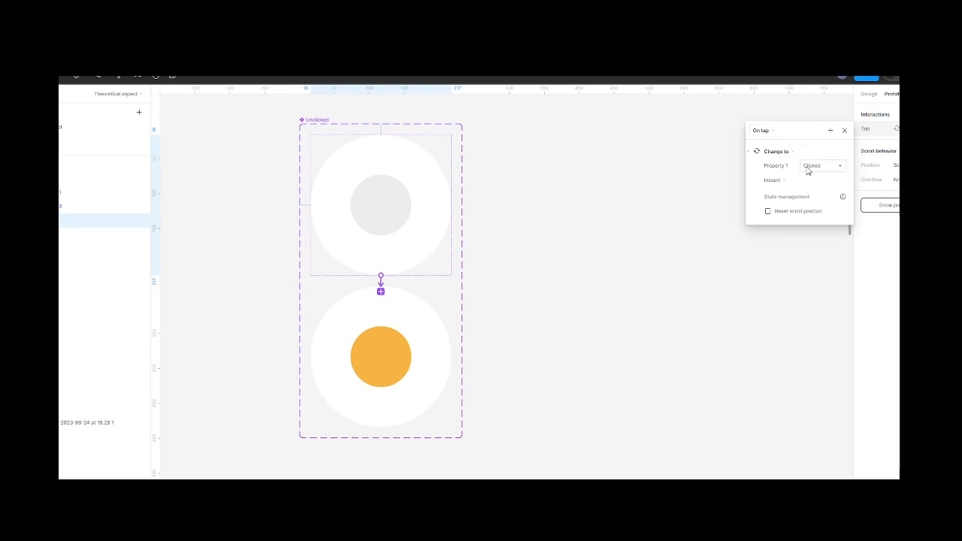
left_click(786, 182)
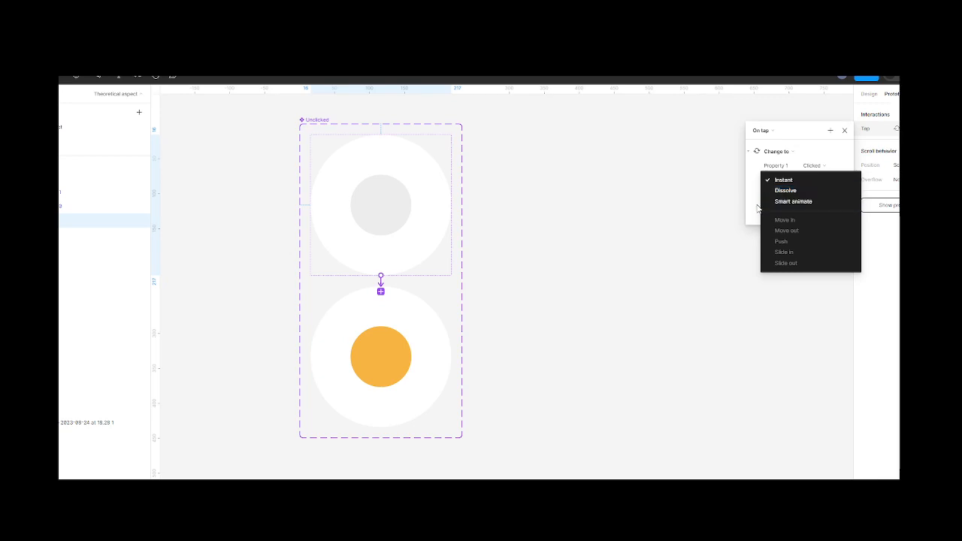
left_click(678, 229)
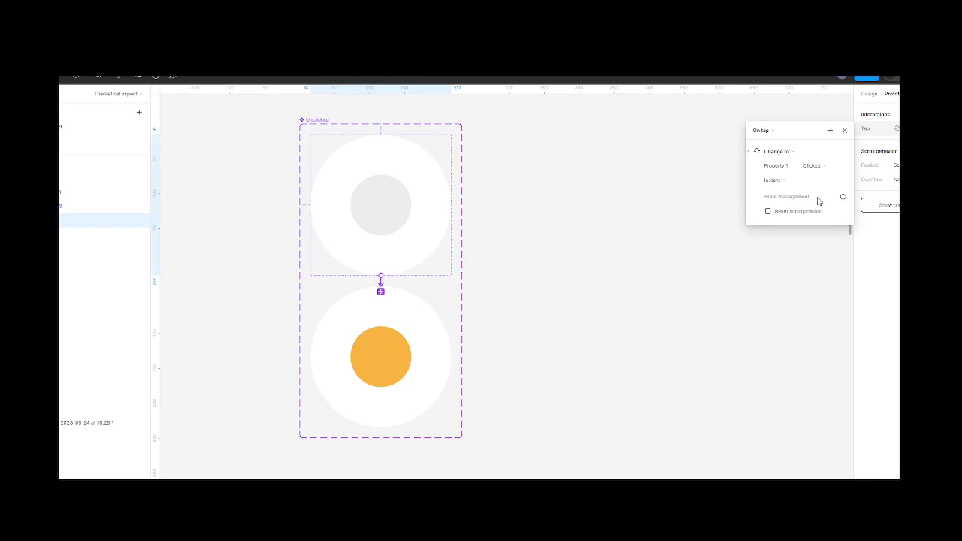
mouse_move(842, 198)
Step: Draw a tall frame right of the toggle and duplicate it
scroll(684, 249, "right", 3)
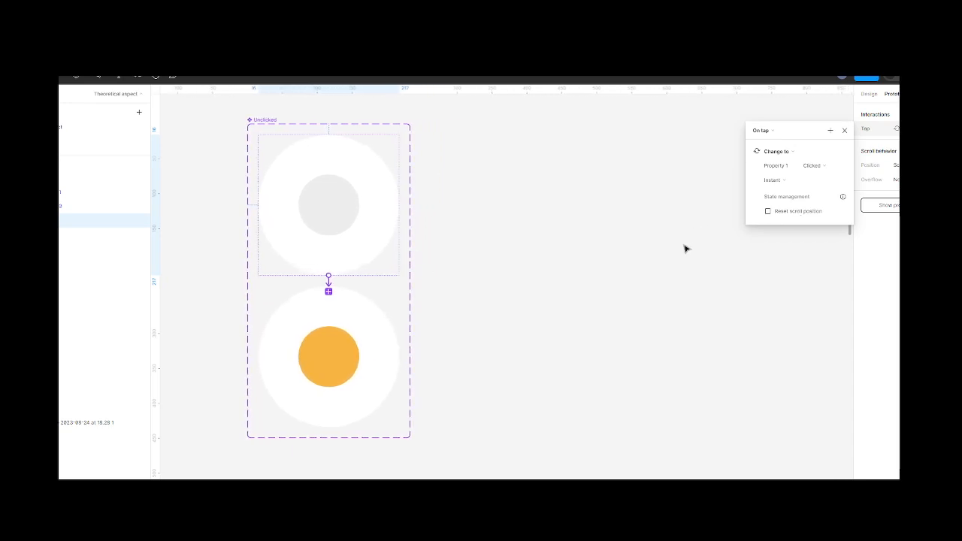
scroll(685, 249, "right", 2)
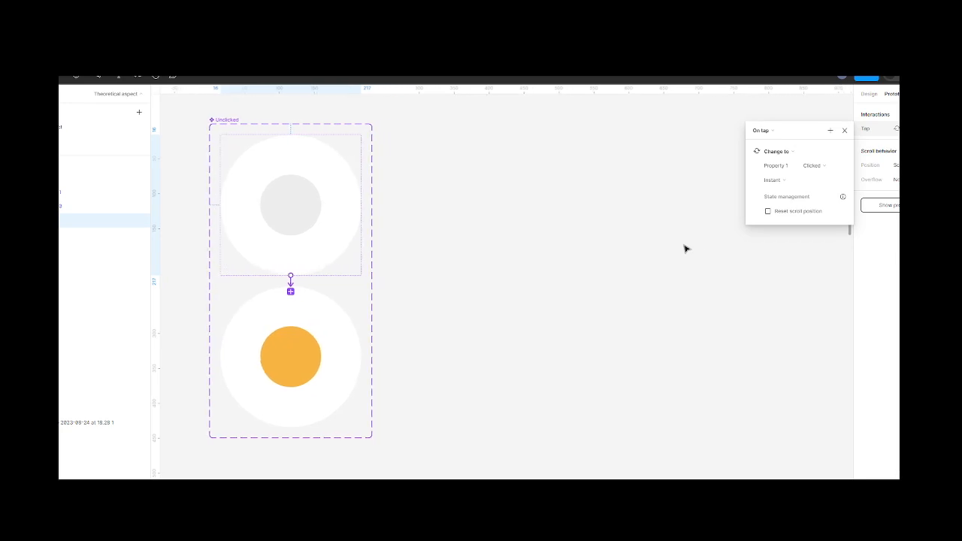
key("f")
left_click_drag(453, 229, 517, 359)
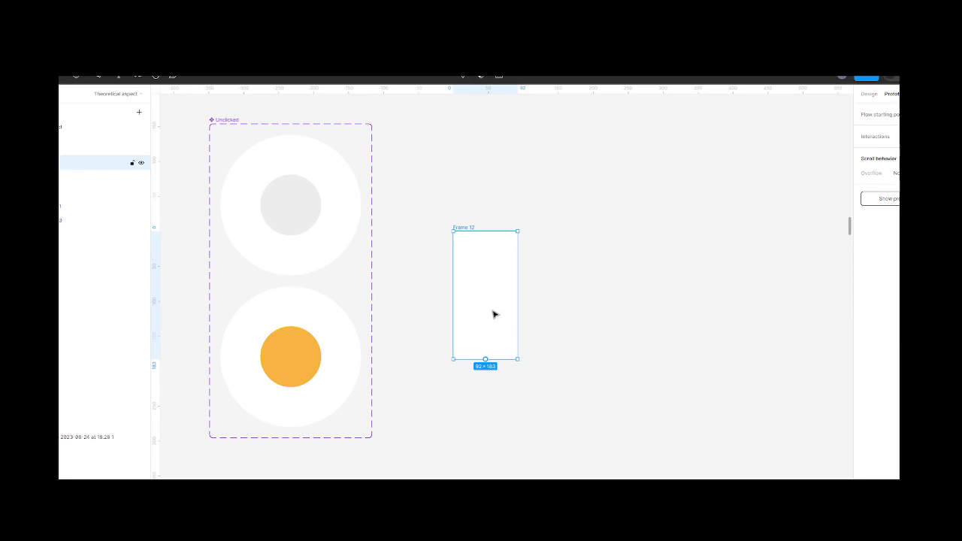
key("super+d")
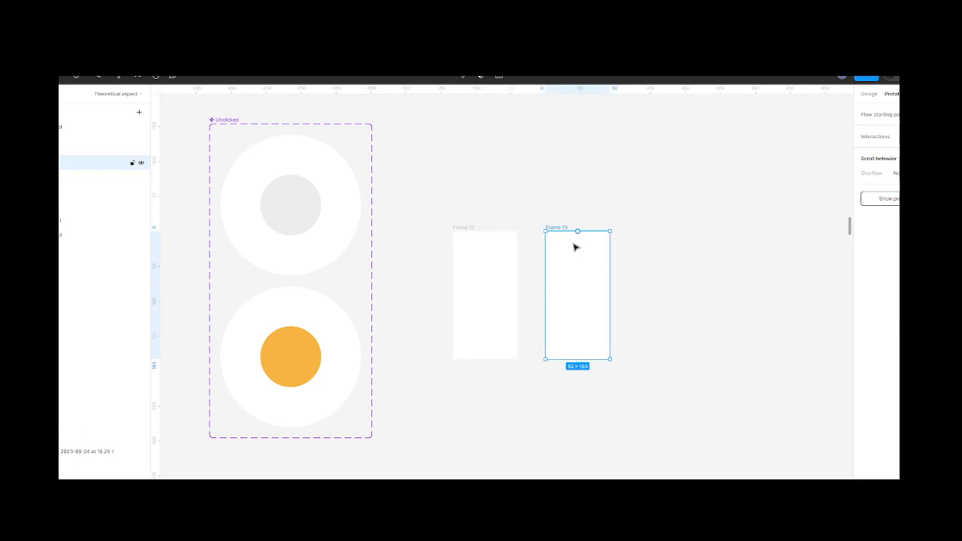
Step: Link Frame 12 to Frame 13 with an On tap navigation interaction
left_click(468, 228)
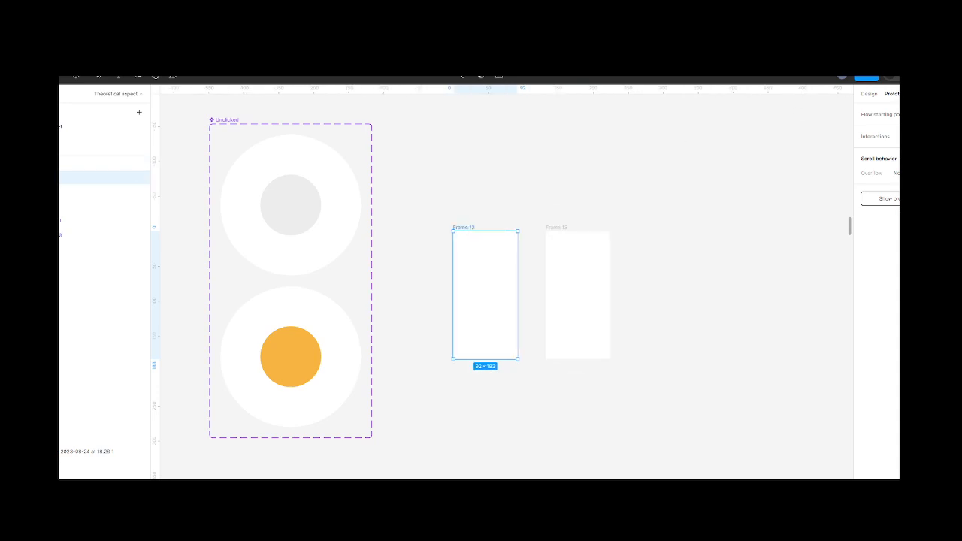
left_click_drag(517, 295, 556, 294)
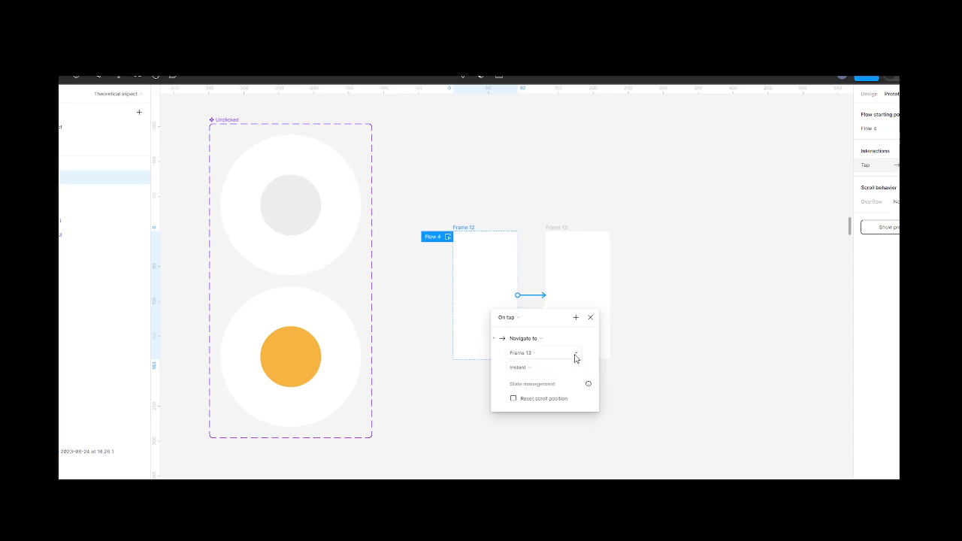
left_click(591, 318)
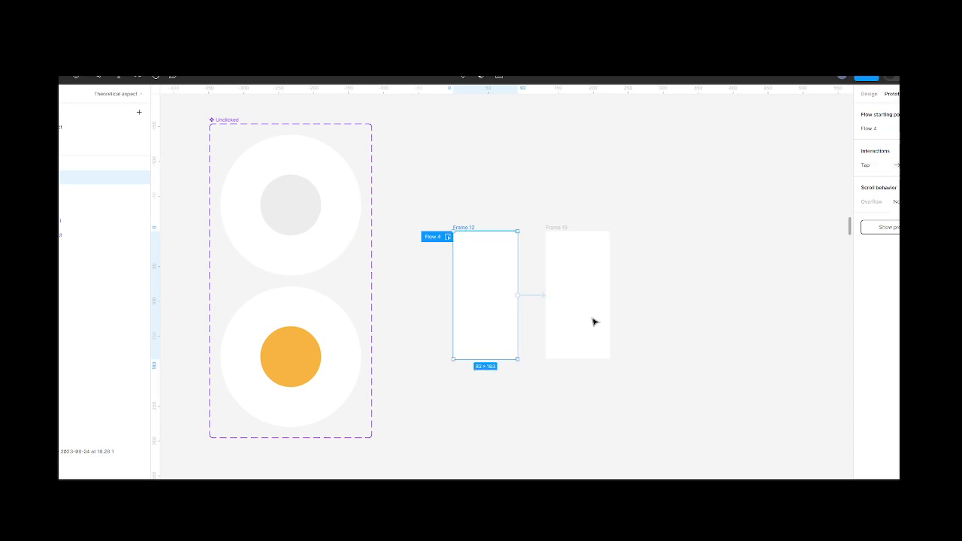
left_click(559, 228)
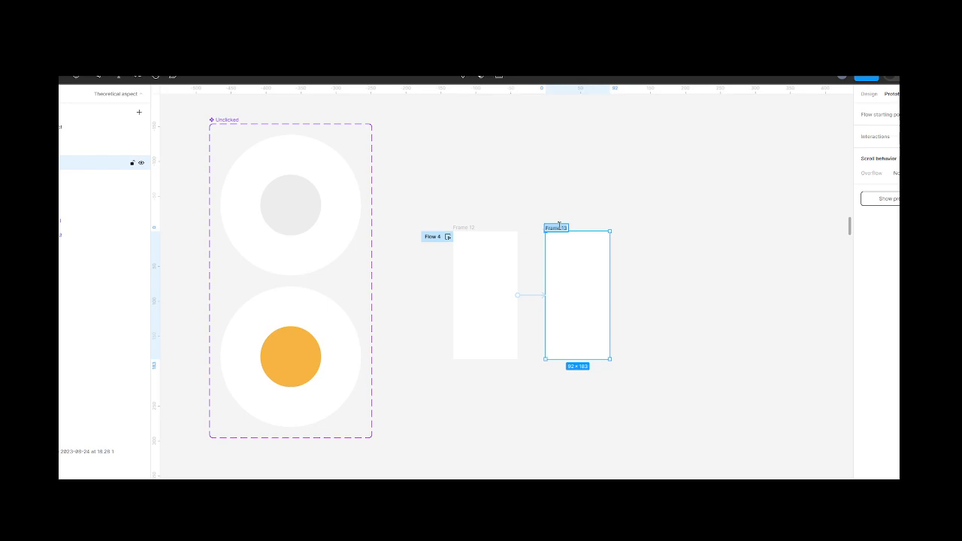
left_click(537, 179)
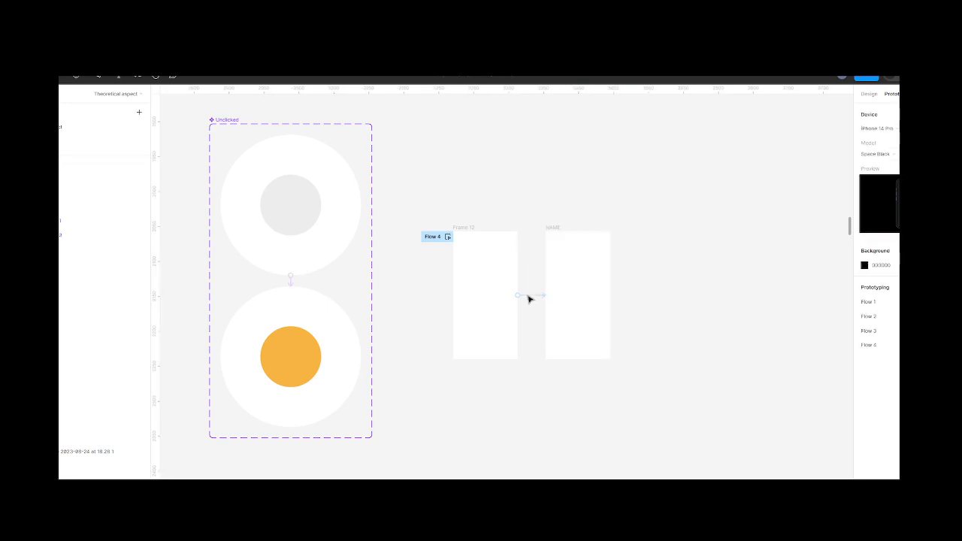
Step: Inspect the tap link from Frame 12 to NAME, then delete both frames
left_click(534, 296)
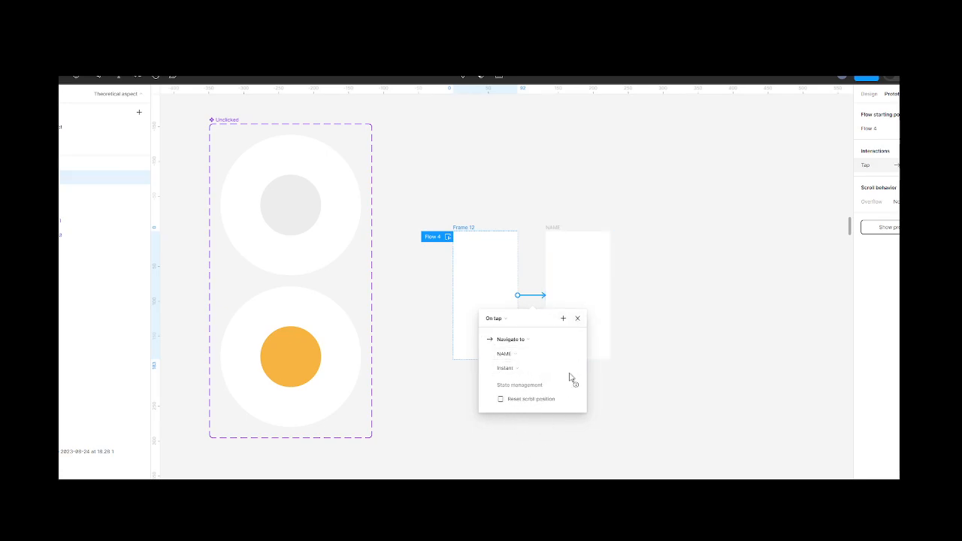
mouse_move(575, 385)
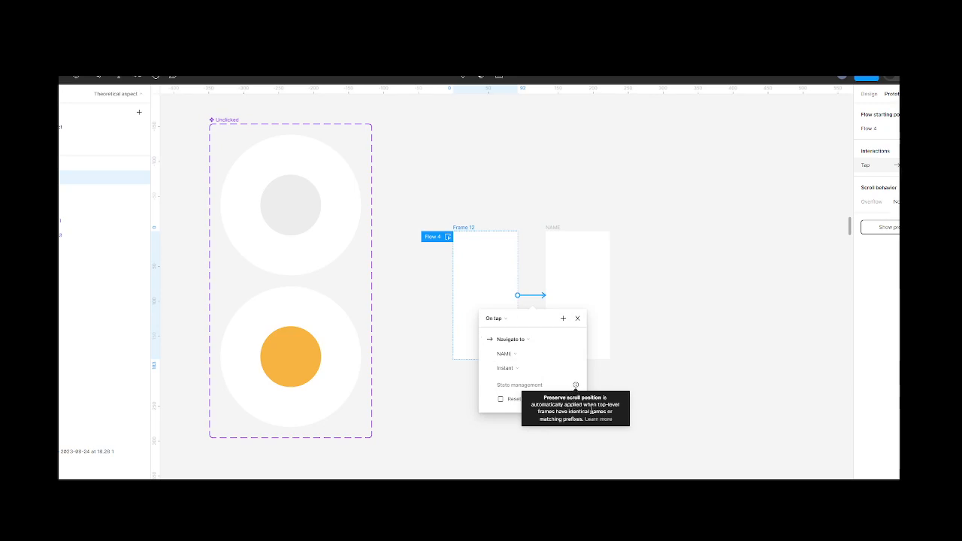
left_click(576, 319)
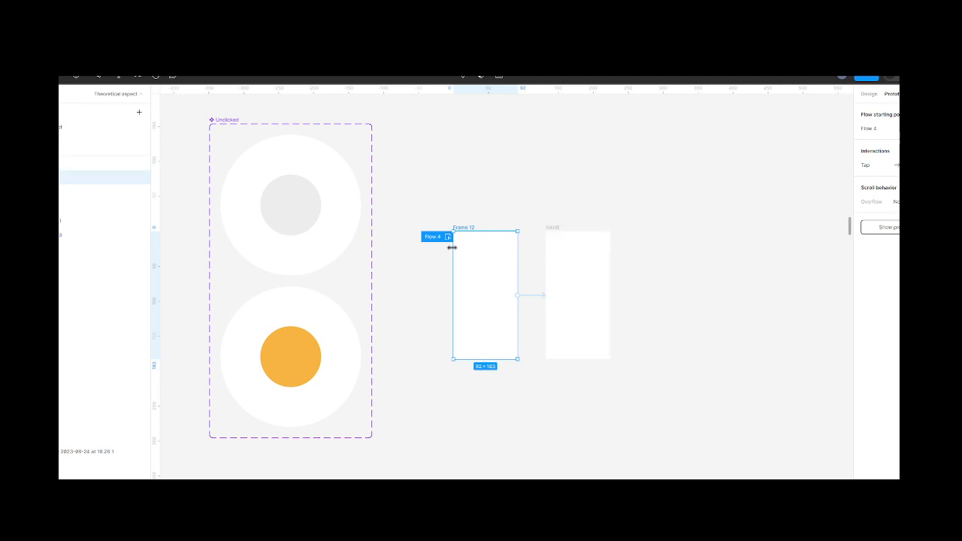
left_click_drag(421, 146, 635, 372)
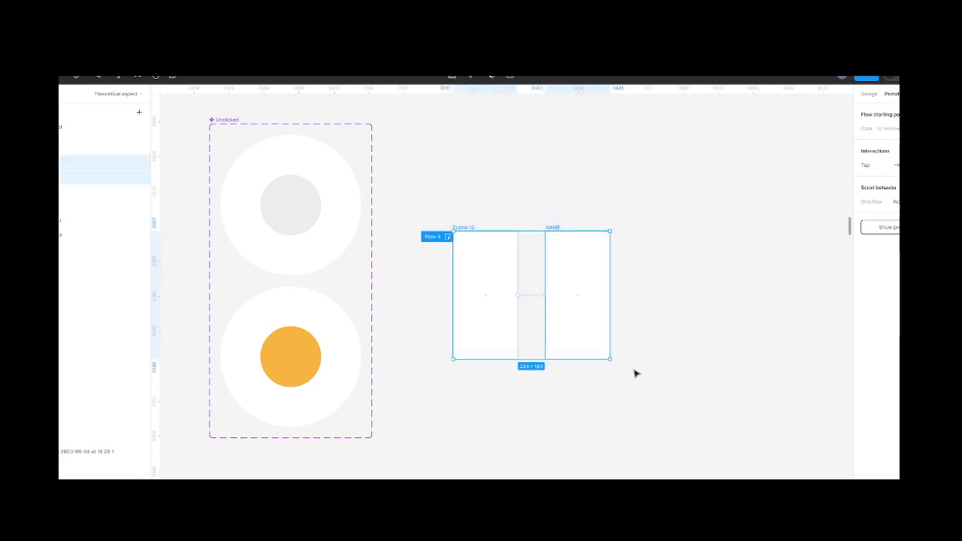
key("Delete")
Step: Link the orange variant back to the grey Default variant with an On tap Change to
scroll(496, 343, "left", 3)
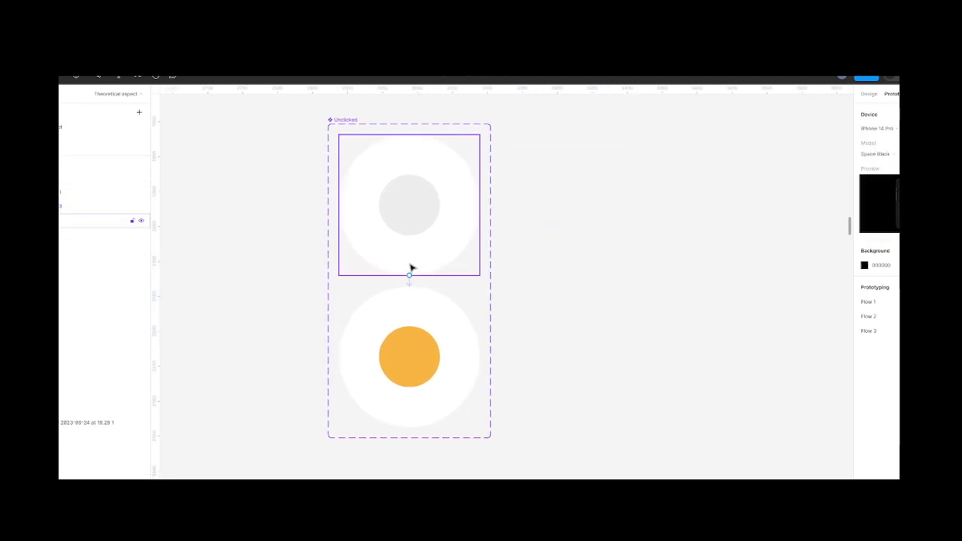
left_click(421, 330)
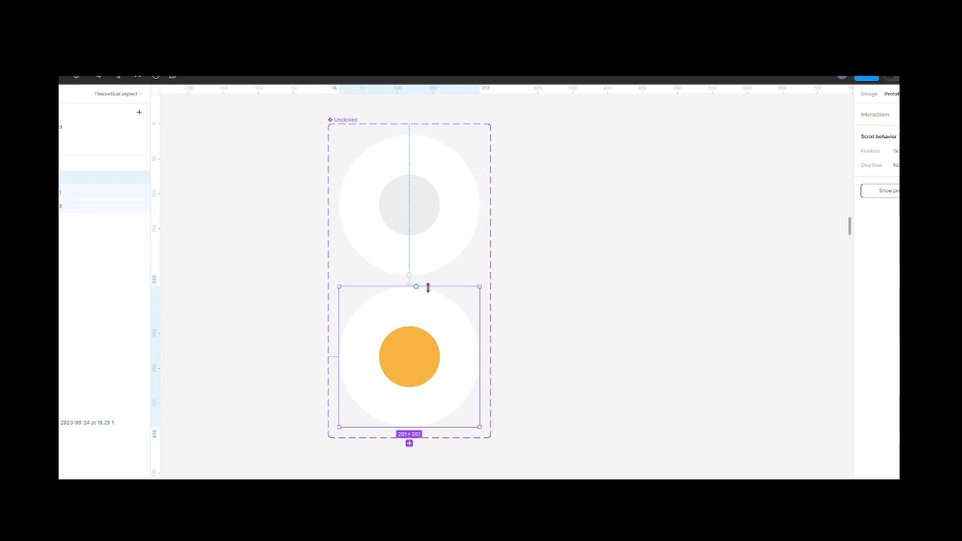
left_click_drag(416, 286, 424, 260)
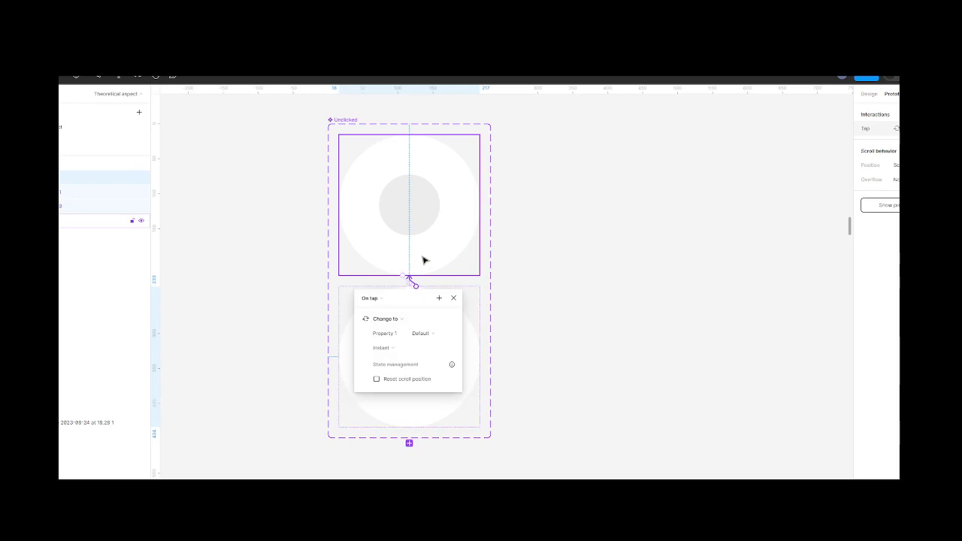
left_click_drag(406, 302, 572, 244)
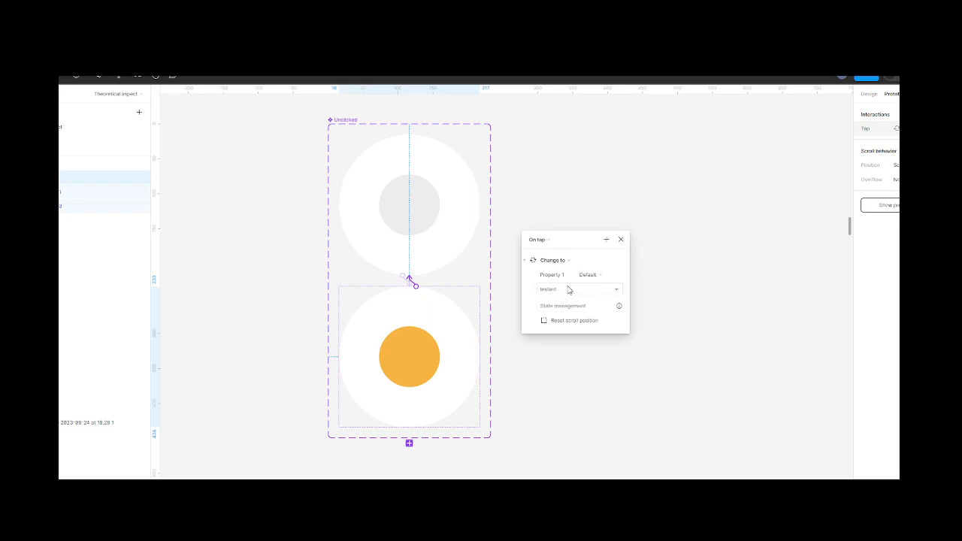
left_click(620, 240)
scroll(619, 242, "down", 5)
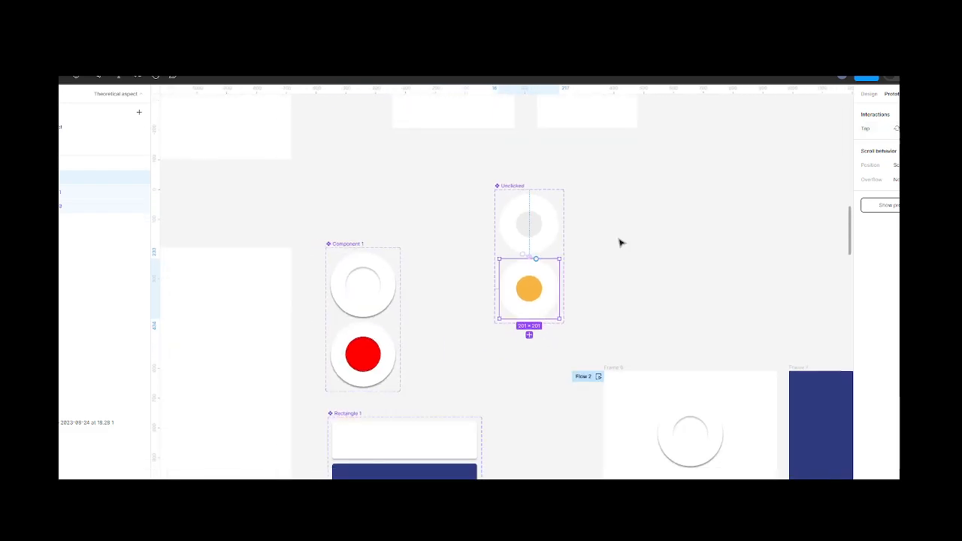
scroll(620, 242, "right", 3)
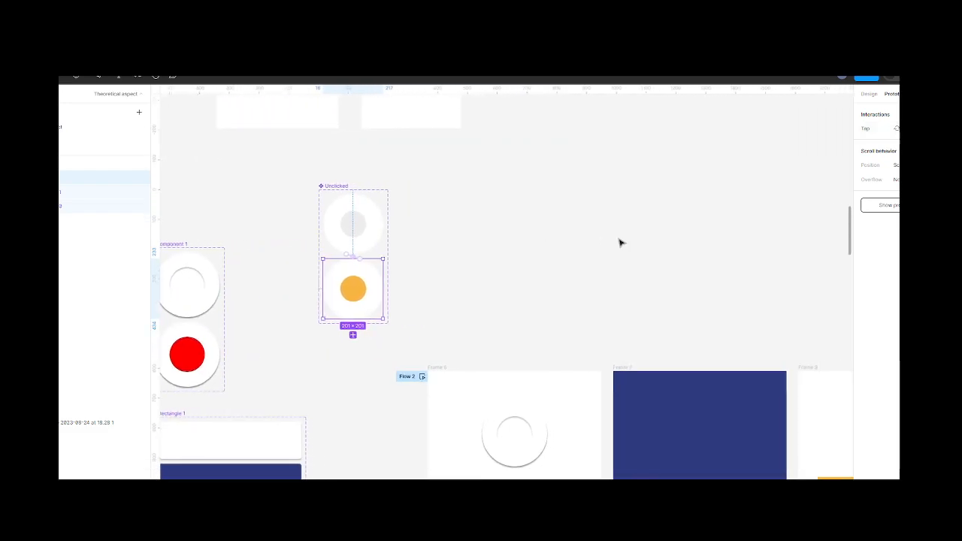
Step: Add a 393×852 iPhone 14 Pro frame and place it above the Frame 7 row
left_click(67, 77)
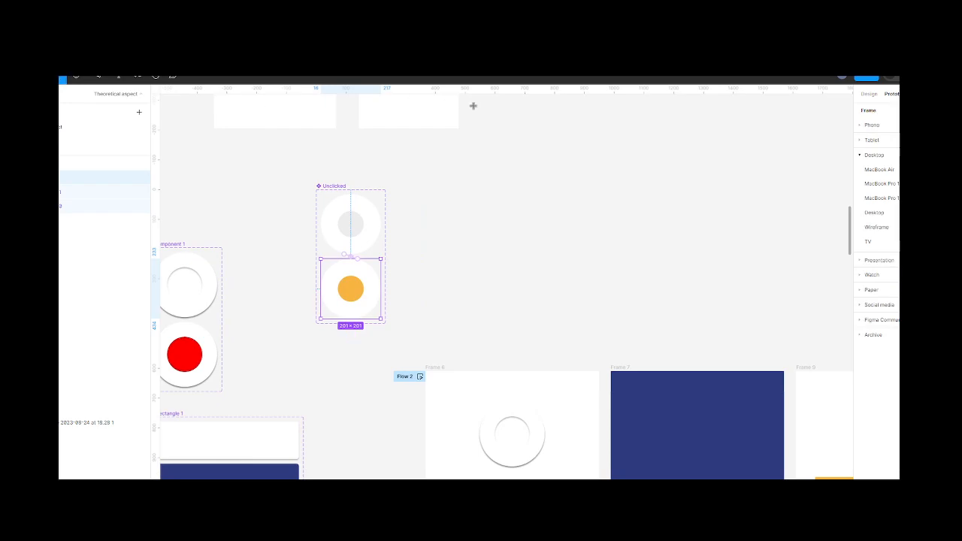
left_click_drag(534, 103, 584, 235)
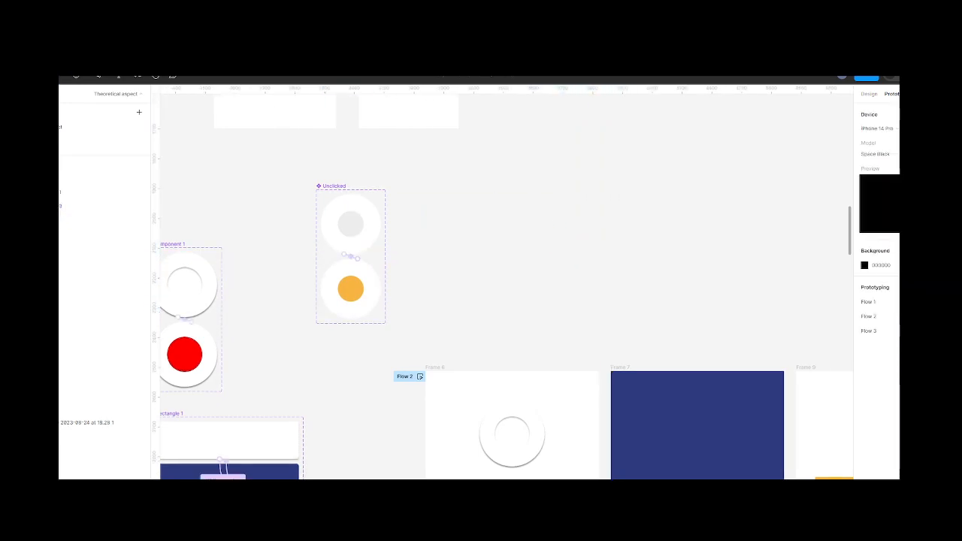
left_click(62, 78)
left_click(78, 97)
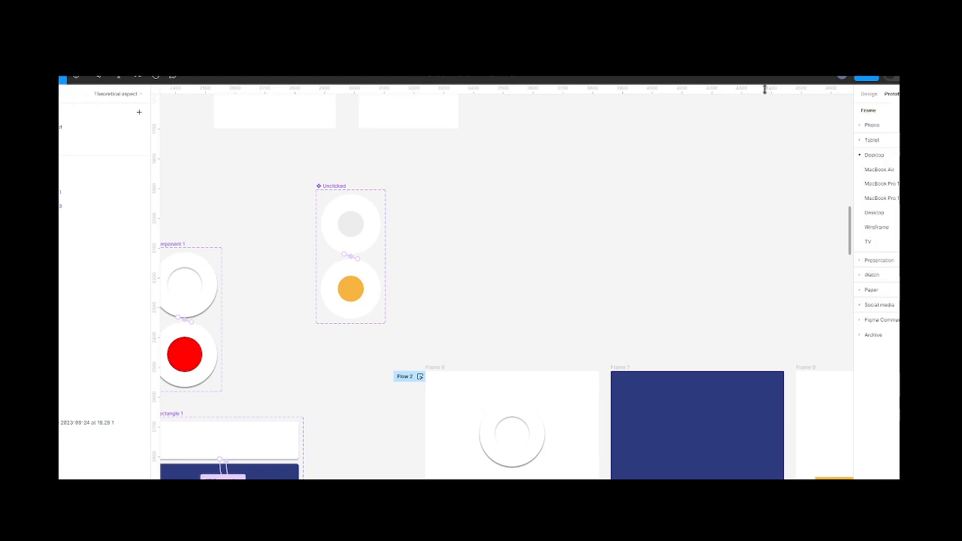
left_click(862, 124)
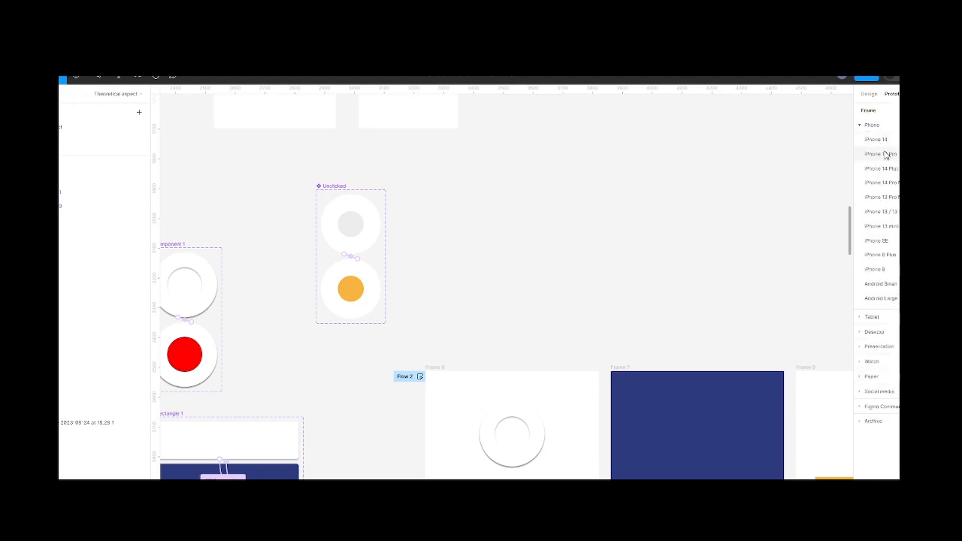
left_click(887, 154)
left_click_drag(807, 290, 540, 219)
scroll(539, 219, "up", 5)
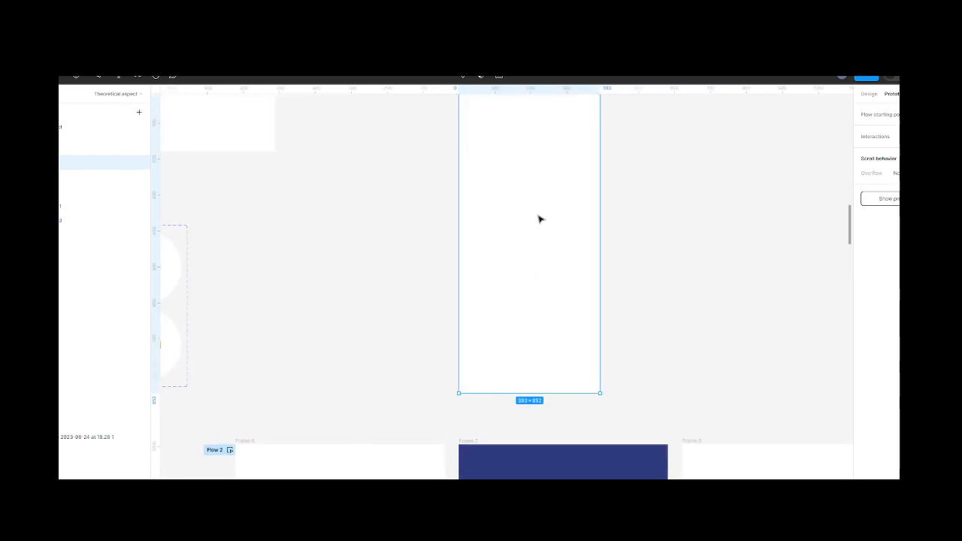
Step: Add a 'power on/ off' text label beside the phone frame and reduce its size
left_click(300, 217)
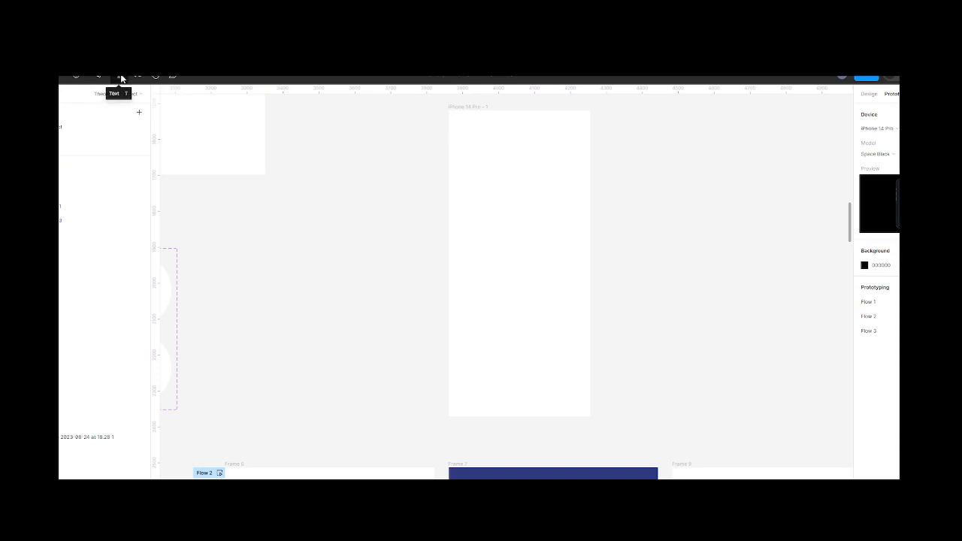
left_click(119, 78)
left_click(670, 256)
scroll(671, 260, "right", 3)
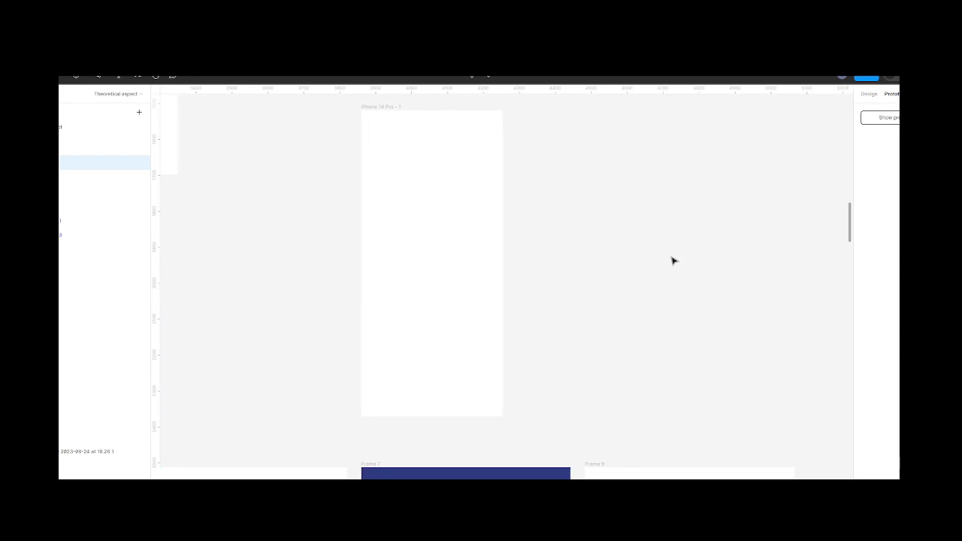
type("power on")
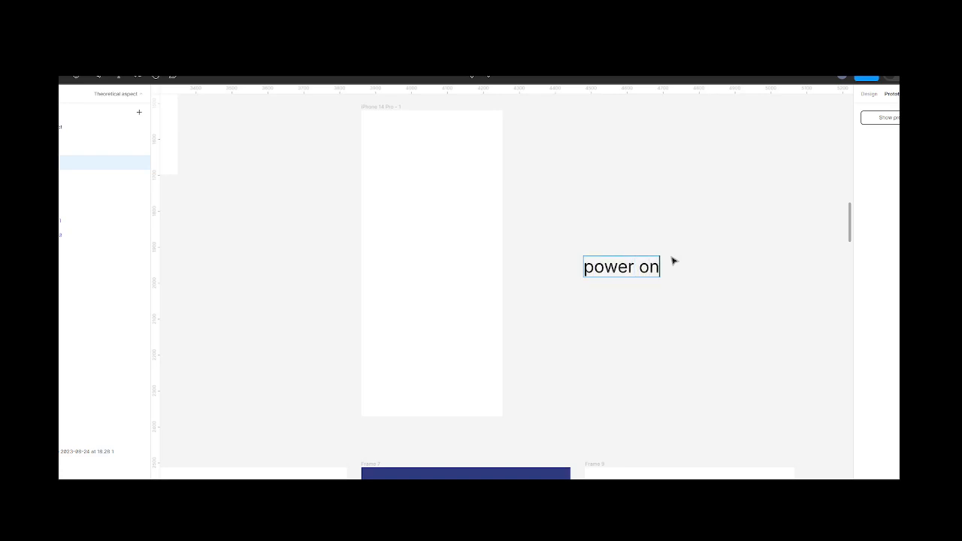
type("/ off")
key("Escape")
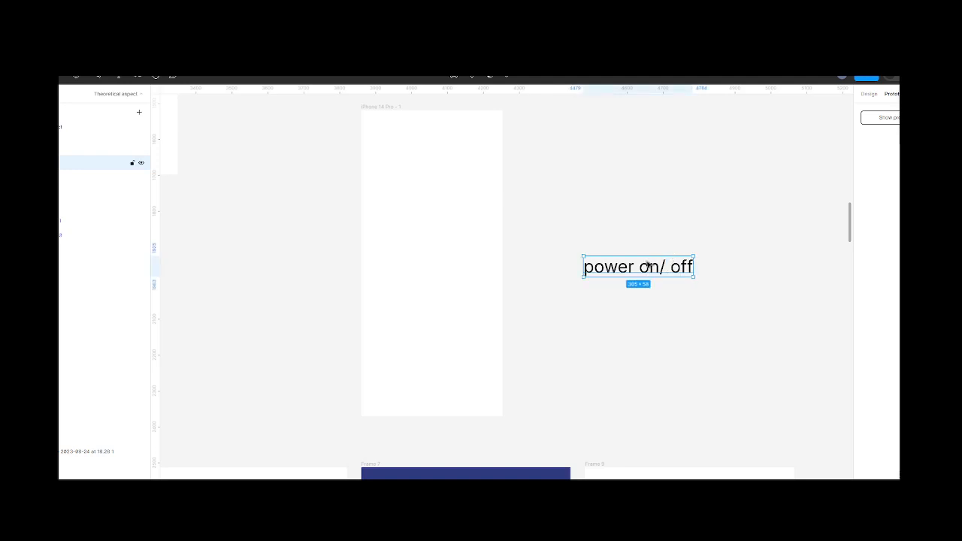
left_click(872, 94)
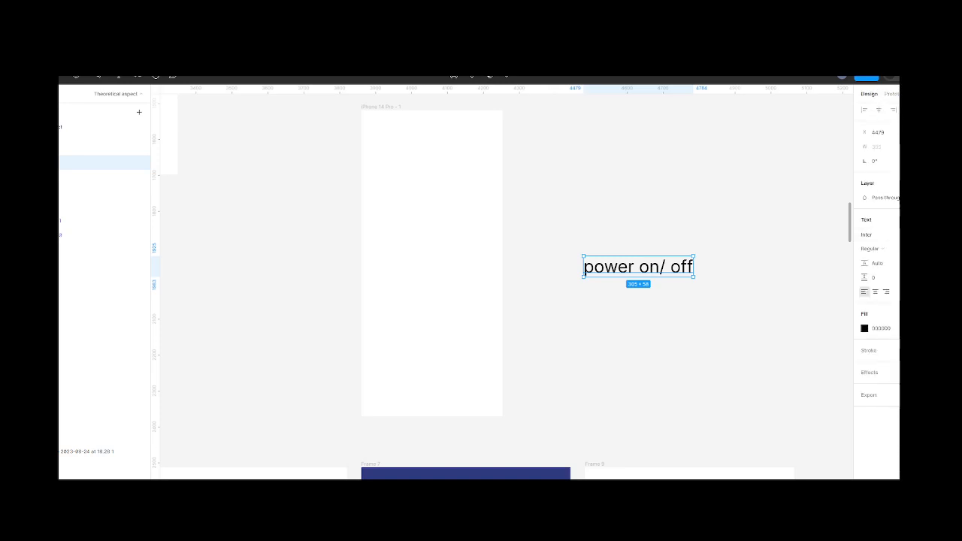
key("ctrl+z")
Step: Move the text into the iPhone frame and scale the Unclicked component set to 67 wide
left_click(609, 260)
left_click_drag(608, 260, 412, 215)
scroll(410, 215, "left", 8)
left_click(328, 245)
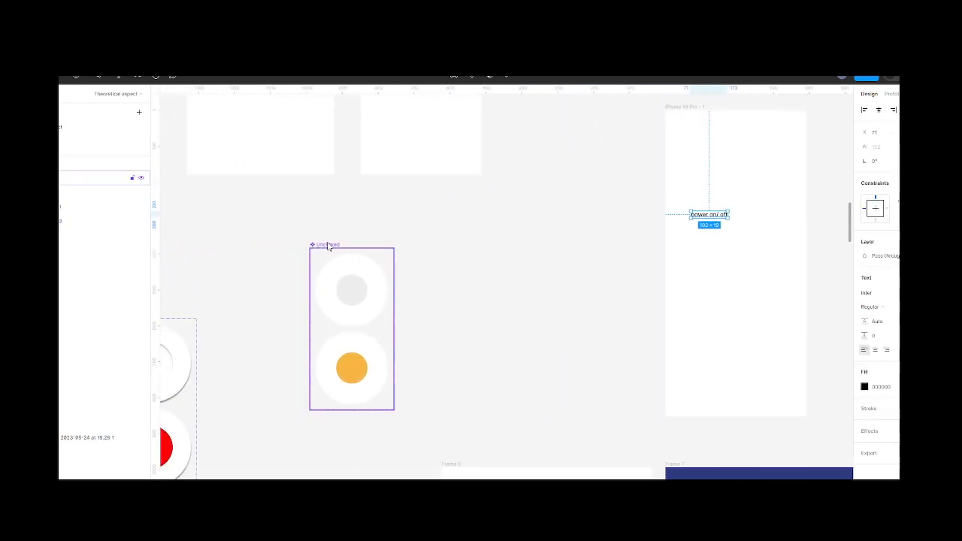
key("k")
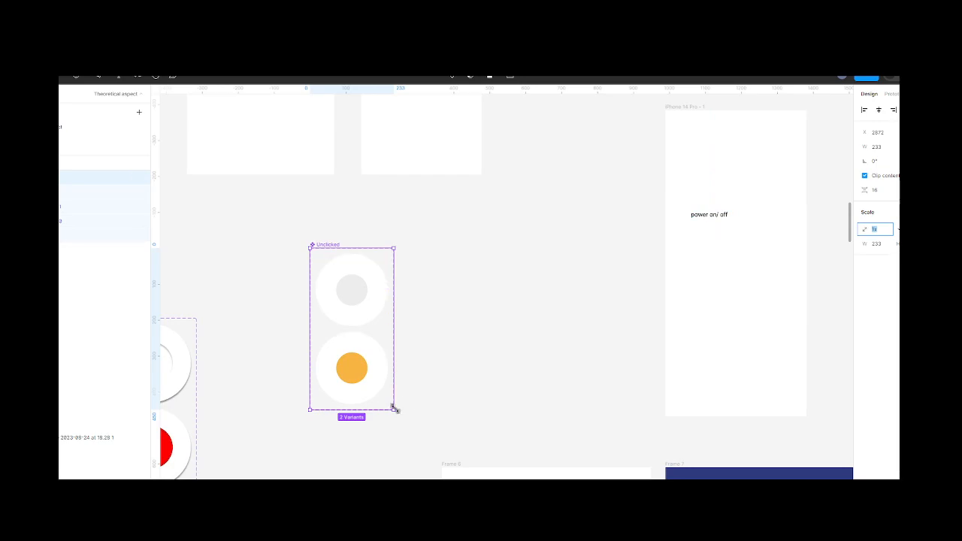
left_click_drag(394, 409, 320, 267)
left_click(357, 271)
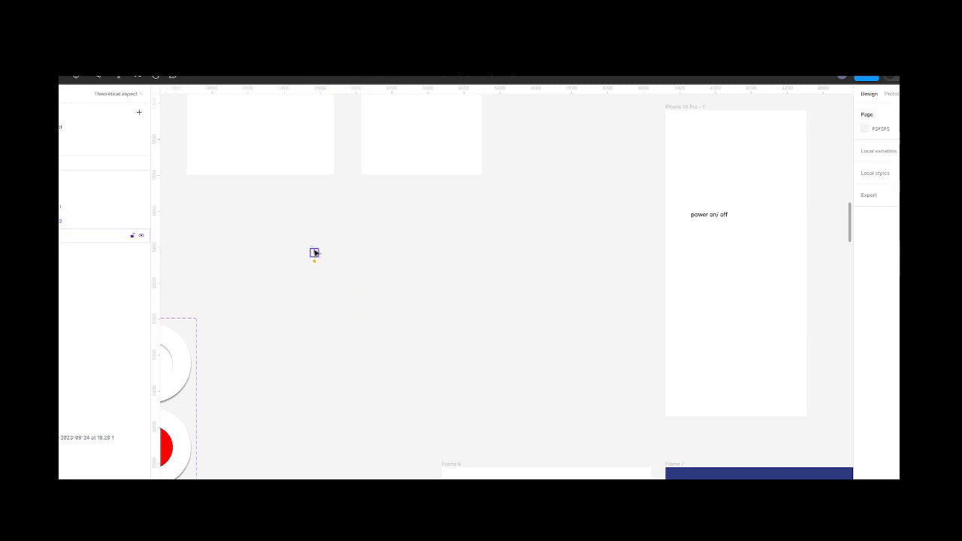
Step: Shift the 'power on/ off' text left and wrap it in an auto-layout frame
scroll(659, 198, "right", 3)
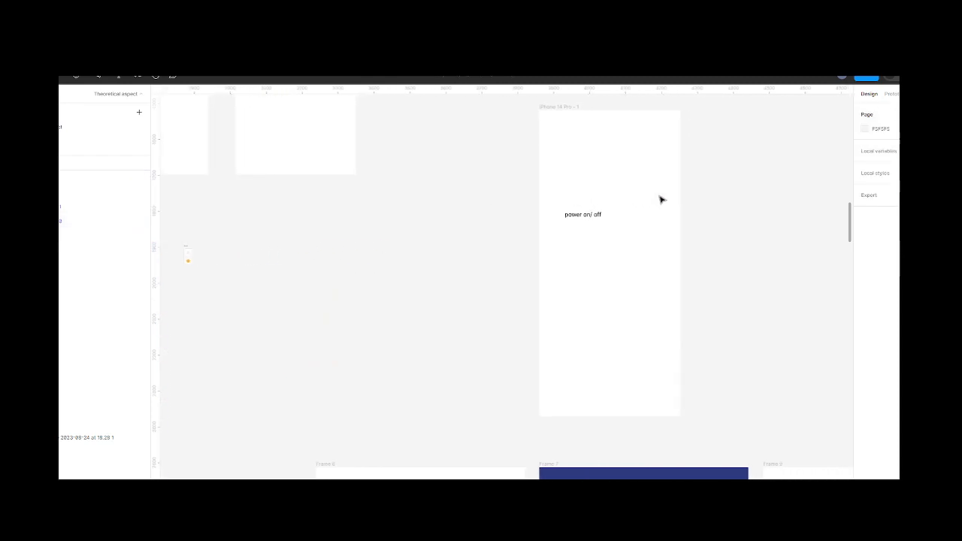
left_click(600, 217)
left_click_drag(595, 217, 429, 263)
key("shift+a")
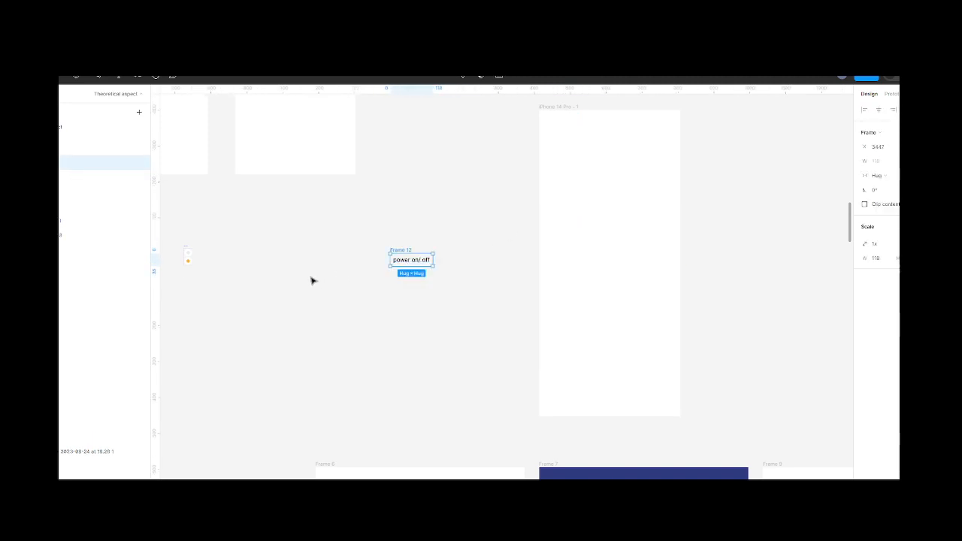
Step: Place an Unclicked toggle instance from Assets beside the 'power on/ off' text in Frame 12
left_click(189, 254)
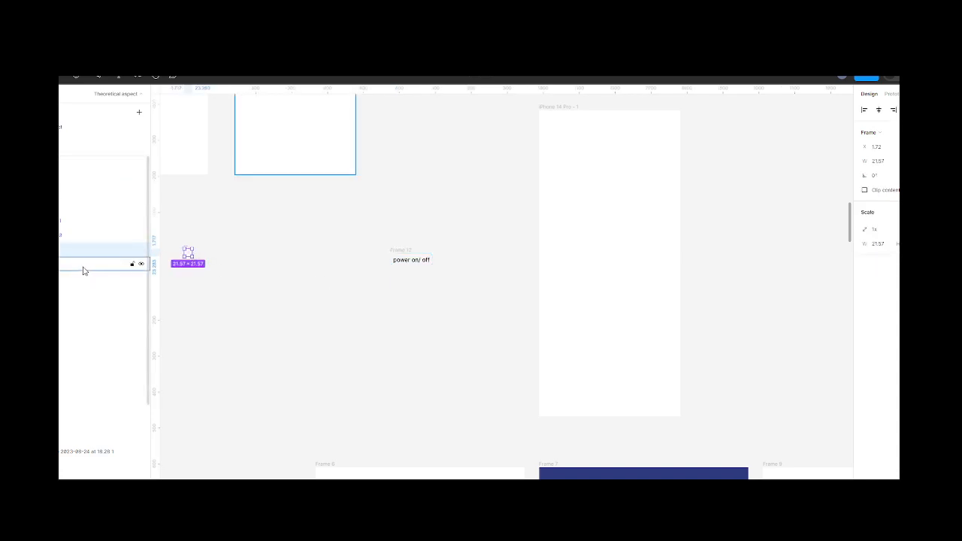
key("alt+2")
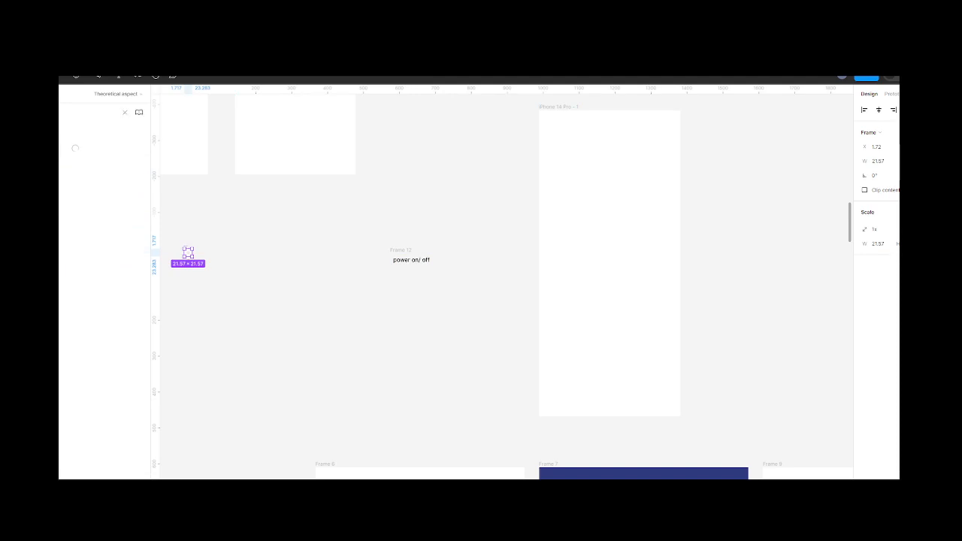
left_click_drag(75, 173, 430, 297)
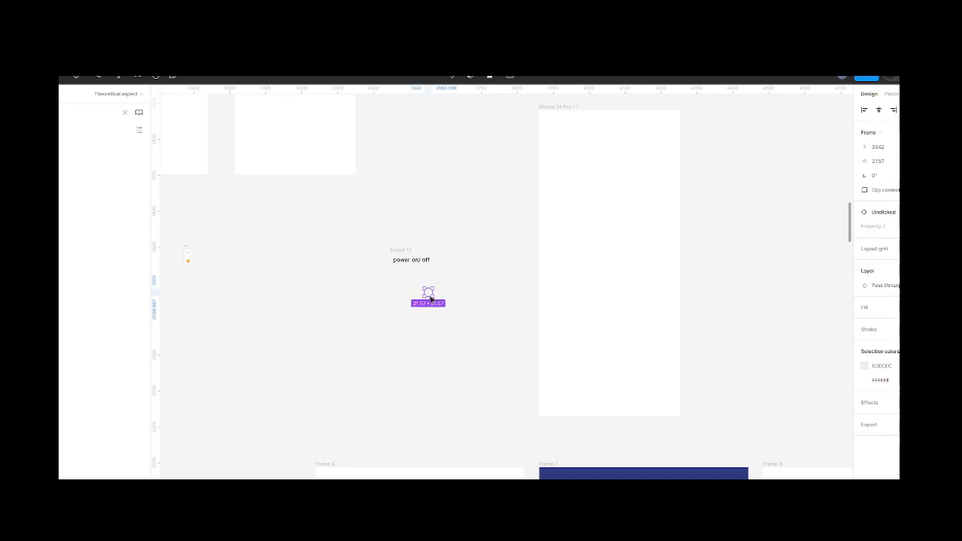
scroll(430, 297, "up", 5)
scroll(431, 300, "up", 1)
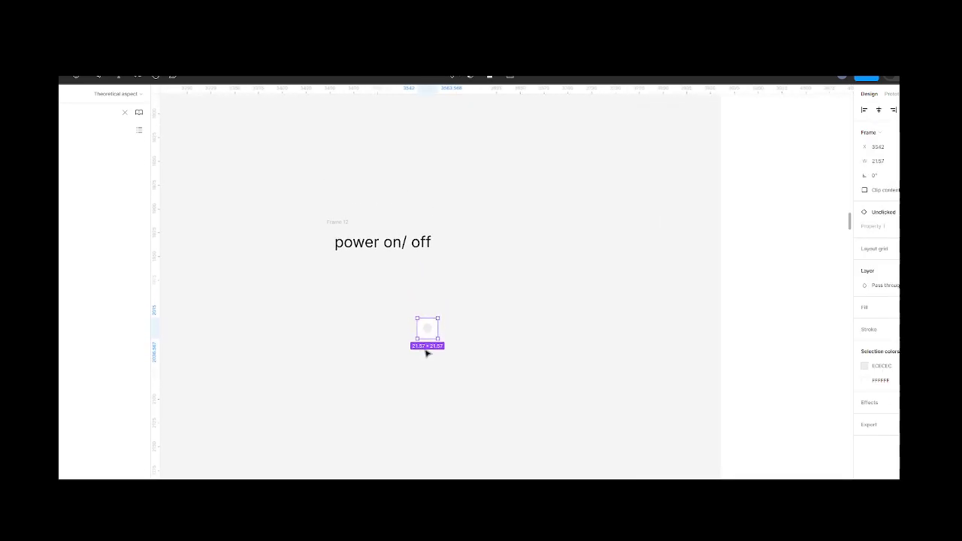
left_click_drag(429, 335, 445, 242)
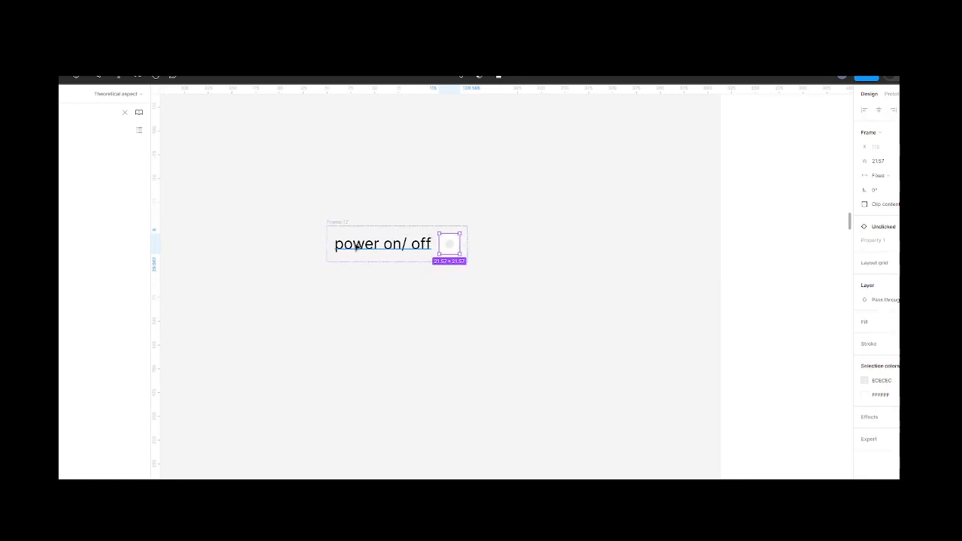
Step: Widen Frame 12 to a fixed 254 width and left-align its contents
left_click(344, 224)
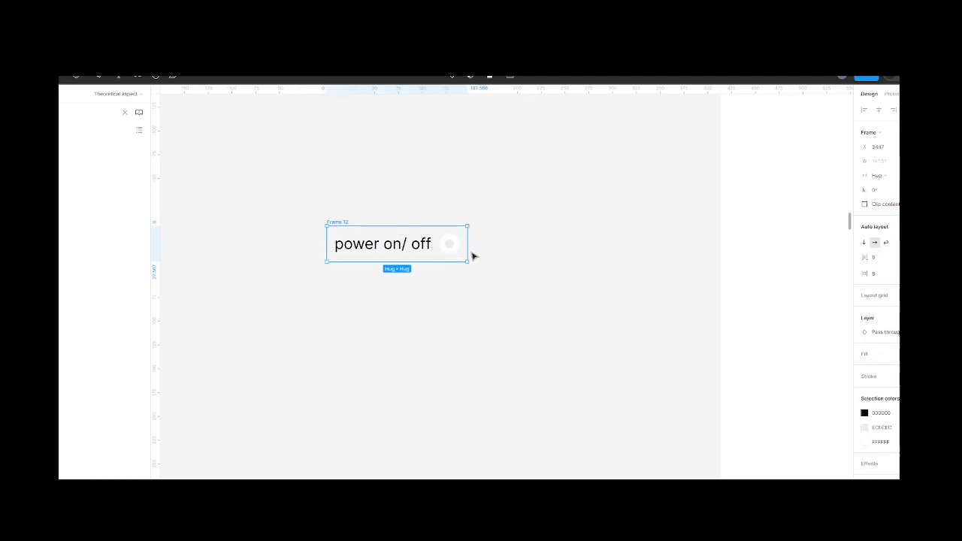
left_click_drag(468, 252, 568, 249)
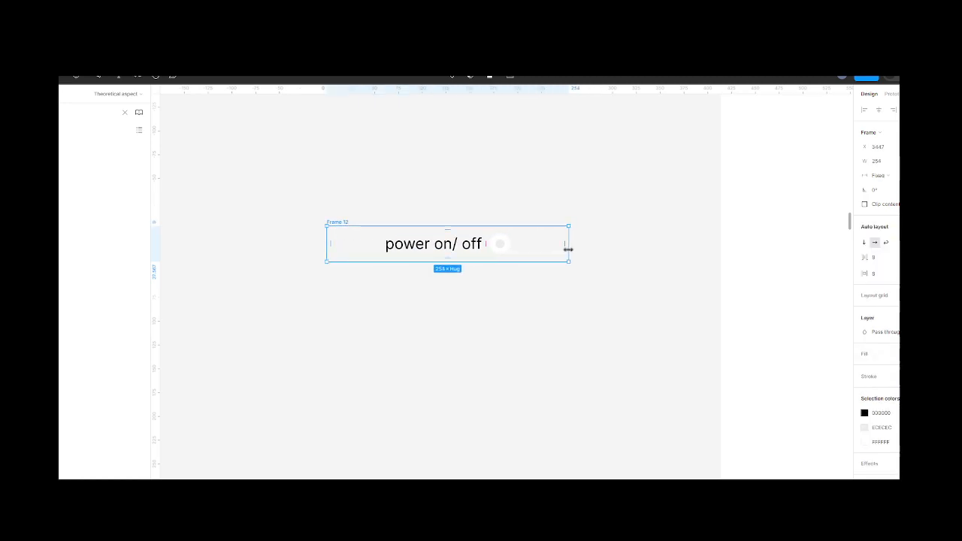
left_click(910, 251)
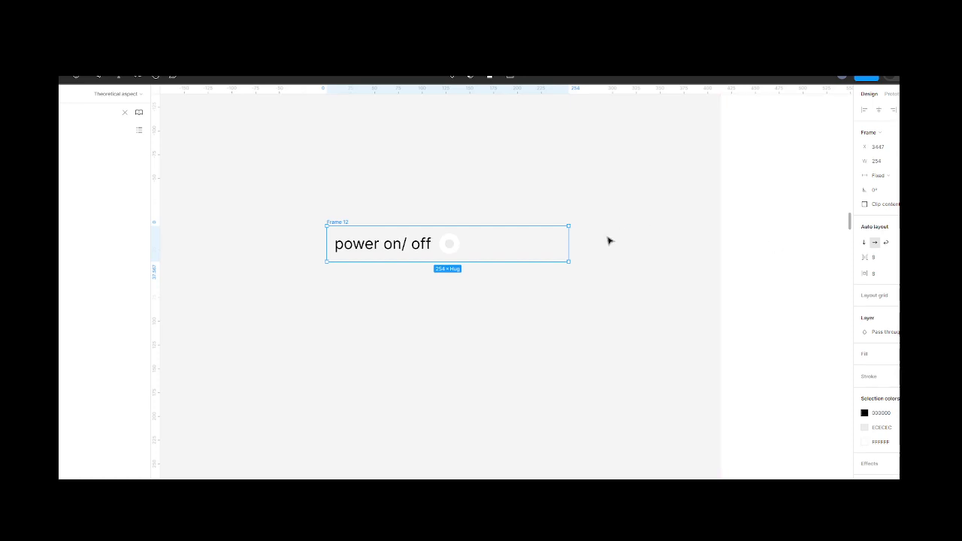
left_click(428, 248)
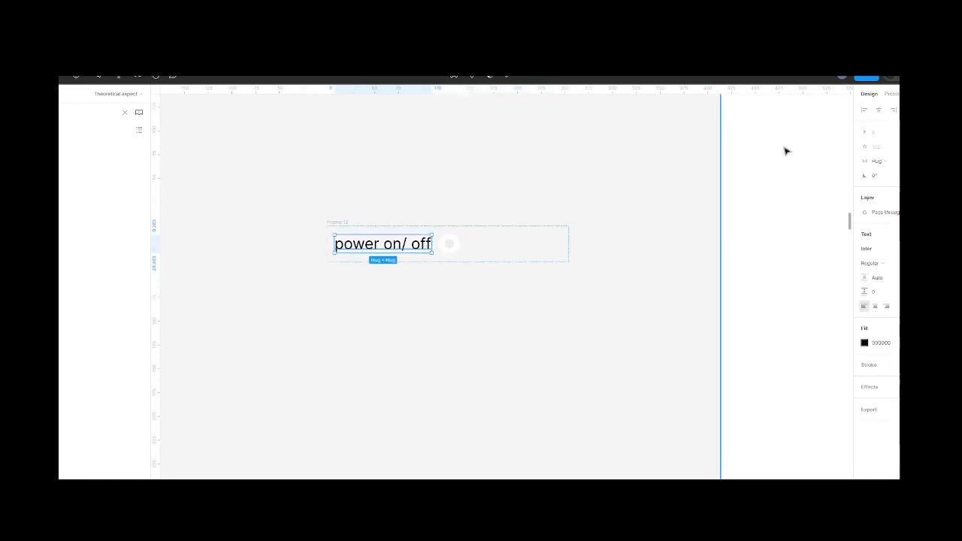
Step: Set the text width to Fill container and widen the 'power on/ off' row to 314
left_click(891, 161)
left_click(890, 172)
left_click(481, 311)
left_click_drag(348, 225, 406, 145)
left_click_drag(630, 170, 687, 173)
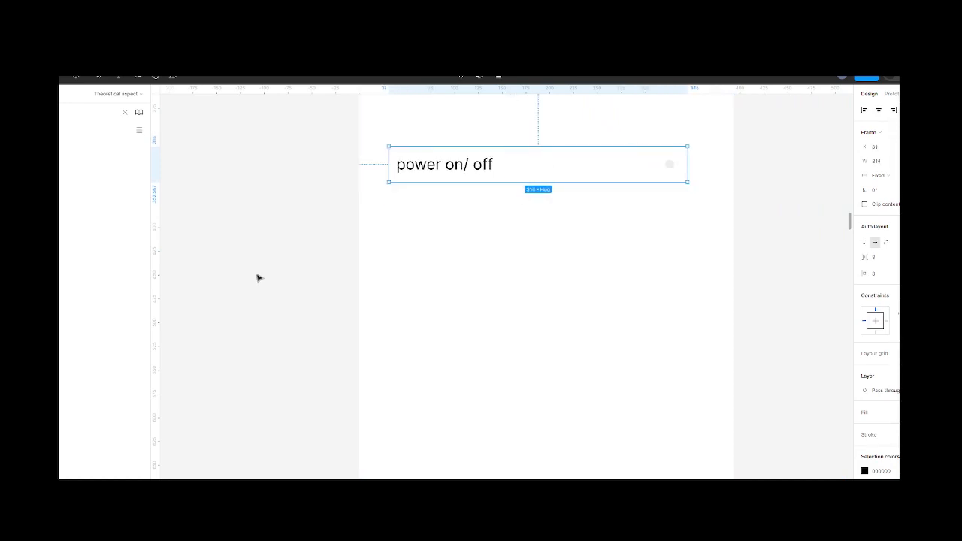
scroll(257, 275, "left", 10)
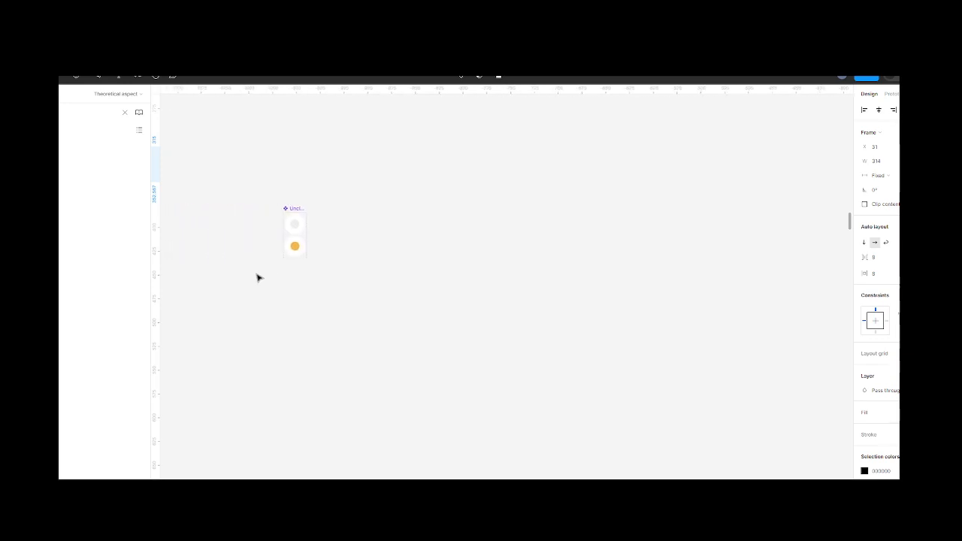
Step: Add drop shadows to the toggle variants' circles, then select the iPhone 14 Pro - 1 frame
left_click(299, 228)
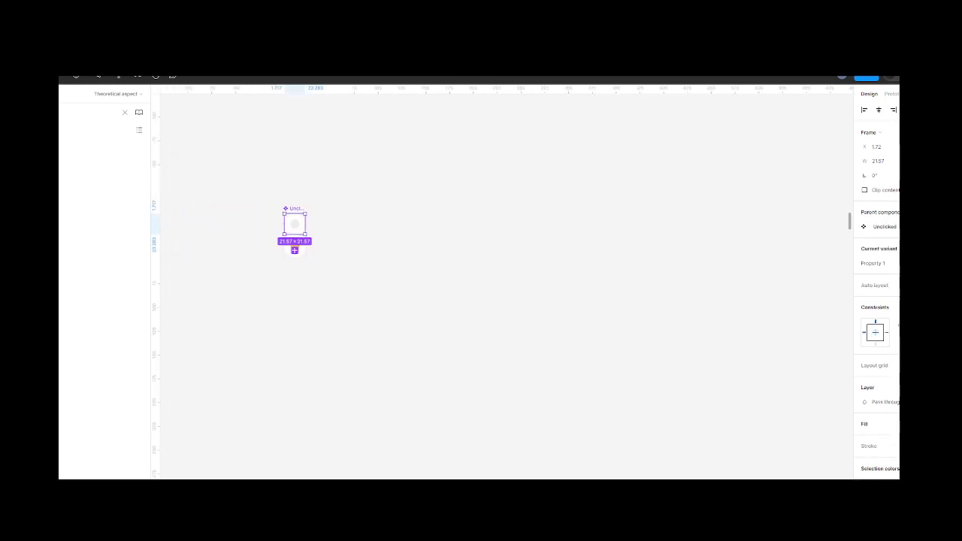
scroll(873, 340, "down", 2)
left_click(869, 465)
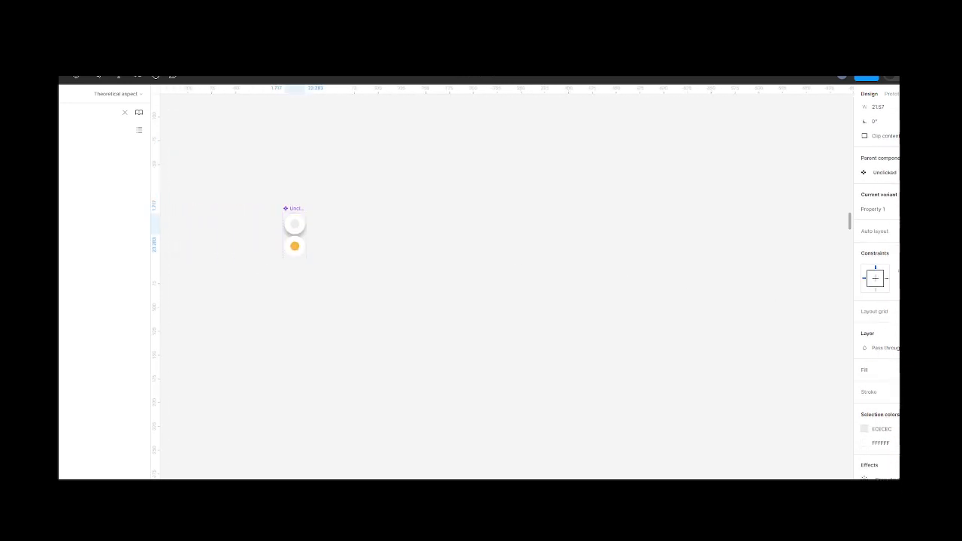
left_click(526, 320)
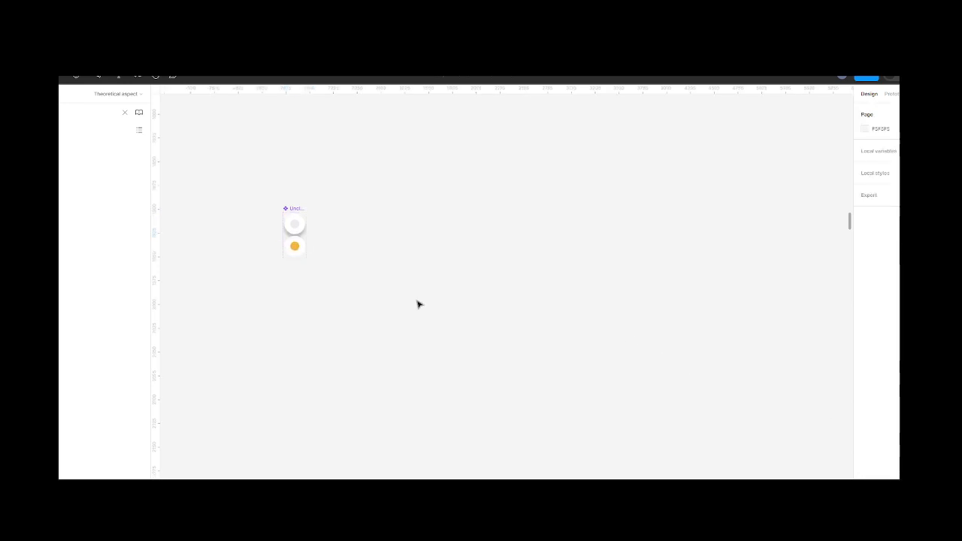
left_click(299, 251)
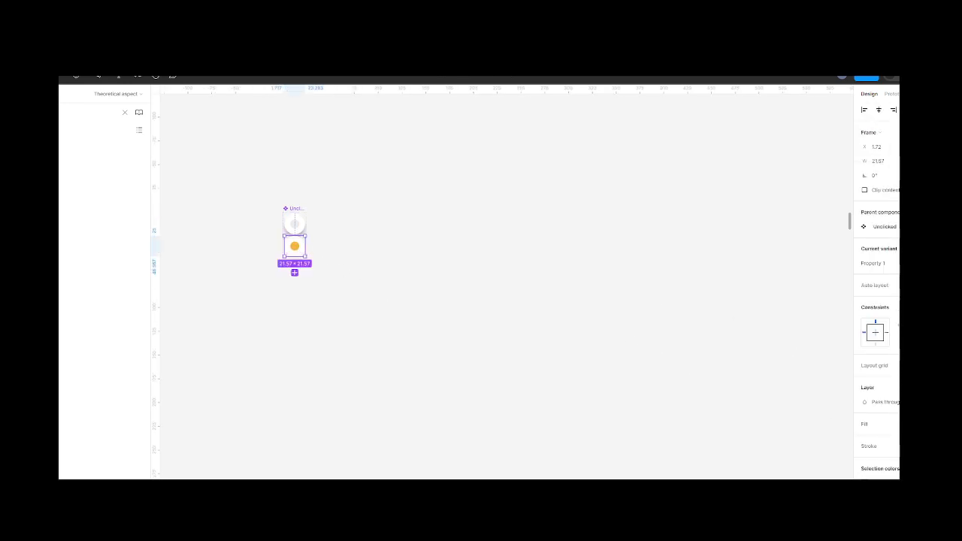
scroll(876, 300, "down", 2)
left_click(706, 405)
scroll(706, 404, "right", 20)
scroll(706, 405, "down", 20)
scroll(706, 404, "right", 7)
scroll(707, 405, "up", 2)
scroll(590, 306, "up", 5)
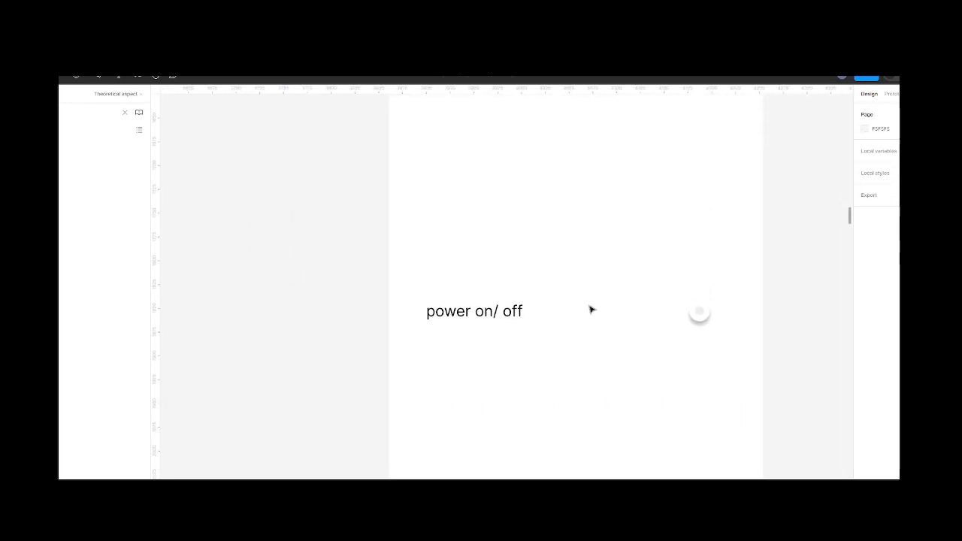
scroll(575, 359, "right", 5)
scroll(576, 359, "left", 2)
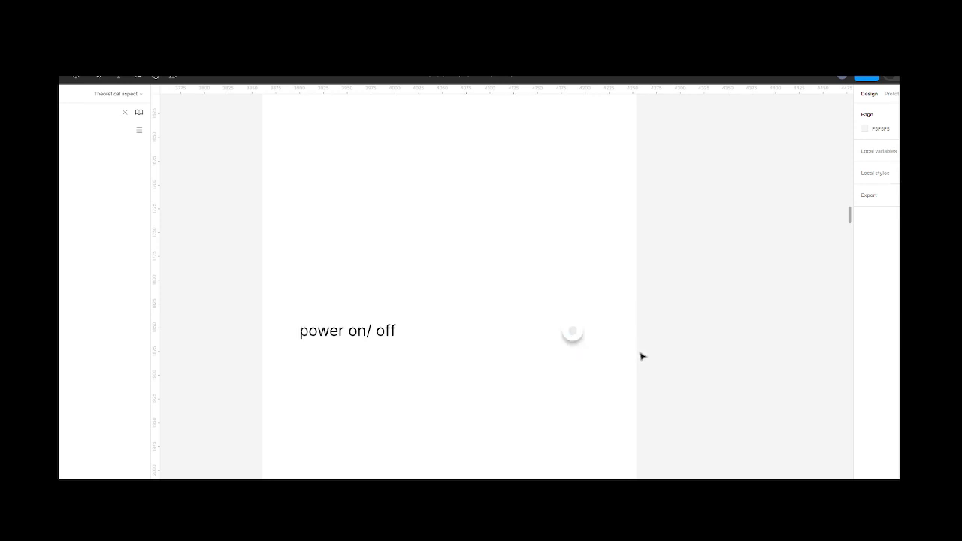
scroll(641, 356, "up", 2)
scroll(640, 356, "down", 5, "ctrl")
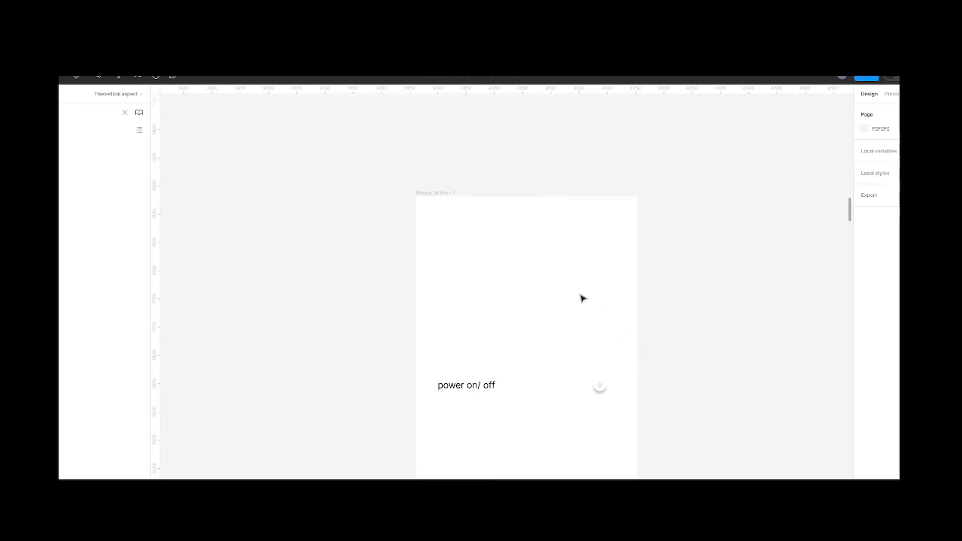
left_click(441, 193)
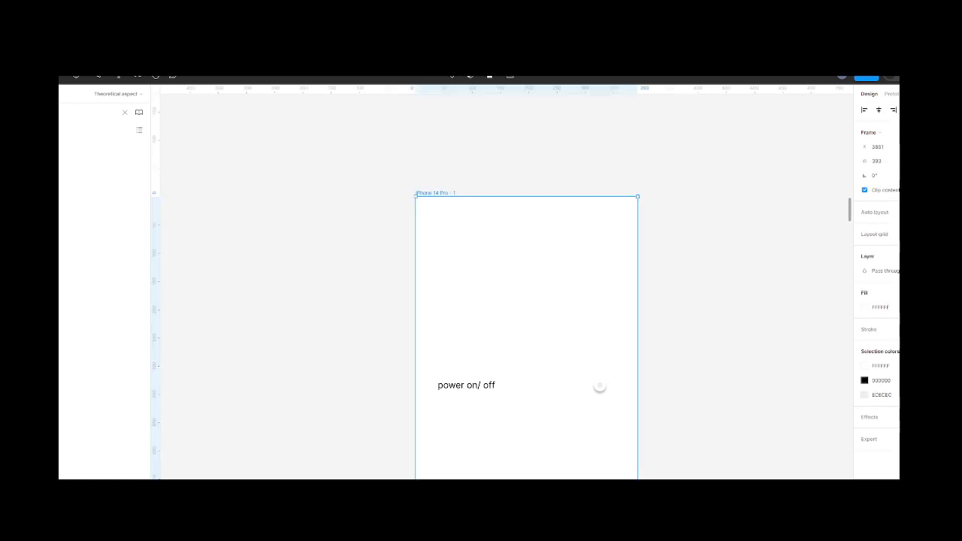
left_click(897, 78)
Step: Open an inline Preview of the prototype and select the 'power on/ off' row
left_click(891, 106)
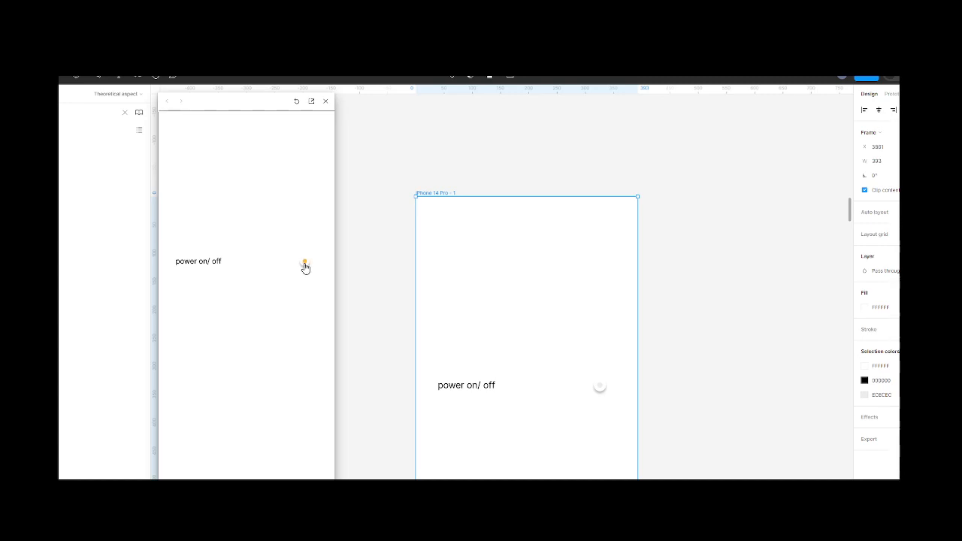
scroll(406, 306, "left", 5)
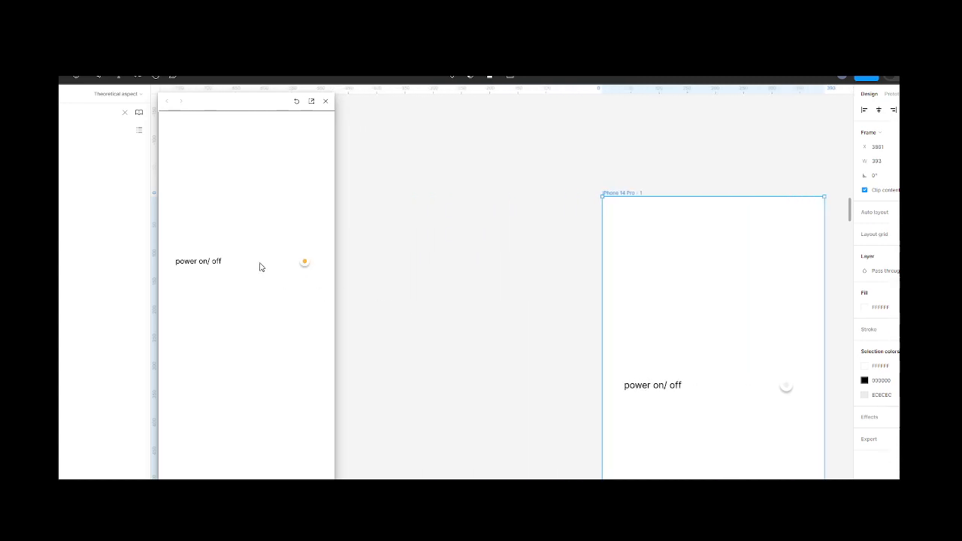
left_click(647, 390)
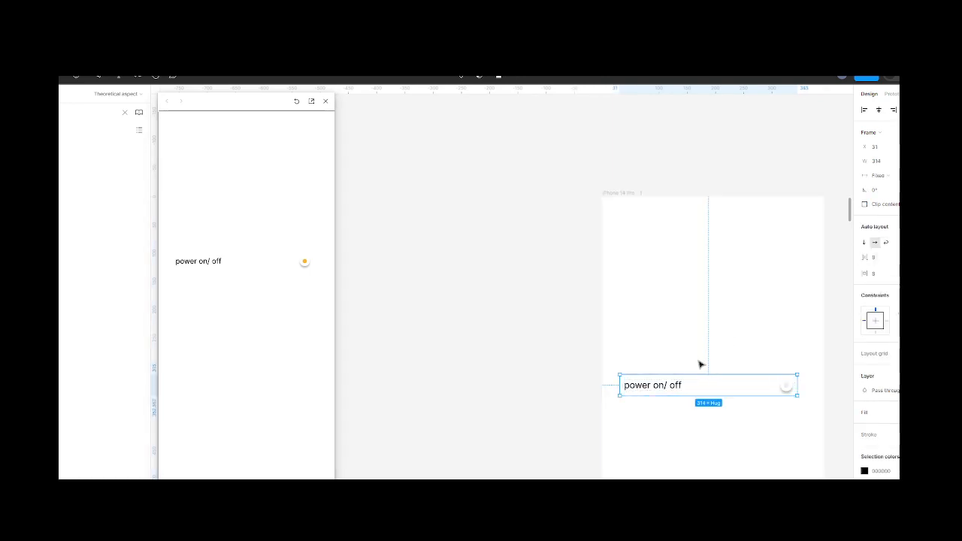
scroll(488, 346, "down", 1)
scroll(489, 345, "left", 5)
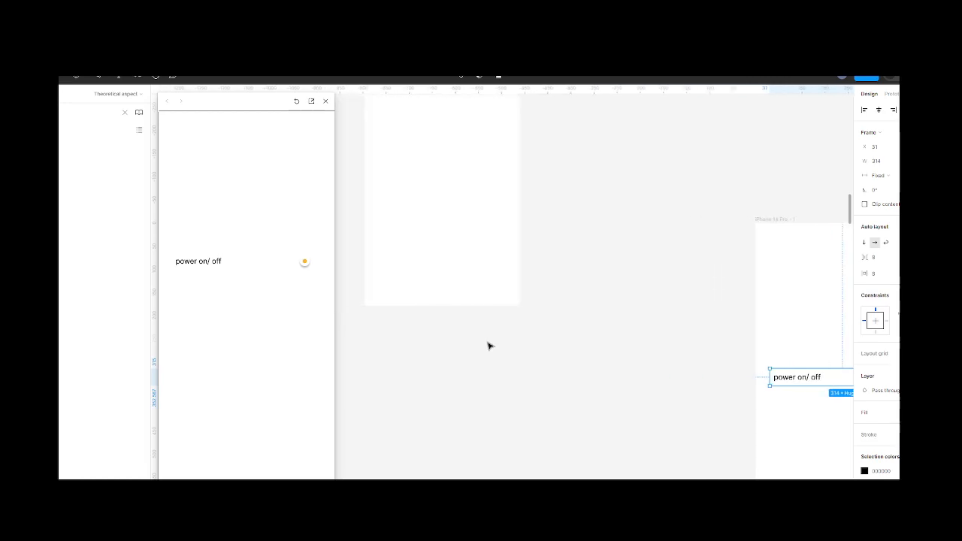
scroll(489, 345, "down", 2)
scroll(488, 346, "down", 3)
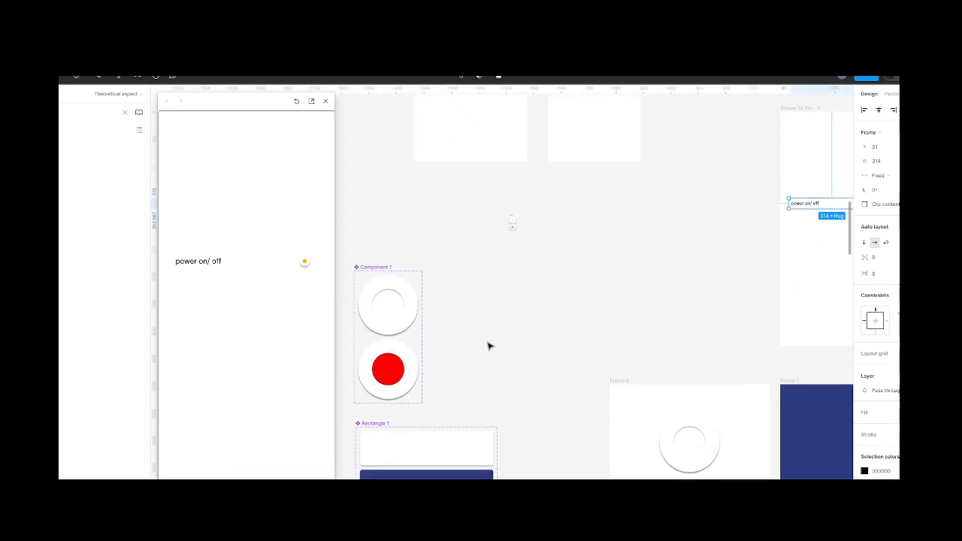
scroll(488, 346, "up", 1)
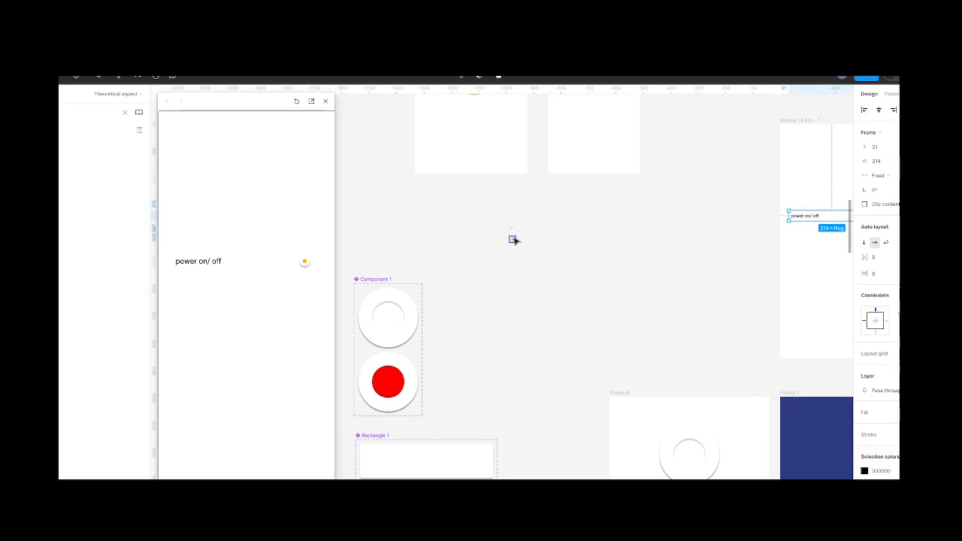
scroll(518, 248, "up", 8)
scroll(514, 240, "up", 5)
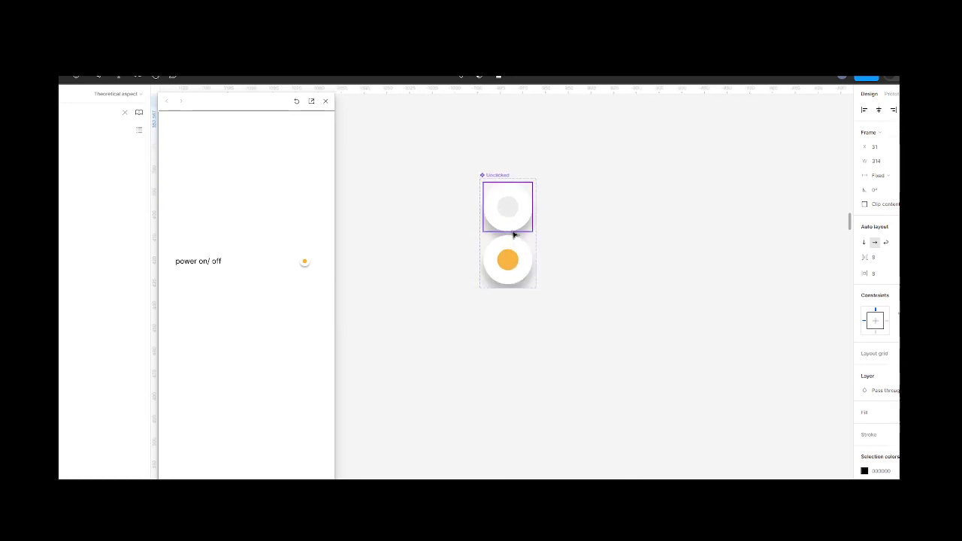
Step: Give the Unclicked variant an On tap interaction that changes it to the Clicked variant
left_click(500, 177)
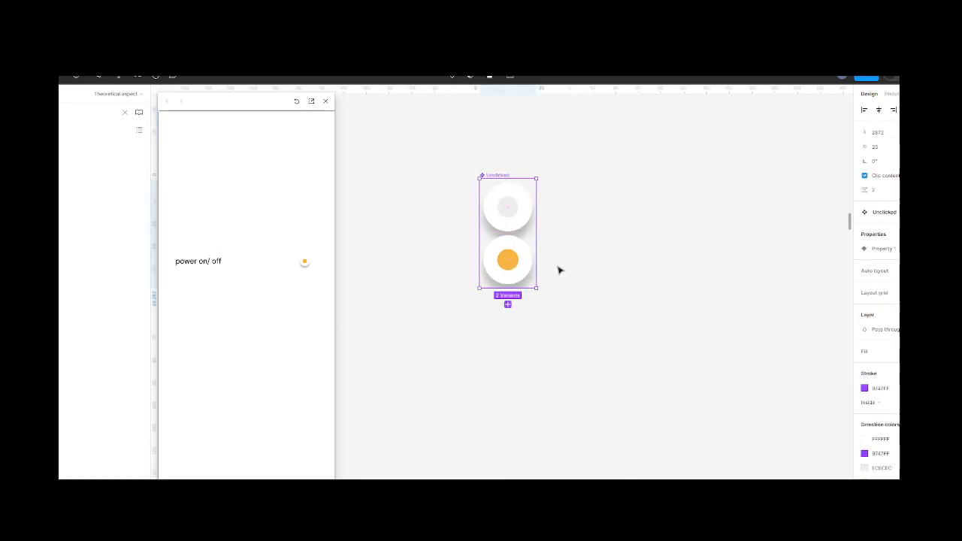
scroll(558, 270, "right", 3)
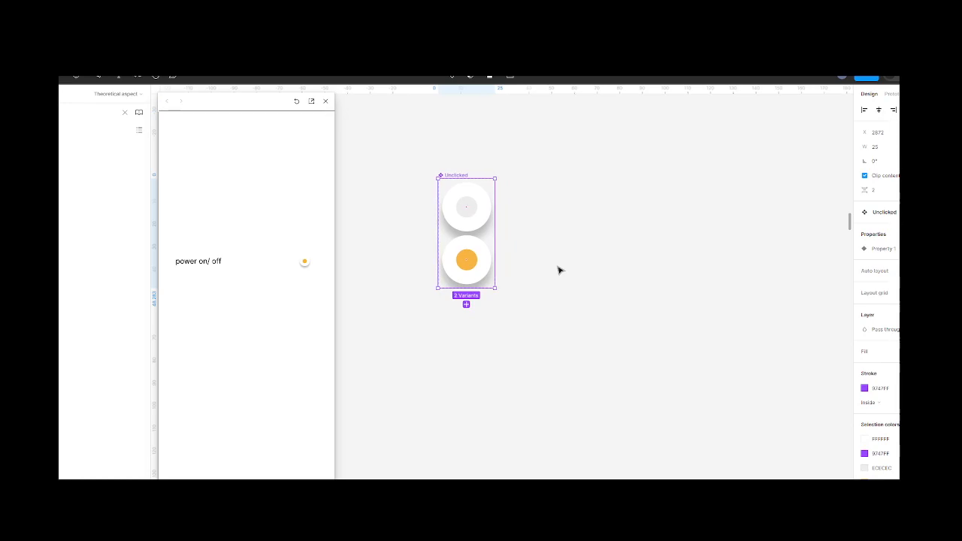
scroll(465, 239, "up", 5)
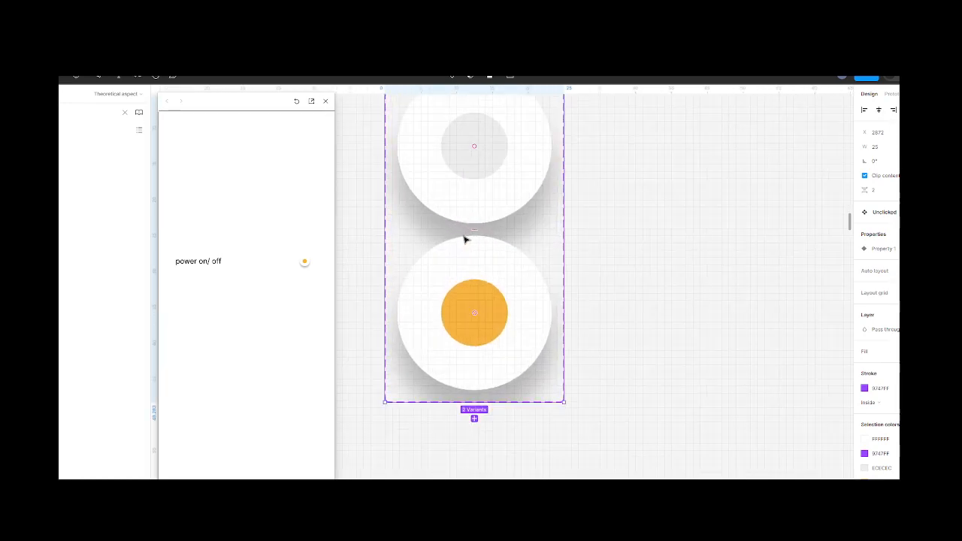
left_click(478, 219)
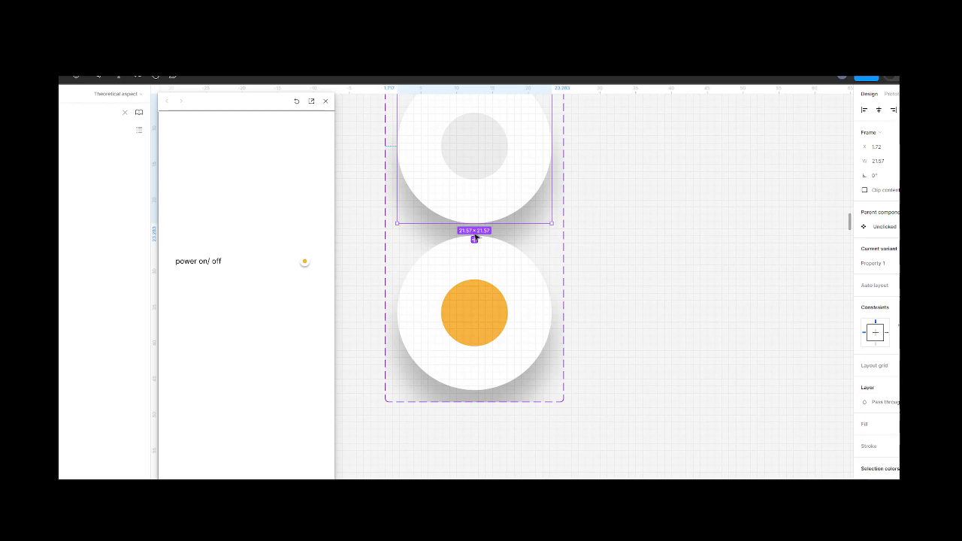
left_click(891, 94)
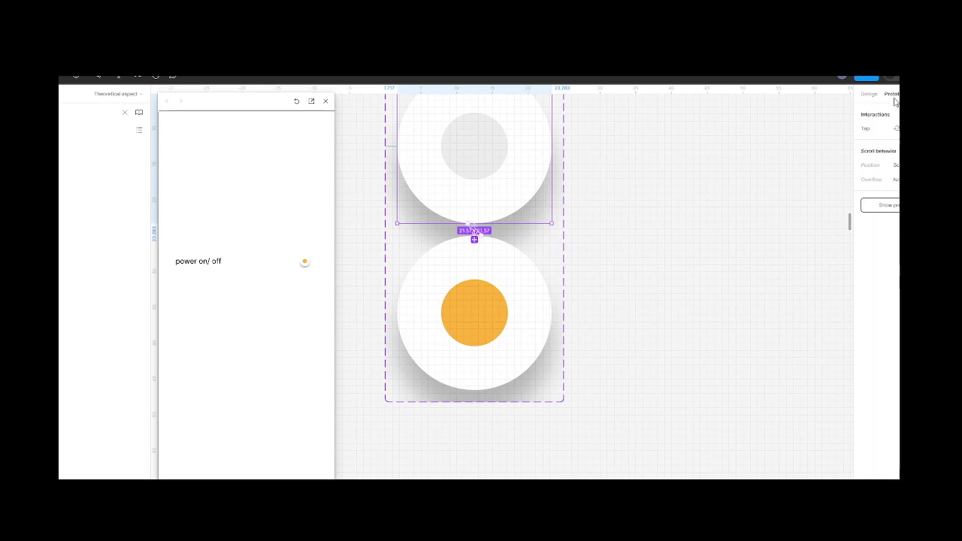
left_click_drag(474, 239, 474, 235)
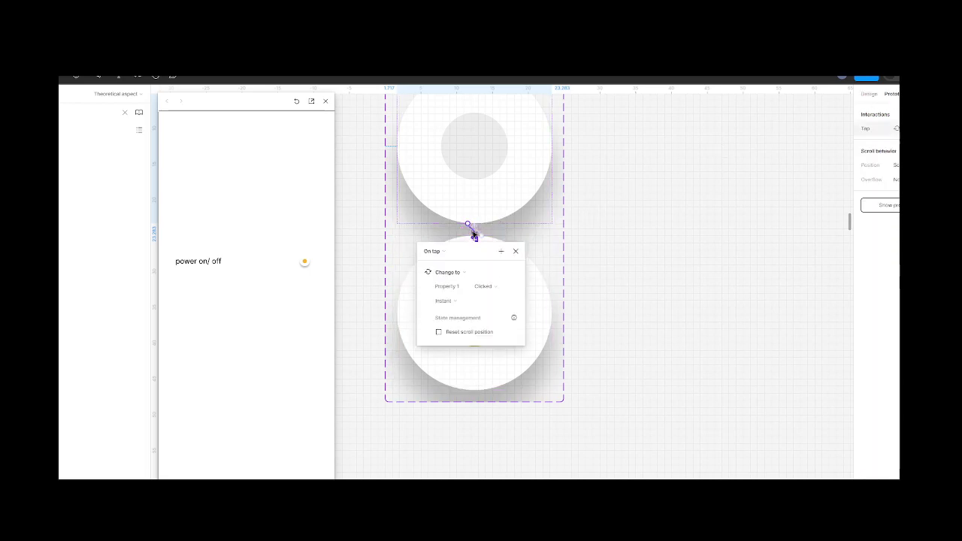
left_click(447, 254)
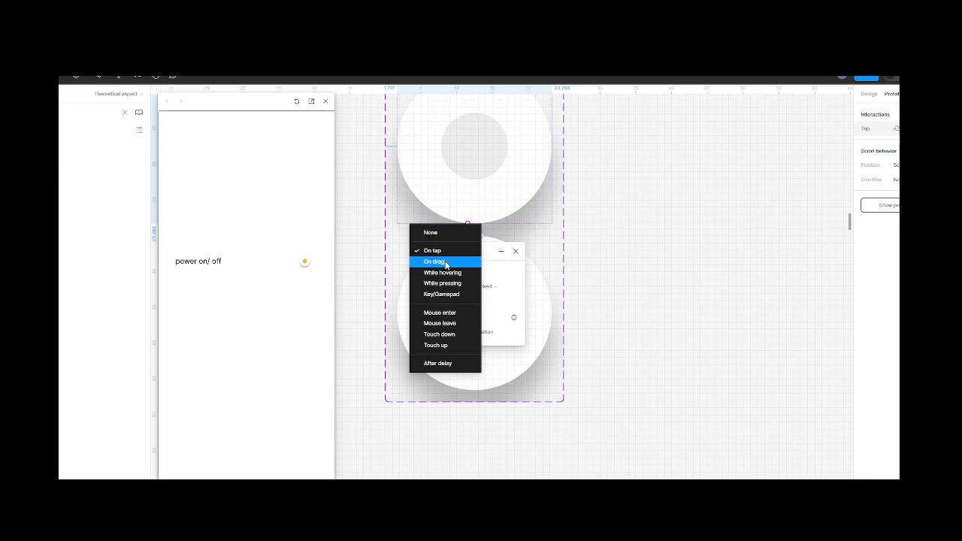
left_click(671, 293)
scroll(671, 294, "right", 3)
scroll(671, 293, "down", 2)
scroll(671, 294, "down", 2)
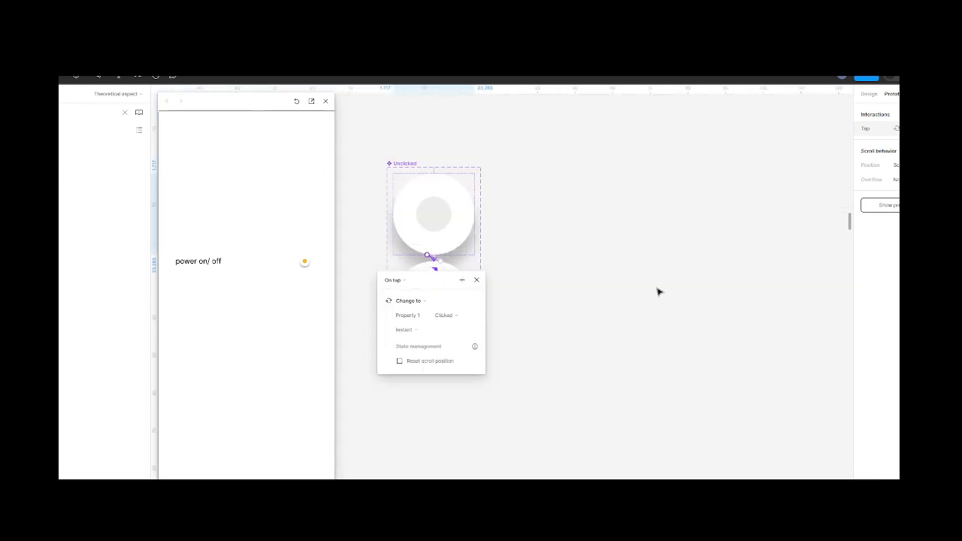
left_click(476, 279)
left_click(565, 261)
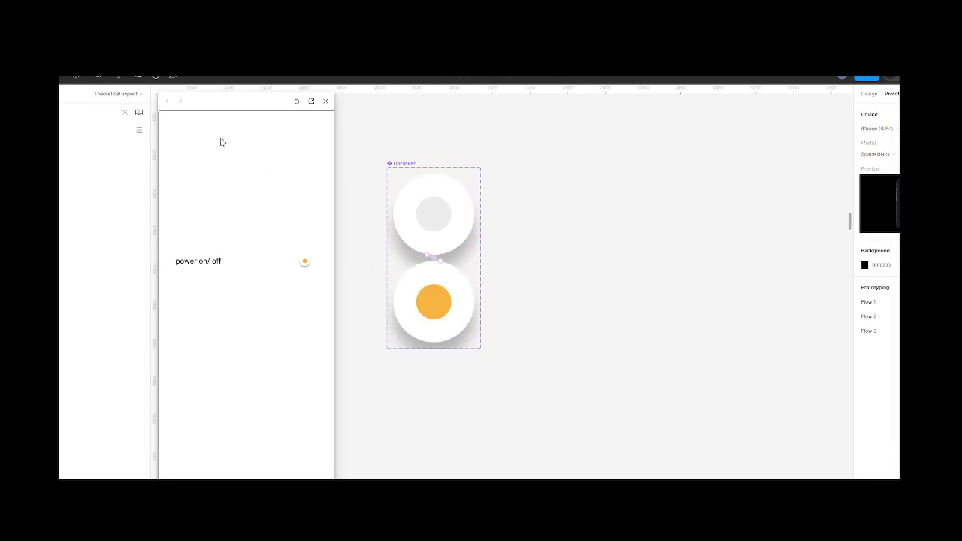
Step: Draw a thin rectangle bar beside the toggle component
left_click(86, 78)
left_click(76, 106)
left_click_drag(569, 228, 581, 229)
left_click(84, 78)
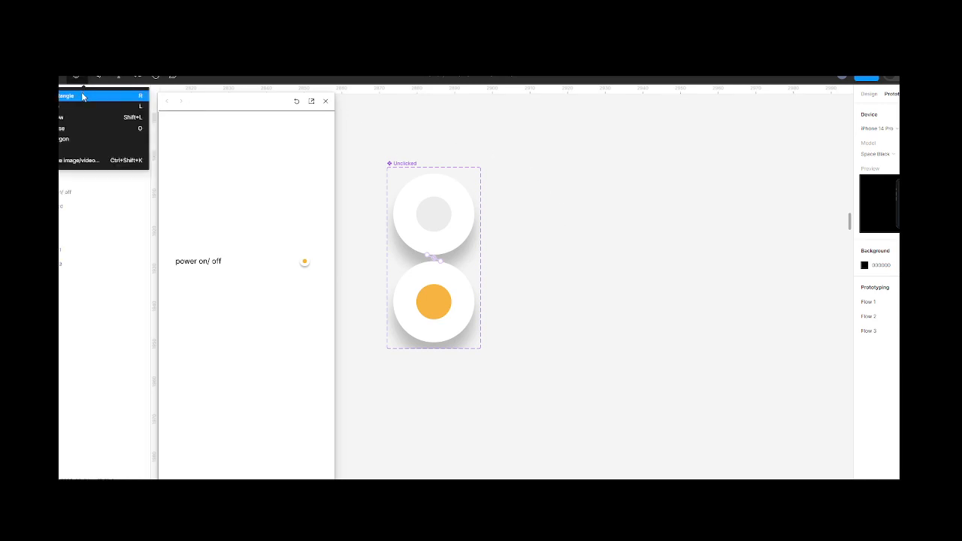
left_click(82, 96)
mouse_move(526, 242)
left_mouse_down()
mouse_move(614, 286)
mouse_move(644, 283)
mouse_move(631, 277)
mouse_move(658, 264)
left_mouse_up()
left_click(643, 301)
left_click(622, 259)
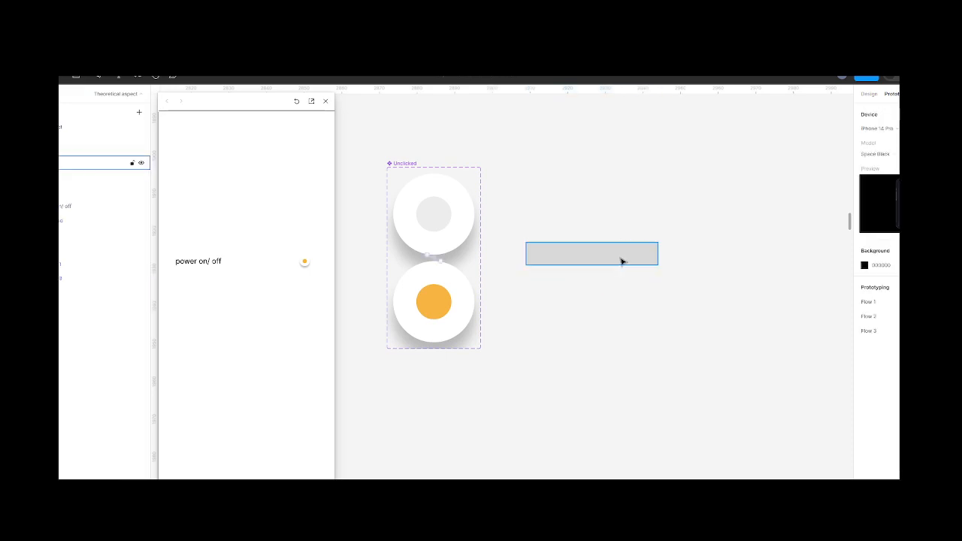
Step: Fill the bar with white, FFFFFF
left_click(869, 94)
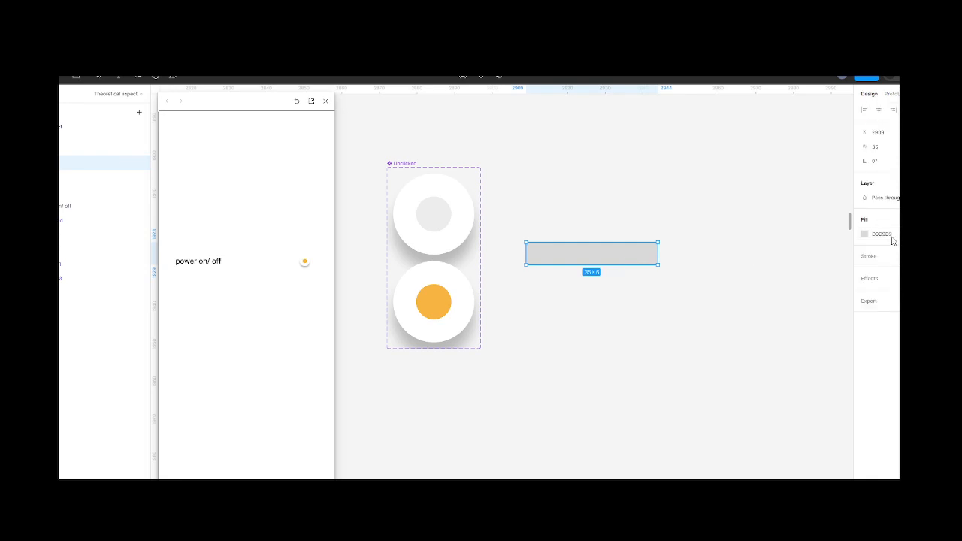
left_click(865, 234)
type("FFFFFF")
key("Return")
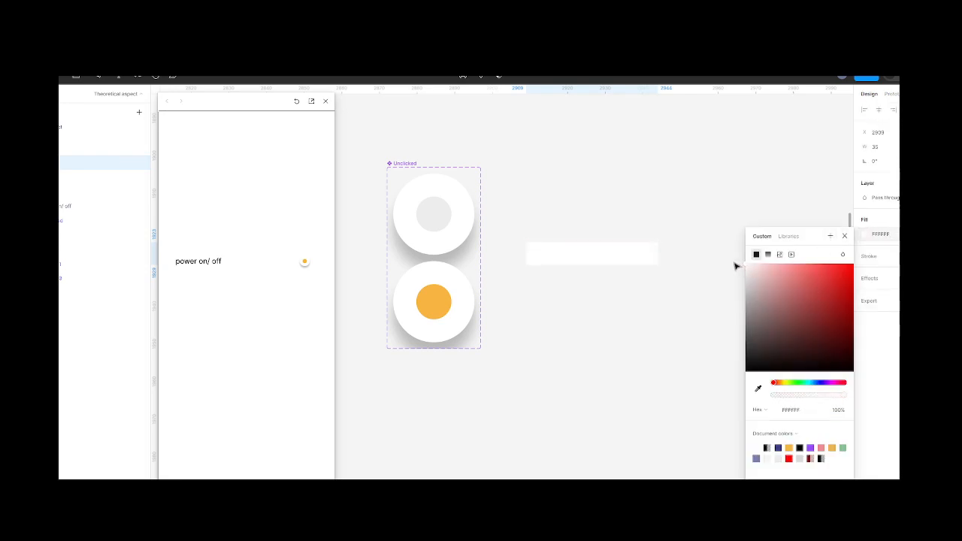
Step: Add a drop shadow to the bar with a smaller Y offset and 12% opacity
left_click(952, 278)
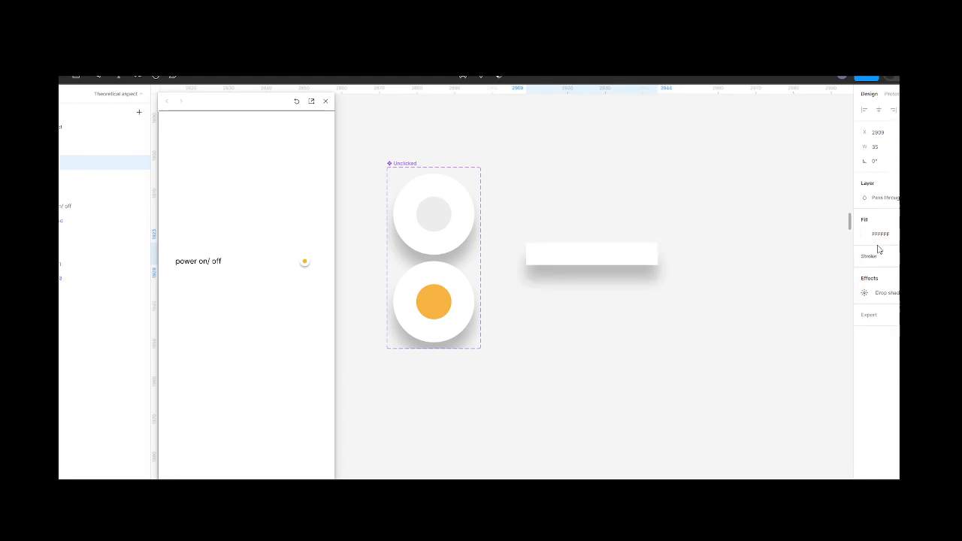
left_click(865, 293)
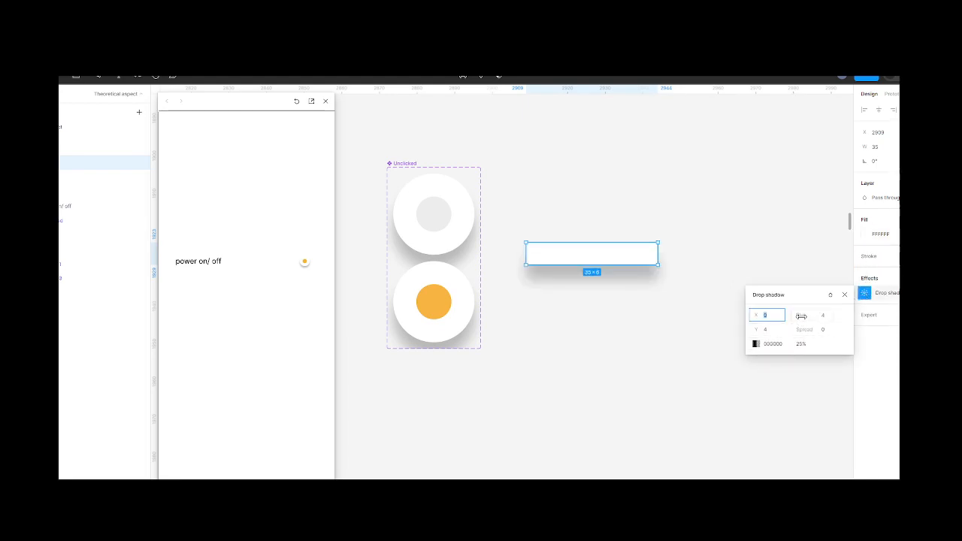
left_click_drag(754, 331, 751, 332)
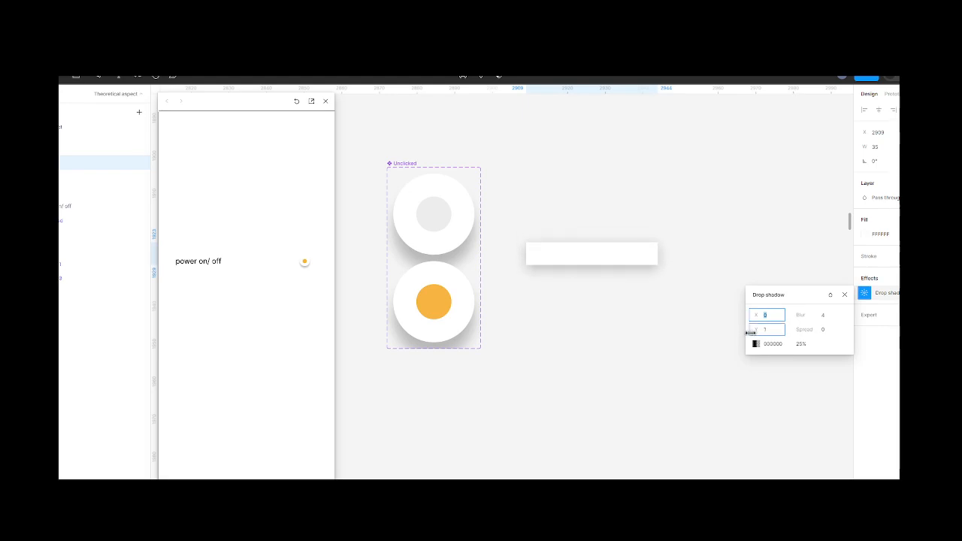
left_click(795, 345)
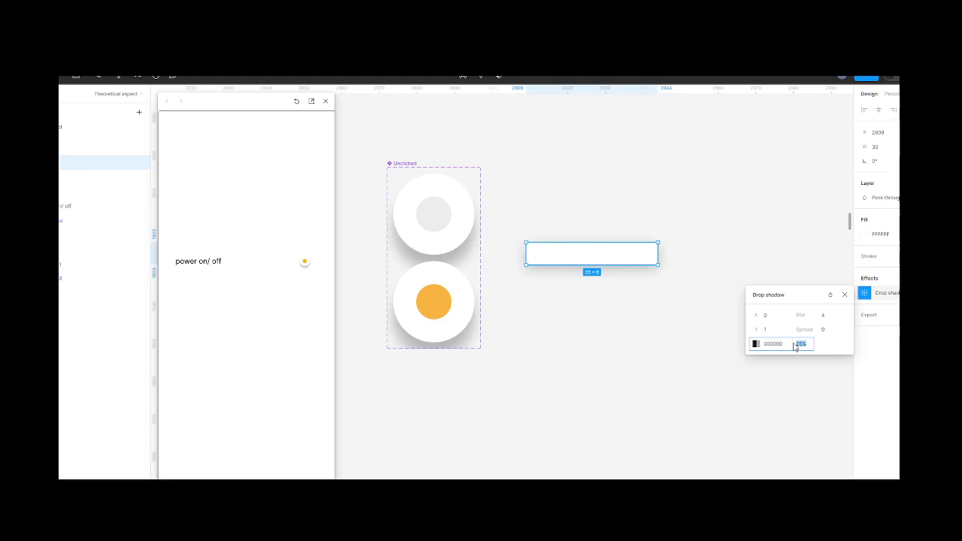
type("12")
key("Return")
left_click(652, 333)
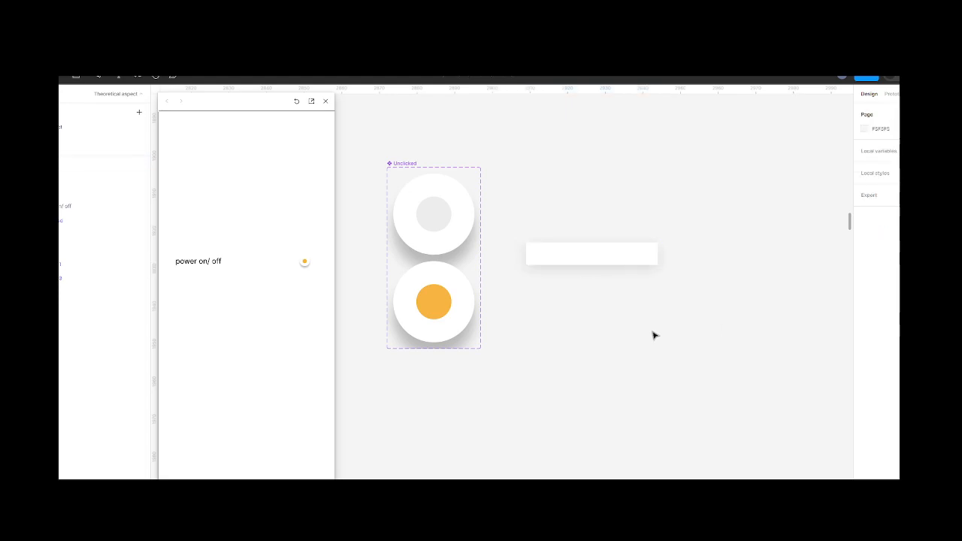
Step: Draw a small orange circle at the white bar's left end
left_click(616, 263)
scroll(615, 263, "up", 3)
left_click(602, 293)
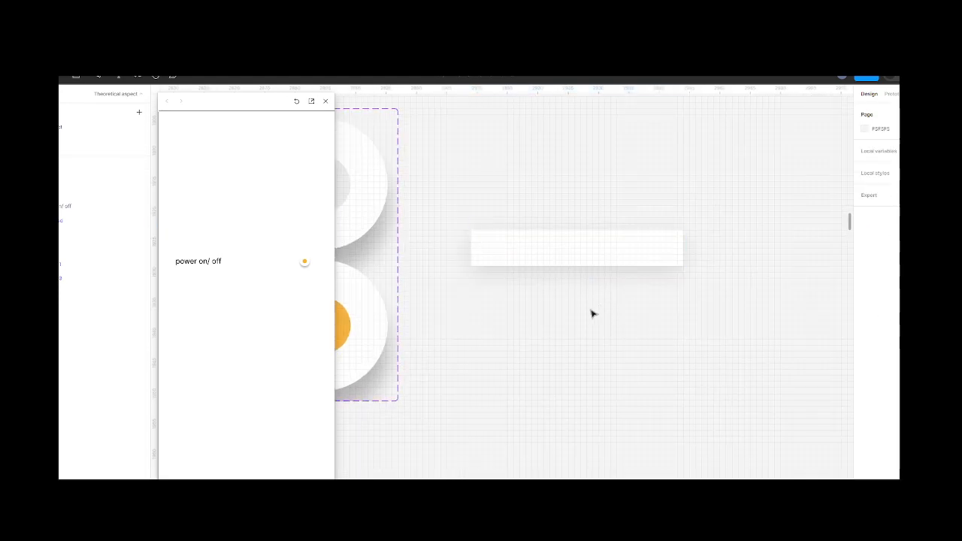
left_click(85, 78)
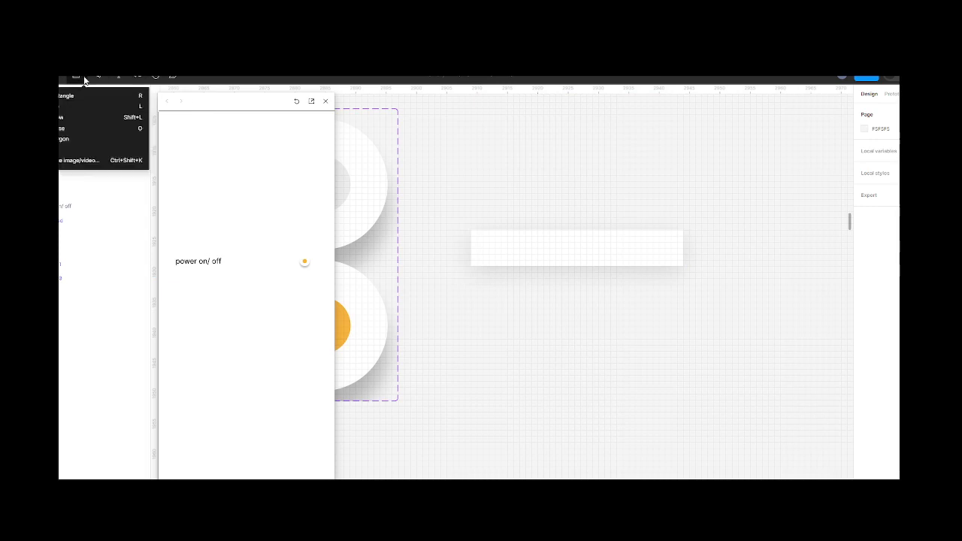
left_click(82, 130)
mouse_move(501, 291)
left_mouse_down()
mouse_move(538, 328)
mouse_move(500, 260)
mouse_move(481, 260)
left_mouse_up()
left_click(864, 235)
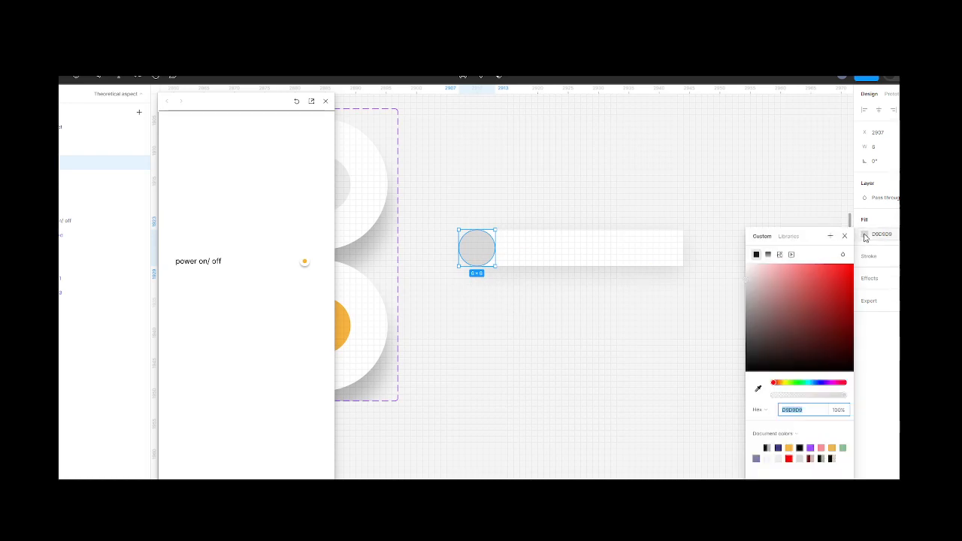
left_click(788, 447)
left_click(607, 383)
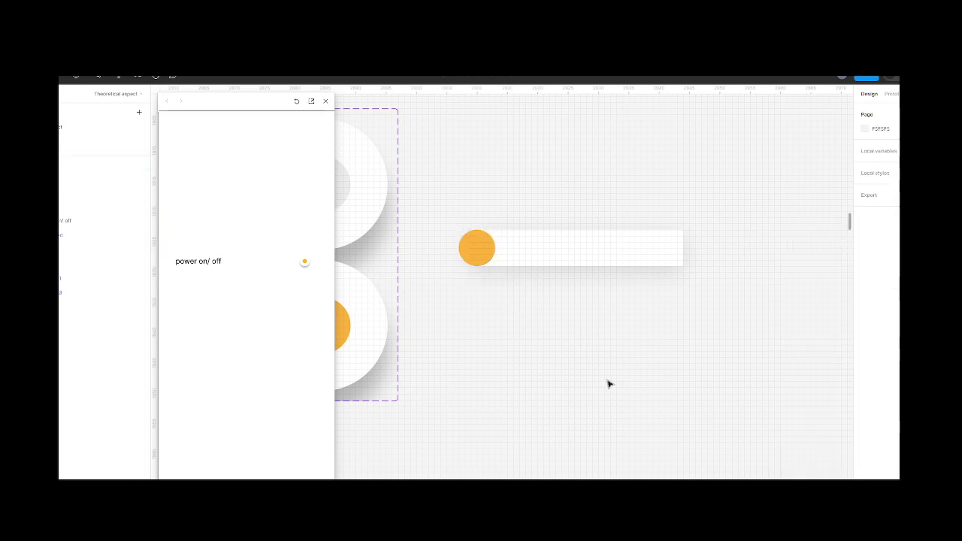
Step: Round the bar into a pill and wrap the bar and circle in Frame 13 with Ctrl+Alt+G
left_click(564, 260)
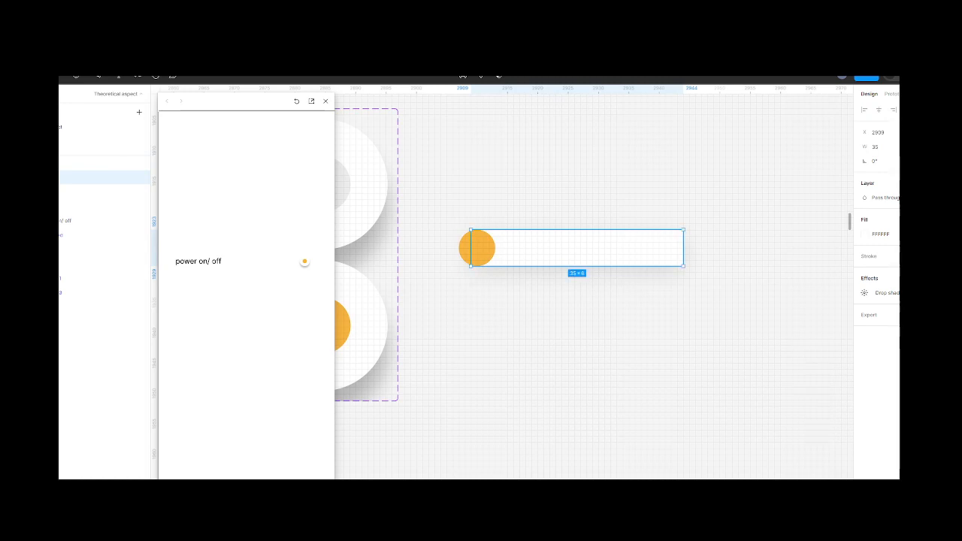
left_click(612, 311)
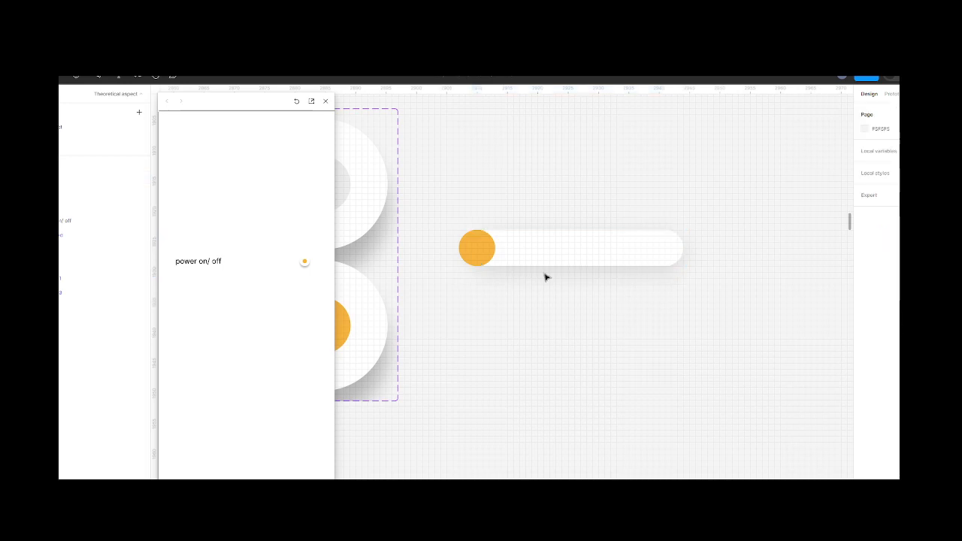
left_click_drag(446, 208, 678, 288)
key("ctrl+alt+g")
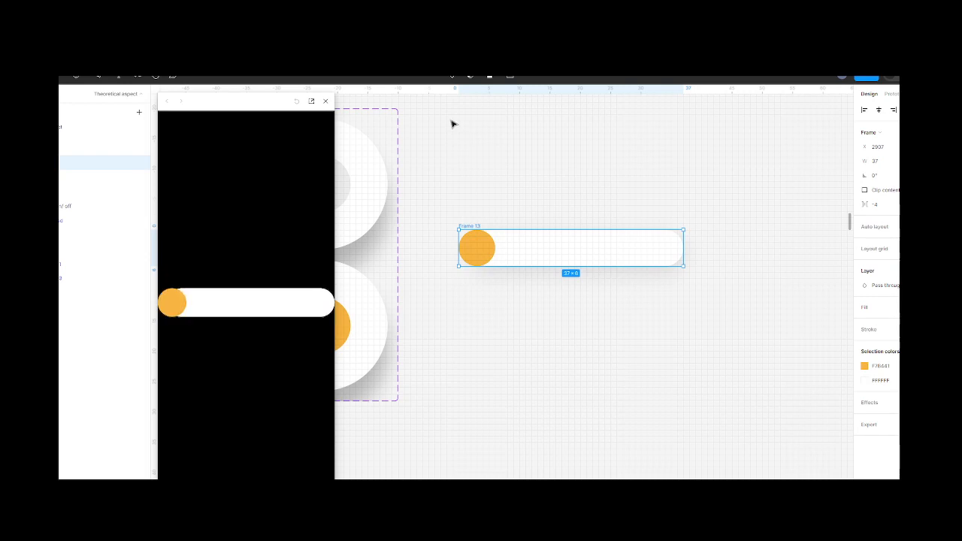
Step: Close the preview and turn Frame 13 into a component with a second variant
left_click(325, 101)
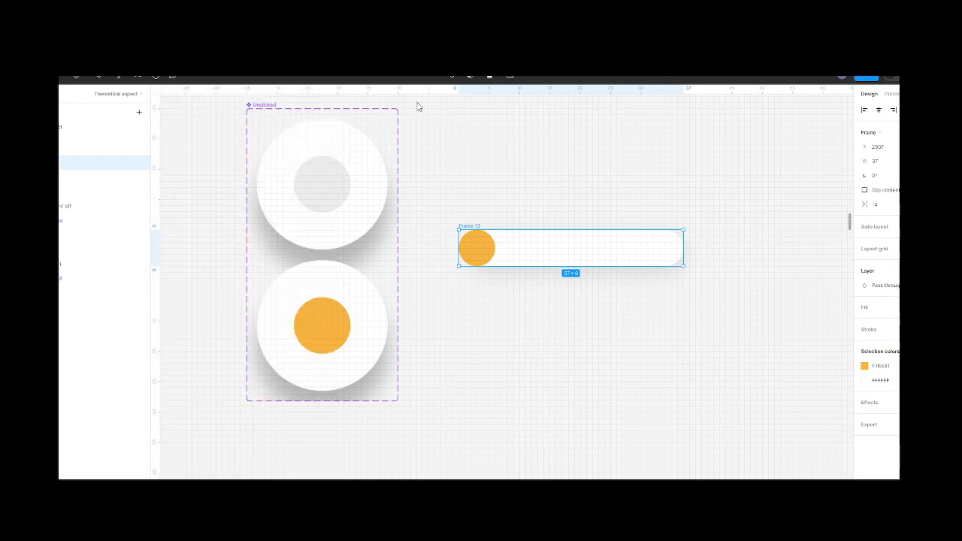
left_click(451, 76)
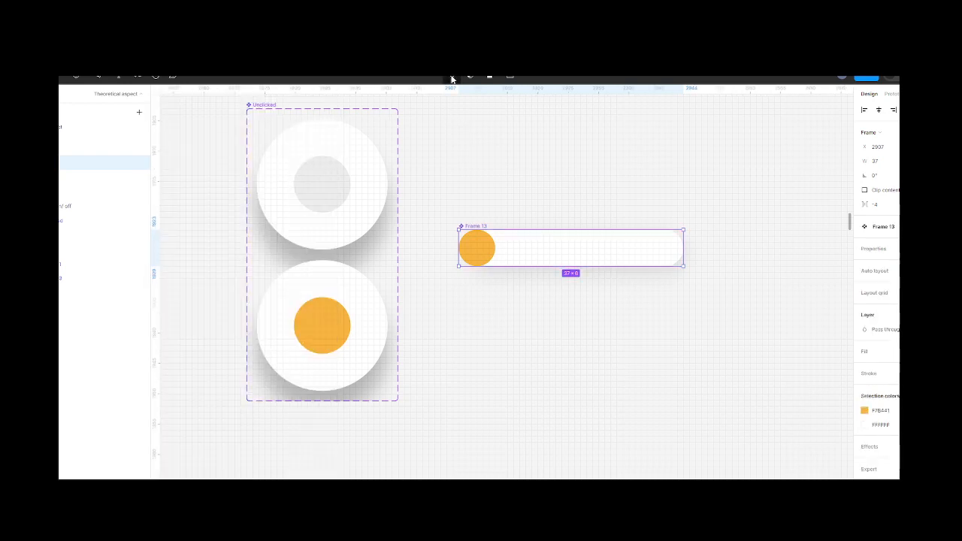
left_click(452, 76)
key("shift+1")
left_click_drag(438, 204, 537, 173)
scroll(540, 174, "right", 3)
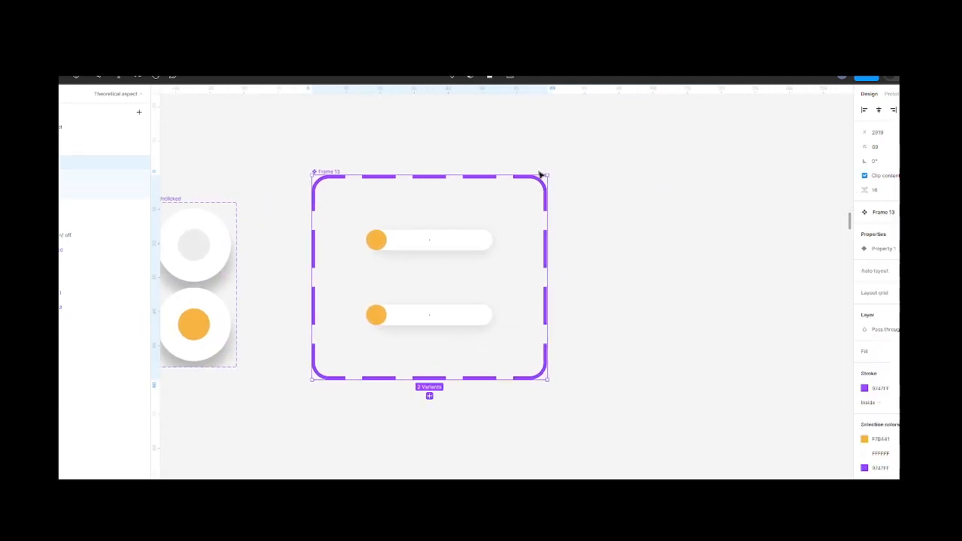
Step: Slide the lower variant's knob to the right end and recolour the upper knob grey B6B2AC
double_click(373, 319)
left_click_drag(376, 324, 481, 325)
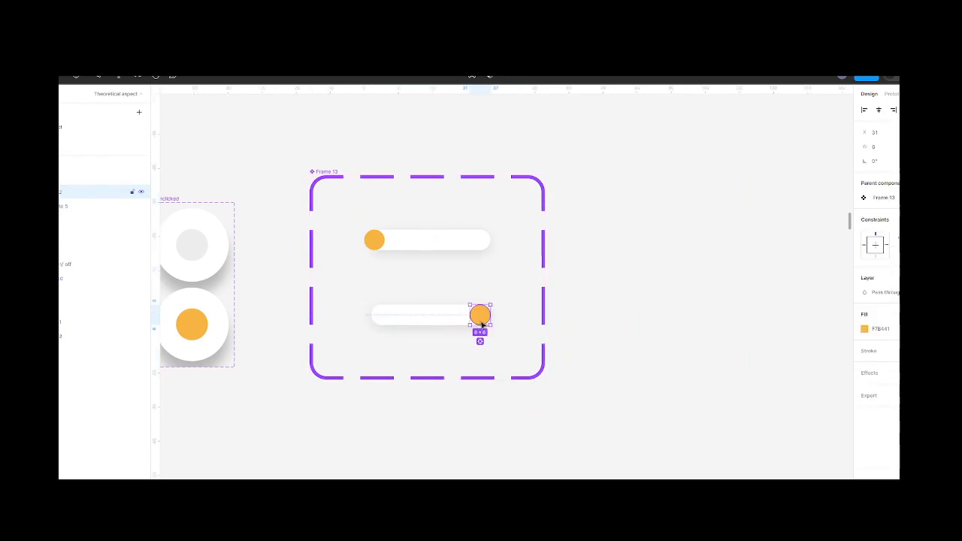
left_click(375, 241)
left_click(374, 241)
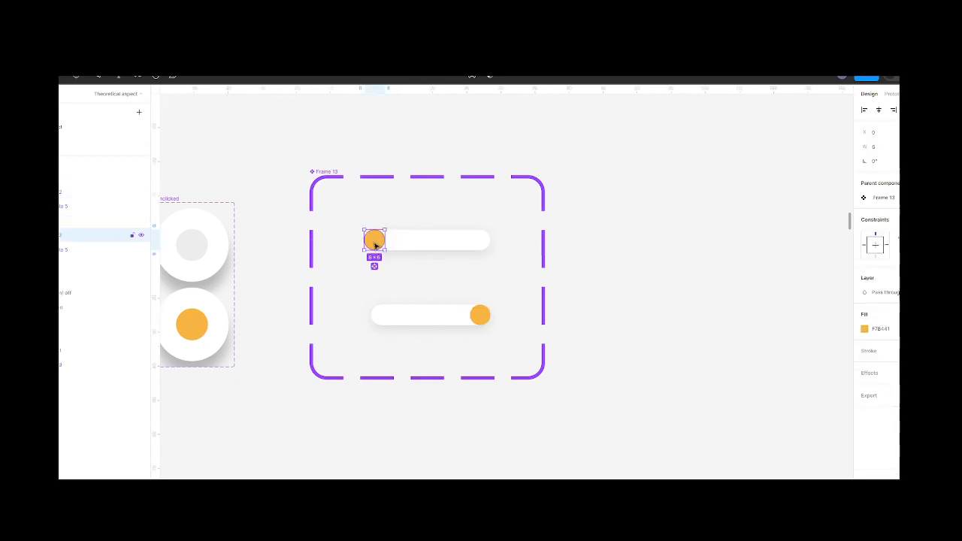
left_click(864, 328)
left_click_drag(761, 304, 759, 320)
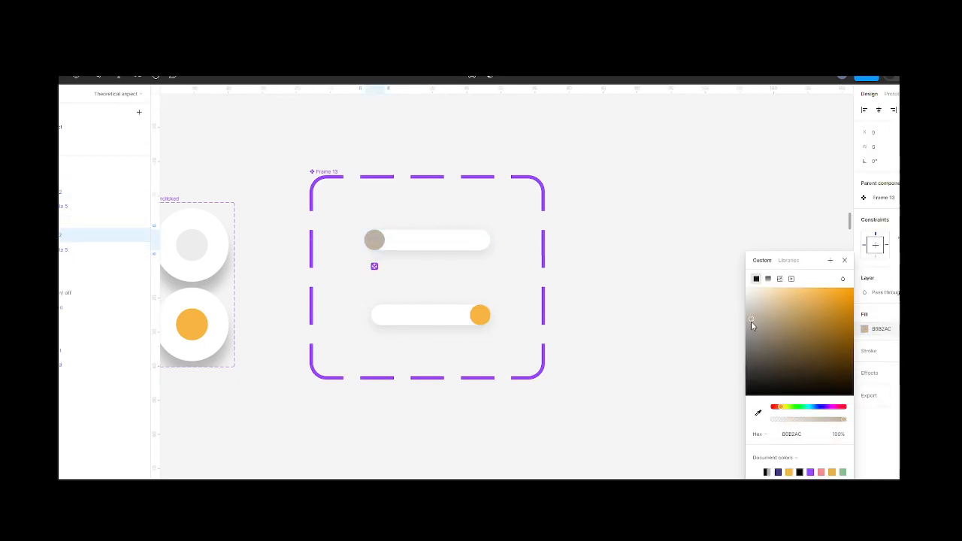
left_click(681, 326)
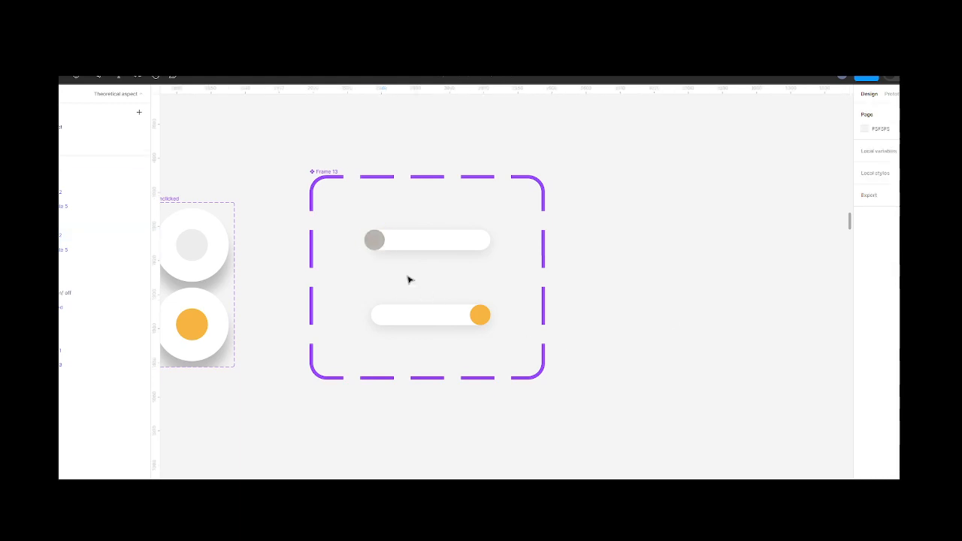
left_click(418, 247)
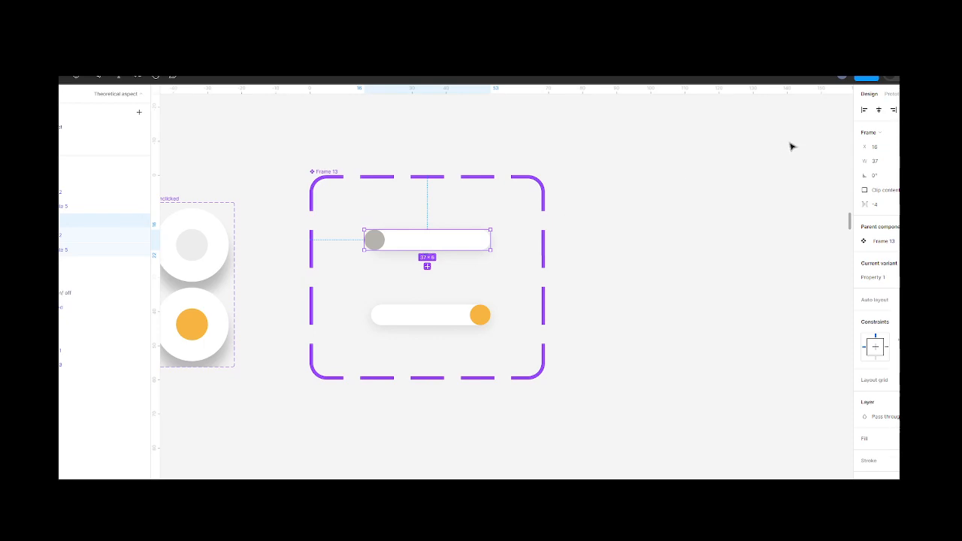
Step: Link the off variant to Variant2 with an On drag trigger and a Move in transition
left_click(894, 94)
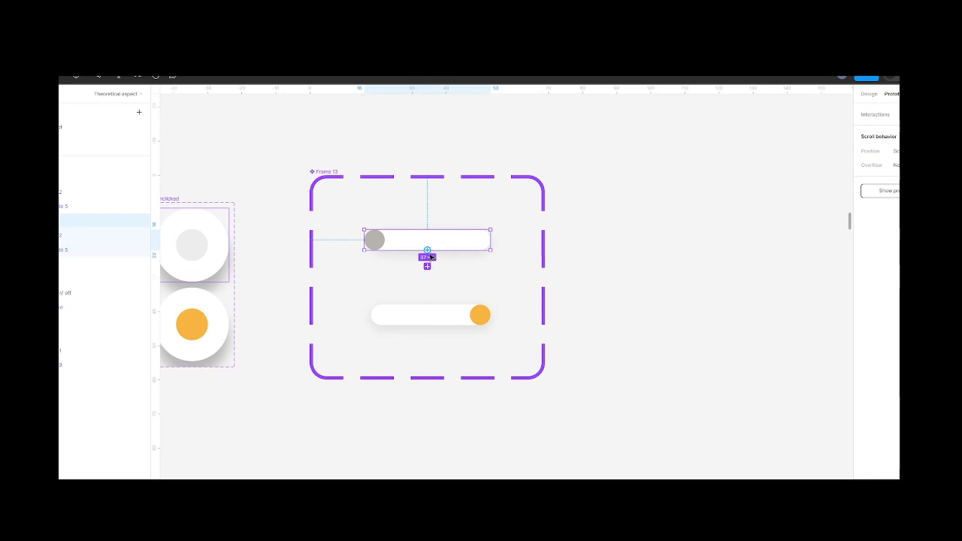
left_click_drag(427, 251, 424, 311)
left_click(403, 328)
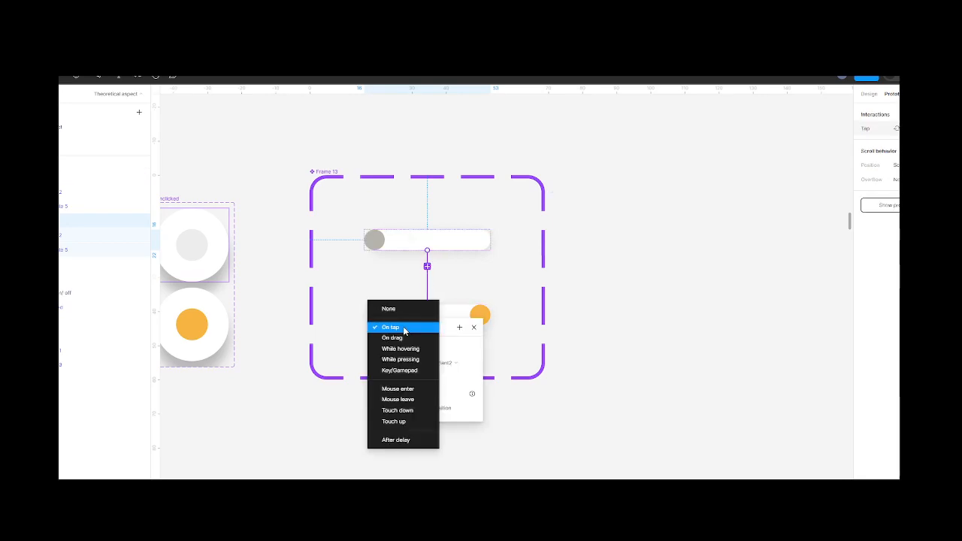
left_click(399, 339)
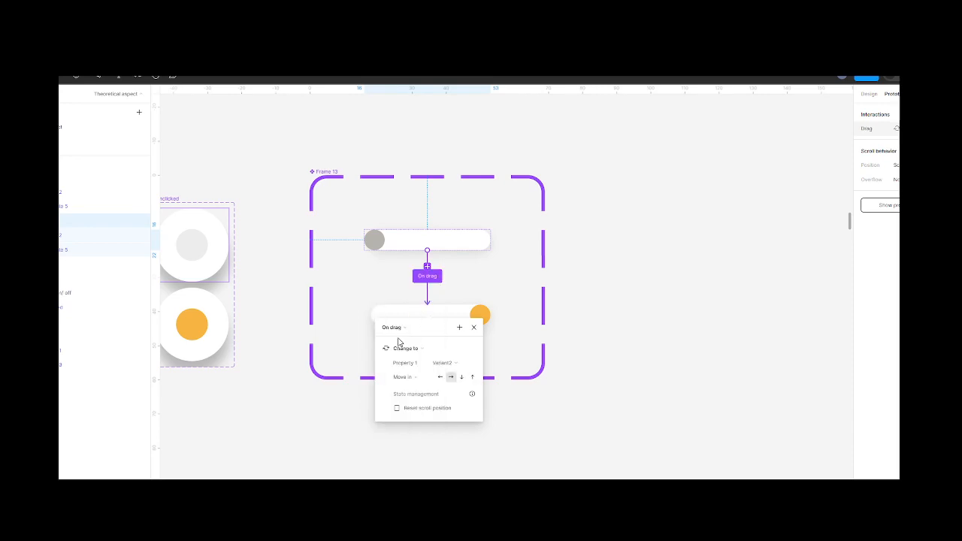
left_click(439, 377)
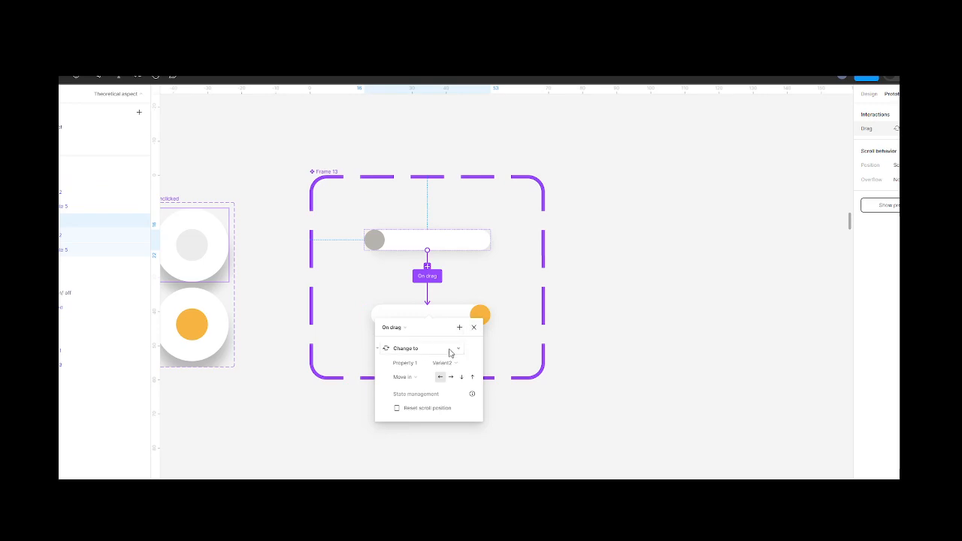
Step: Close the grey toggle's On drag interaction settings and clear the selection
left_click(449, 349)
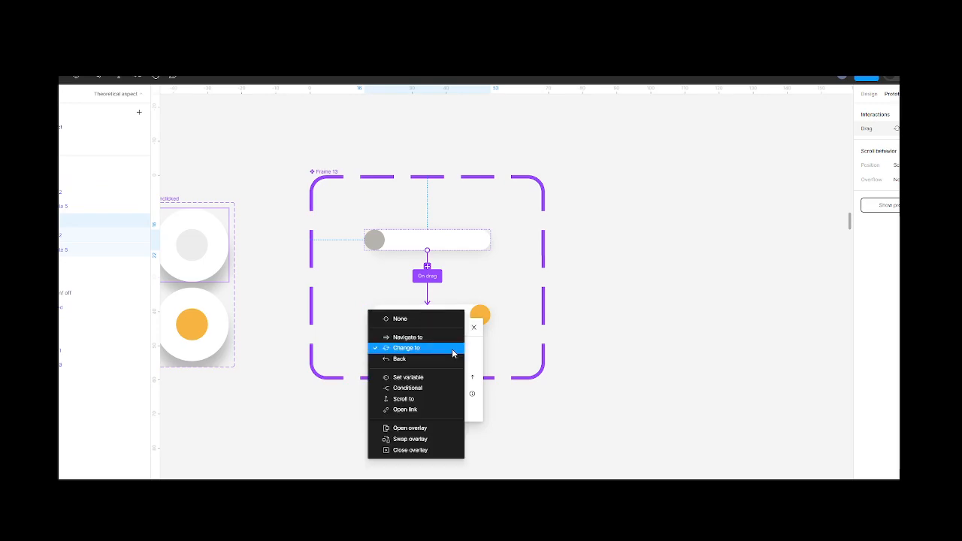
left_click(474, 328)
left_click(474, 328)
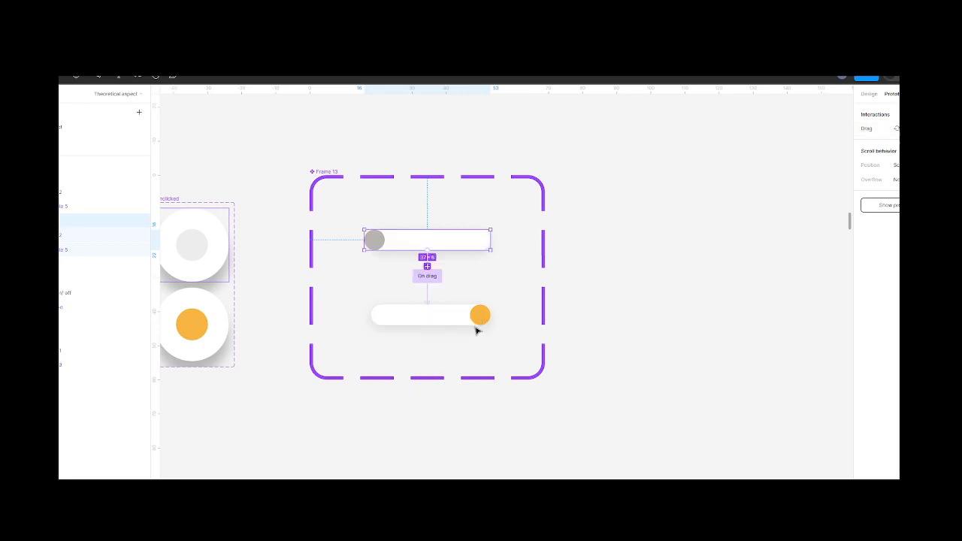
left_click(591, 393)
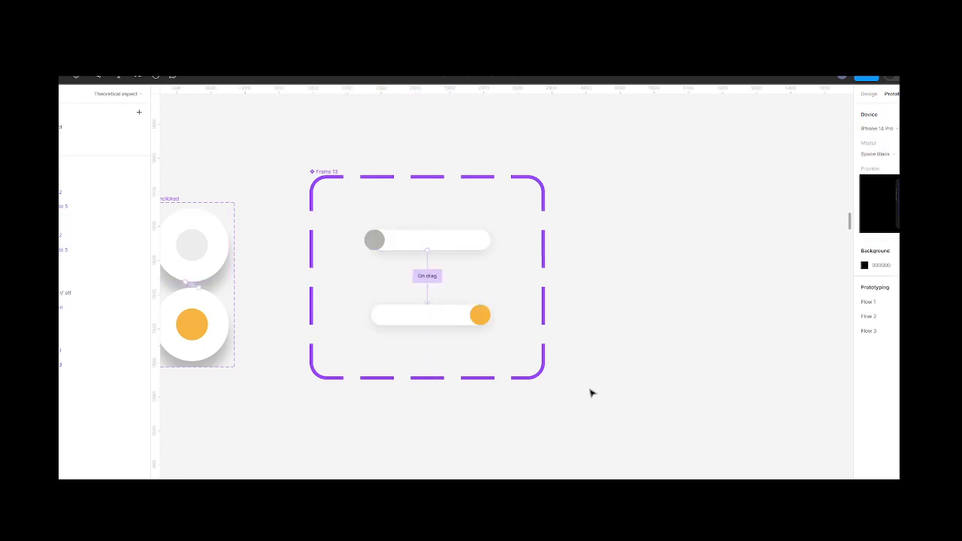
Step: Link the orange-knob variant back to the grey-knob variant with a new interaction
left_click(446, 326)
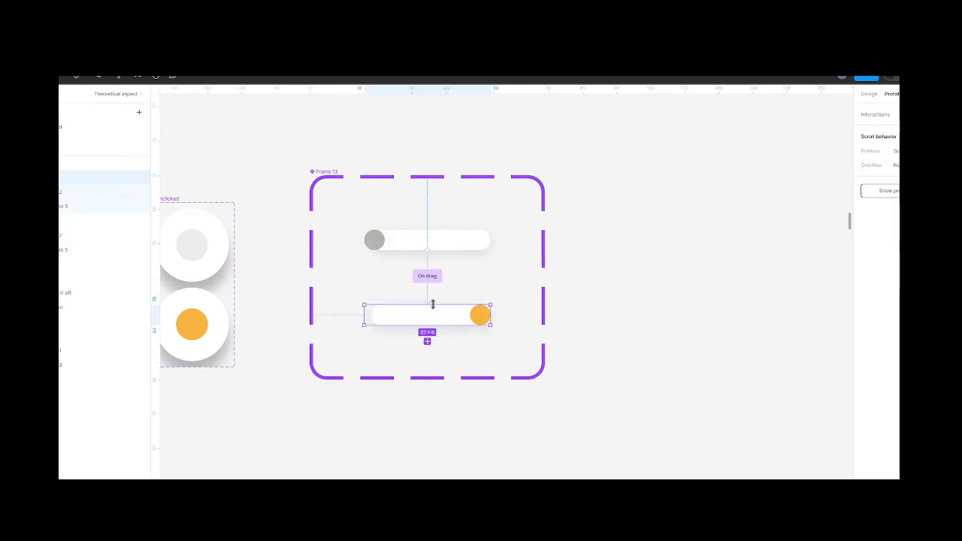
left_click_drag(427, 306, 444, 246)
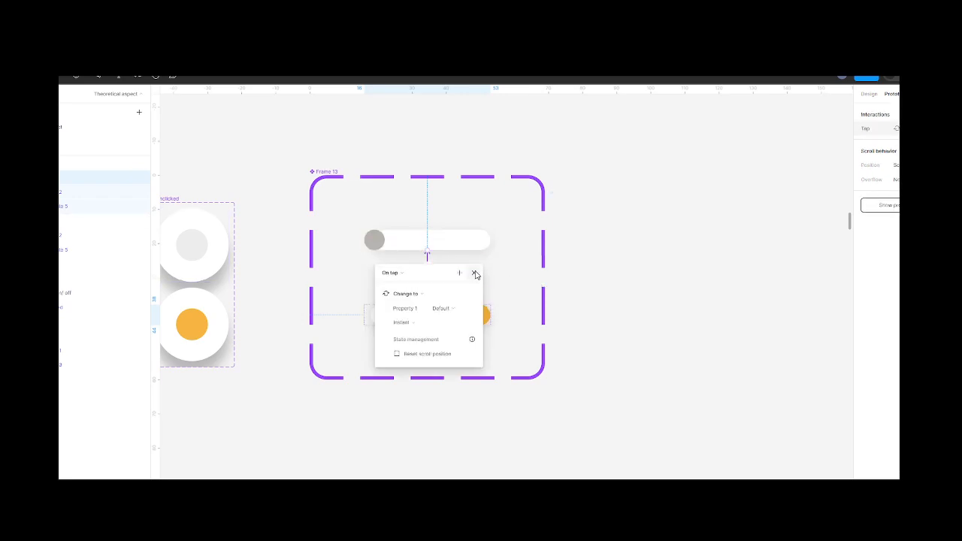
left_click(476, 272)
scroll(548, 282, "down", 5)
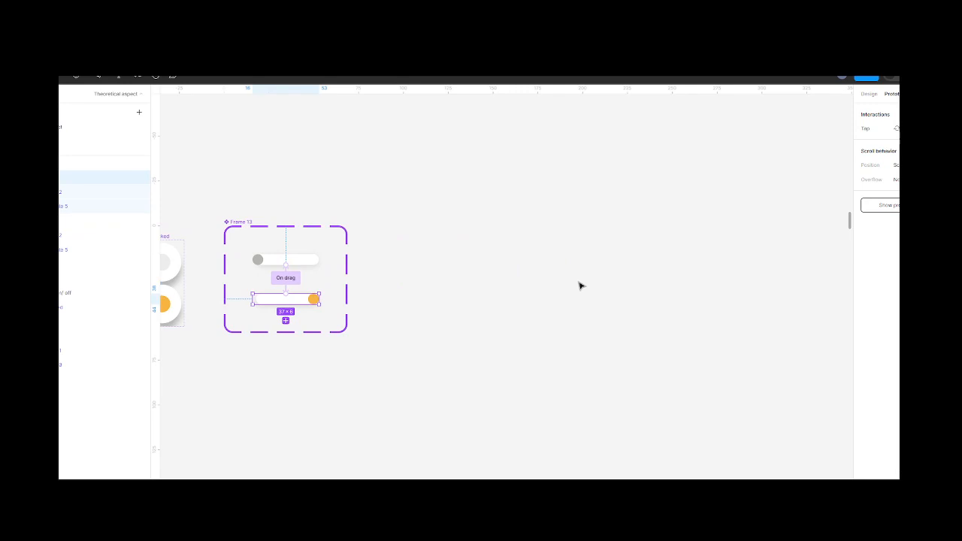
scroll(580, 285, "down", 2)
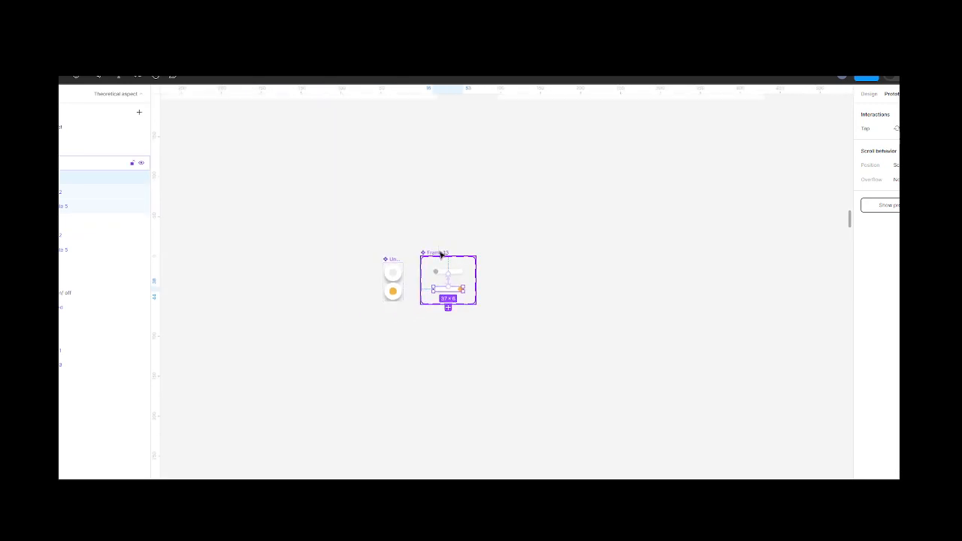
left_click(440, 255)
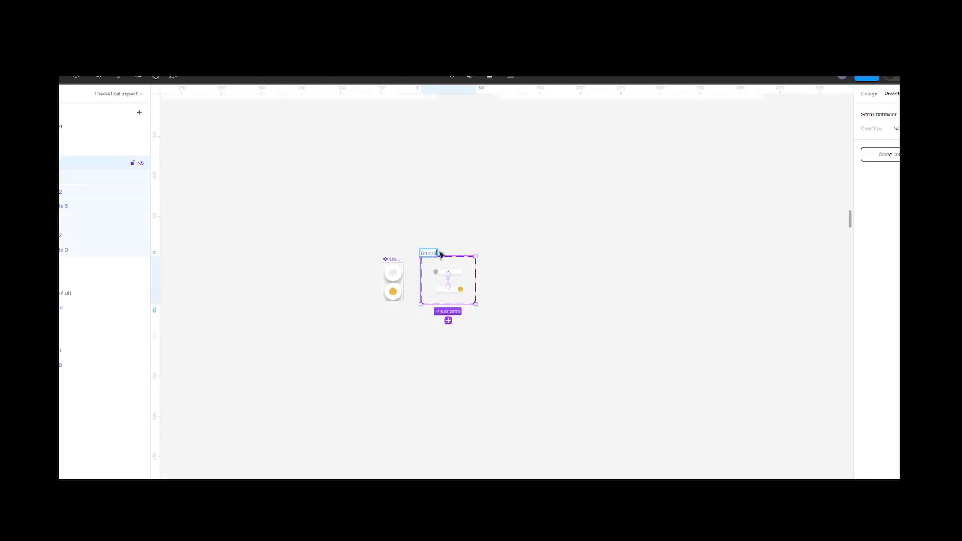
left_click(549, 308)
scroll(549, 307, "down", 5)
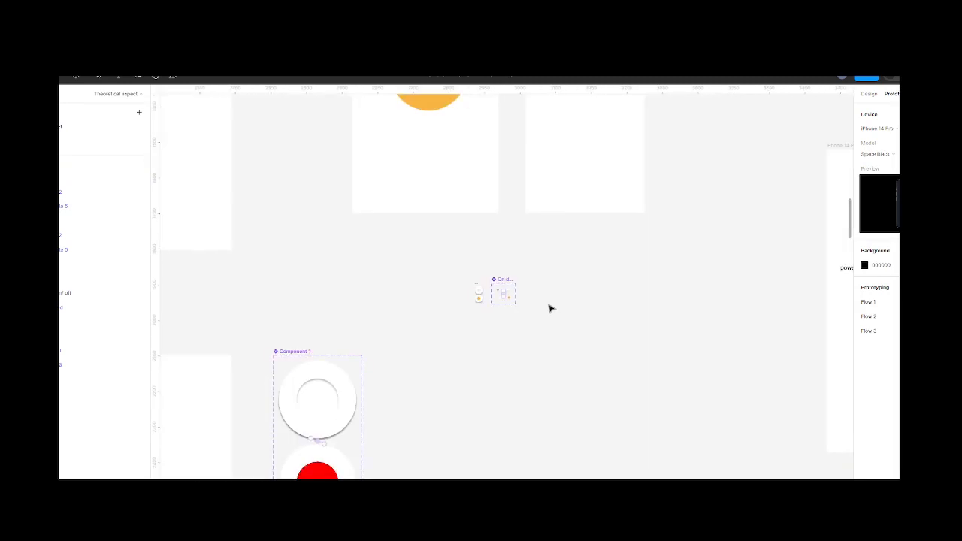
Step: Place a Component 1 instance in the iPhone 14 Pro frame below the power on/ off text
scroll(550, 308, "right", 5)
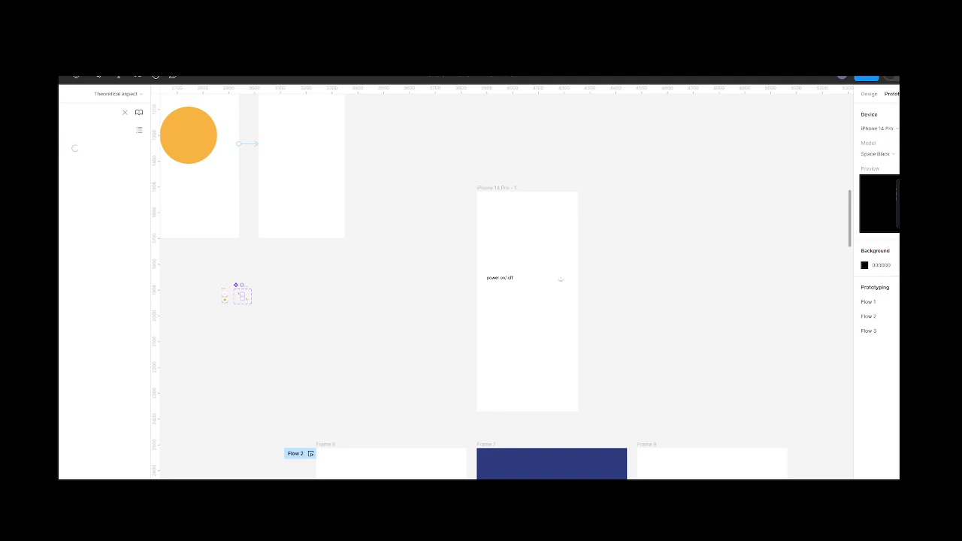
left_click_drag(89, 150, 474, 295)
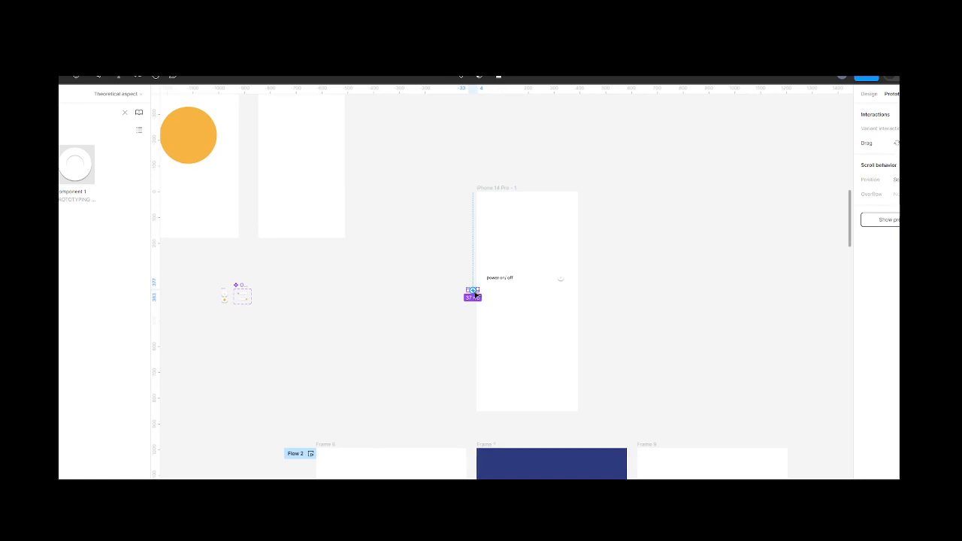
scroll(474, 294, "up", 5)
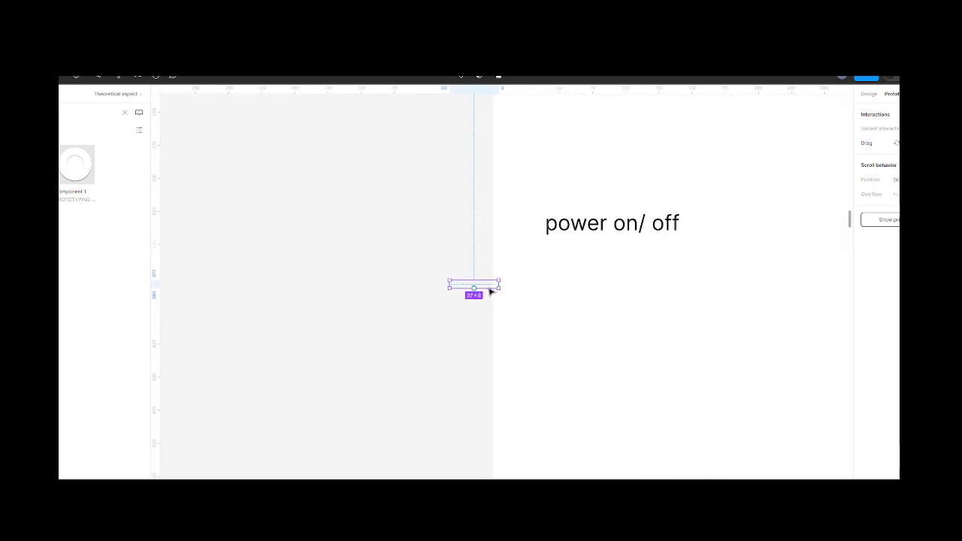
left_click_drag(492, 284, 742, 285)
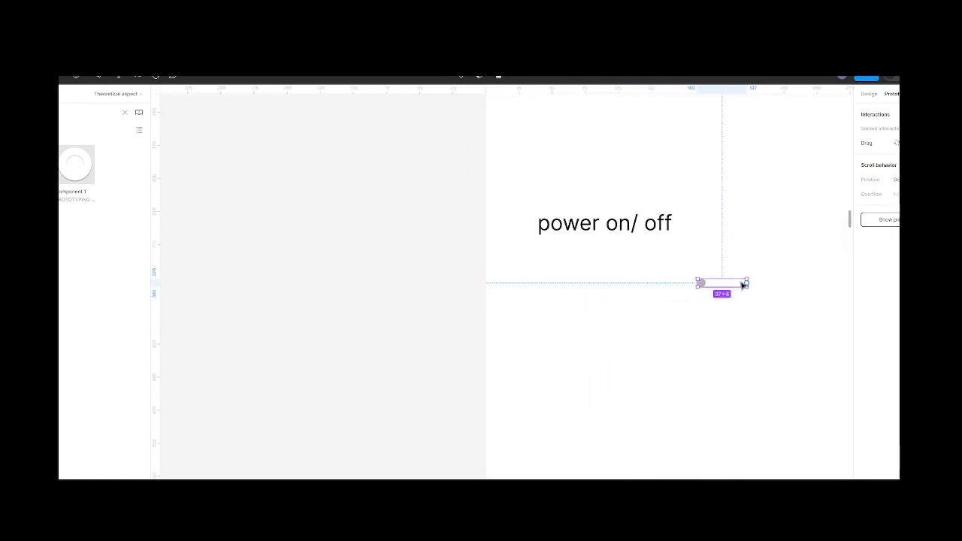
scroll(742, 286, "right", 5)
left_click_drag(539, 286, 627, 303)
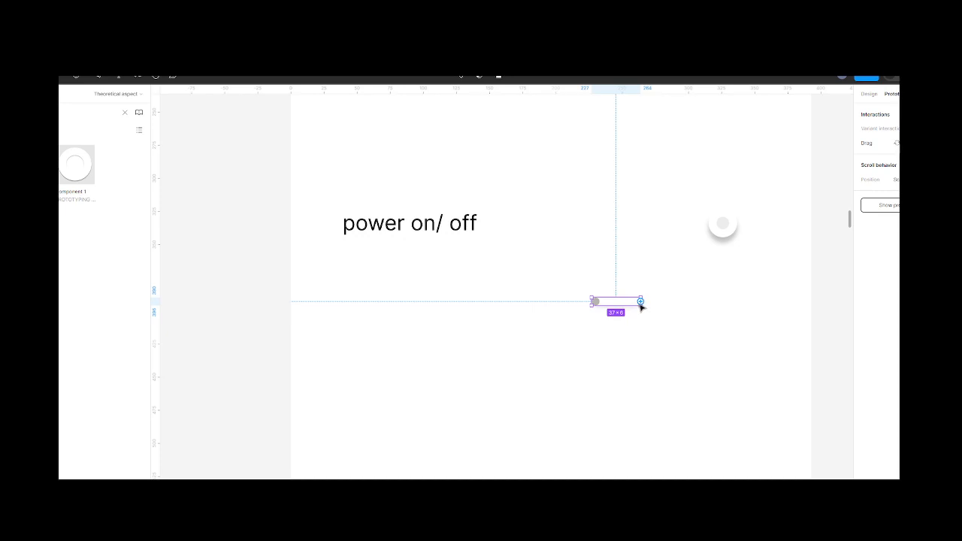
Step: Resize the toggle instance to 203.5 × 33 and select the iPhone 14 Pro - 1 frame
left_click_drag(639, 307, 571, 337)
left_click(488, 333)
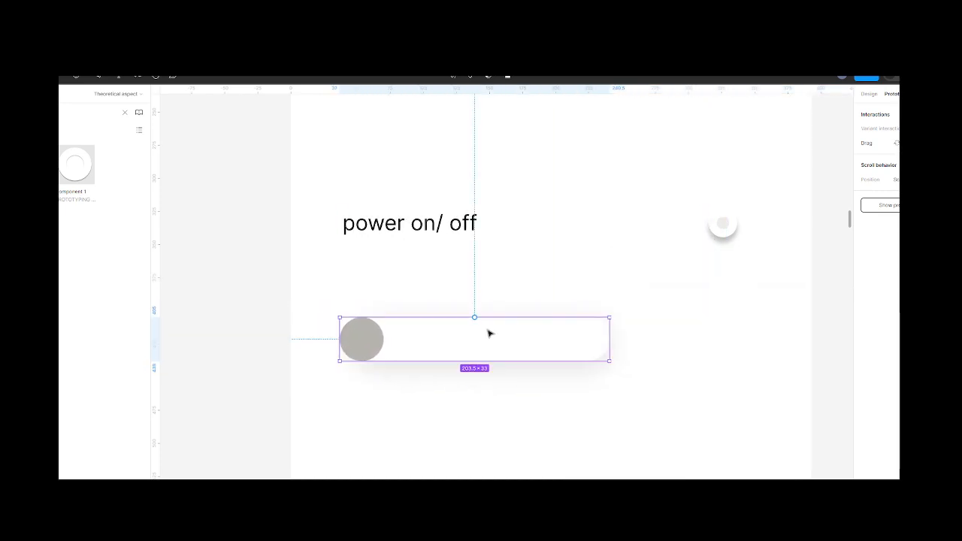
scroll(425, 286, "down", 3)
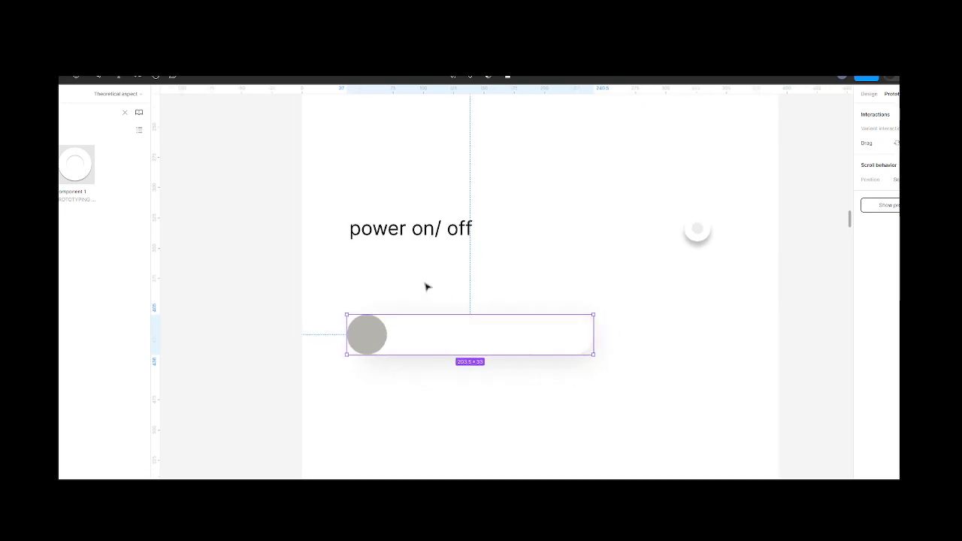
scroll(425, 286, "up", 5)
scroll(426, 286, "up", 3)
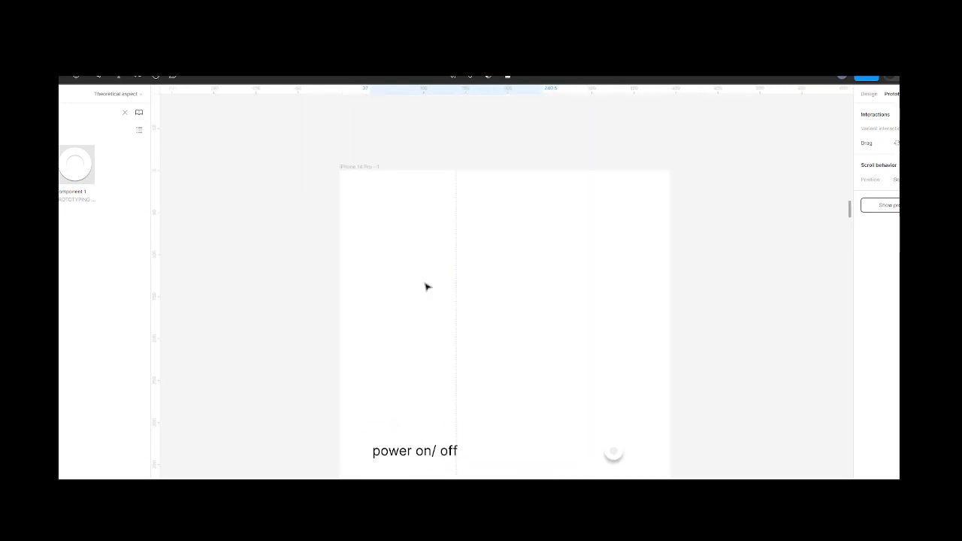
left_click(368, 220)
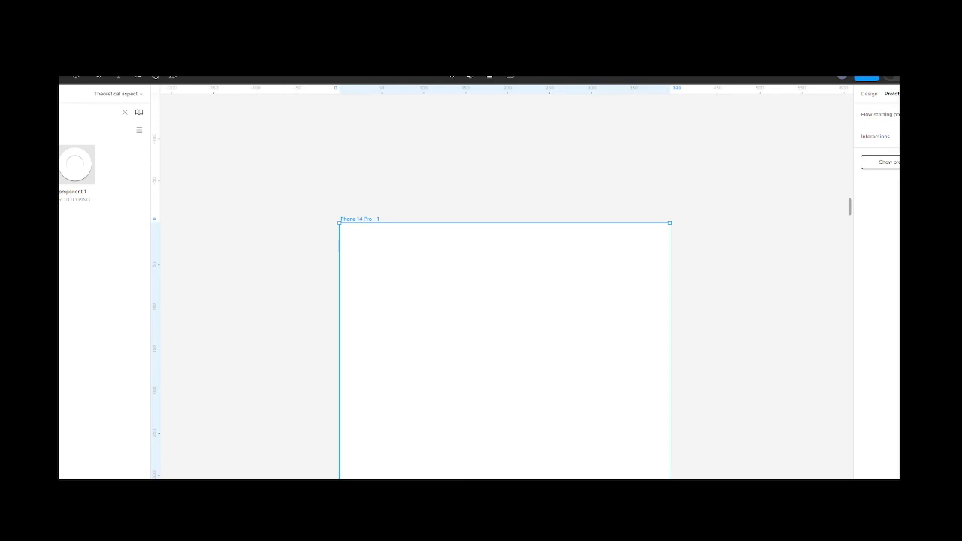
Step: Start a prototype preview and switch its toggle to the orange-knob state
left_click(895, 77)
left_click(888, 106)
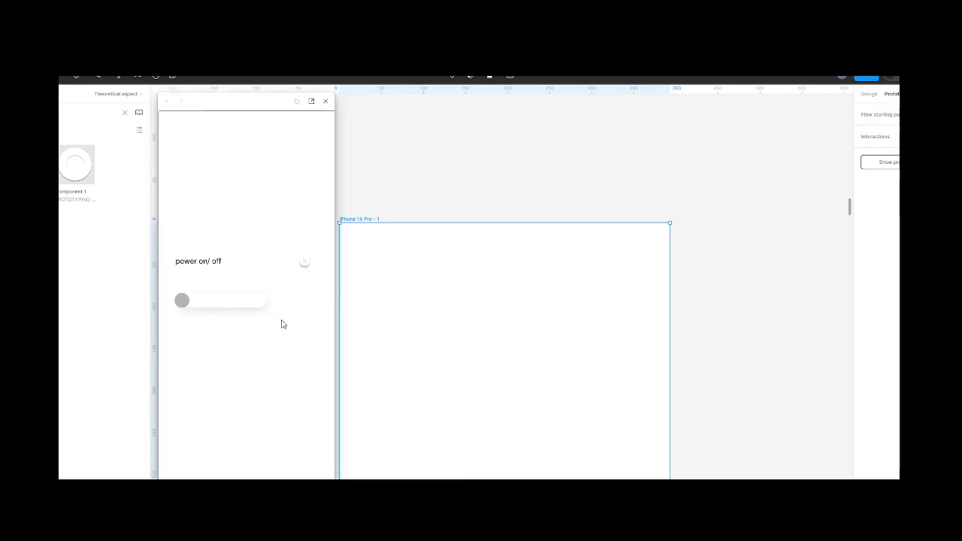
left_click(183, 304)
left_click(182, 303)
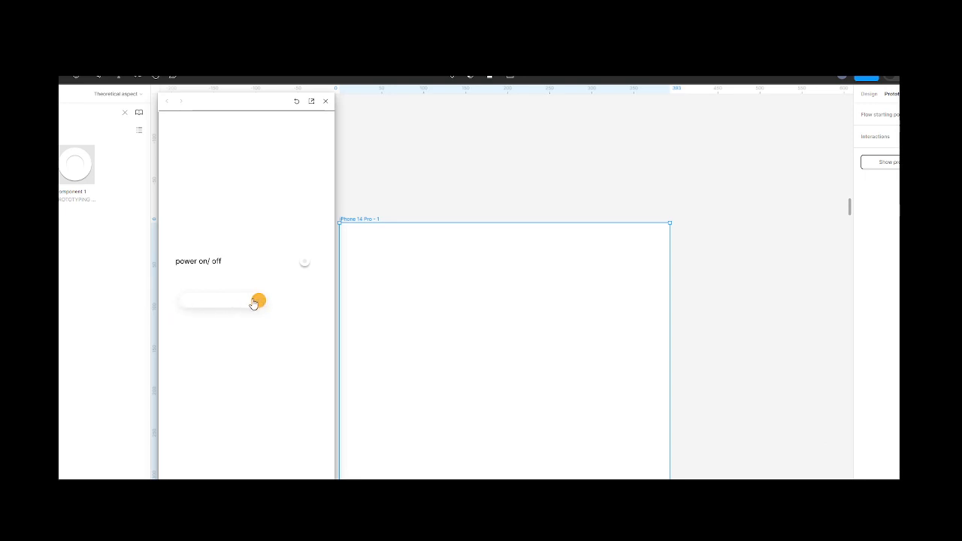
Step: Move the preview window right and bring the On drag component set into view
left_click_drag(258, 105, 534, 112)
scroll(363, 297, "left", 9)
scroll(363, 298, "down", 3)
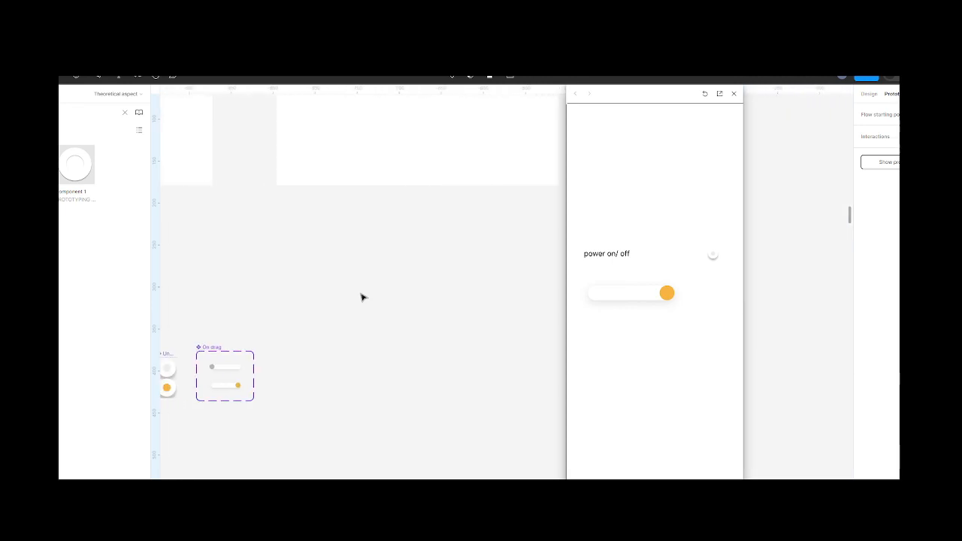
scroll(244, 344, "up", 10)
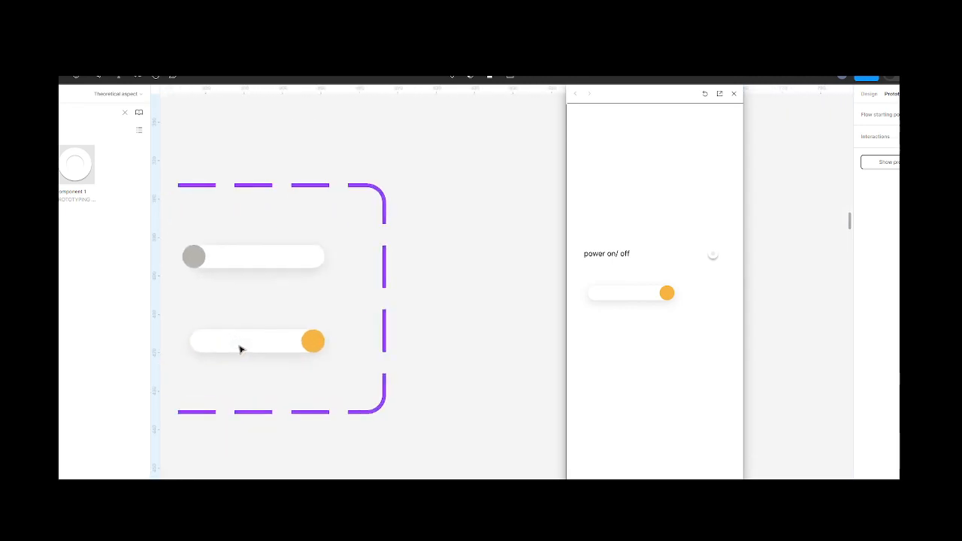
scroll(241, 349, "left", 1)
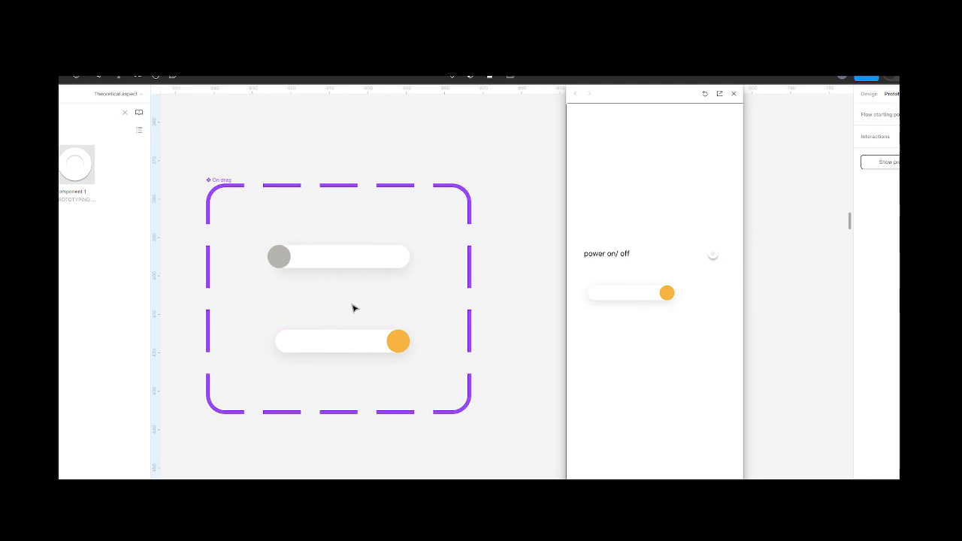
Step: Select the orange-knob variant and inspect its return interaction settings
left_click(381, 341)
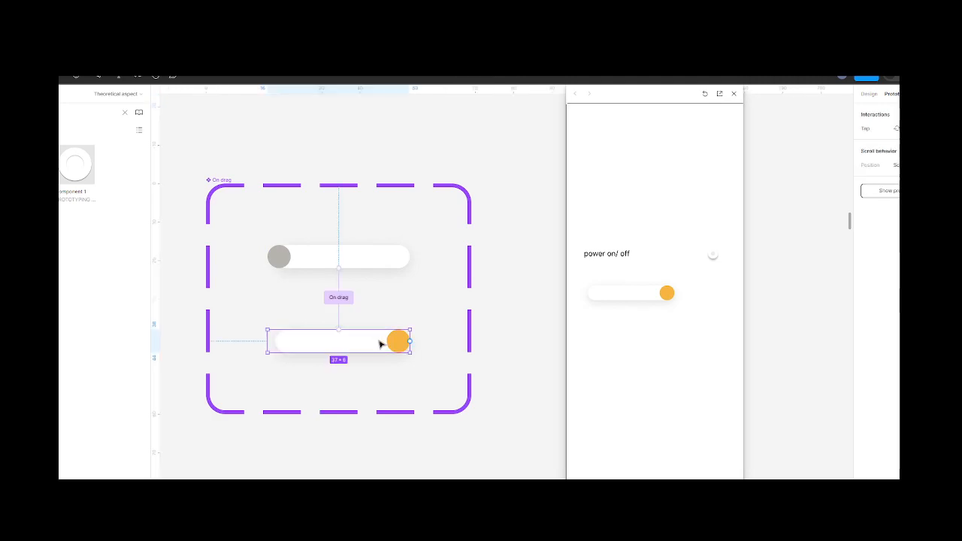
left_click(338, 329)
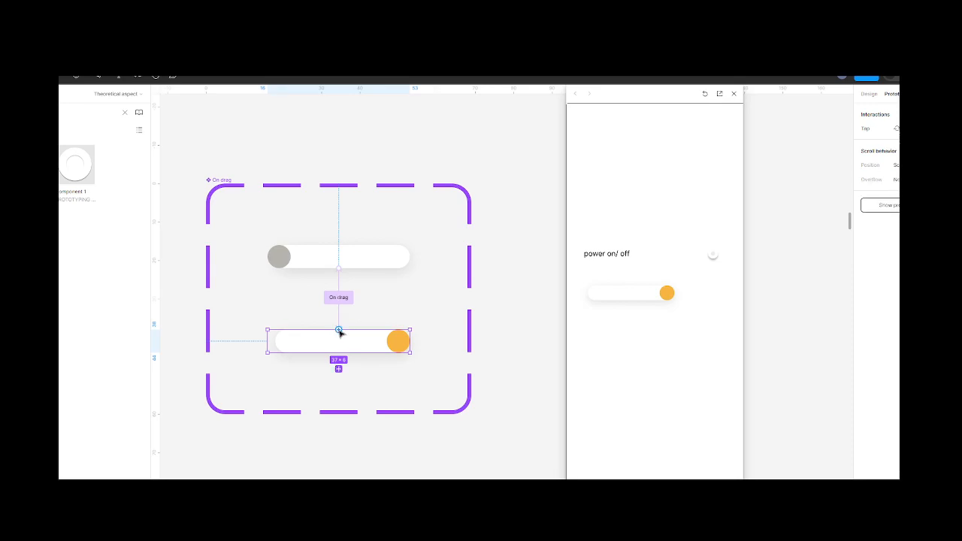
scroll(340, 332, "up", 5)
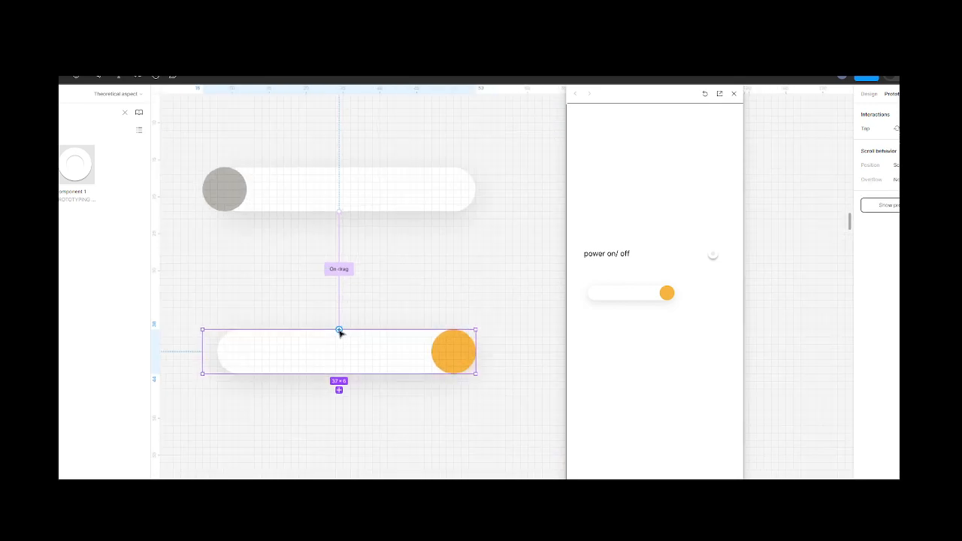
left_click(340, 259)
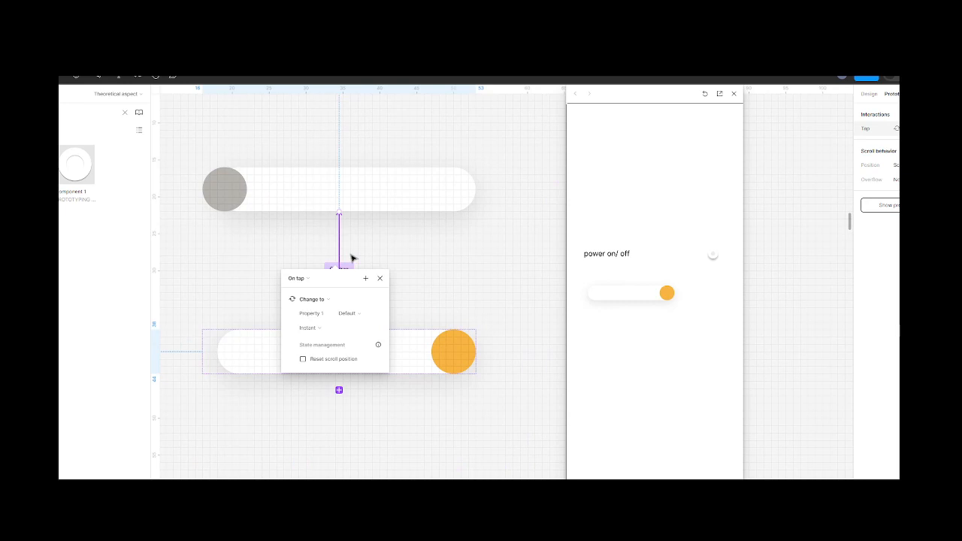
left_click(379, 278)
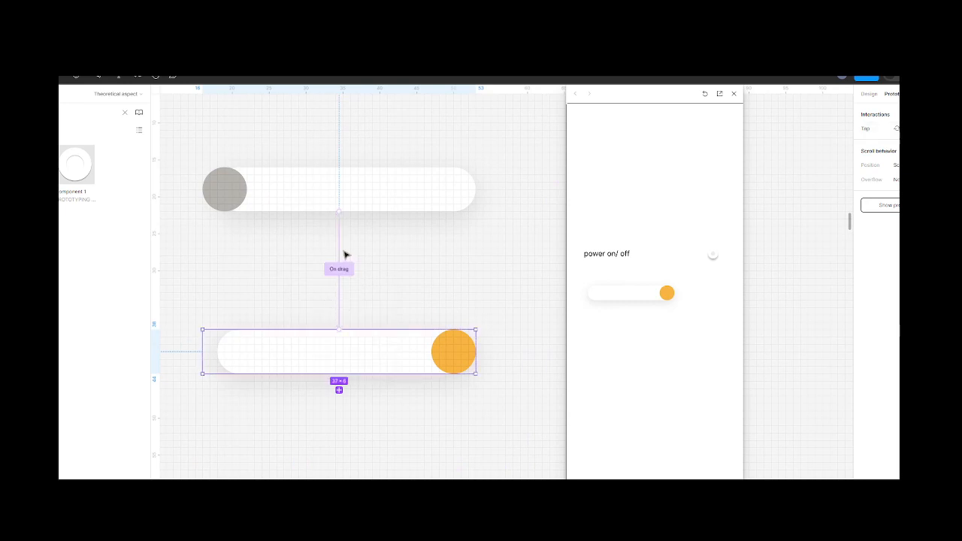
Step: Make the orange-knob variant's return interaction trigger On drag, then close its settings
left_click(340, 259)
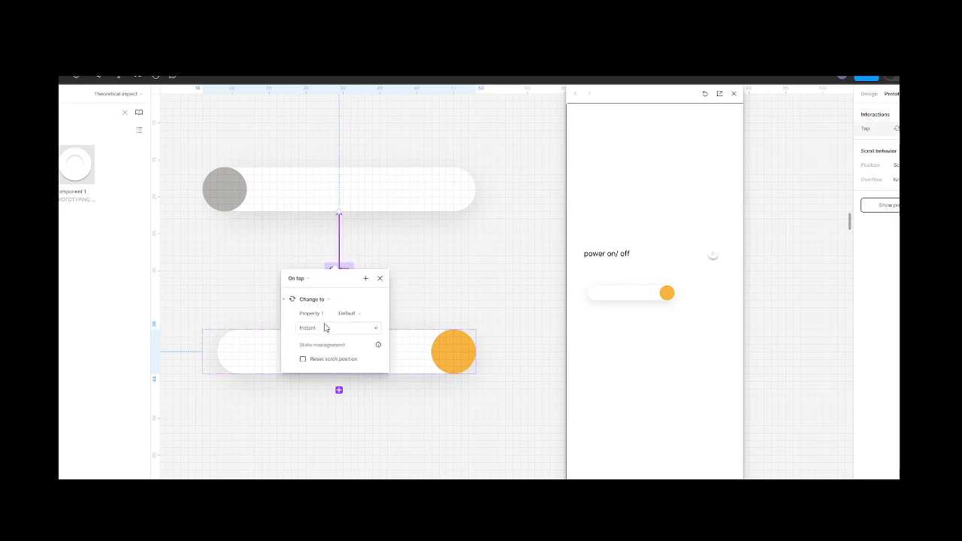
left_click(327, 332)
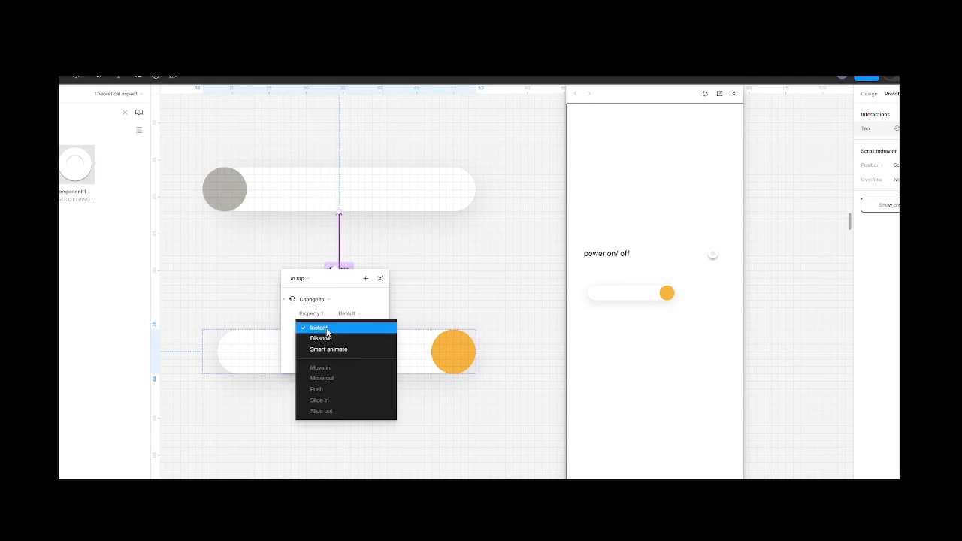
left_click(326, 332)
left_click(312, 278)
left_click(311, 288)
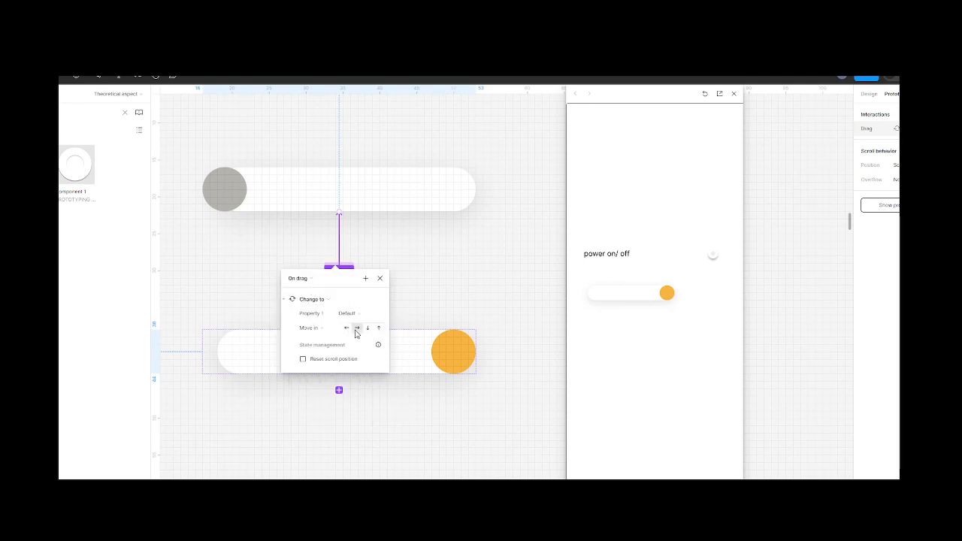
left_click(468, 268)
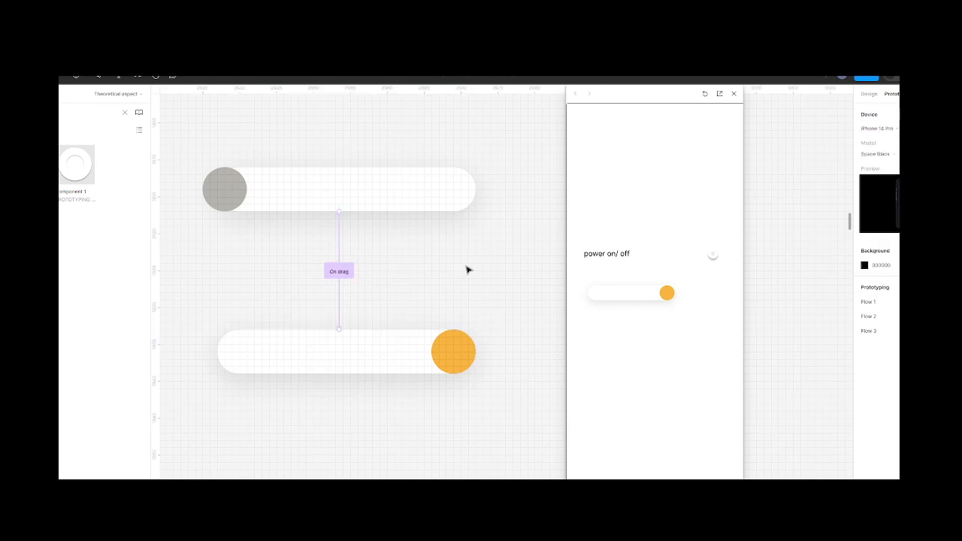
scroll(466, 269, "down", 3)
scroll(466, 269, "right", 8)
scroll(466, 269, "down", 3)
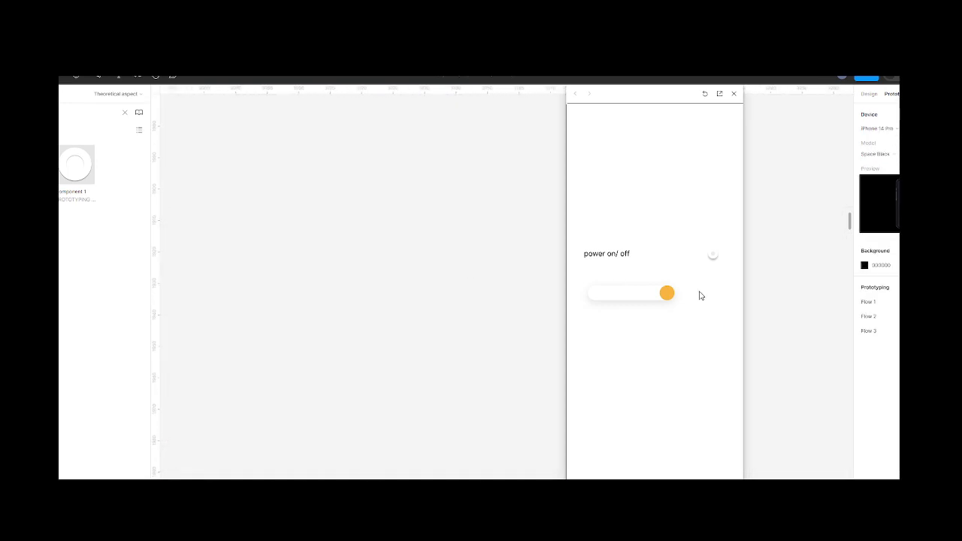
left_click_drag(671, 296, 740, 300)
left_click_drag(631, 296, 694, 298)
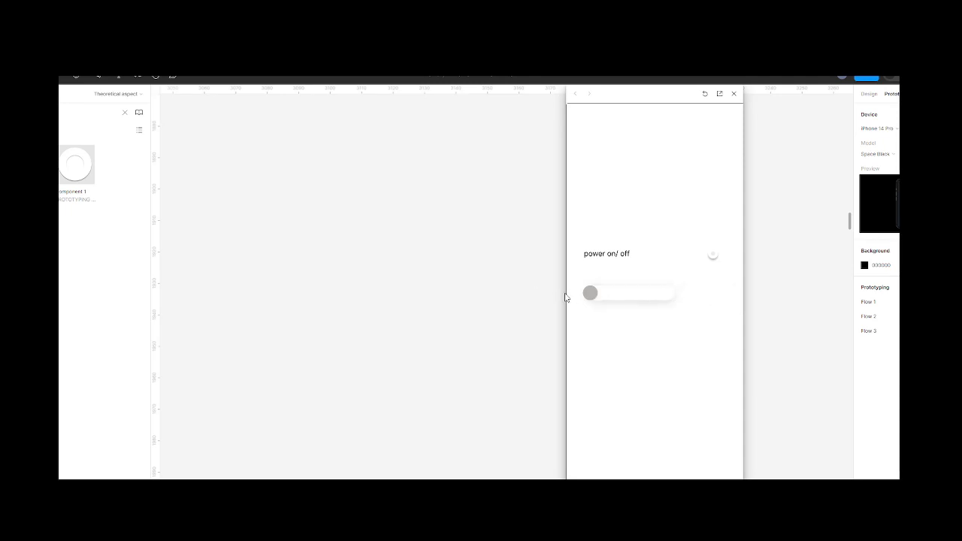
left_click(591, 294)
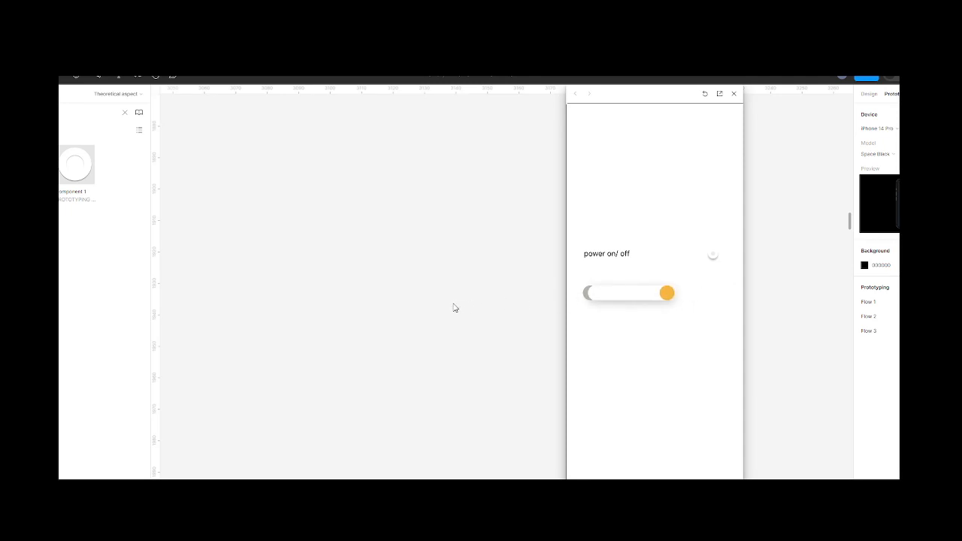
left_click(666, 296)
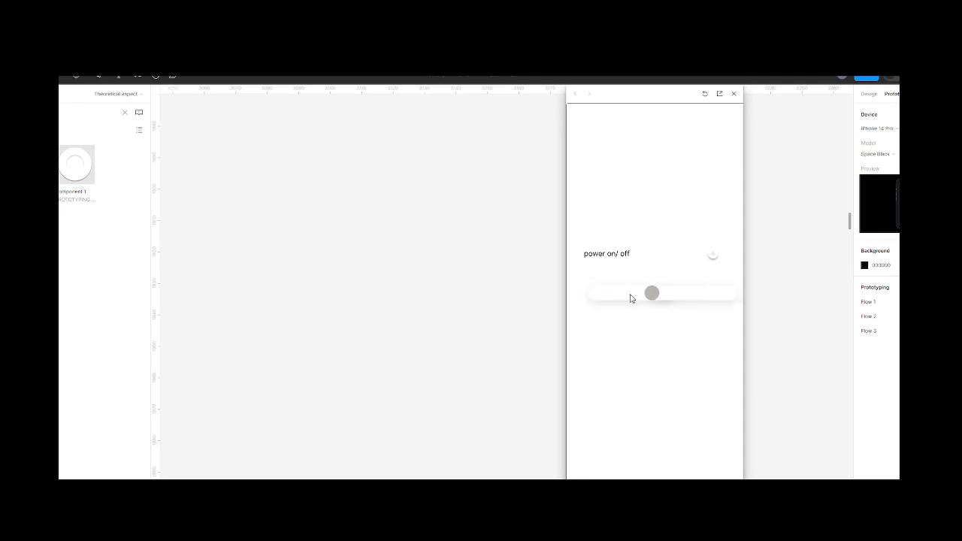
left_click(588, 294)
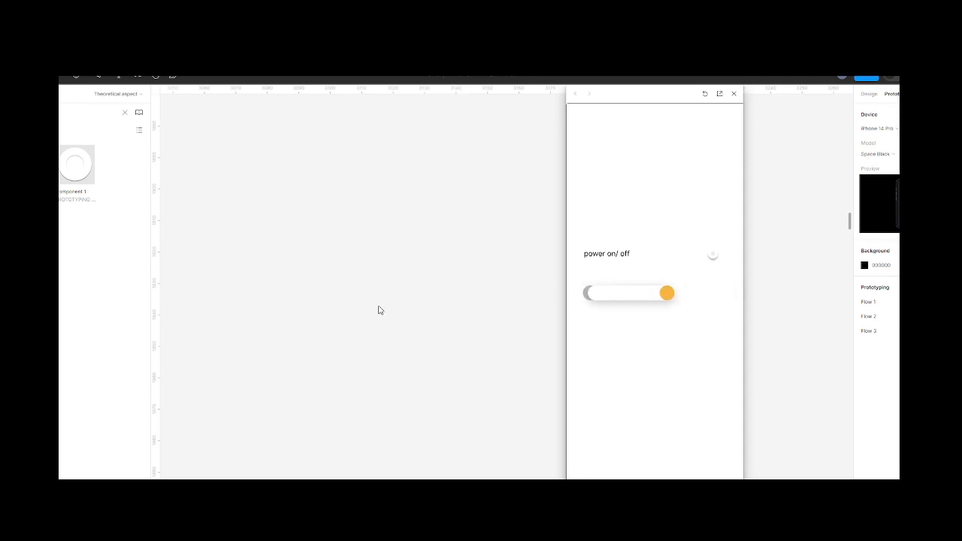
scroll(192, 325, "up", 1)
scroll(194, 325, "left", 4)
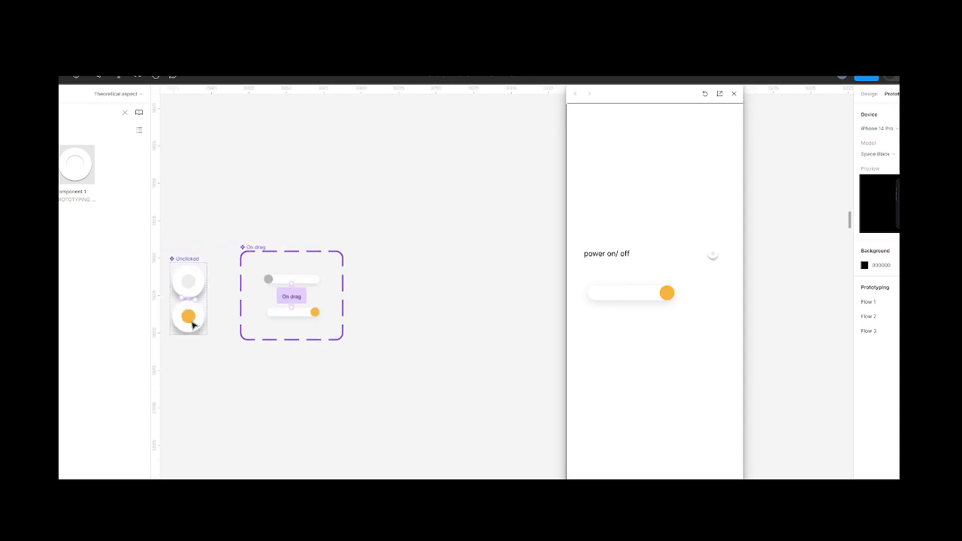
scroll(194, 325, "right", 2)
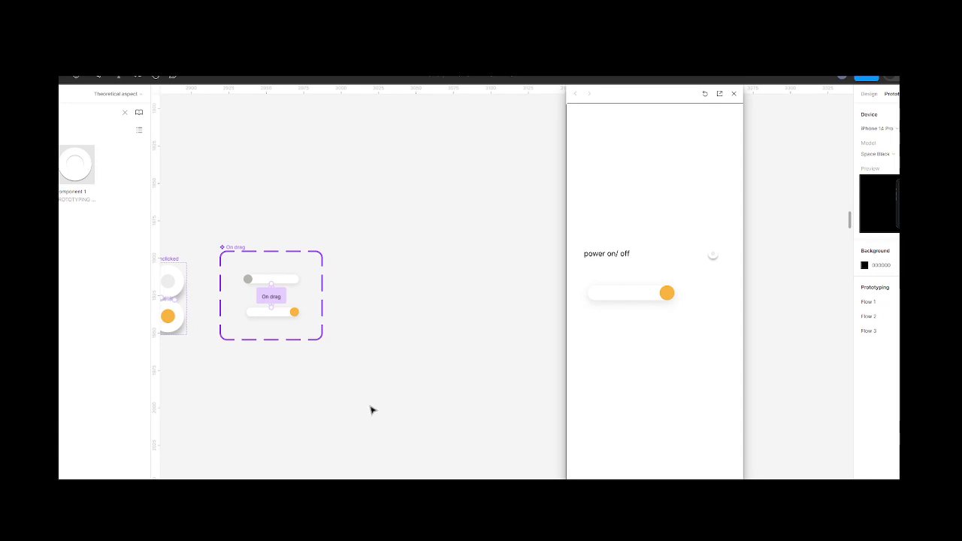
scroll(396, 324, "down", 5)
scroll(396, 325, "right", 5)
scroll(396, 324, "down", 3)
scroll(396, 324, "right", 5)
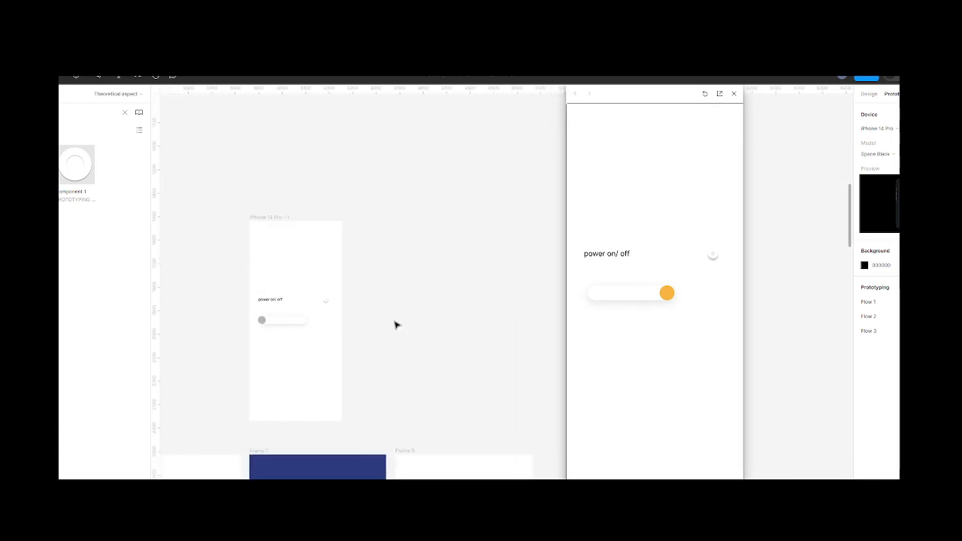
scroll(395, 325, "down", 2)
scroll(395, 325, "right", 1)
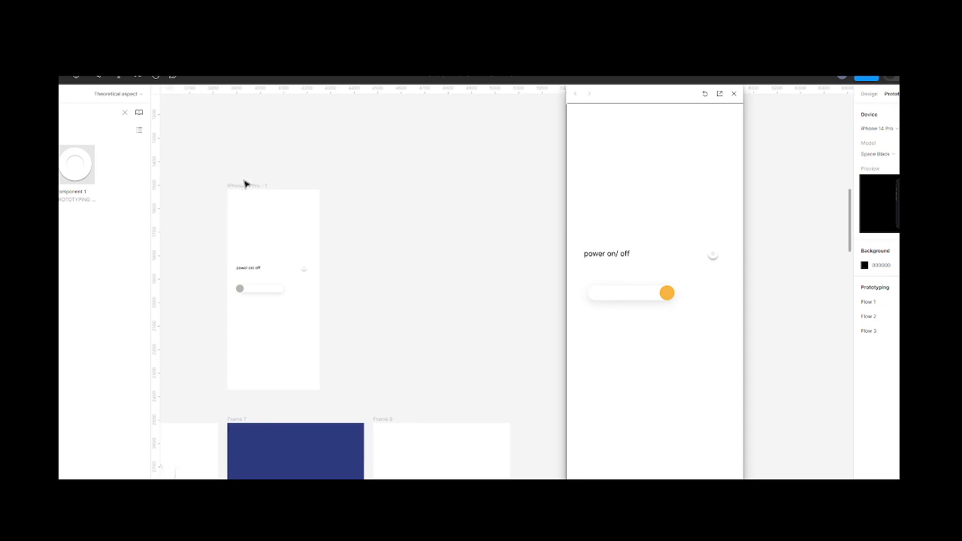
Step: Duplicate the iPhone 14 Pro - 1 frame beside the original and close the preview
left_click(248, 188)
key("ctrl+d")
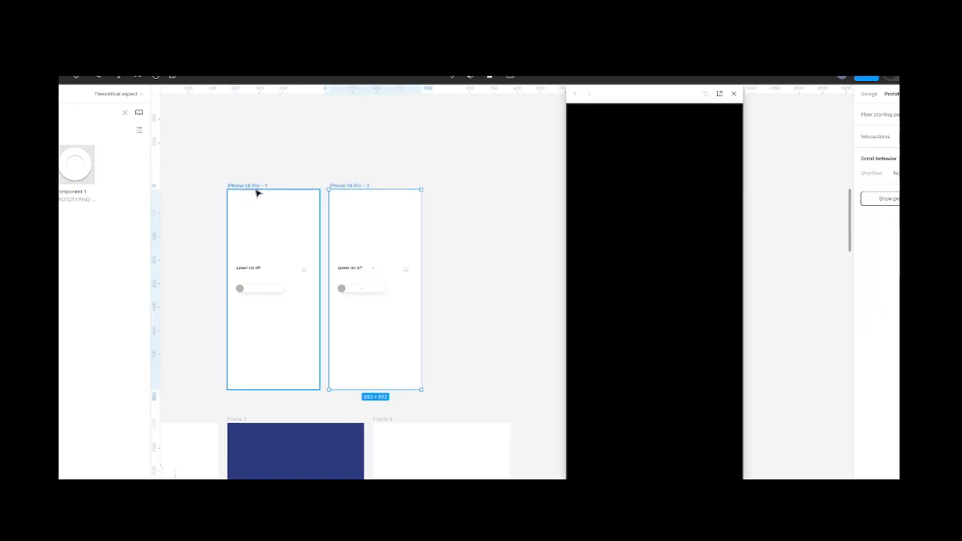
left_click_drag(356, 270, 337, 249)
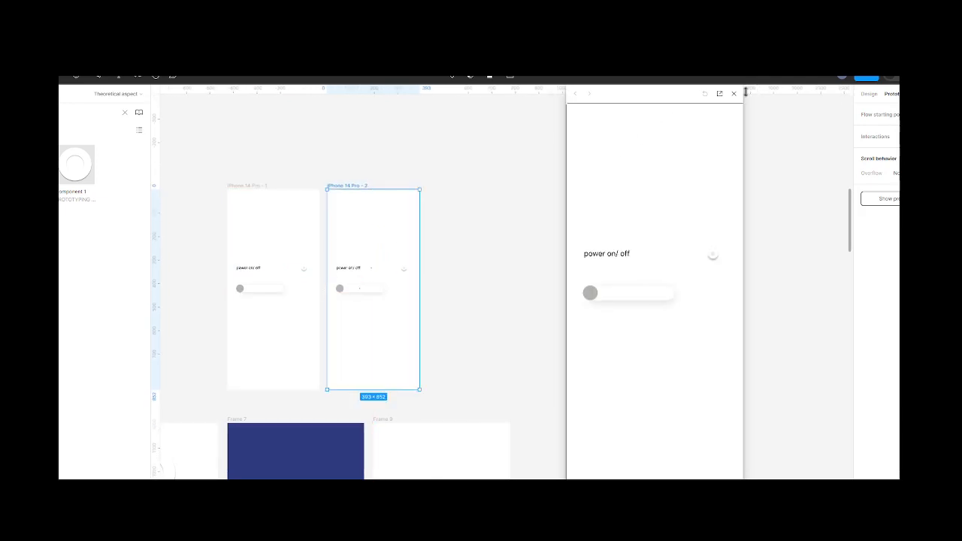
left_click(734, 93)
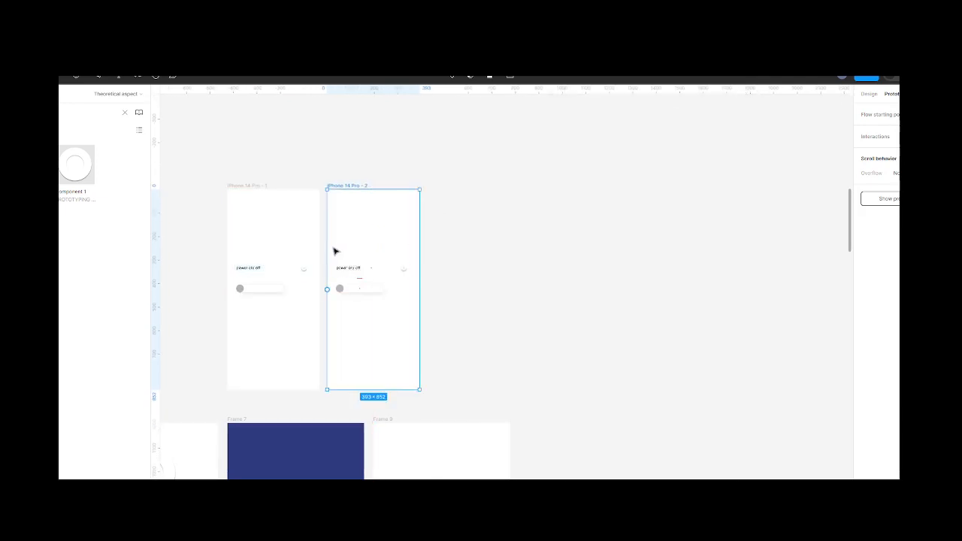
Step: Delete the text and toggle from iPhone 14 Pro - 2 and tint its fill red (845656)
left_click_drag(335, 248, 407, 324)
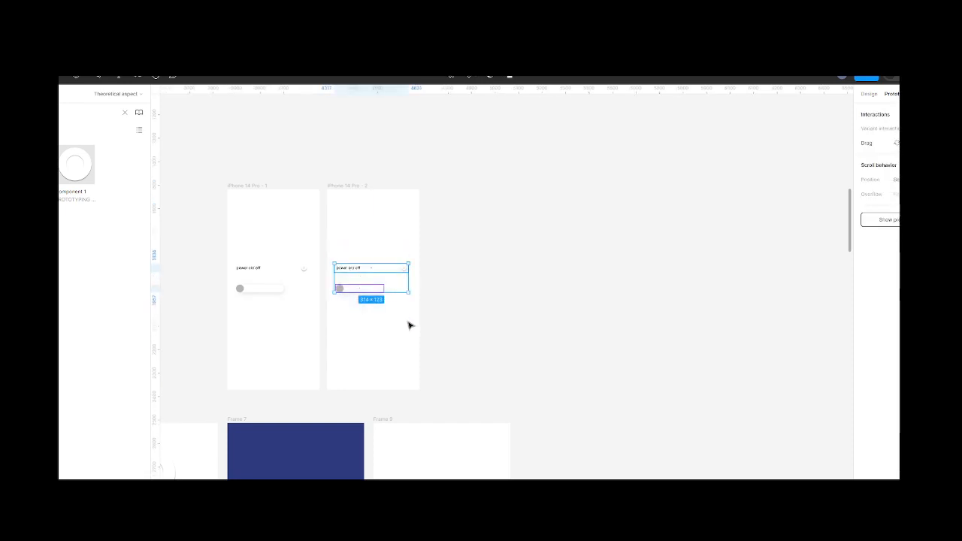
key("Delete")
left_click(365, 186)
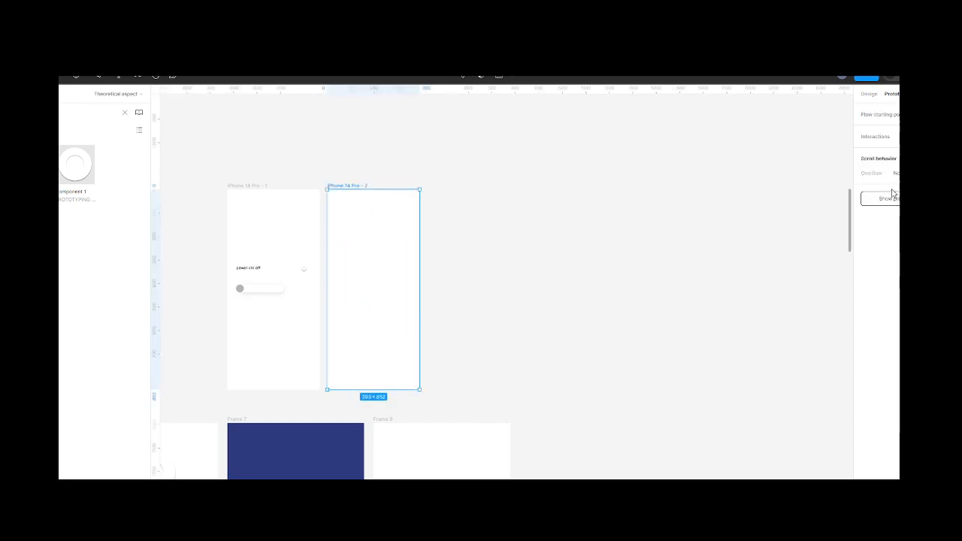
left_click(868, 94)
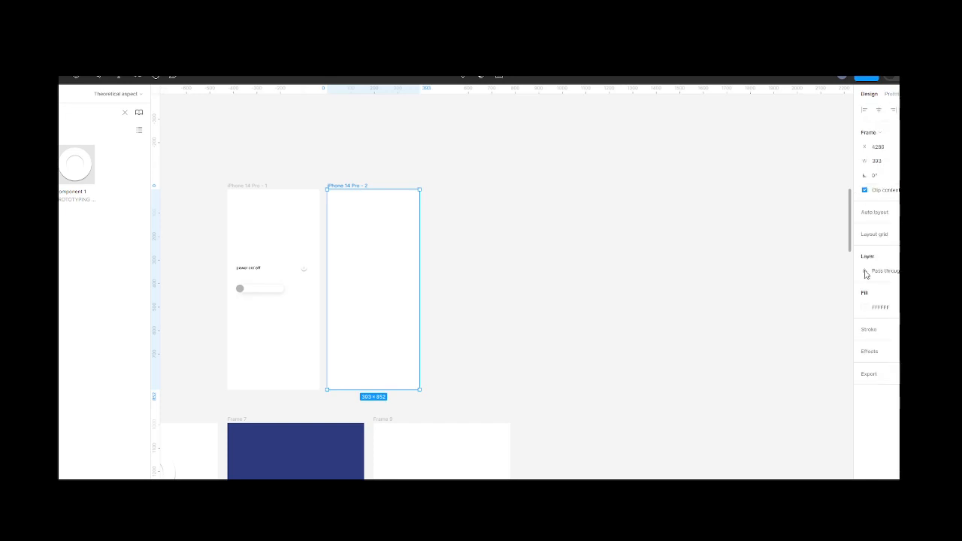
left_click(864, 307)
left_click_drag(831, 295, 784, 341)
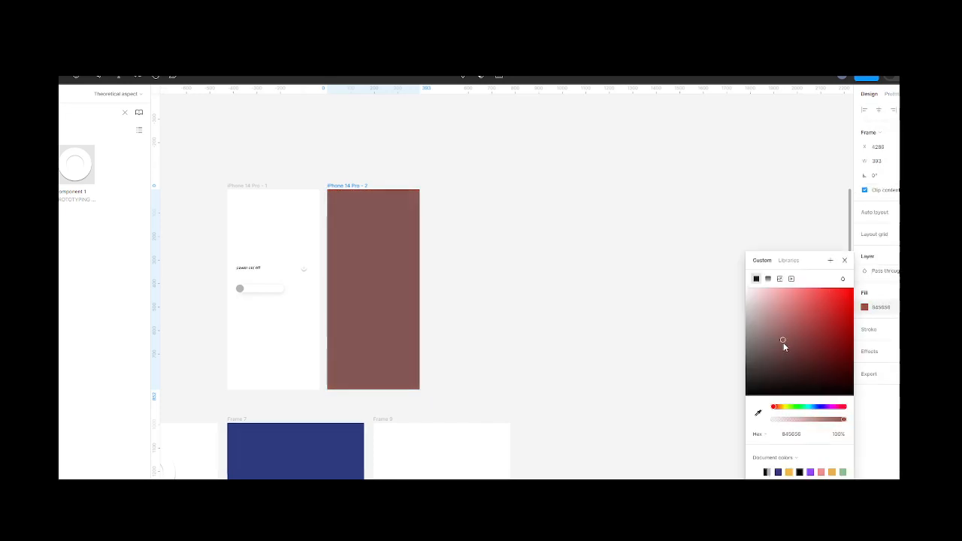
Step: Fill iPhone 14 Pro - 2 with the navy document colour and place the circle component inside
left_click(784, 471)
left_click(486, 372)
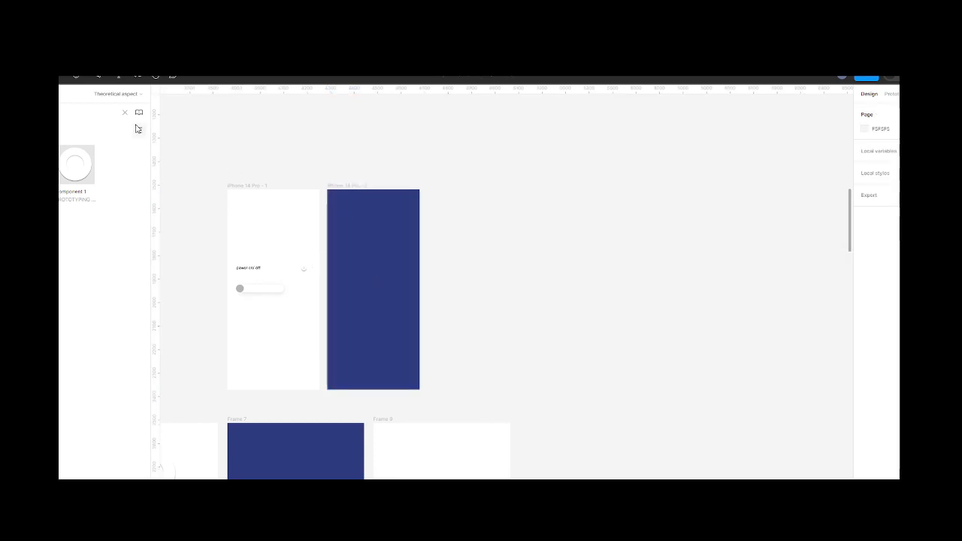
left_click_drag(79, 168, 375, 289)
Step: Duplicate the navy frame as iPhone 14 Pro - 3 and delete its circle
left_click(362, 188)
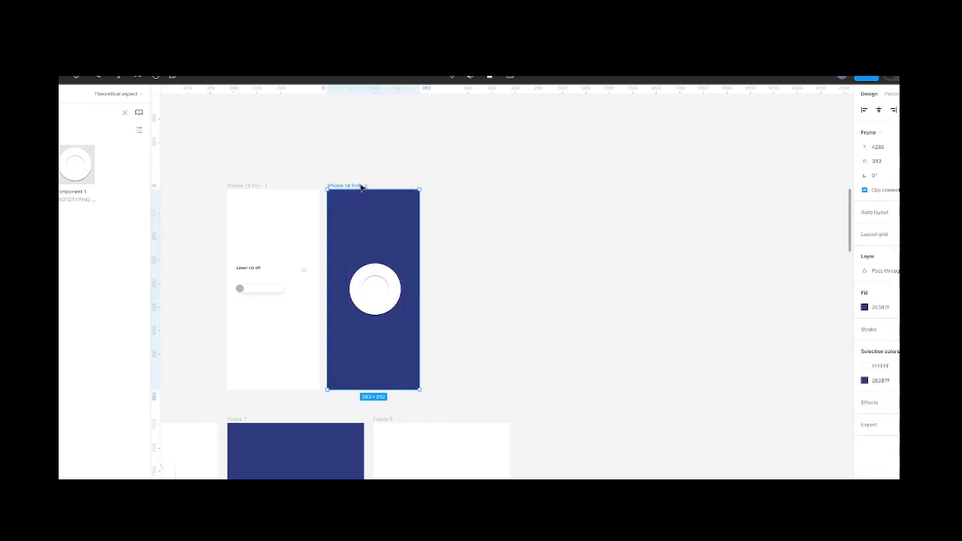
key("ctrl+d")
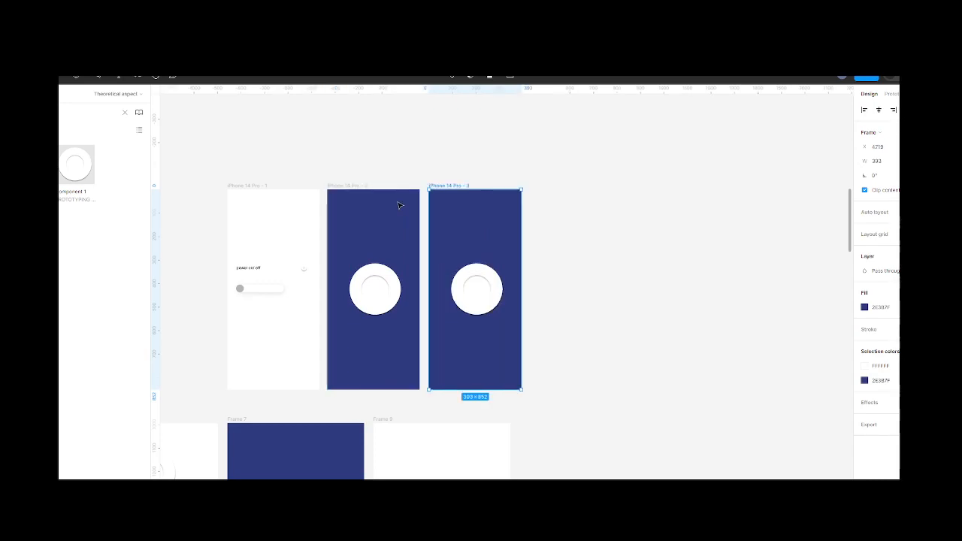
left_click(477, 285)
key("Delete")
left_click(570, 307)
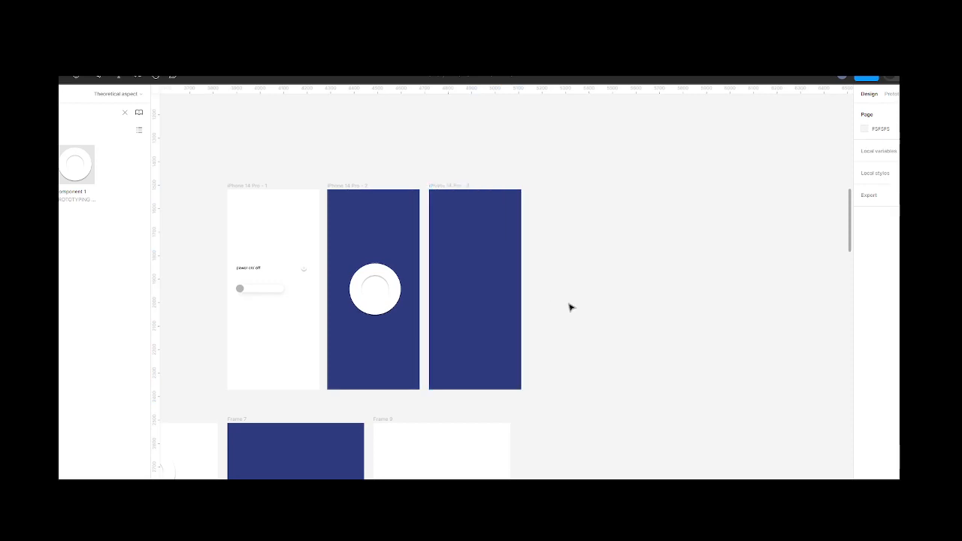
Step: Fill iPhone 14 Pro - 3 with the orange document colour
left_click(457, 192)
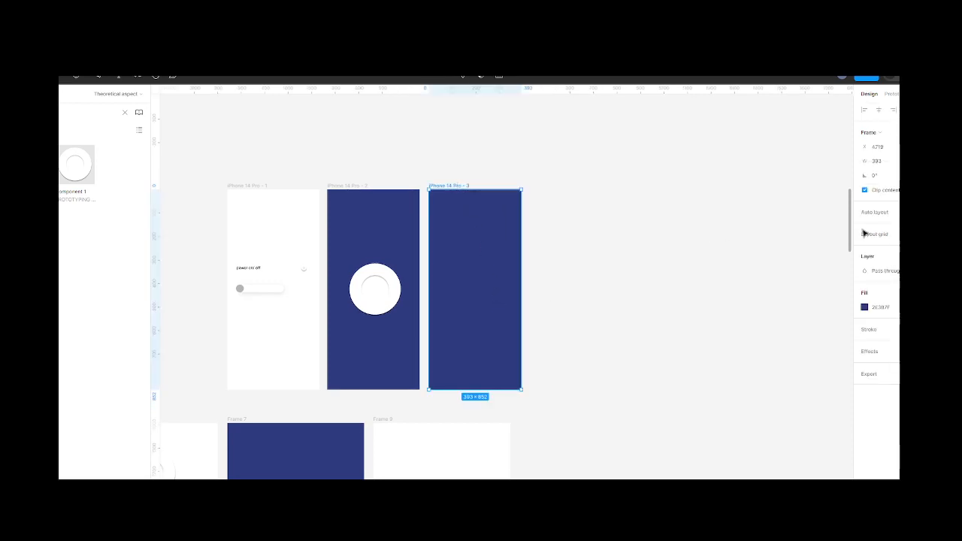
left_click(864, 307)
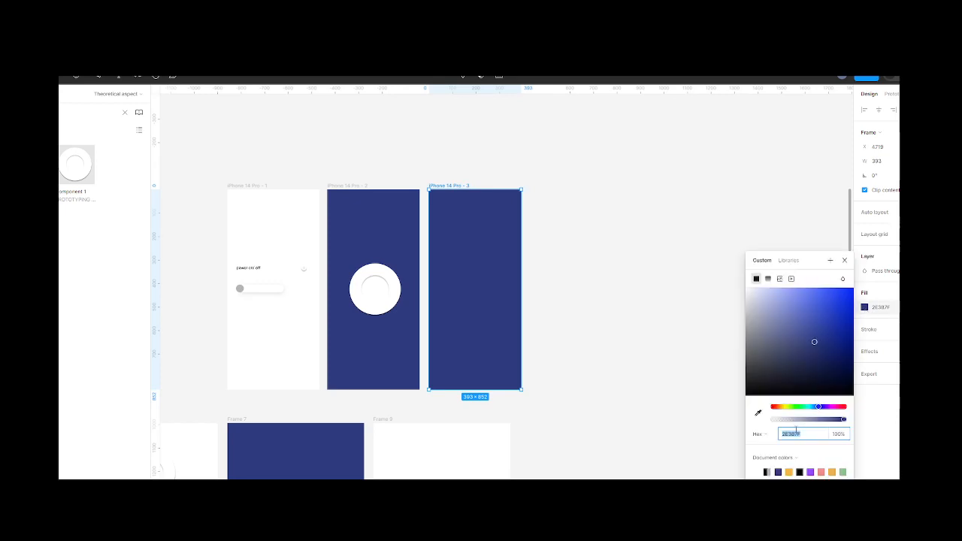
left_click(788, 472)
left_click(607, 381)
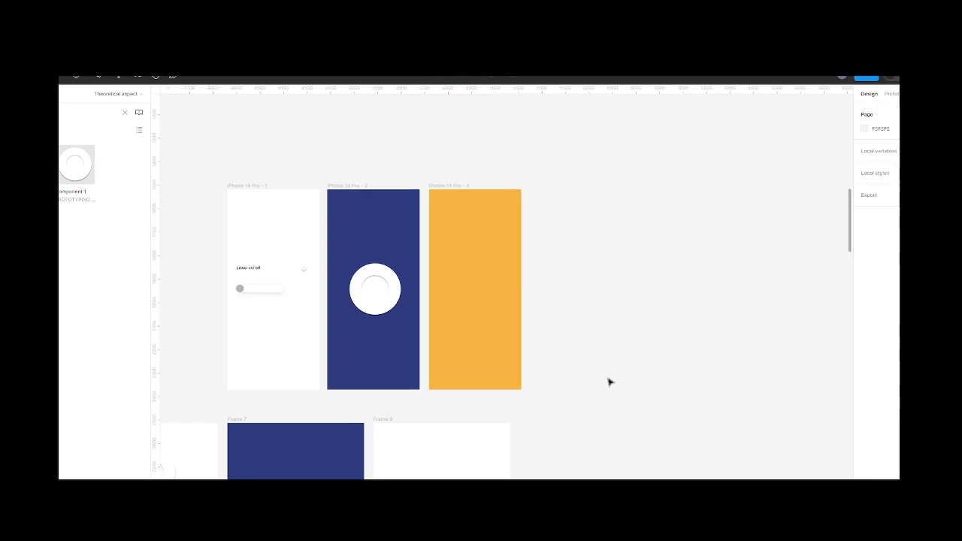
left_click(351, 187)
Step: Link the navy frame's circle to the orange iPhone 14 Pro - 3 frame, triggered On drag
left_click(893, 95)
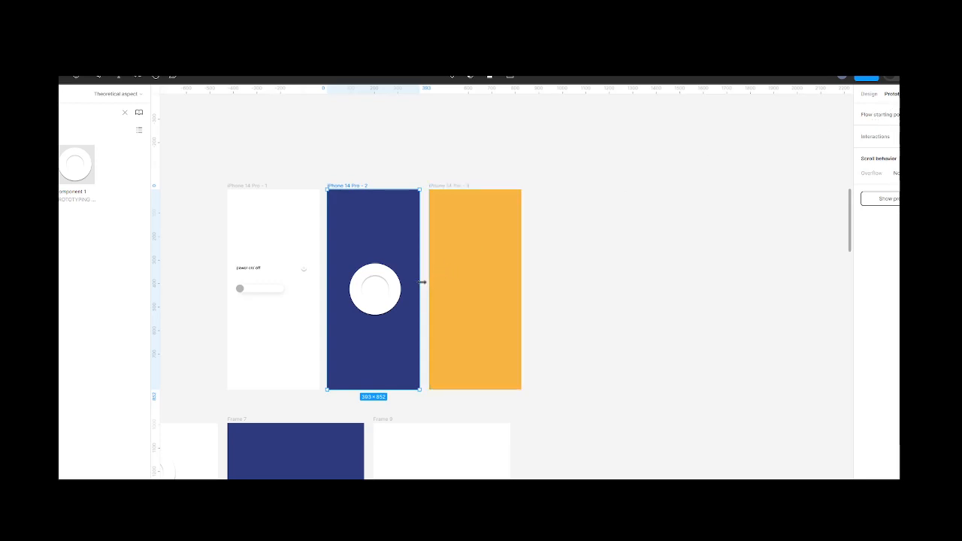
left_click_drag(419, 290, 449, 277)
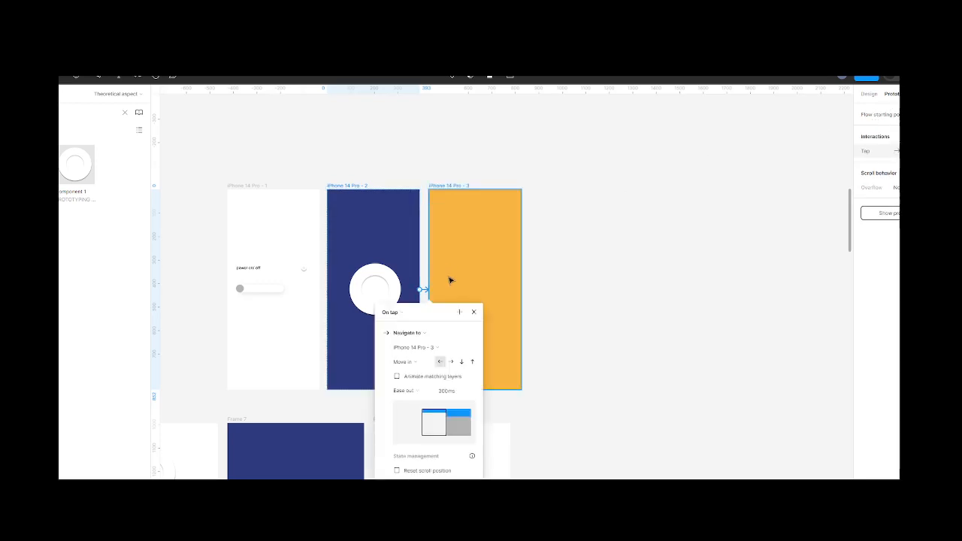
left_click(405, 314)
left_click(405, 323)
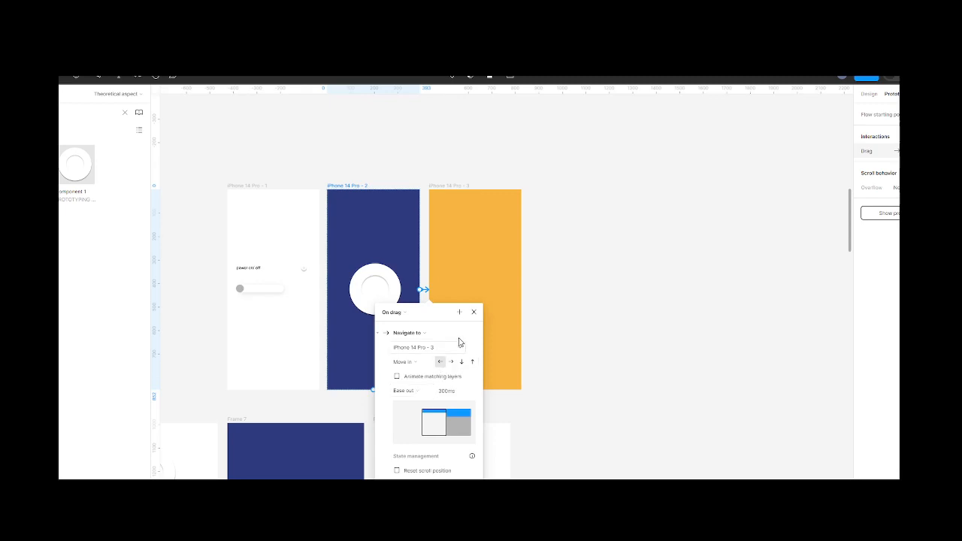
left_click(475, 312)
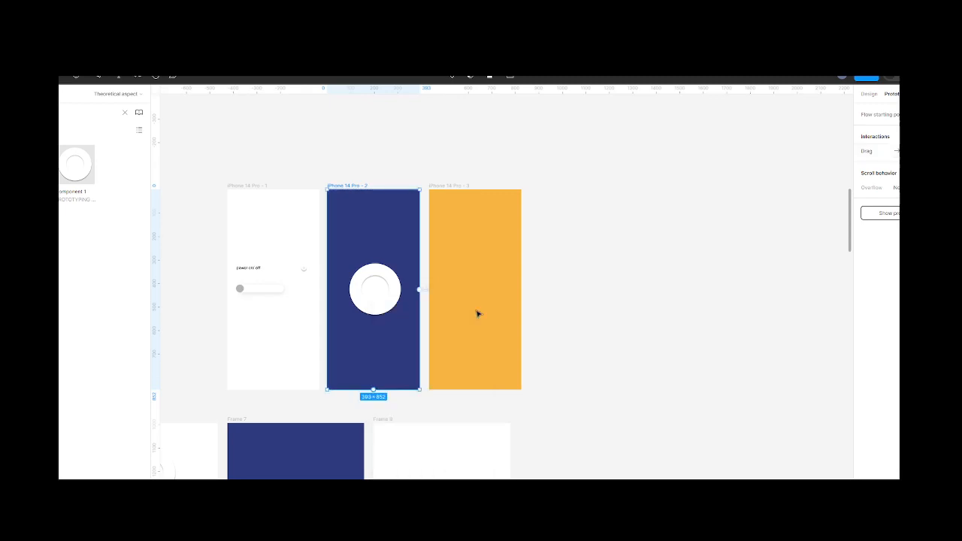
Step: Link the orange frame back to the navy one On drag with Navigate to and Move in
left_click(449, 188)
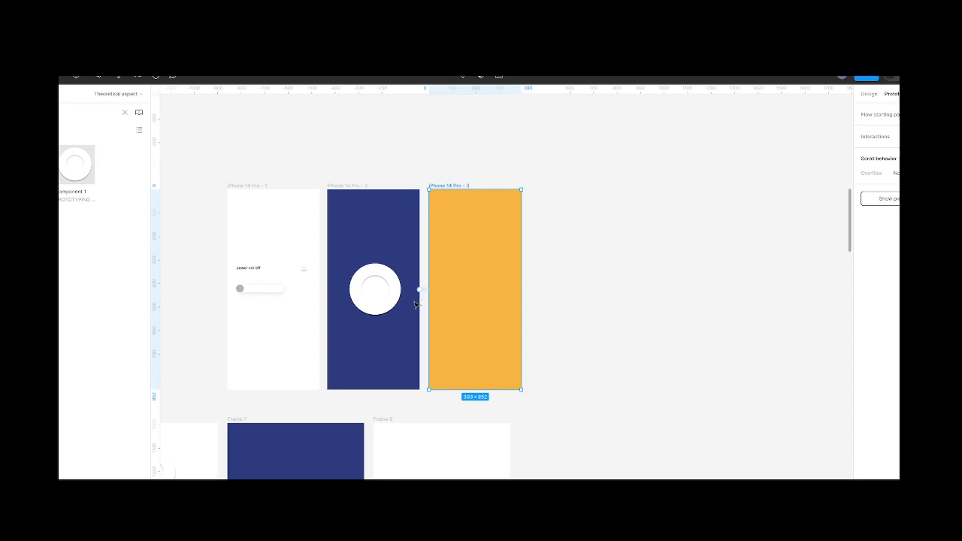
left_click_drag(429, 296, 409, 304)
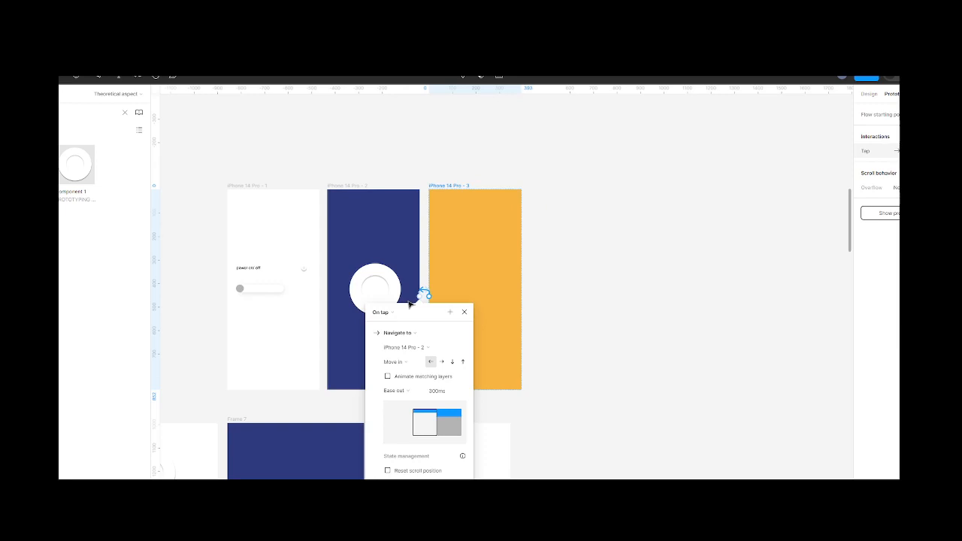
left_click(442, 362)
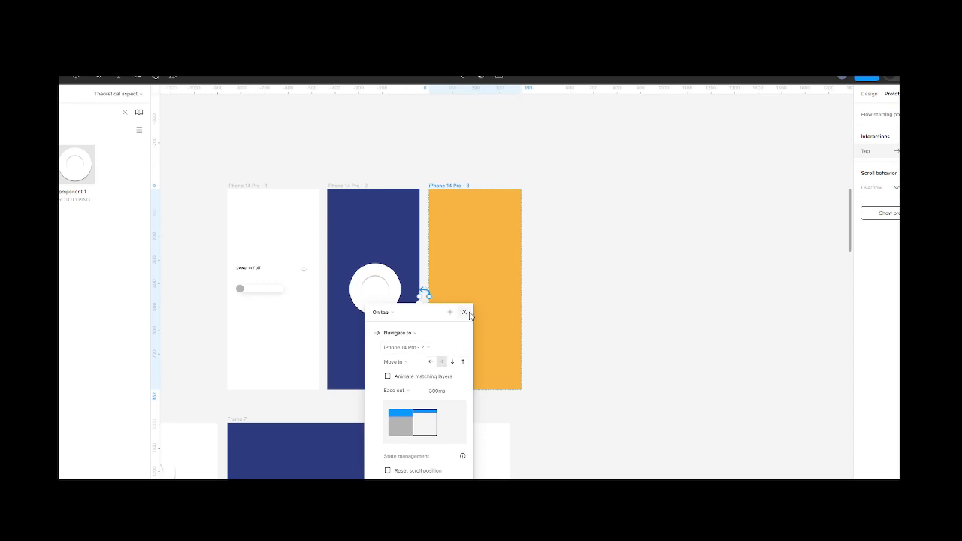
left_click(399, 313)
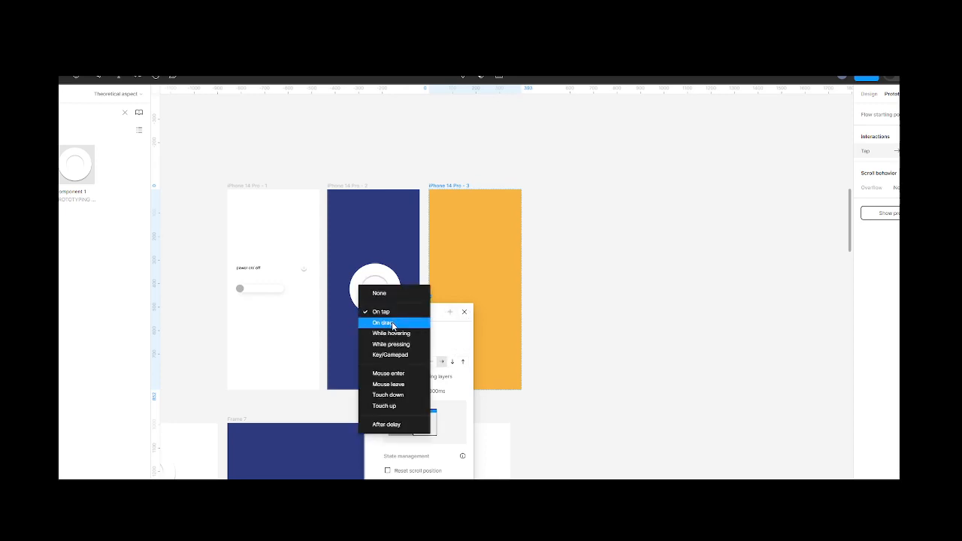
left_click(399, 324)
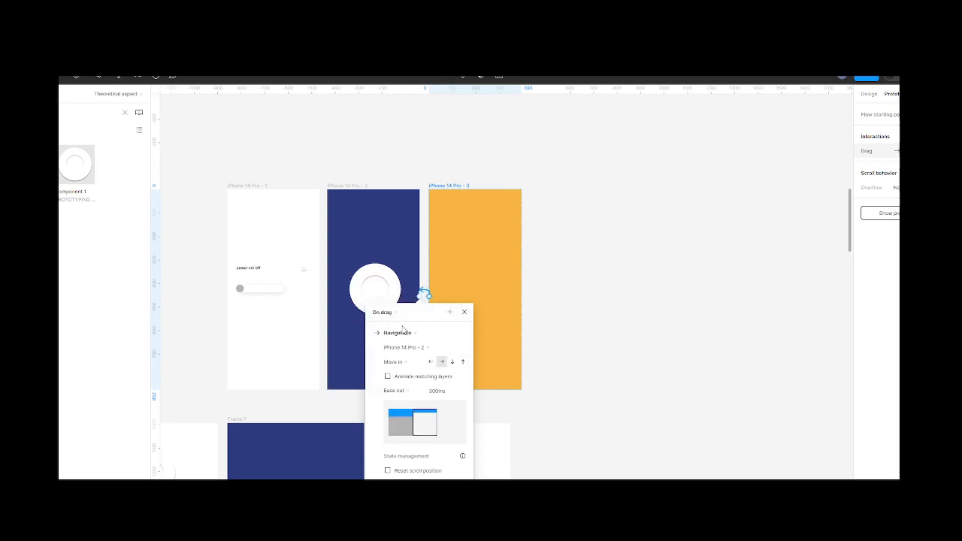
left_click(450, 335)
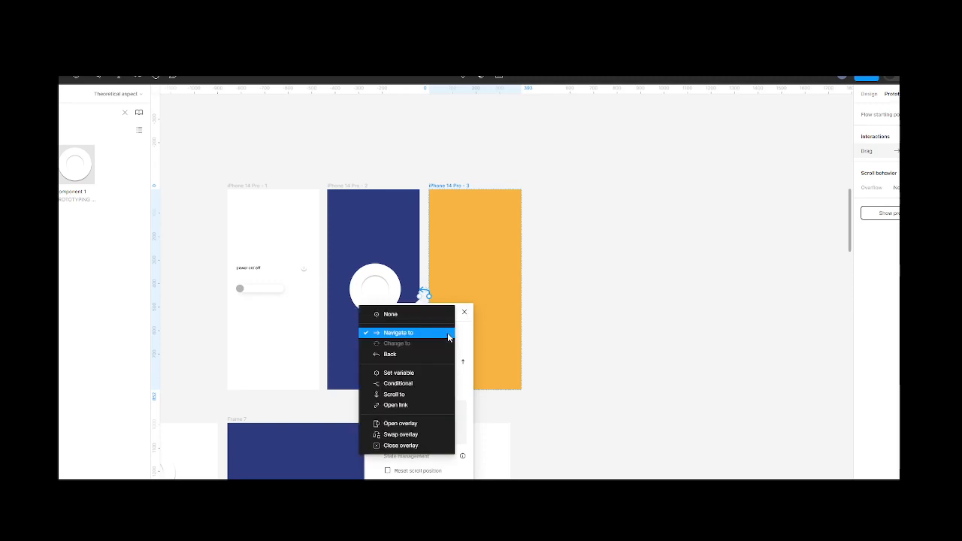
left_click(448, 335)
left_click(464, 312)
left_click(353, 186)
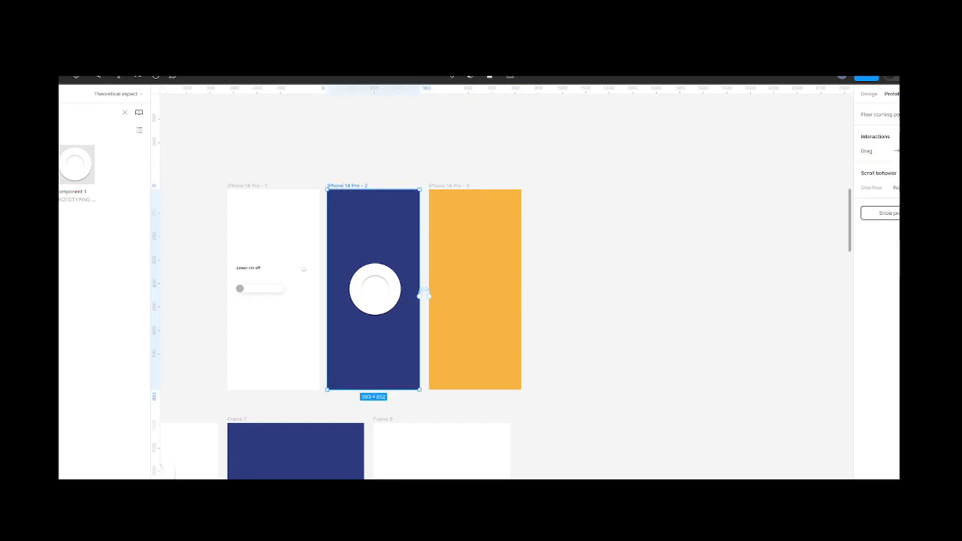
left_click(899, 78)
left_click(894, 106)
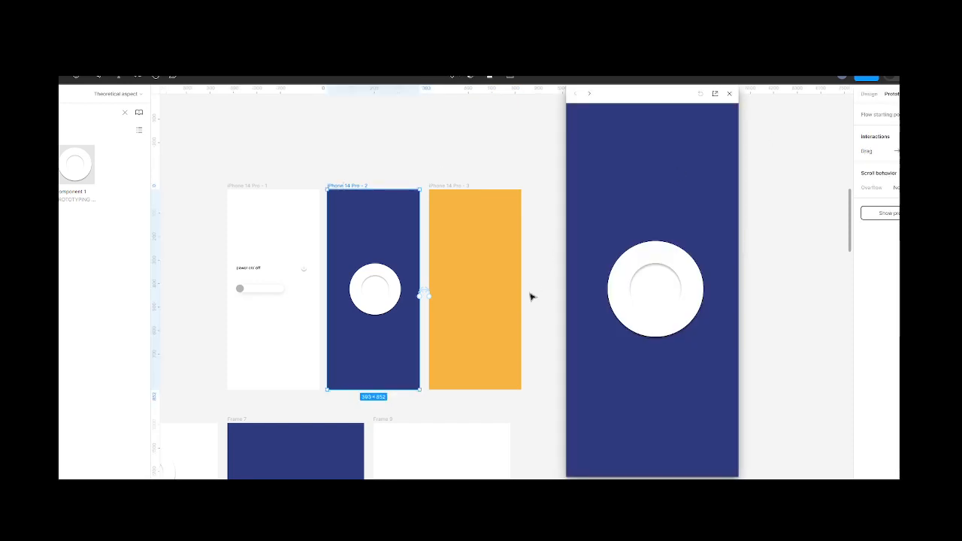
left_click_drag(721, 302, 564, 313)
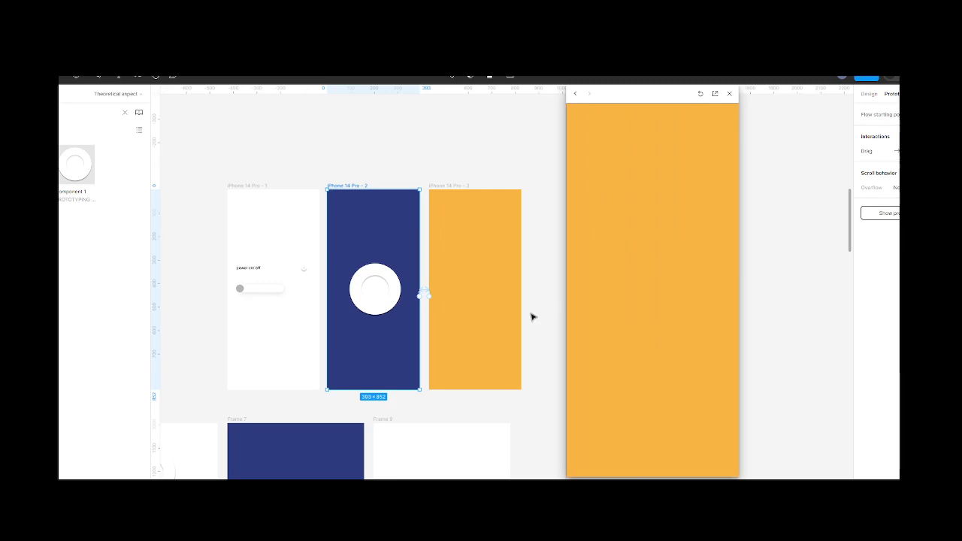
left_click_drag(601, 300, 848, 278)
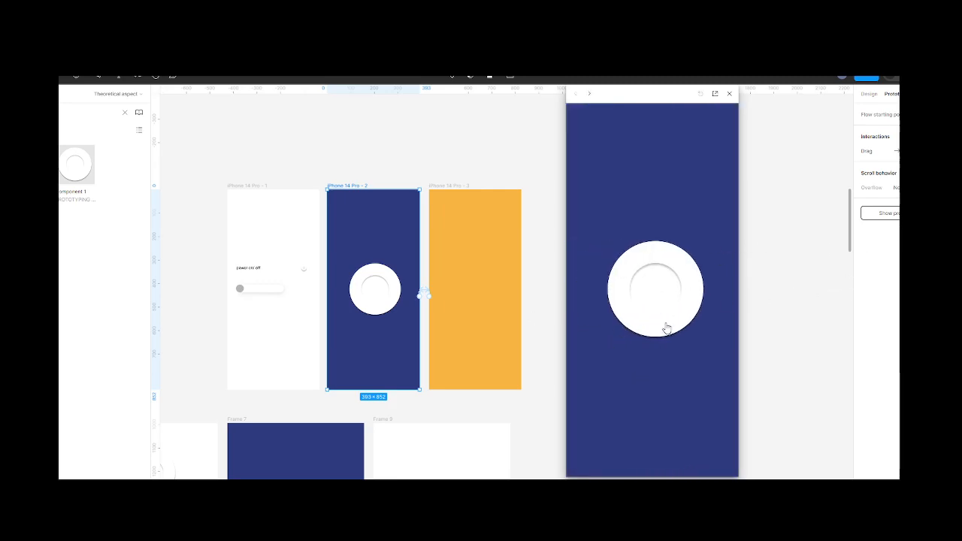
left_click(728, 94)
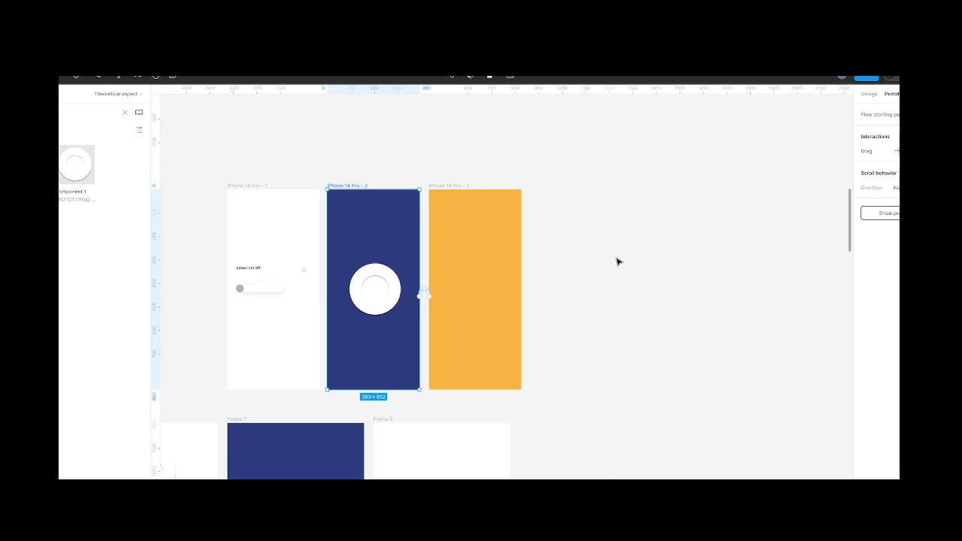
left_click(595, 303)
scroll(595, 302, "down", 3)
scroll(595, 302, "left", 7)
Step: Create a text layer reading 'Button' on empty canvas
scroll(595, 304, "left", 2)
scroll(595, 304, "down", 1)
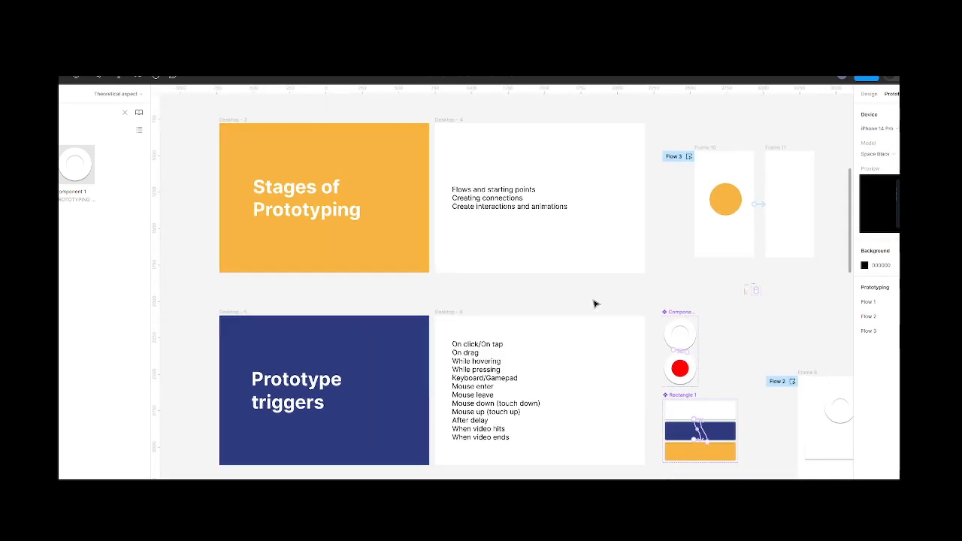
scroll(595, 305, "right", 3)
scroll(595, 304, "down", 3)
scroll(595, 303, "down", 2)
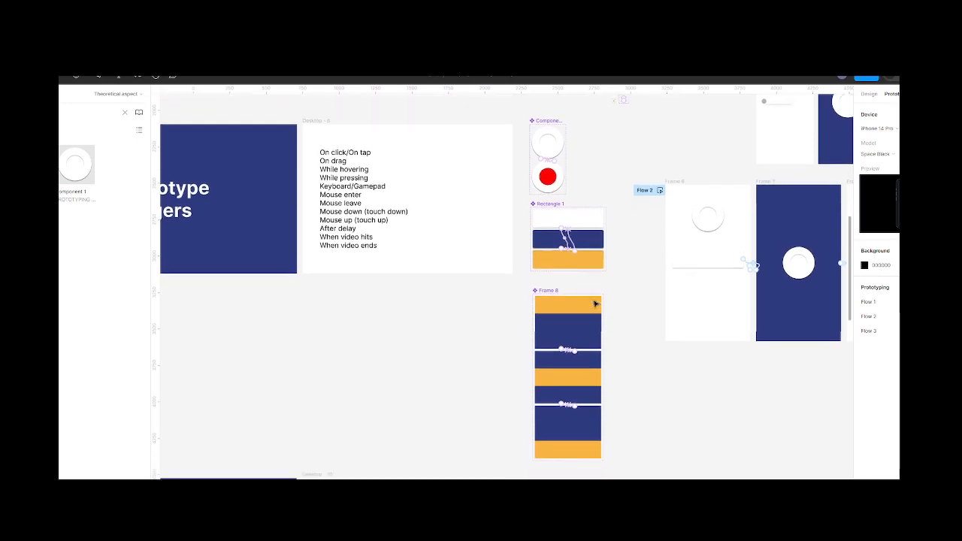
scroll(476, 348, "down", 2)
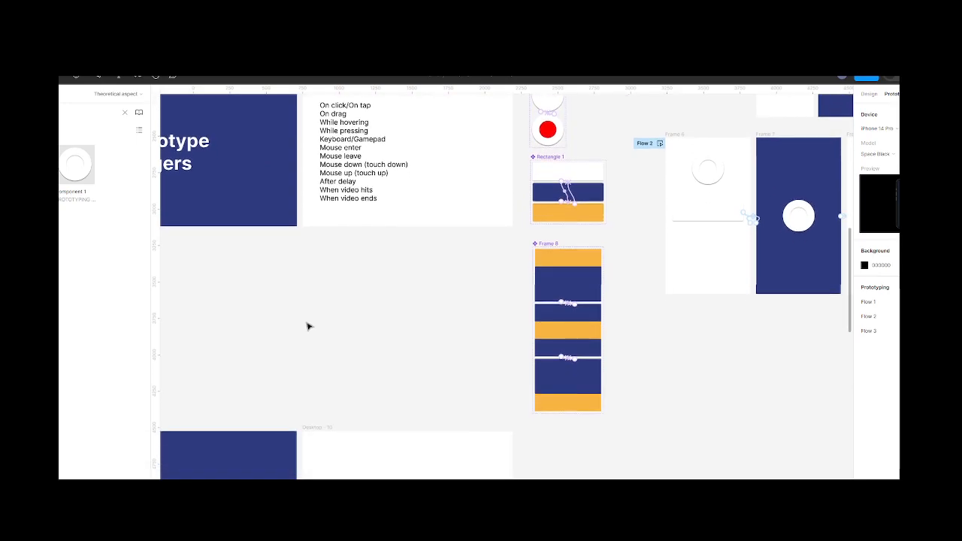
left_click(83, 79)
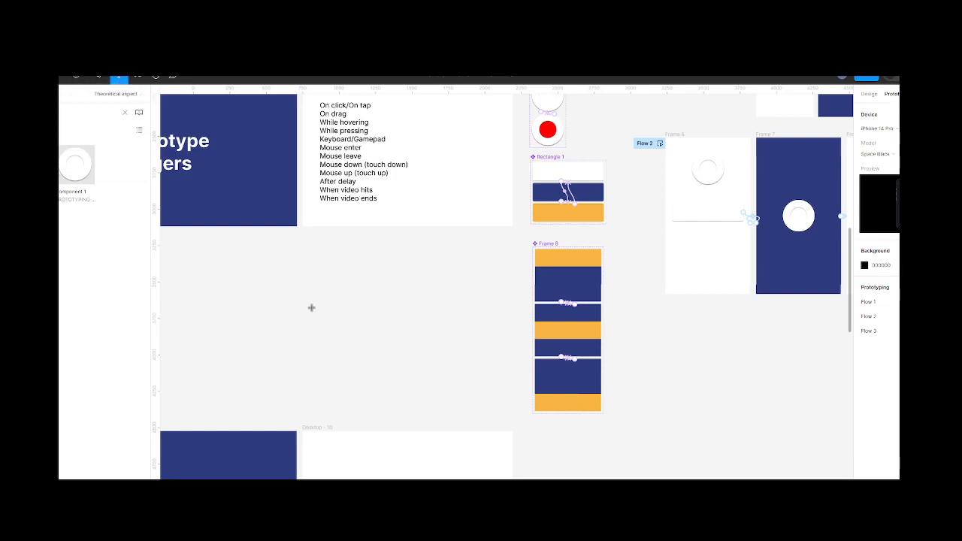
left_click(339, 332)
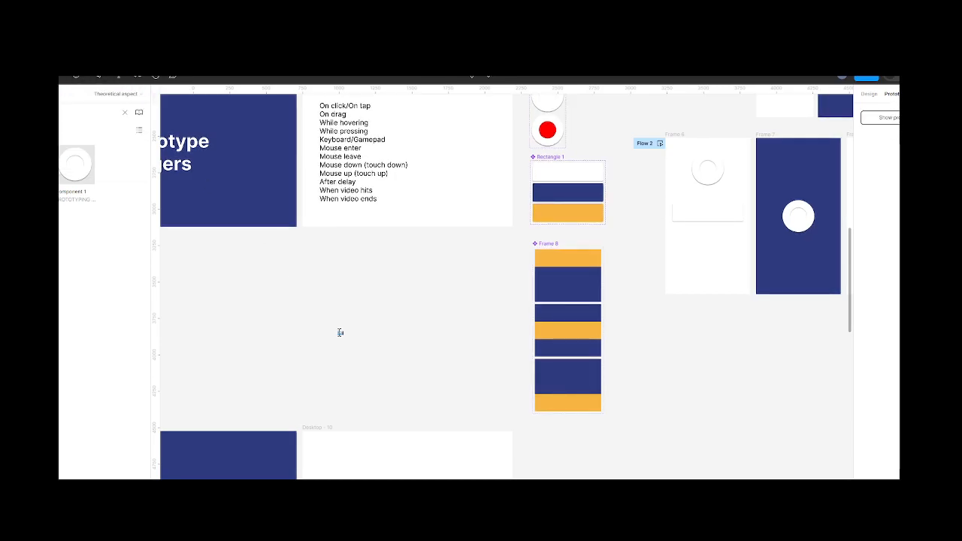
left_click(869, 94)
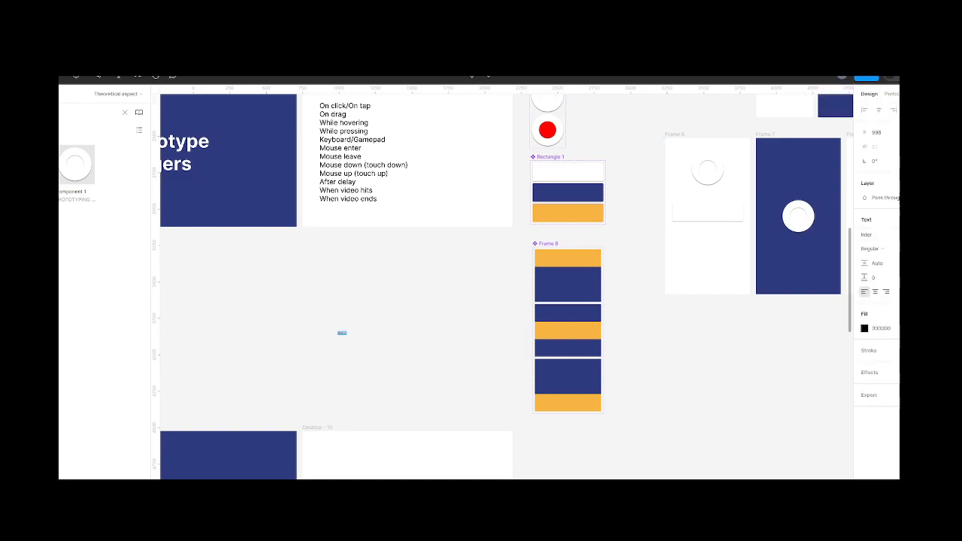
type("Button")
Step: Wrap the Button text in an auto-layout frame, Frame 13, with Shift+A
key("ctrl+a")
scroll(341, 345, "up", 5, "ctrl")
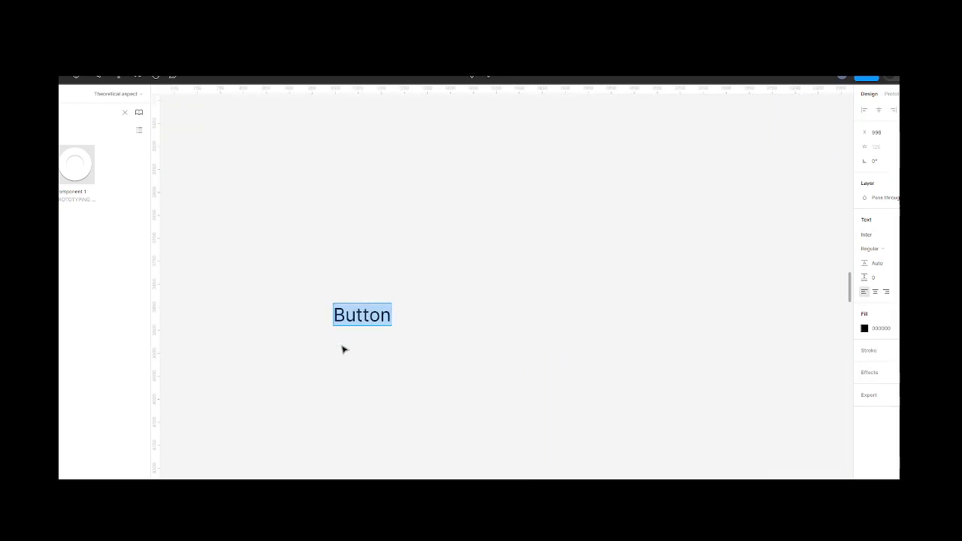
key("Escape")
key("shift+a")
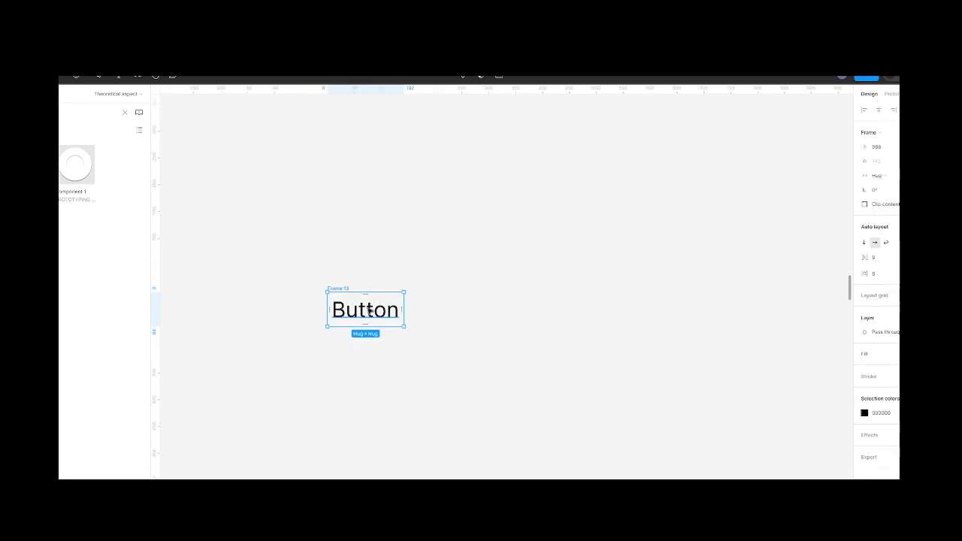
Step: Widen Frame 13 to 230 and fill it with the navy document colour
left_click_drag(405, 316, 450, 314)
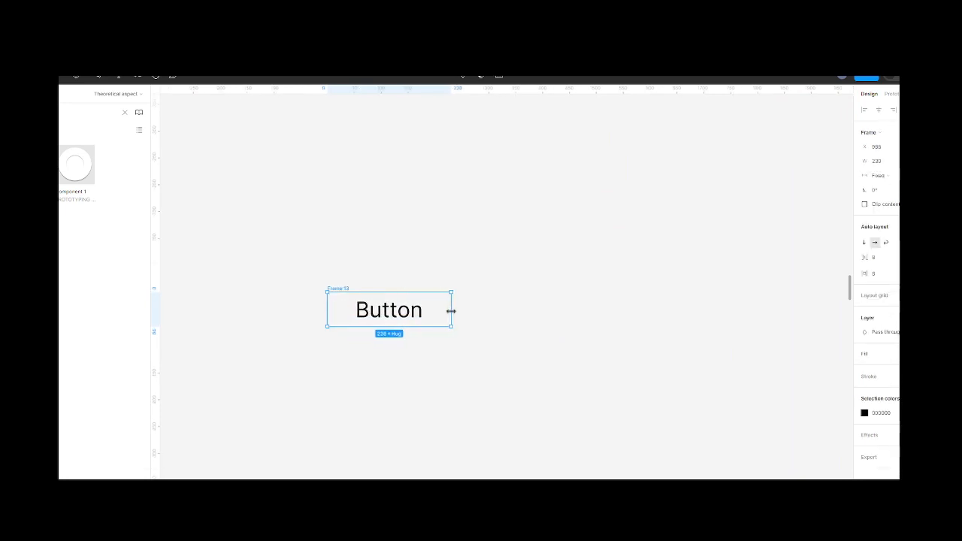
left_click(894, 353)
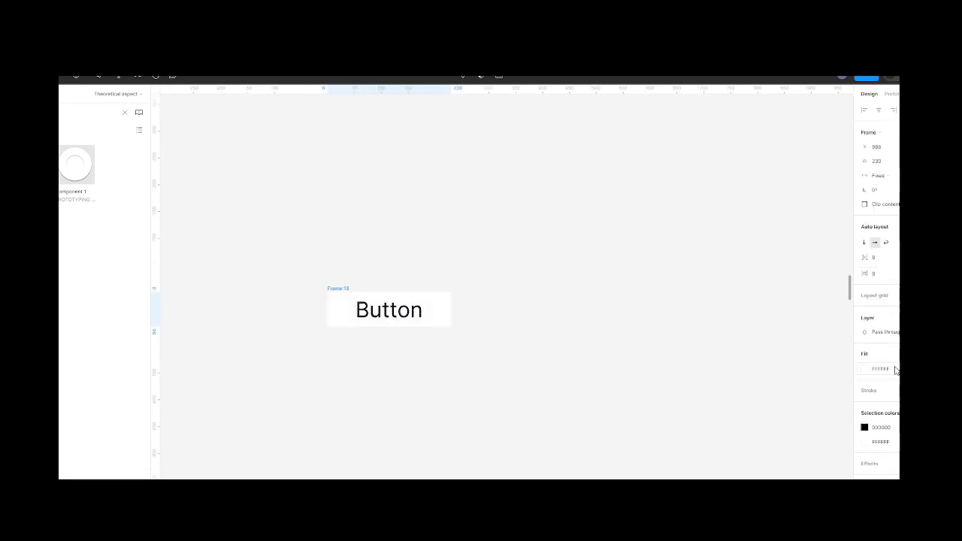
left_click(864, 369)
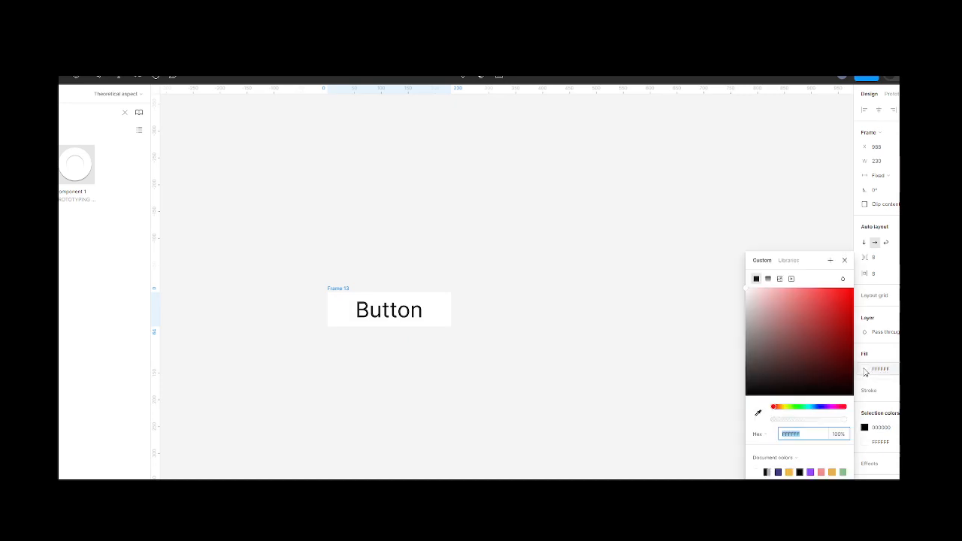
left_click(778, 472)
Step: Make the Button text white (FFFFFF)
double_click(413, 316)
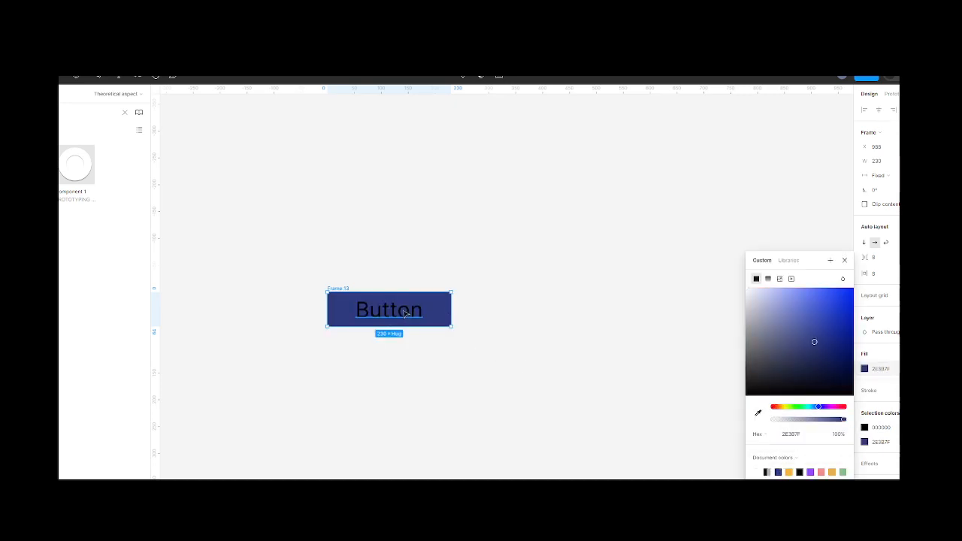
left_click(865, 344)
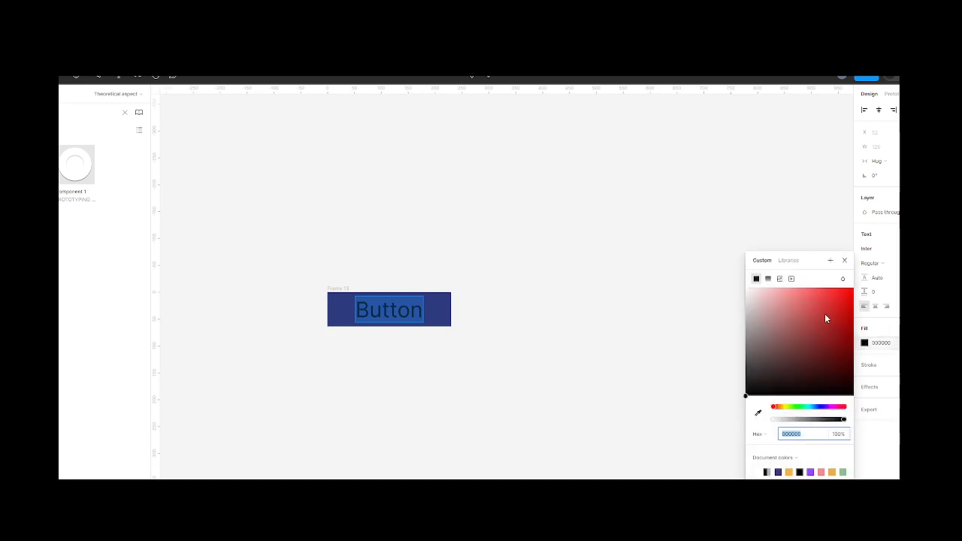
left_click_drag(824, 315, 679, 282)
key("Escape")
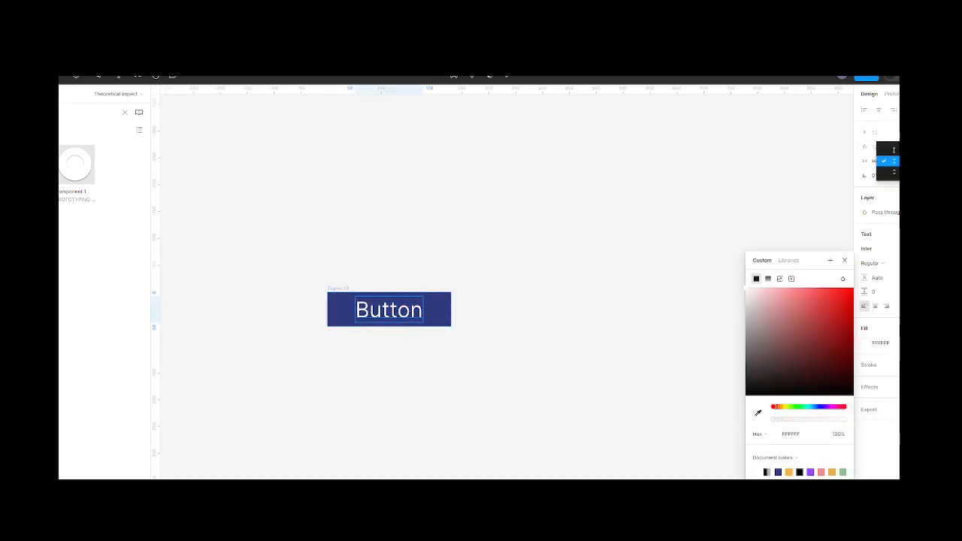
Step: Give Frame 13 rounded corners
left_click(342, 290)
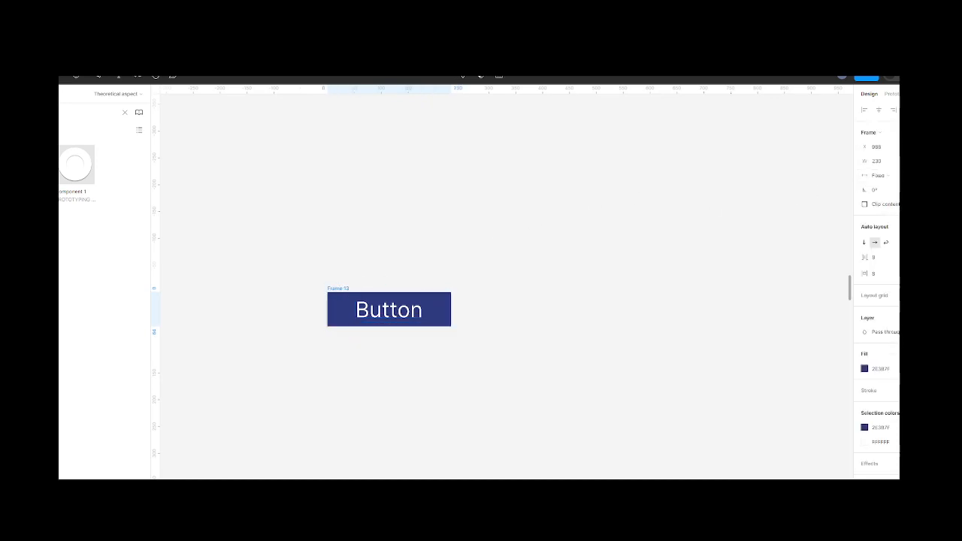
key("Return")
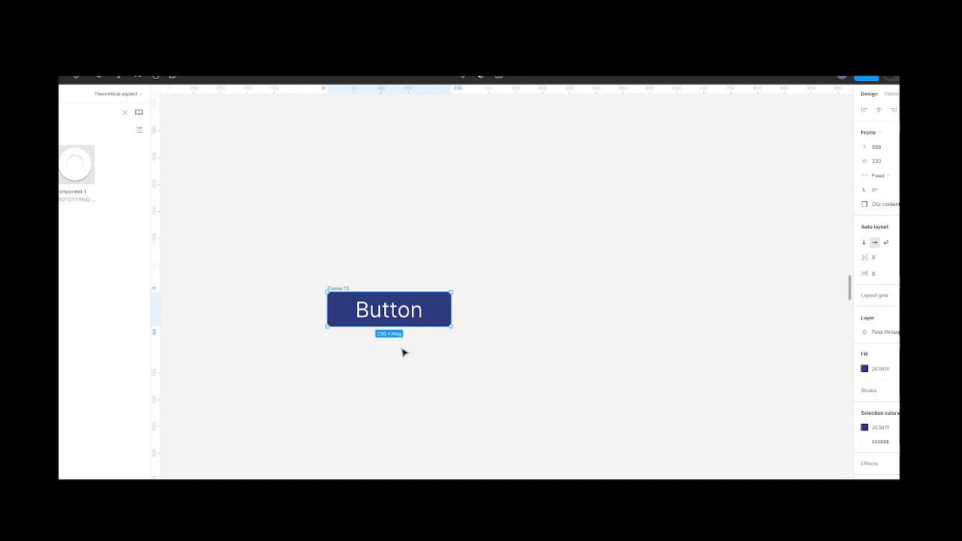
left_click(455, 329)
Step: Turn Frame 13 into a component and add a second button variant
left_click(346, 290)
left_click(463, 77)
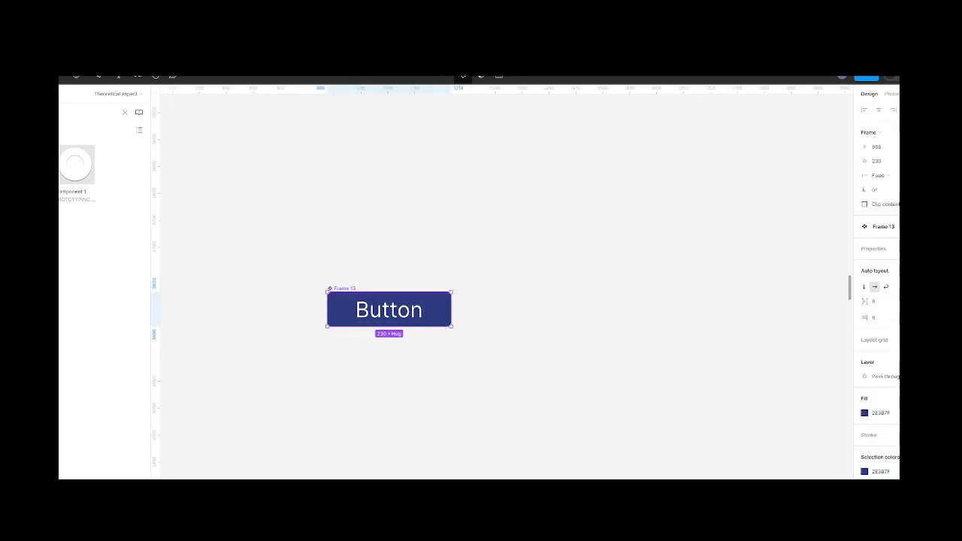
left_click(466, 80)
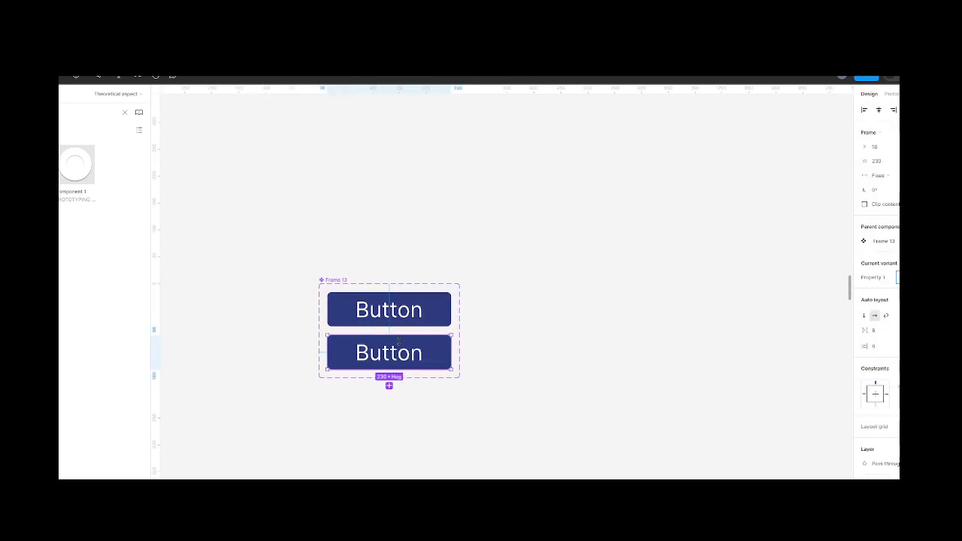
scroll(409, 347, "up", 3)
scroll(414, 349, "left", 1)
scroll(413, 350, "up", 3)
scroll(413, 350, "left", 1)
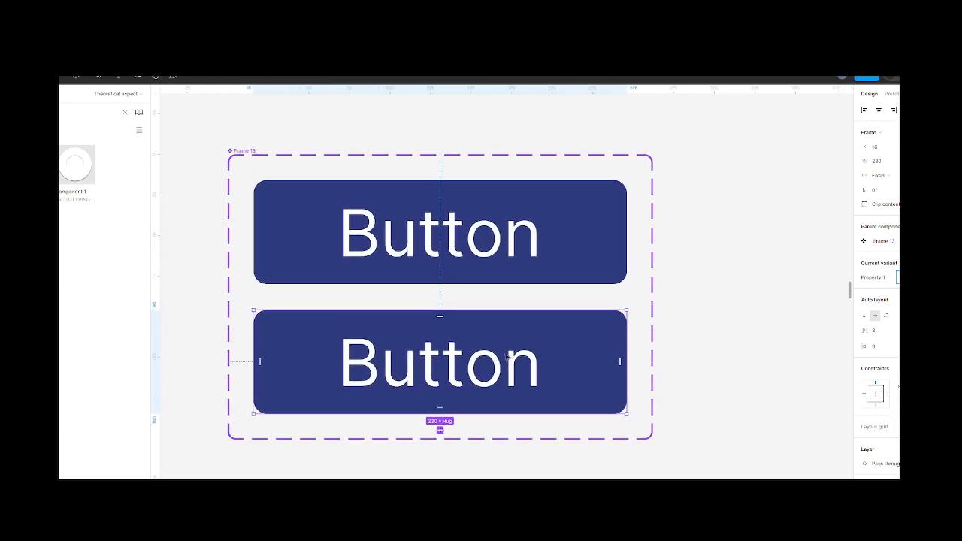
scroll(531, 362, "down", 2)
scroll(530, 362, "down", 1)
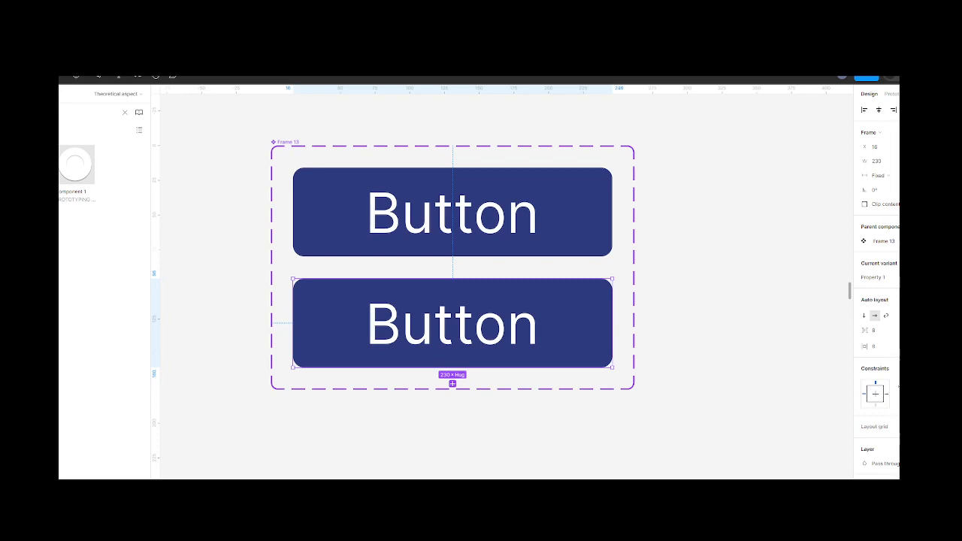
Step: Darken the lower button variant's fill to 0C1A65
left_click(865, 499)
left_click(840, 355)
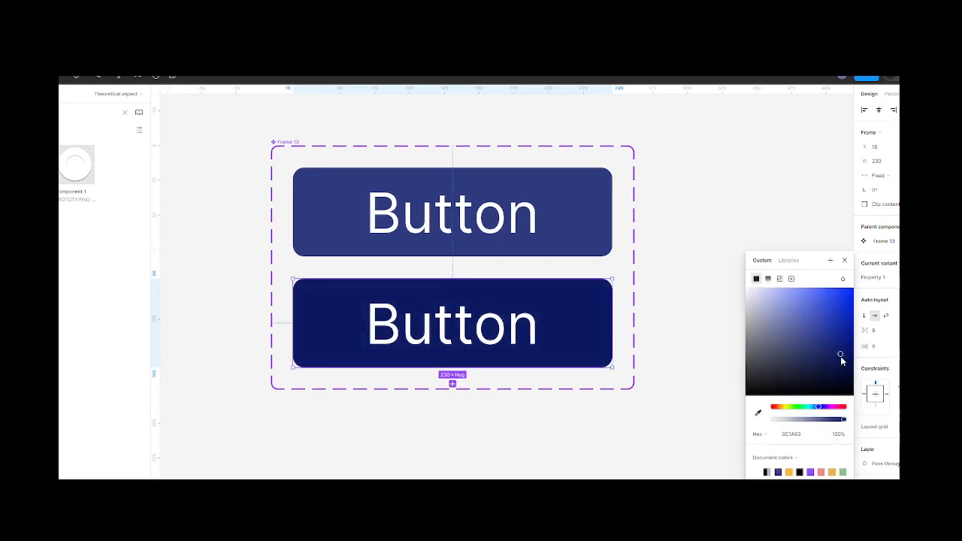
key("Escape")
left_click(697, 321)
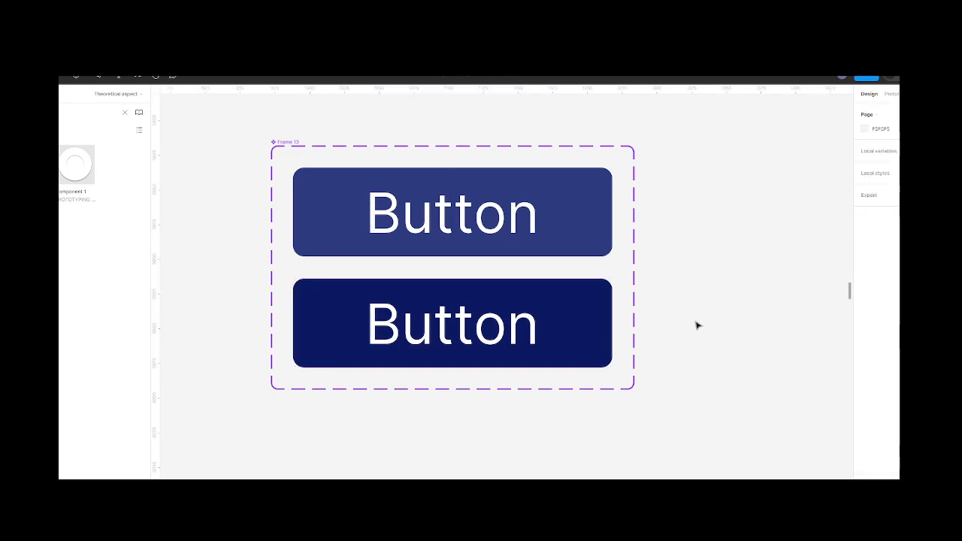
Step: Duplicate the upper, lighter button as a third variant
left_click(568, 239)
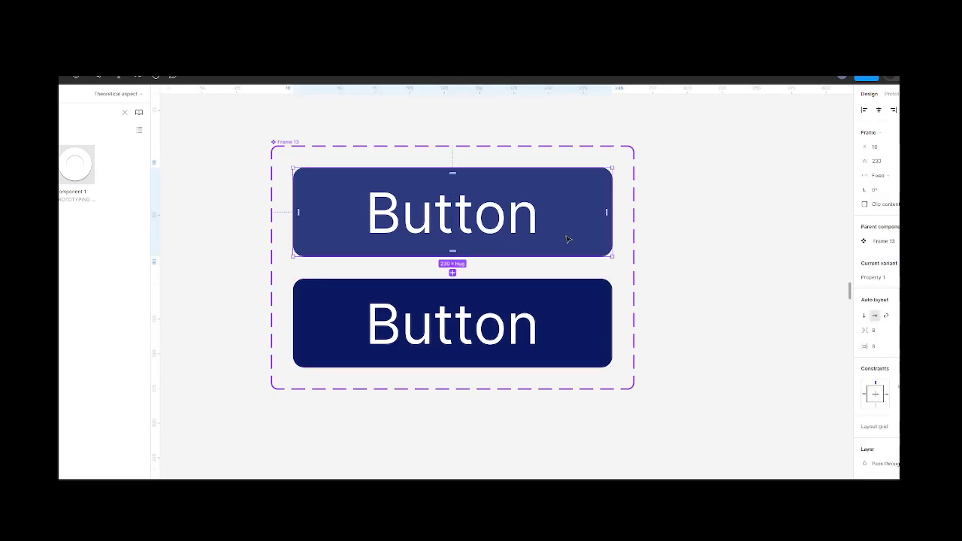
key("ctrl+d")
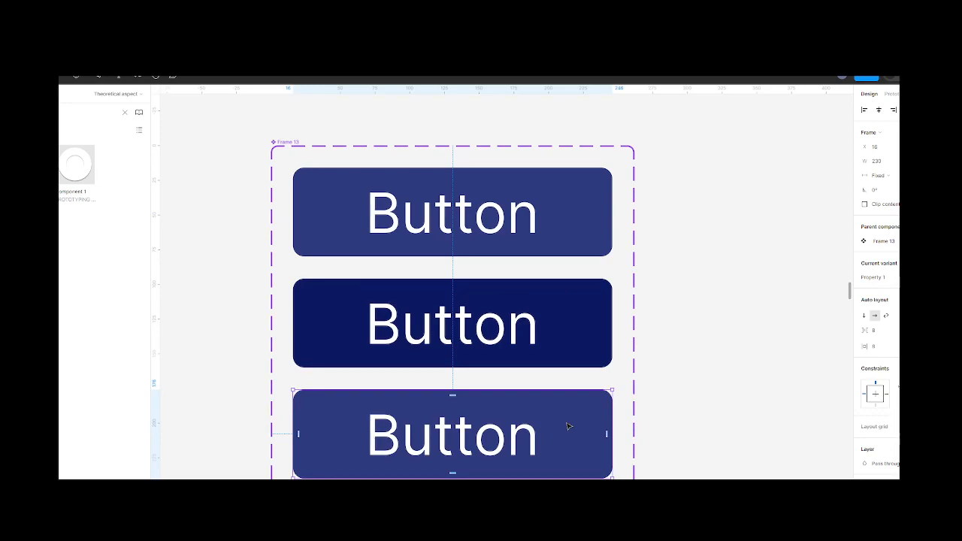
scroll(568, 425, "down", 2)
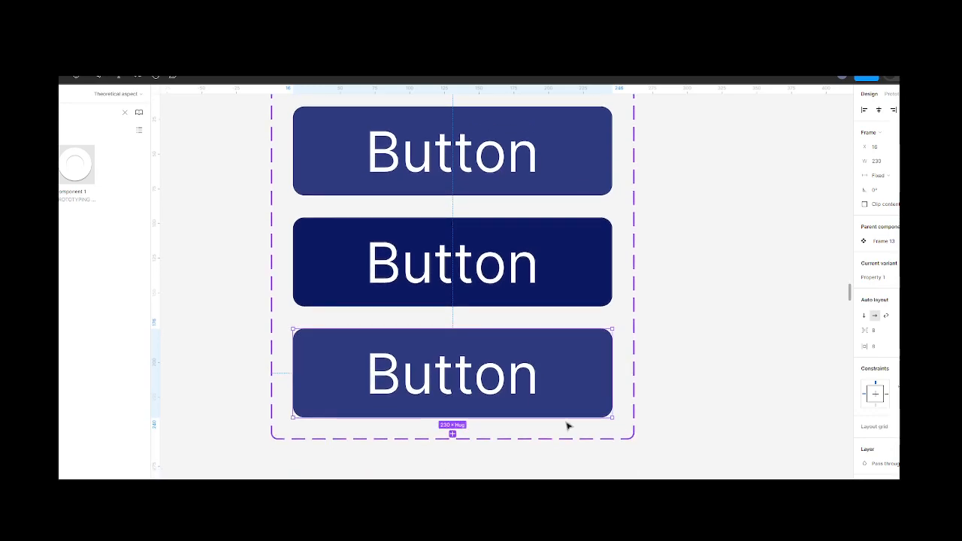
scroll(875, 465, "down", 1)
scroll(875, 466, "down", 2)
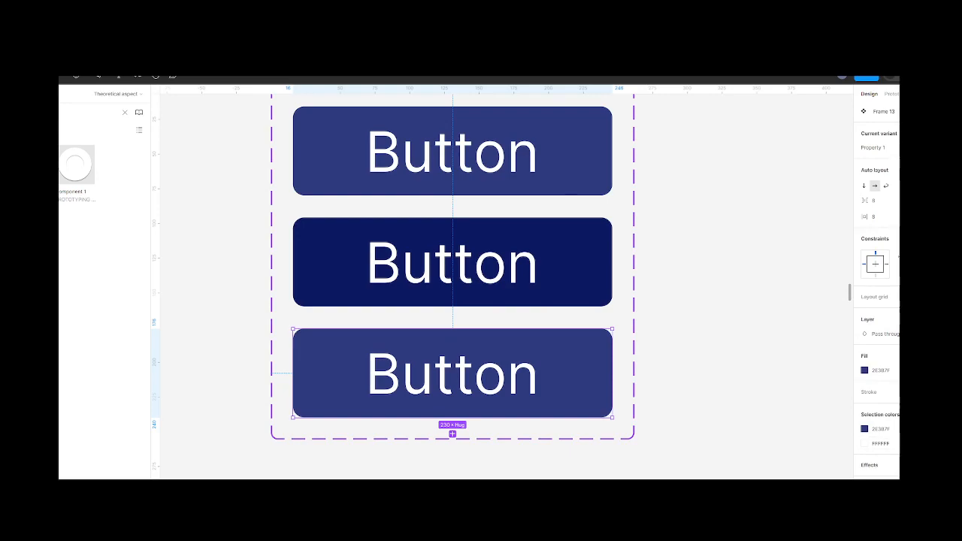
Step: Give the bottom button an inner shadow effect
left_click(875, 465)
left_click(890, 479)
left_click(890, 468)
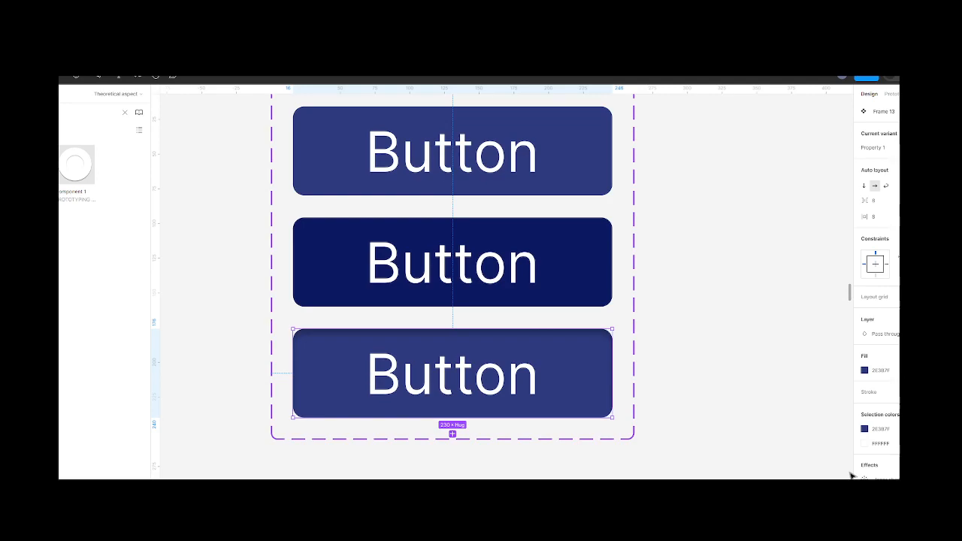
left_click(786, 432)
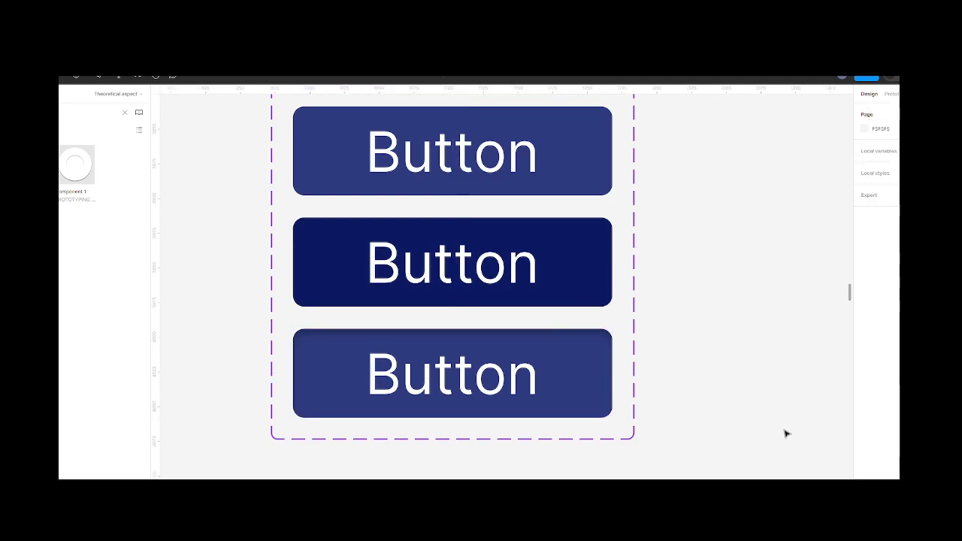
Step: Draw a stray frame with the Frame tool, then delete it
scroll(567, 376, "down", 5)
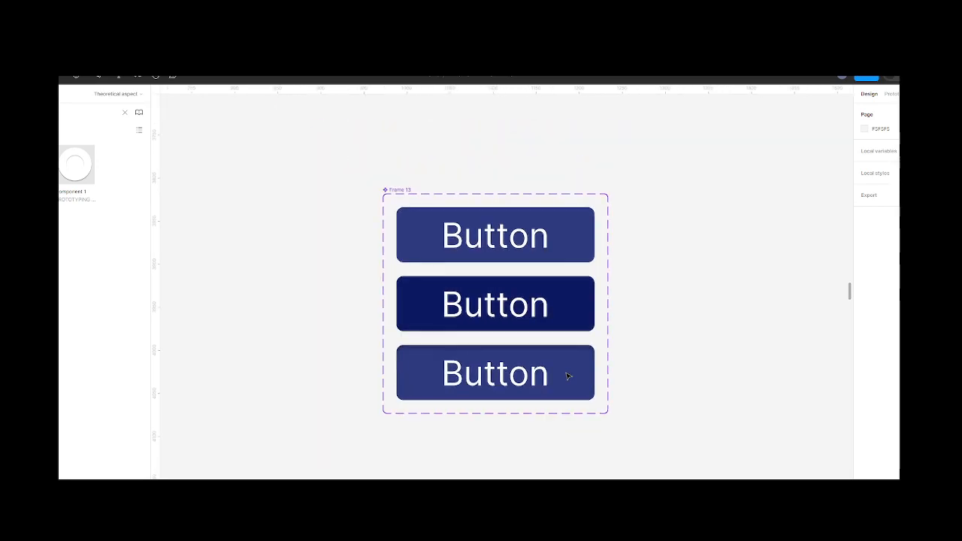
scroll(567, 375, "right", 3)
scroll(566, 373, "down", 2)
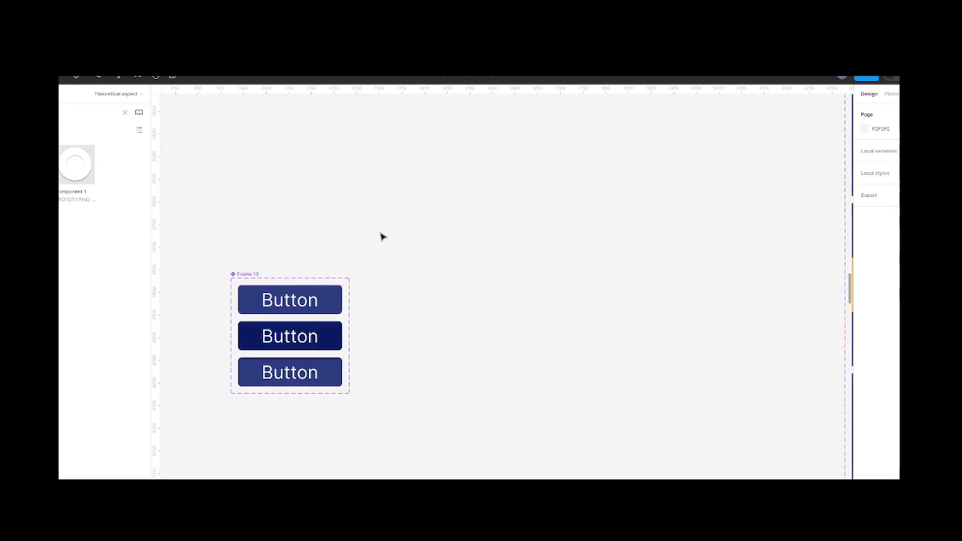
scroll(381, 237, "down", 2)
scroll(382, 236, "down", 2)
scroll(269, 155, "right", 3)
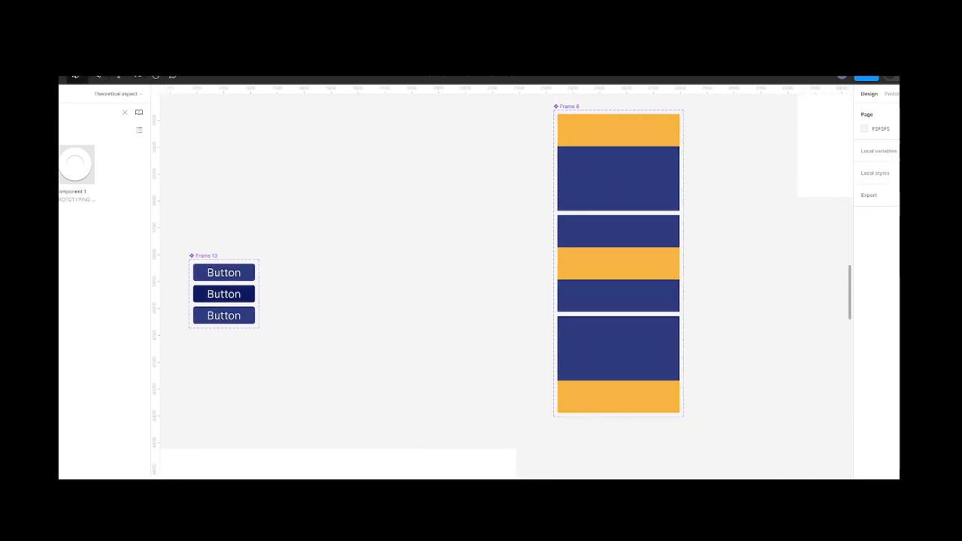
key("f")
left_click_drag(288, 127, 402, 315)
key("Delete")
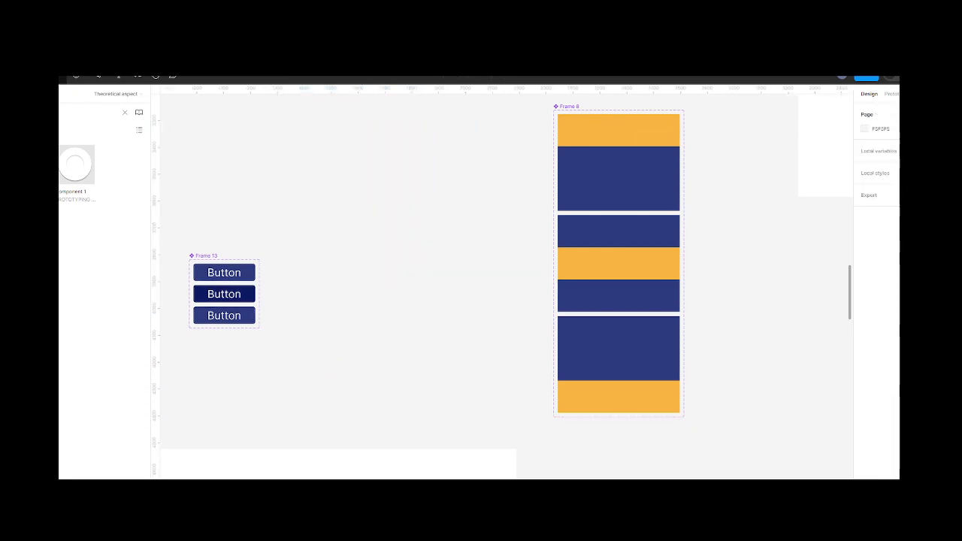
Step: Create a 393 × 852 iPhone 14 Pro frame and place it beside the button set
key("f")
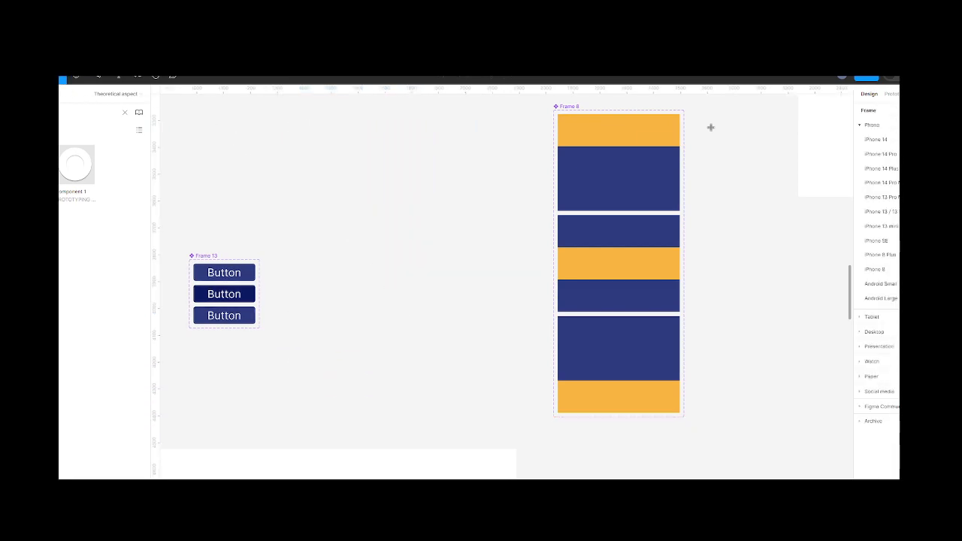
left_click(891, 154)
scroll(455, 315, "down", 5)
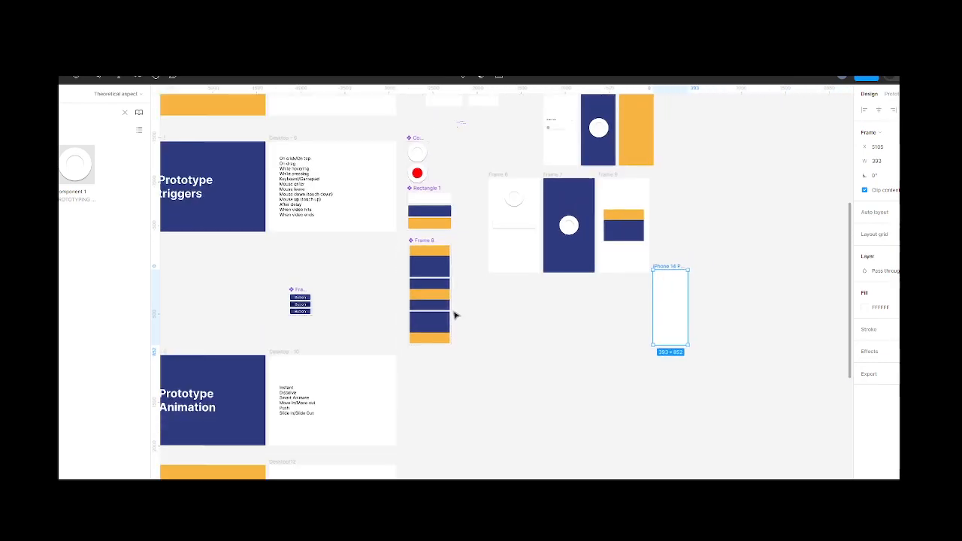
scroll(455, 315, "down", 5)
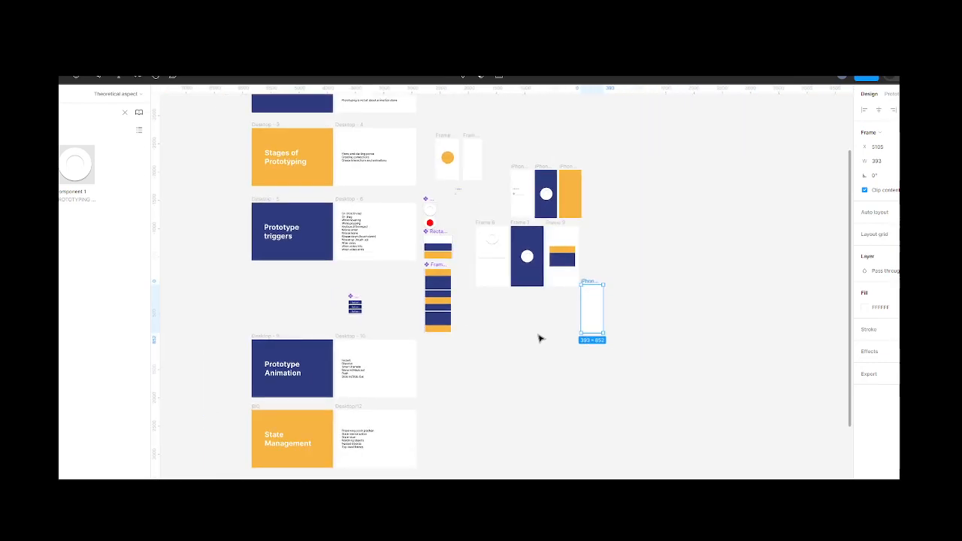
left_click_drag(593, 324, 391, 317)
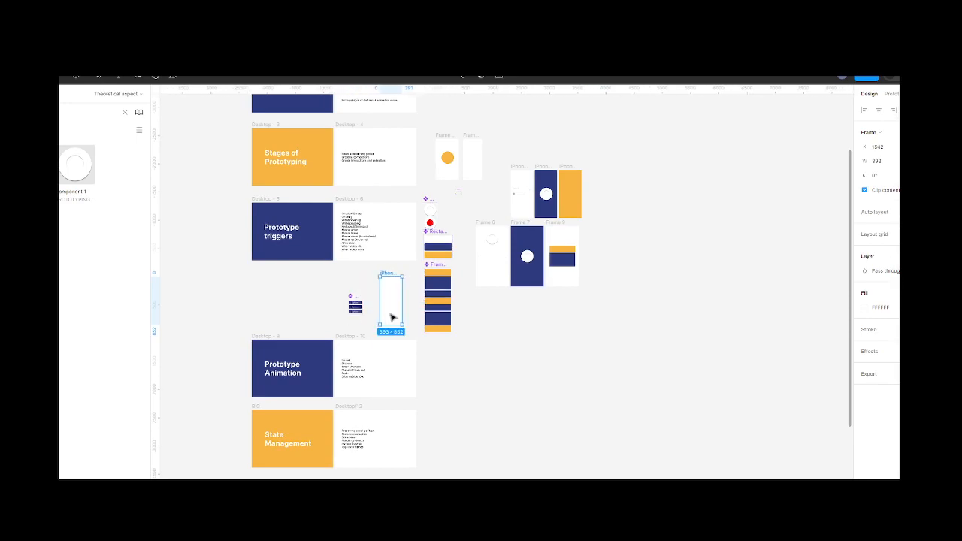
scroll(392, 317, "up", 10)
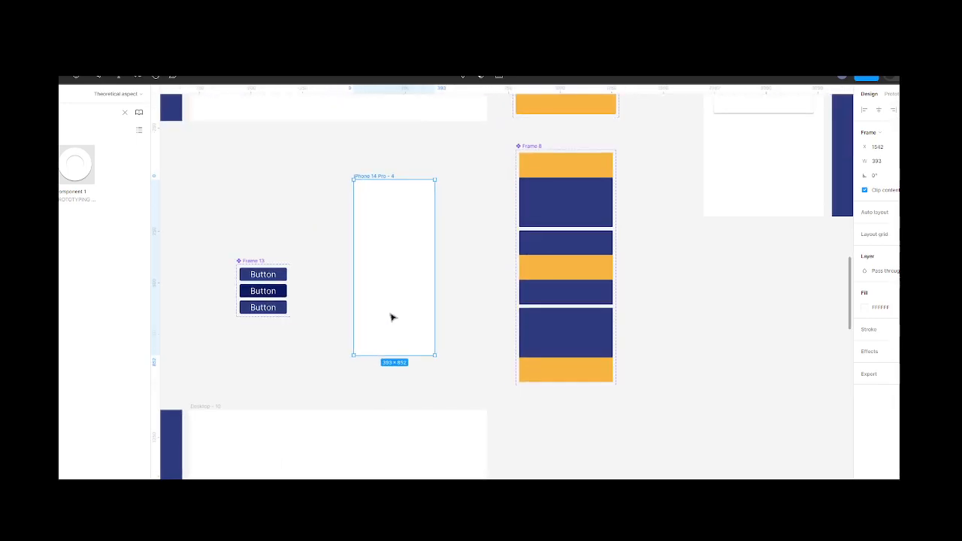
left_click(349, 349)
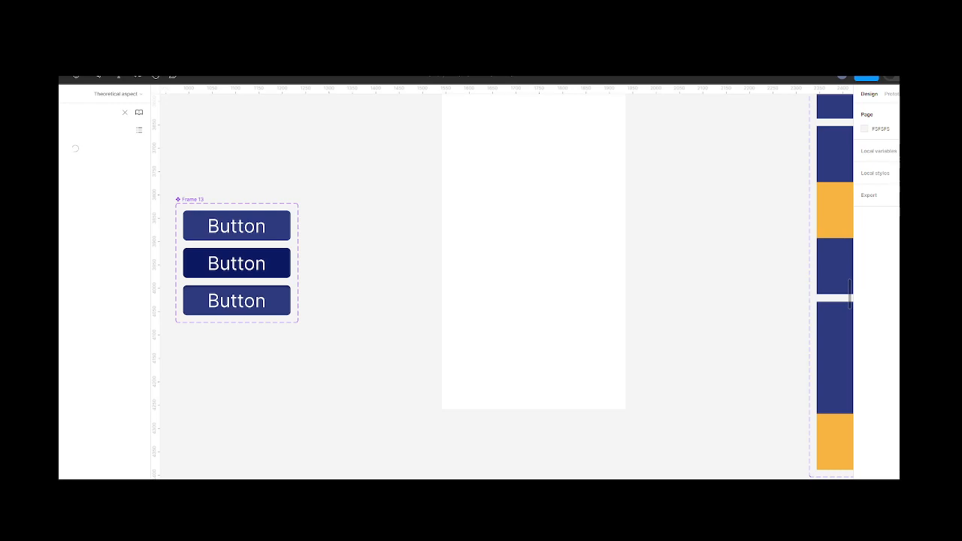
Step: Rename Frame 13 to 'Button'
left_click(200, 200)
type("Button")
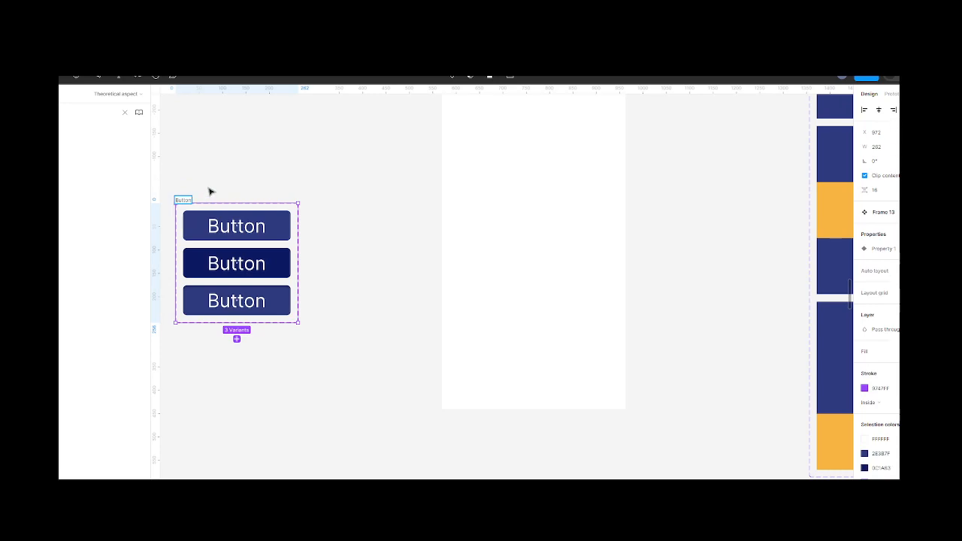
left_click(208, 190)
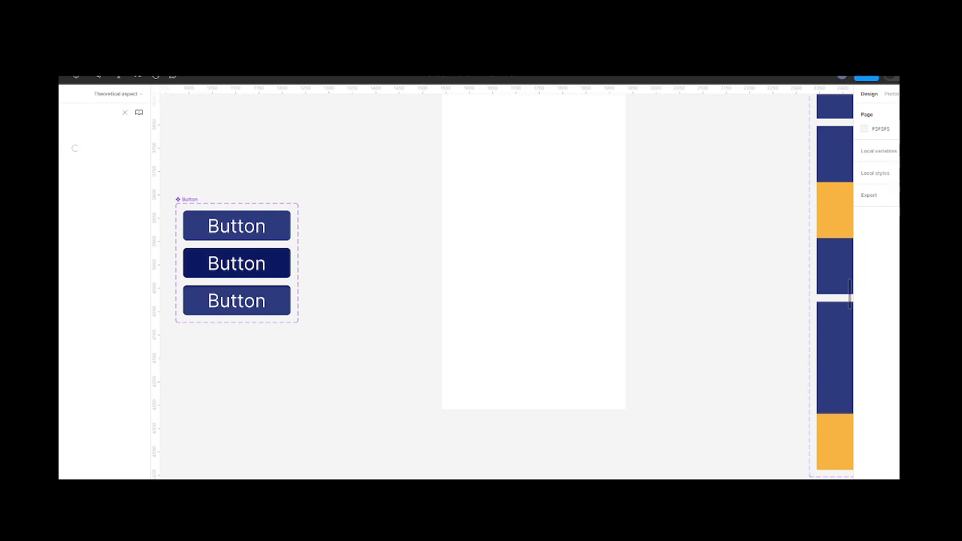
Step: Place a Button instance inside the iPhone frame and relabel it 'Login'
left_click_drag(258, 162, 546, 339)
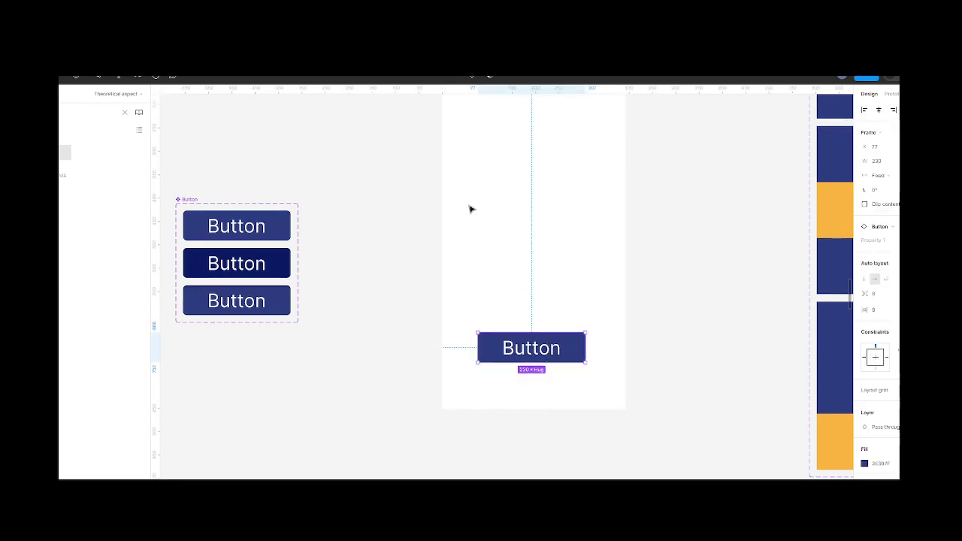
double_click(252, 233)
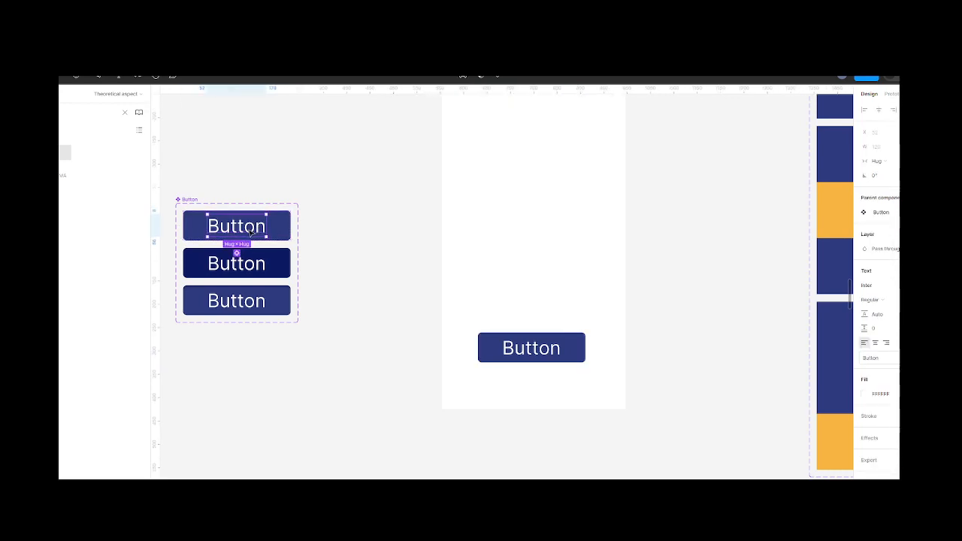
double_click(251, 230)
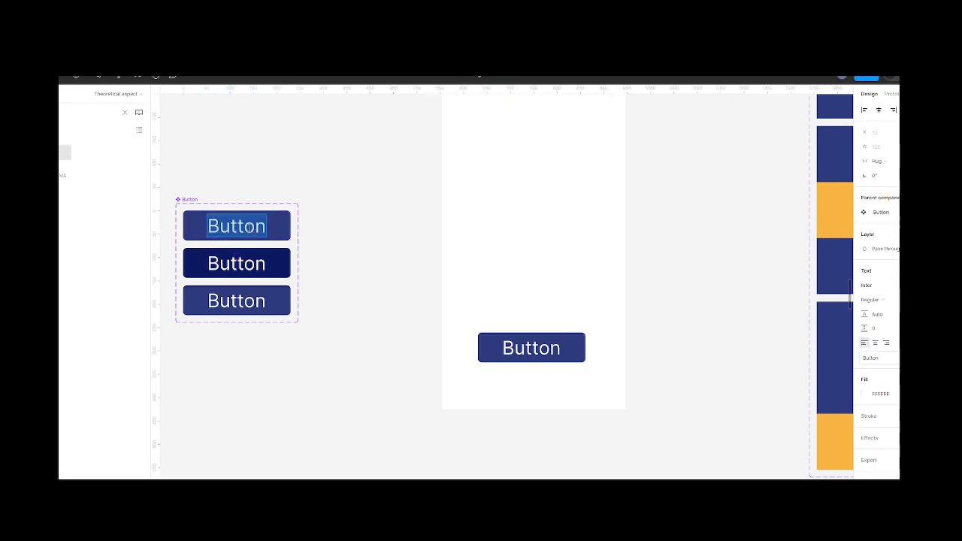
double_click(538, 342)
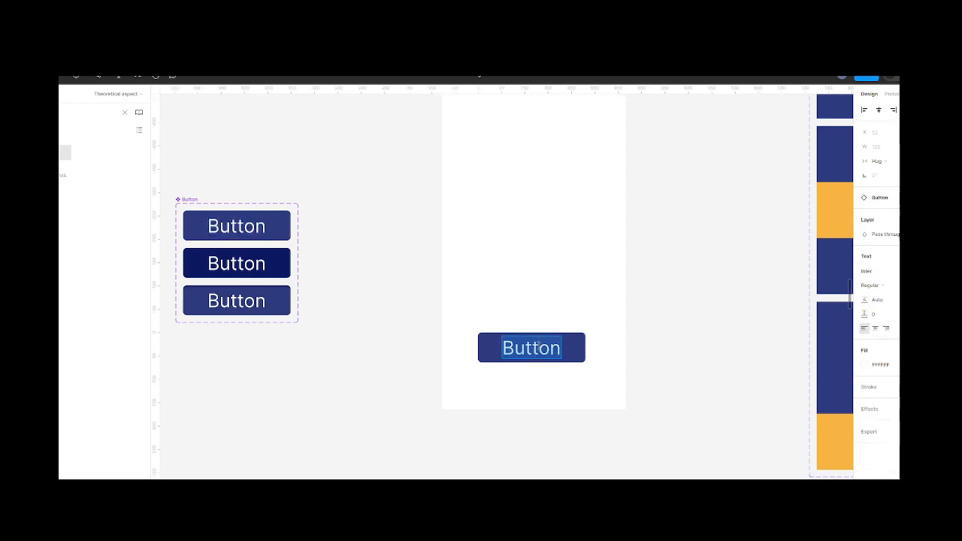
type("Login")
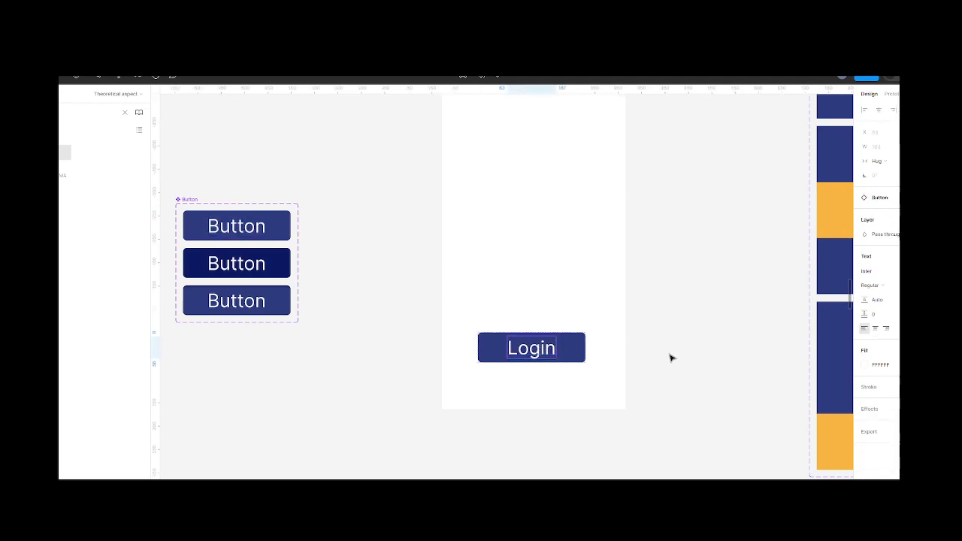
left_click(595, 362)
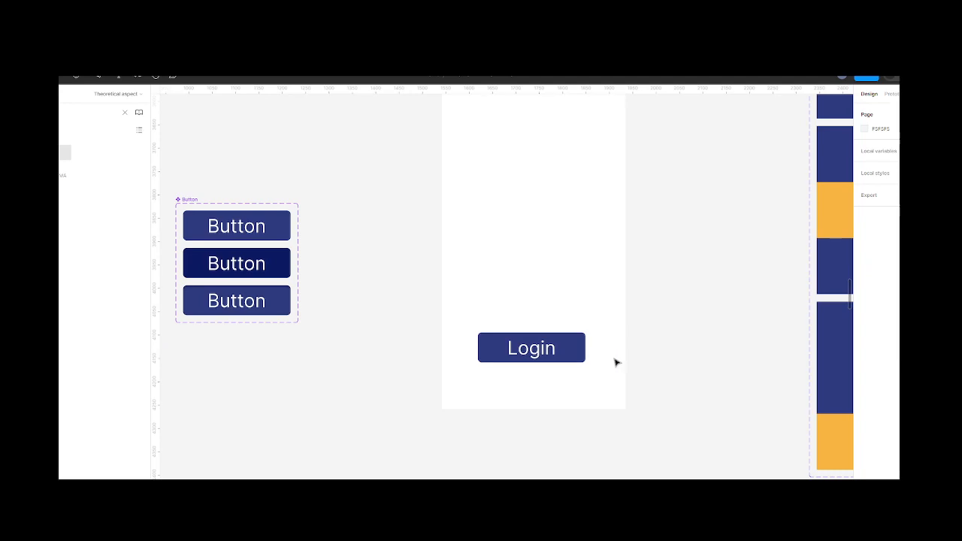
scroll(576, 213, "down", 2, "ctrl")
scroll(576, 213, "up", 5)
left_click(492, 200)
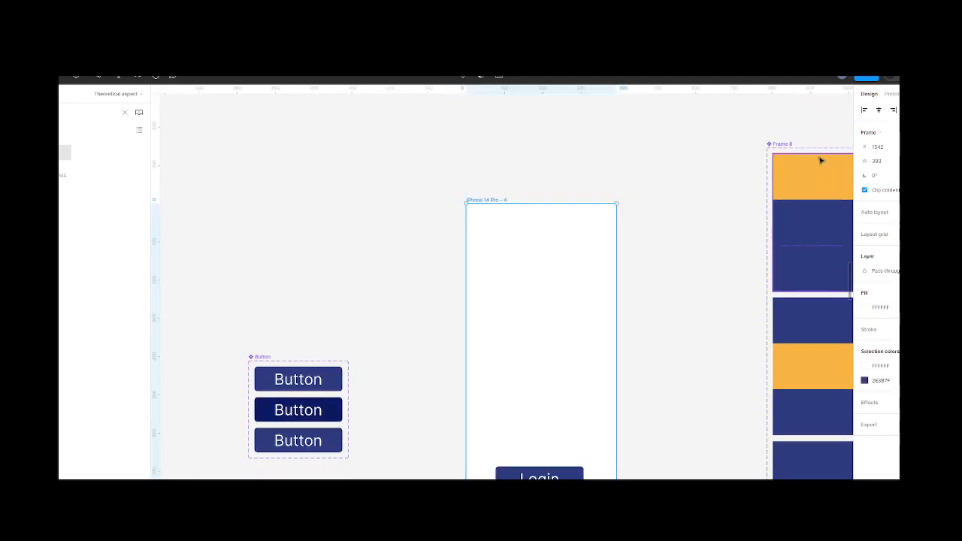
left_click(898, 78)
left_click(892, 95)
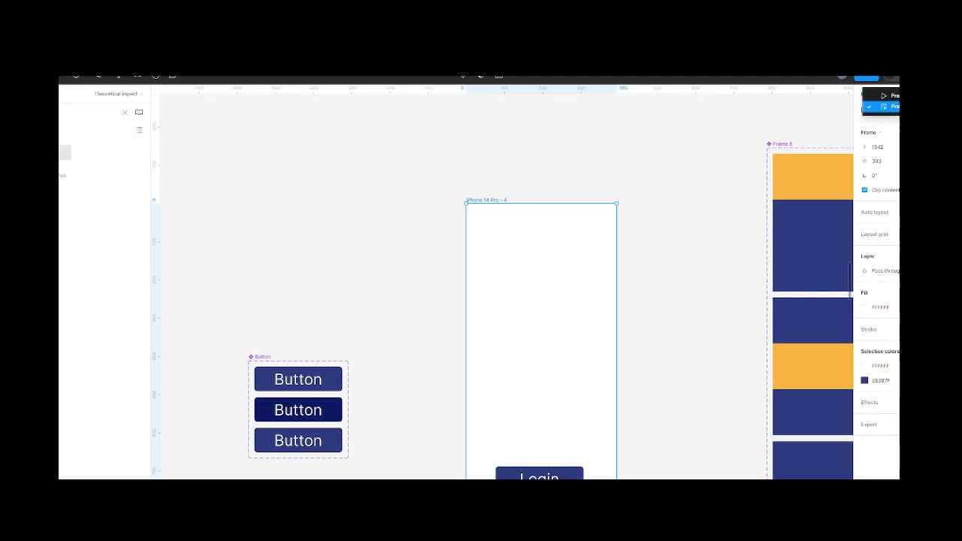
left_click_drag(656, 103, 358, 104)
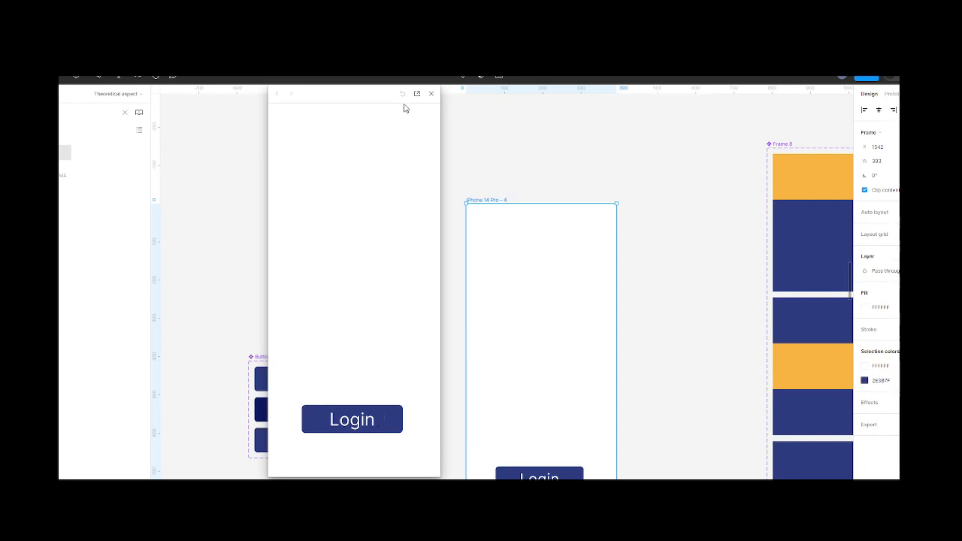
left_click(430, 96)
scroll(289, 409, "up", 5)
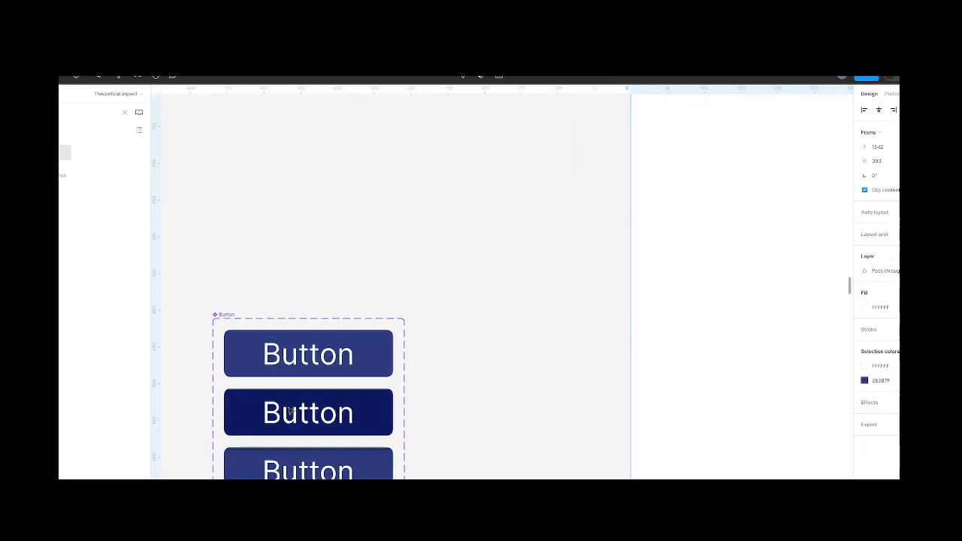
Step: Link the top button variant to the middle variant with a While hovering interaction
scroll(289, 410, "down", 5)
scroll(290, 408, "left", 4)
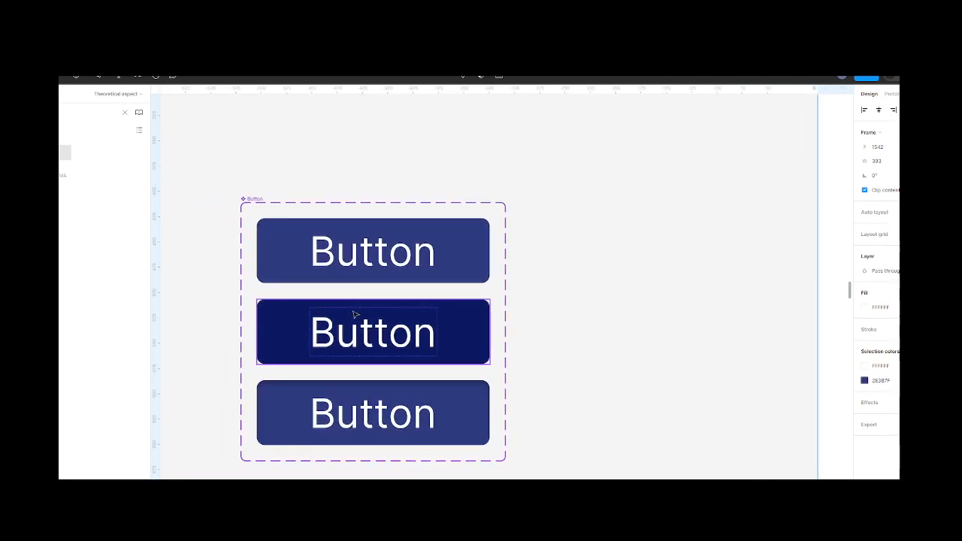
left_click(358, 281)
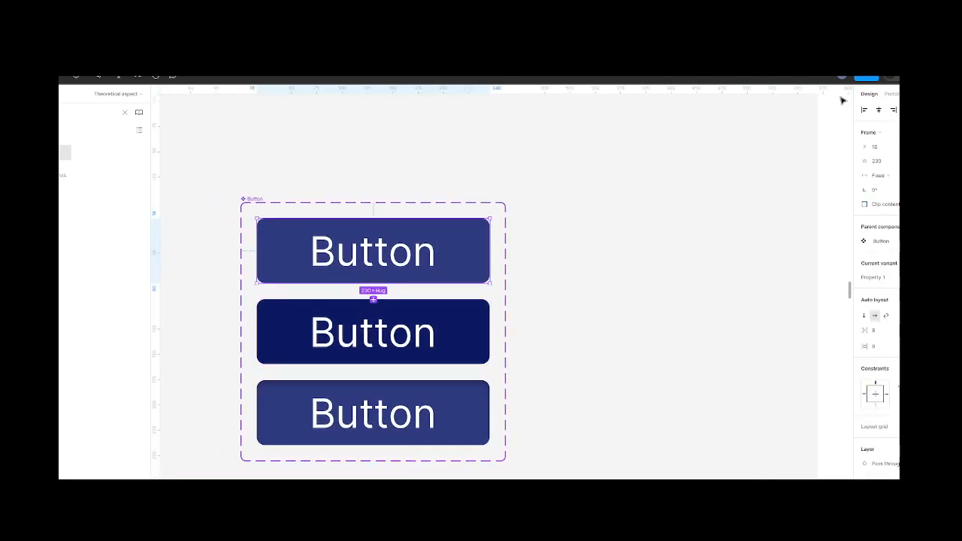
left_click(890, 93)
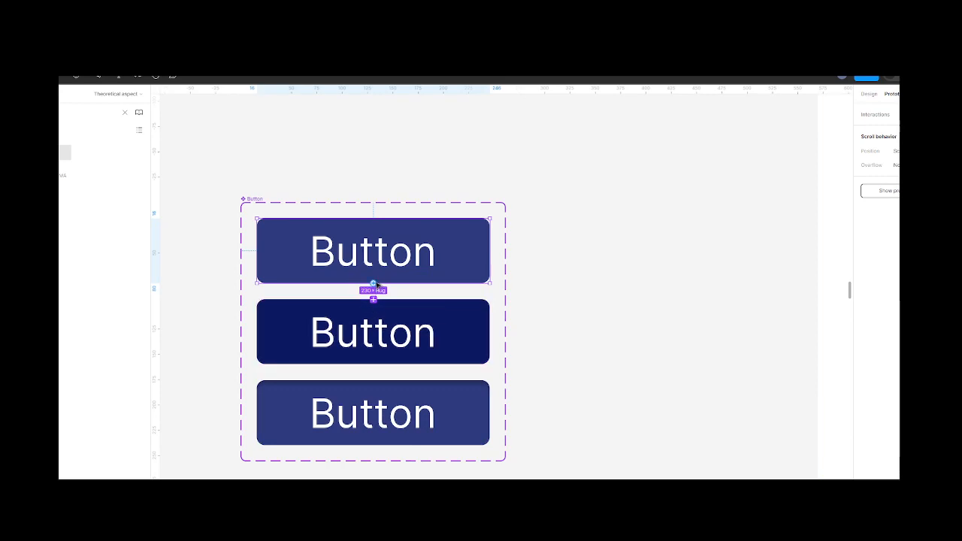
left_click_drag(373, 284, 372, 307)
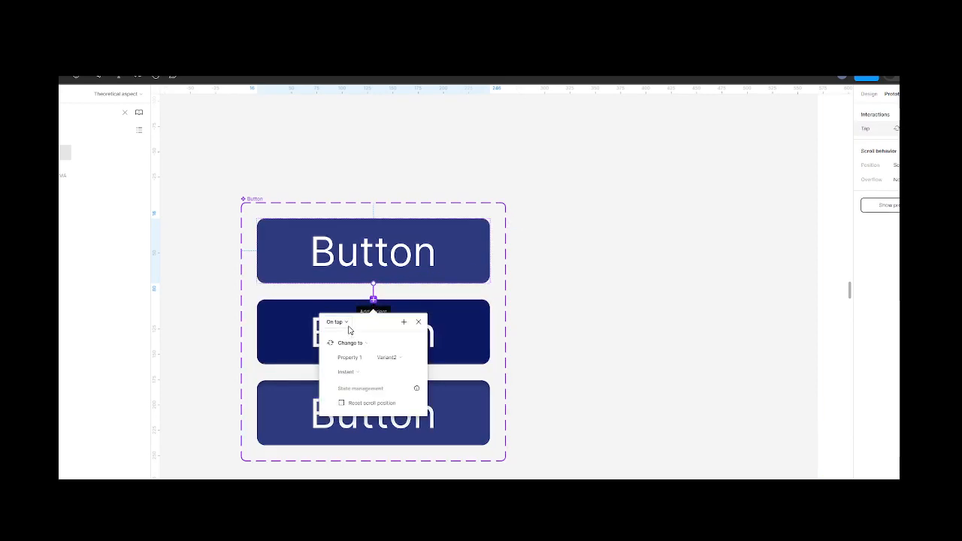
left_click(349, 321)
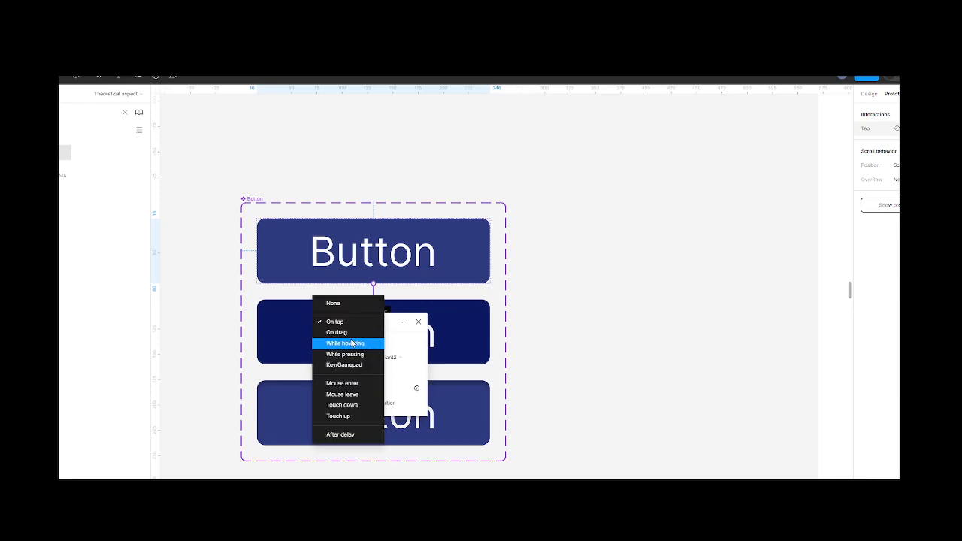
left_click(352, 343)
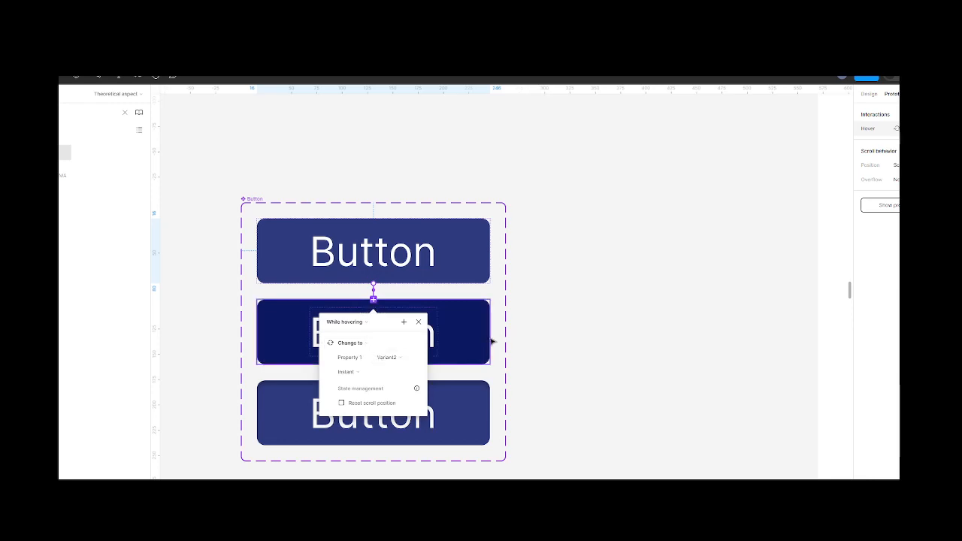
left_click(455, 352)
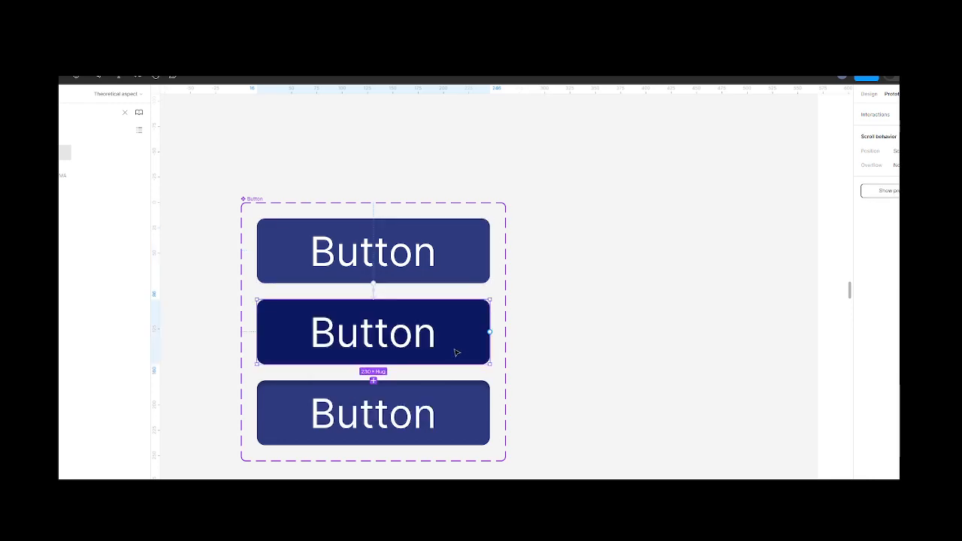
Step: Inspect the middle and bottom variants, then reselect the top Button variant
left_click(868, 94)
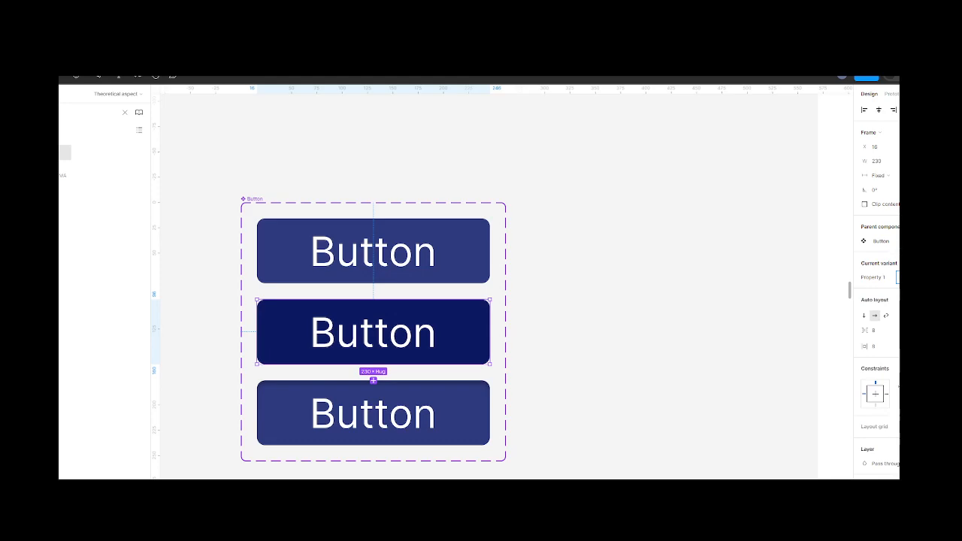
left_click(449, 425)
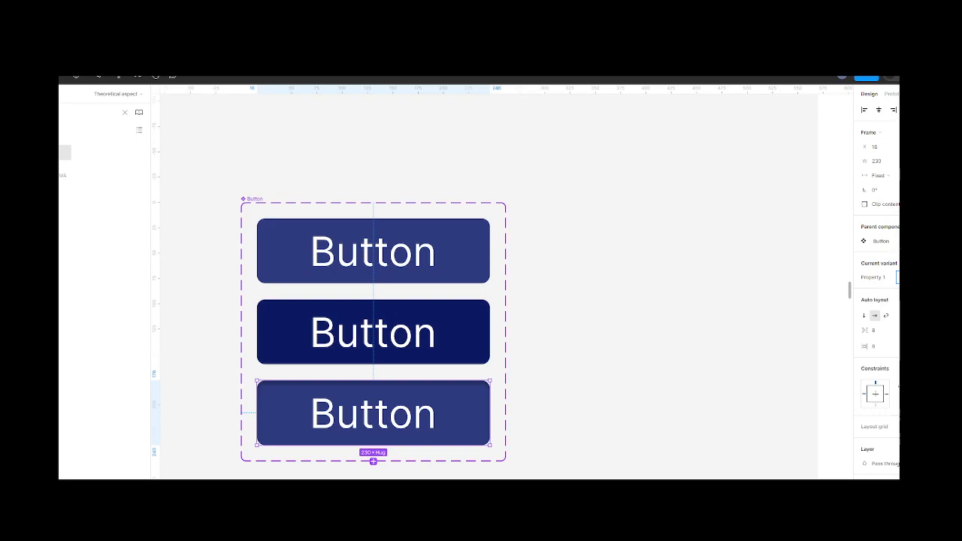
left_click(546, 391)
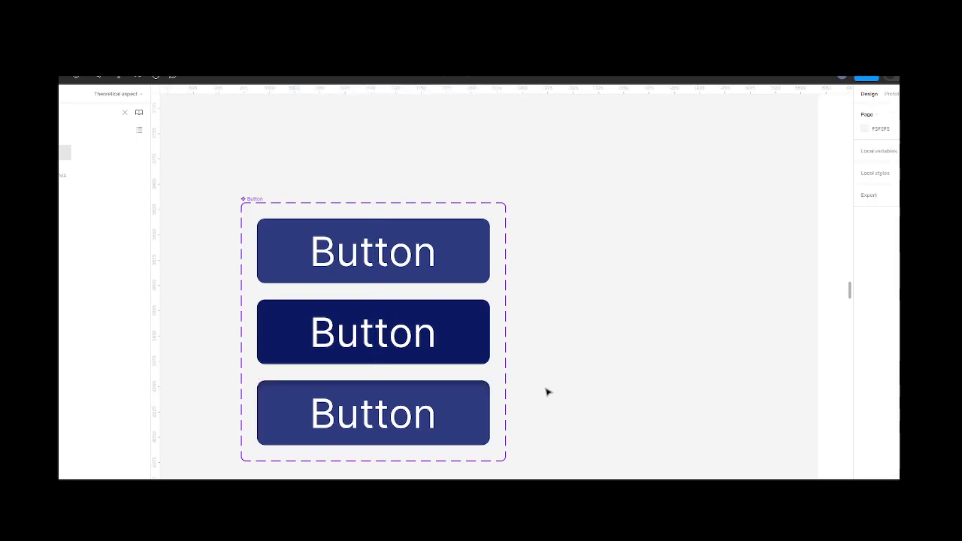
left_click(449, 255)
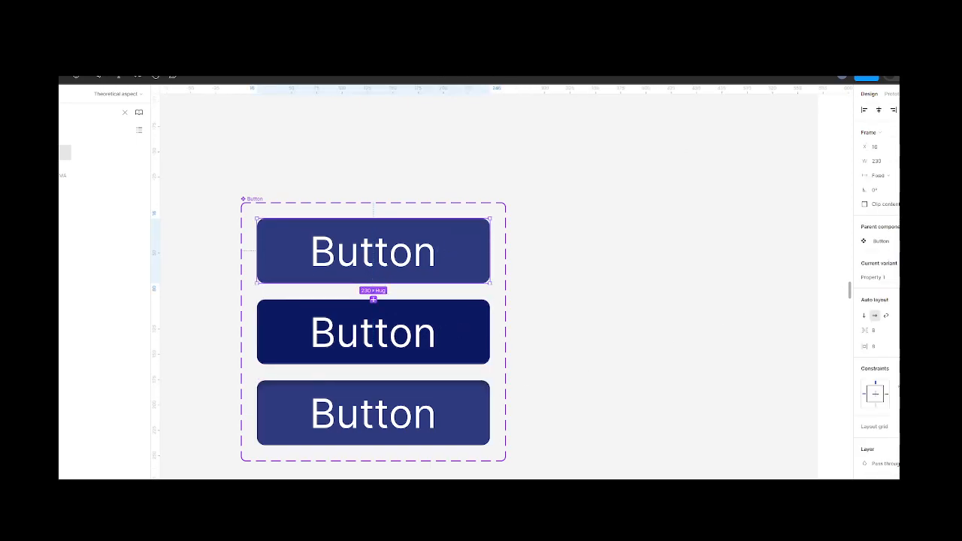
Step: Review the top variant's existing hover interaction in prototype mode
key("shift+e")
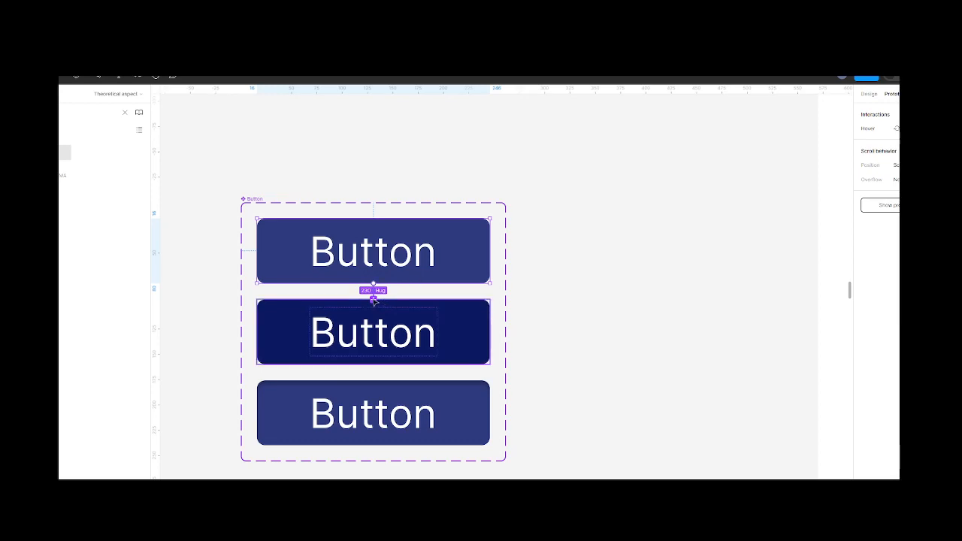
left_click(869, 133)
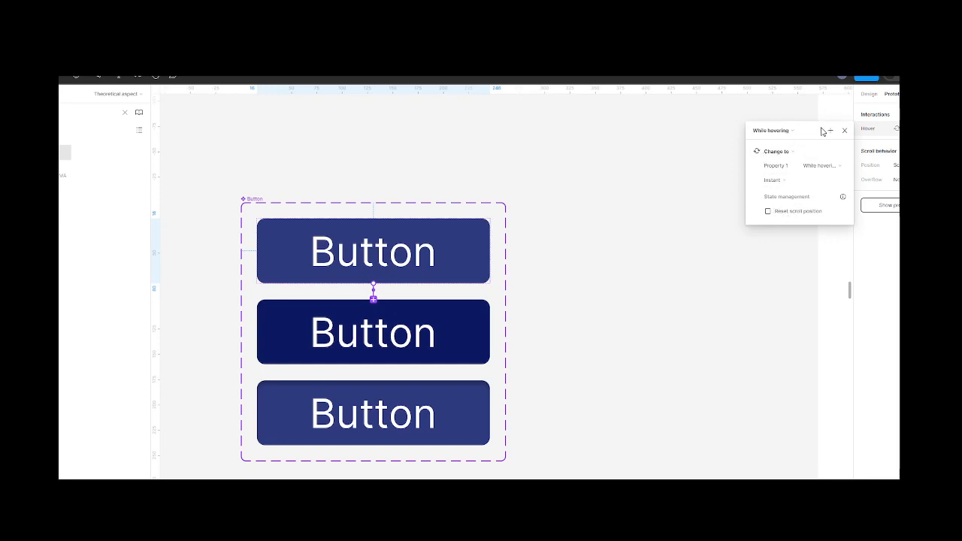
left_click(844, 130)
left_click(461, 312)
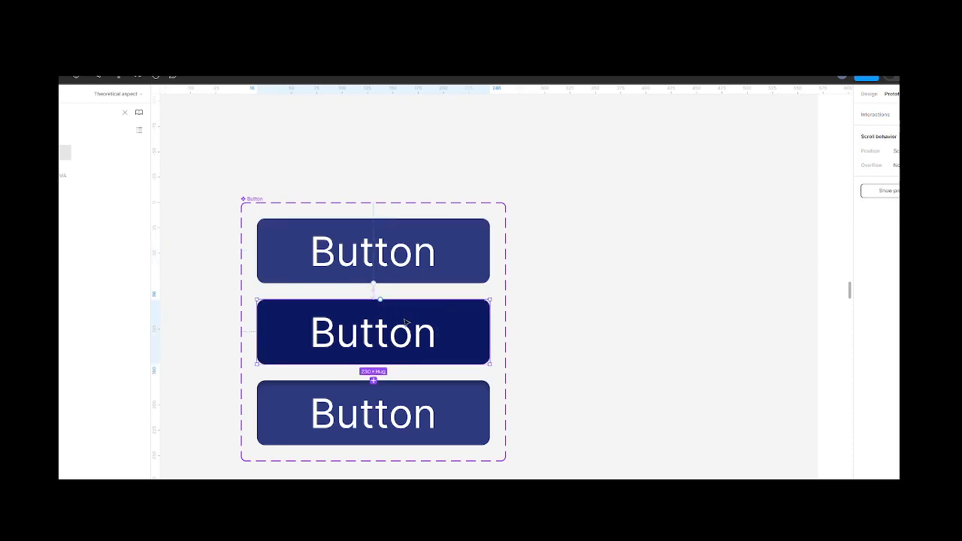
left_click(374, 282)
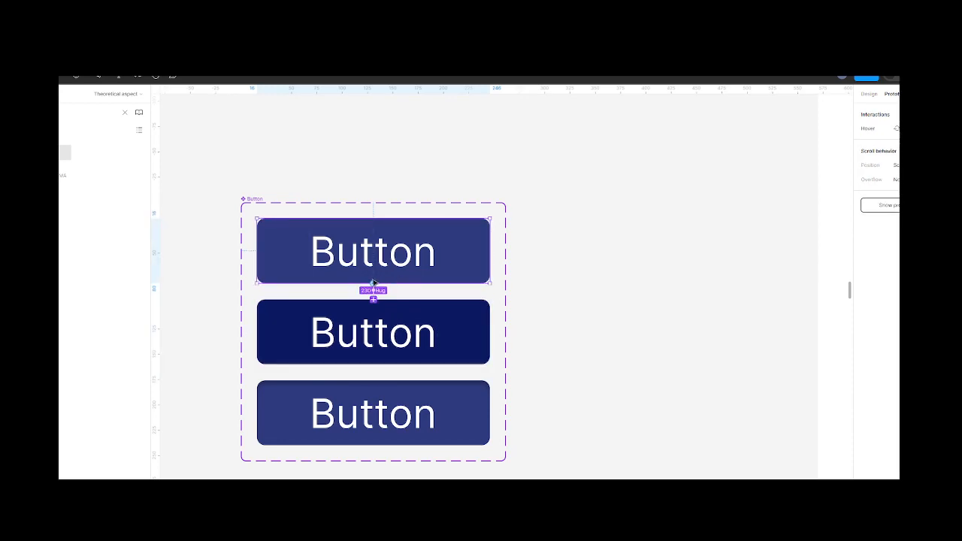
Step: Connect the top variant to the bottom variant with a While pressing trigger
left_click_drag(374, 287, 370, 390)
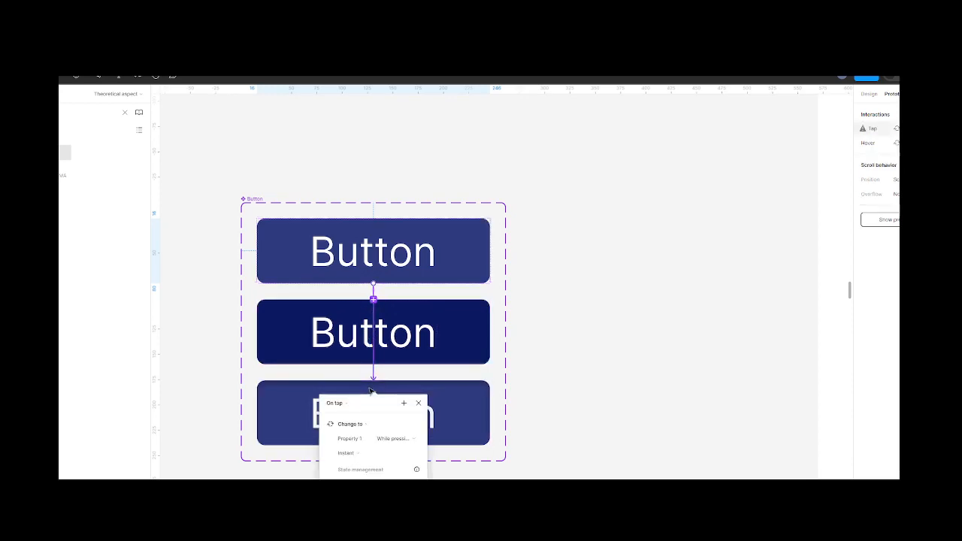
left_click(336, 403)
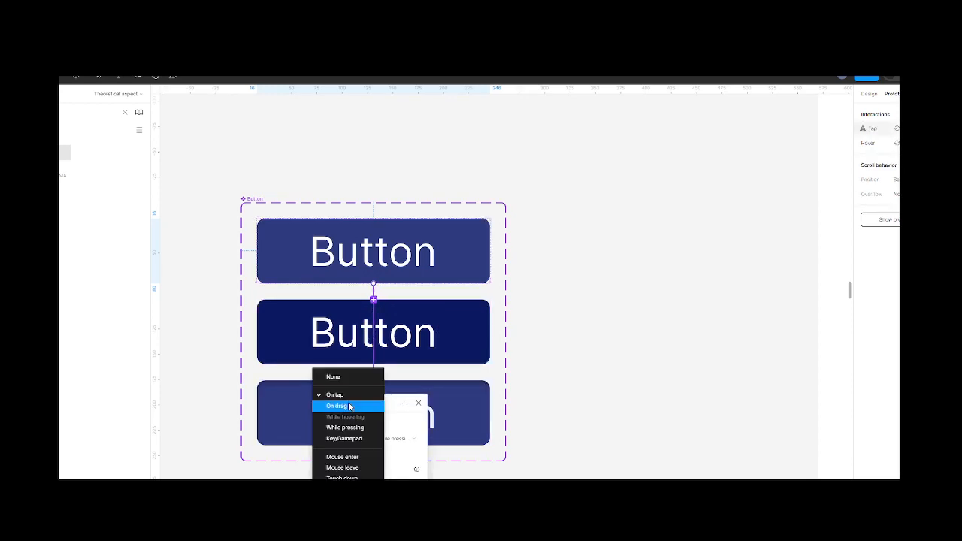
left_click(348, 427)
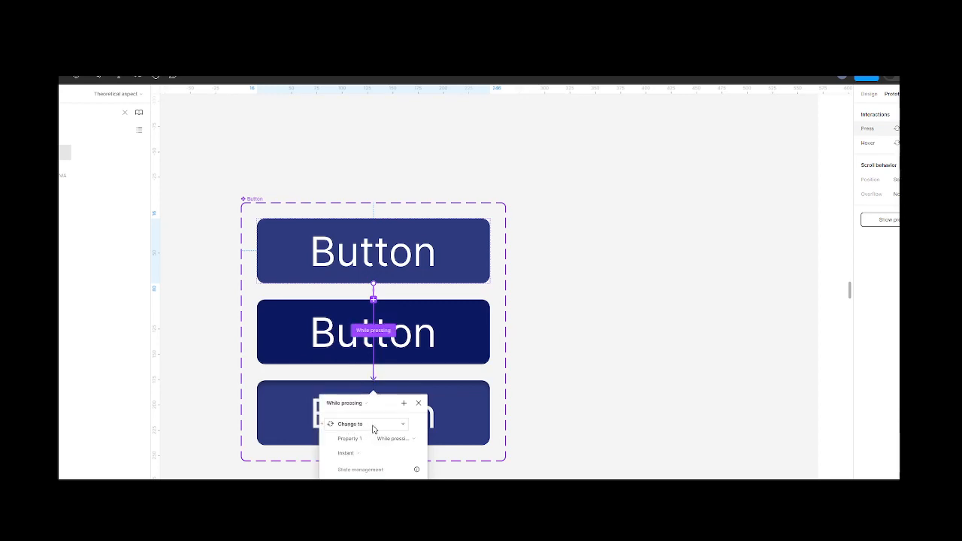
scroll(376, 428, "down", 3)
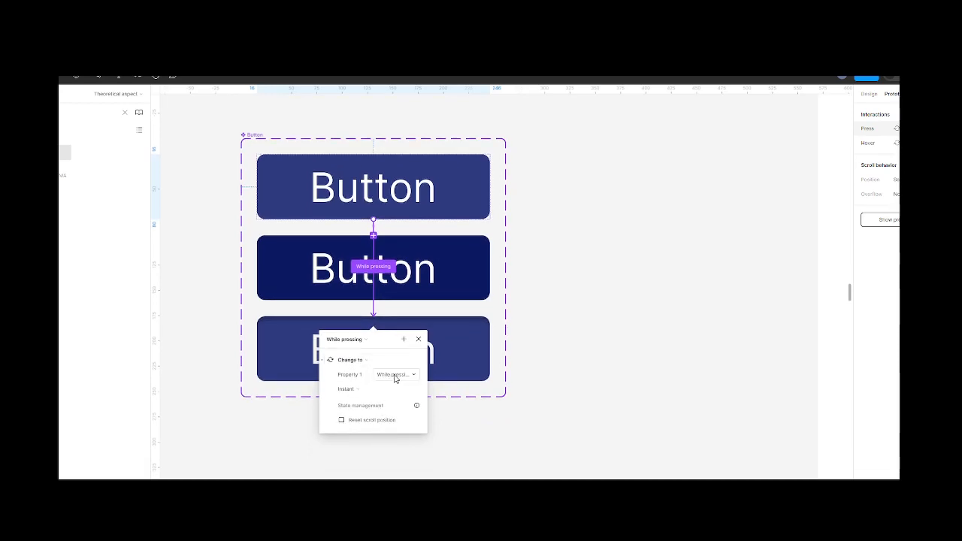
left_click(419, 338)
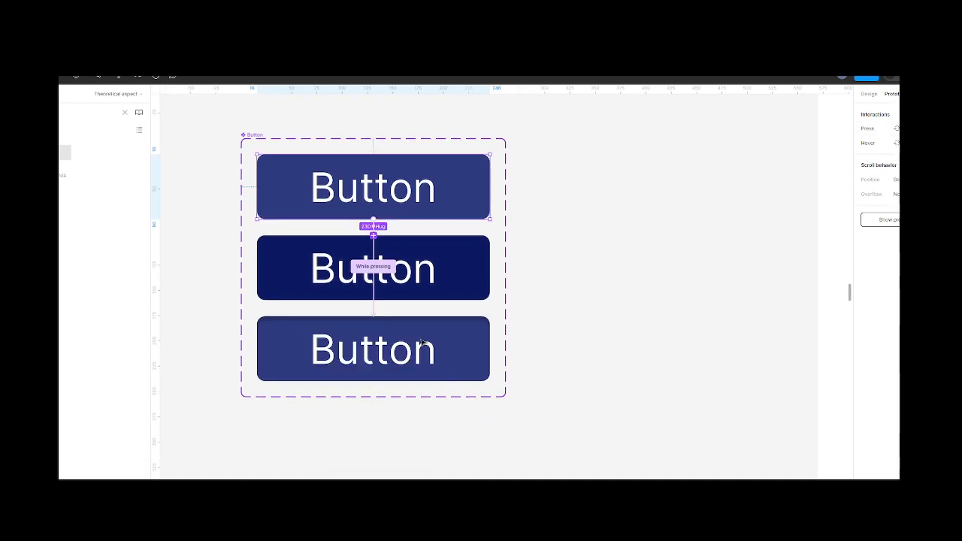
left_click(465, 293)
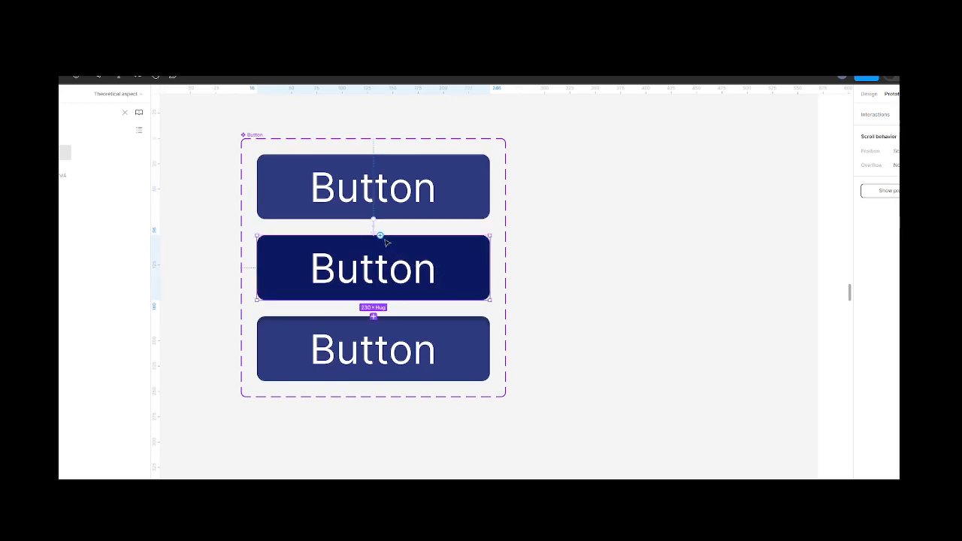
Step: Add a Mouse leave interaction from the middle variant back to the top Default variant
mouse_move(381, 237)
left_mouse_down()
mouse_move(390, 208)
mouse_move(399, 236)
left_mouse_up()
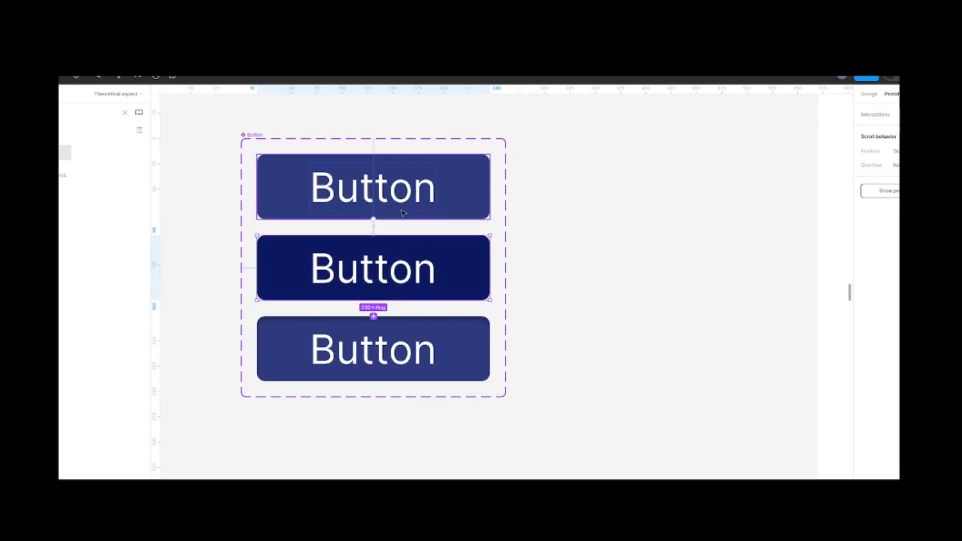
left_click_drag(379, 236, 376, 225)
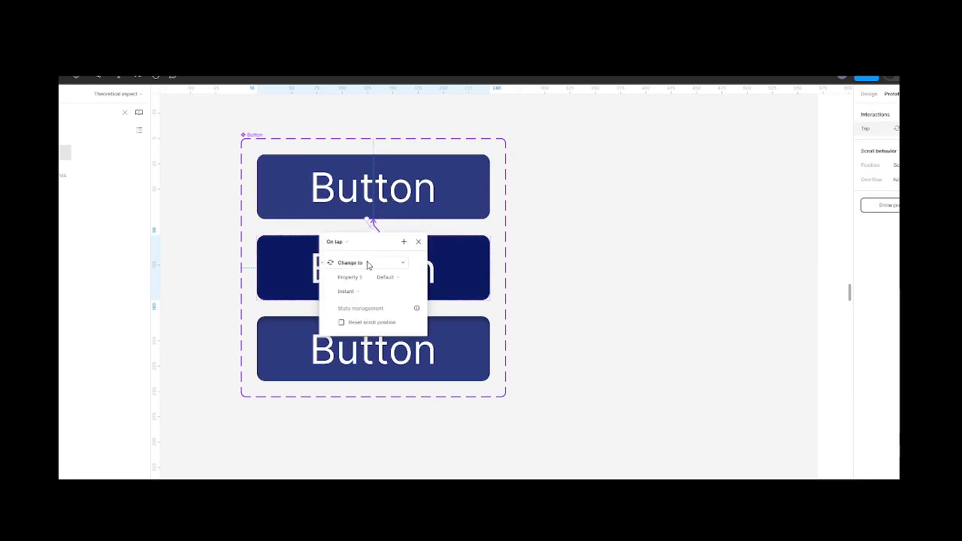
left_click(349, 244)
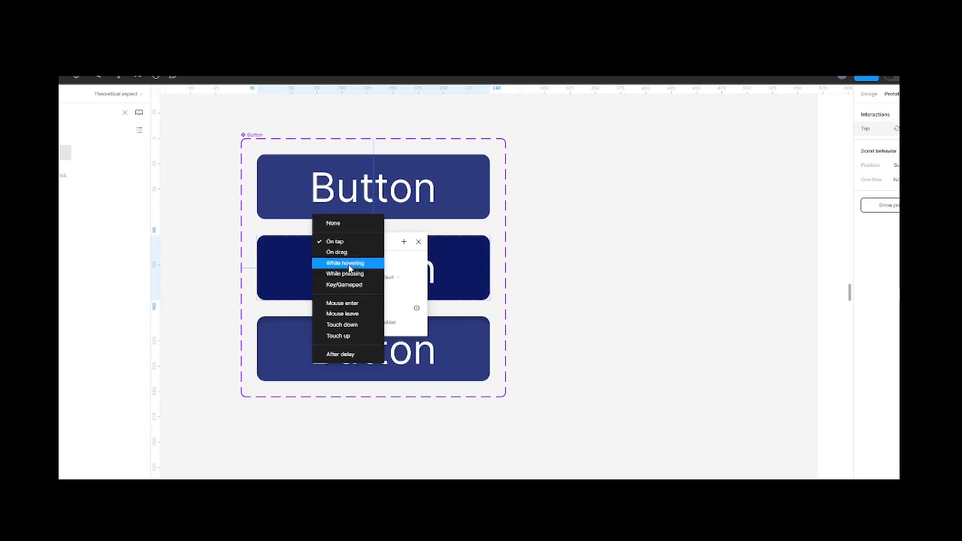
left_click(346, 316)
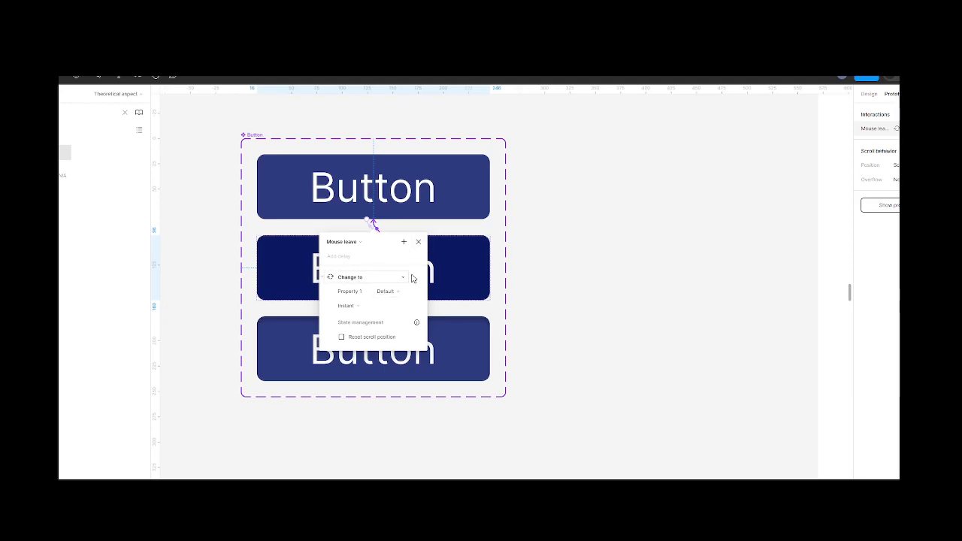
left_click(418, 241)
Step: Add a Mouse leave interaction from the bottom variant back to the top variant
left_click(410, 331)
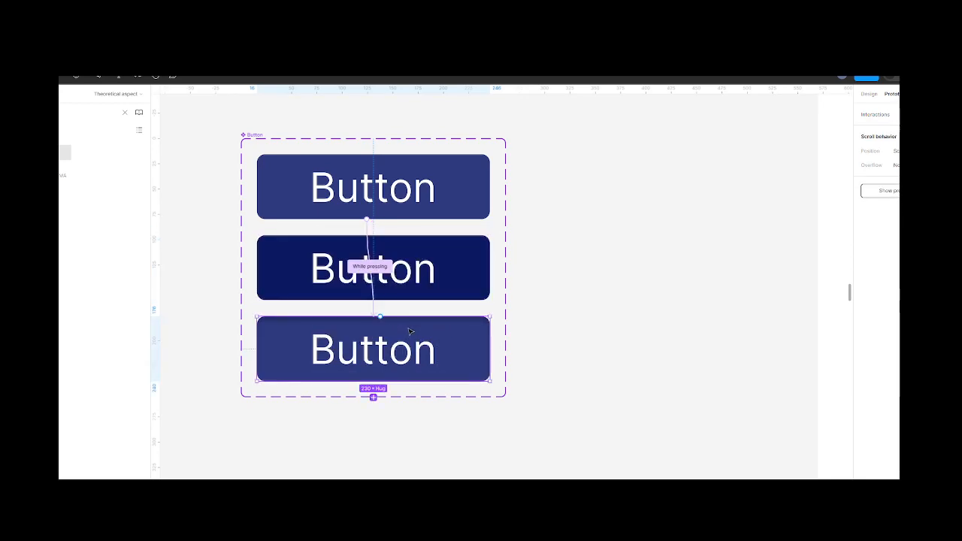
left_click_drag(382, 320, 391, 215)
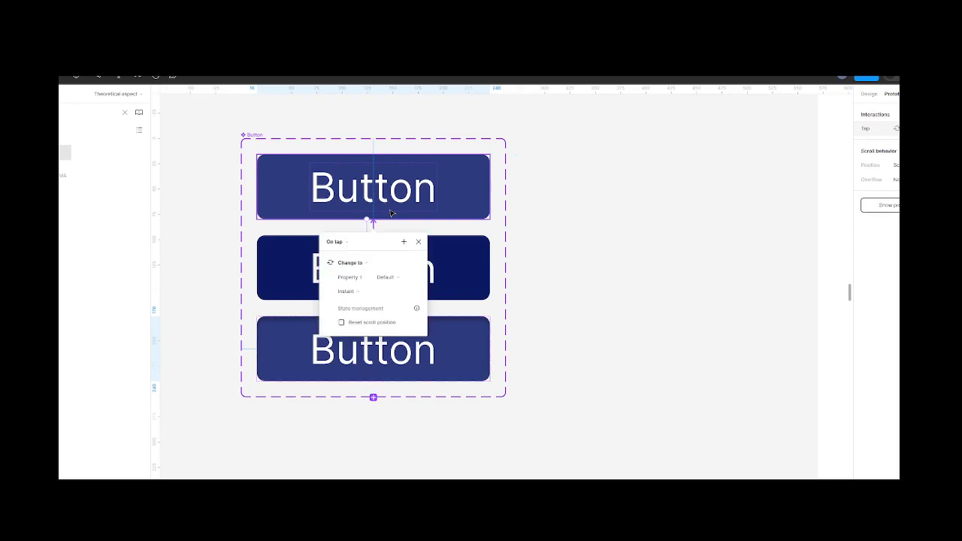
left_click(348, 241)
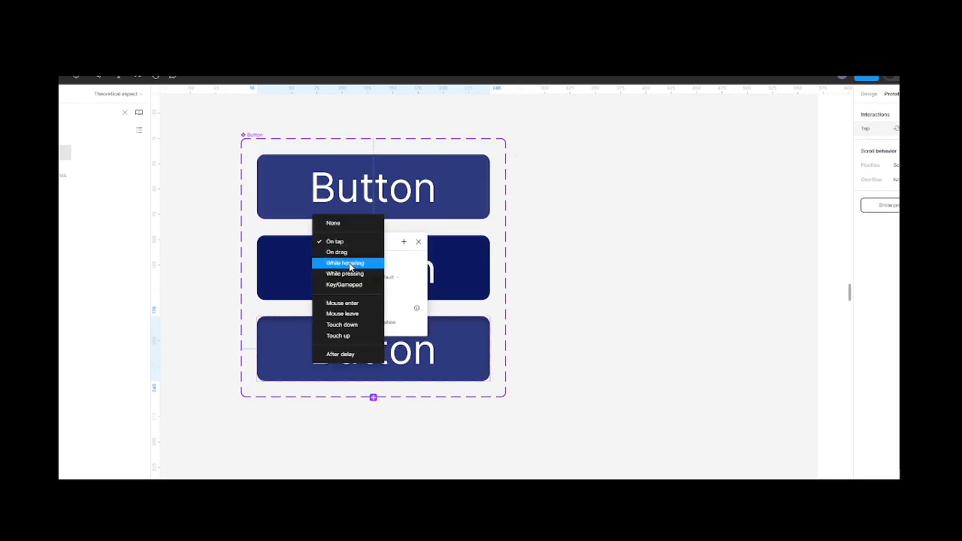
left_click(350, 314)
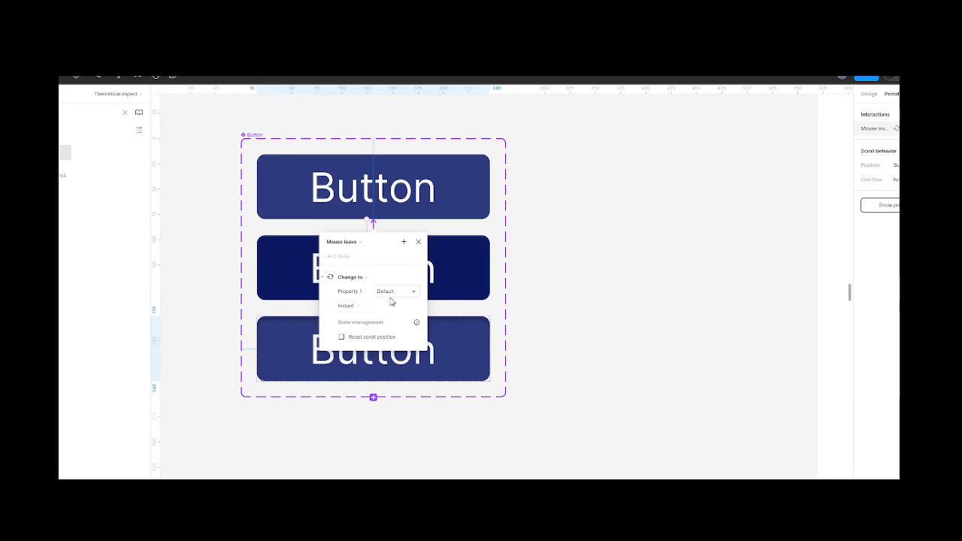
left_click(419, 244)
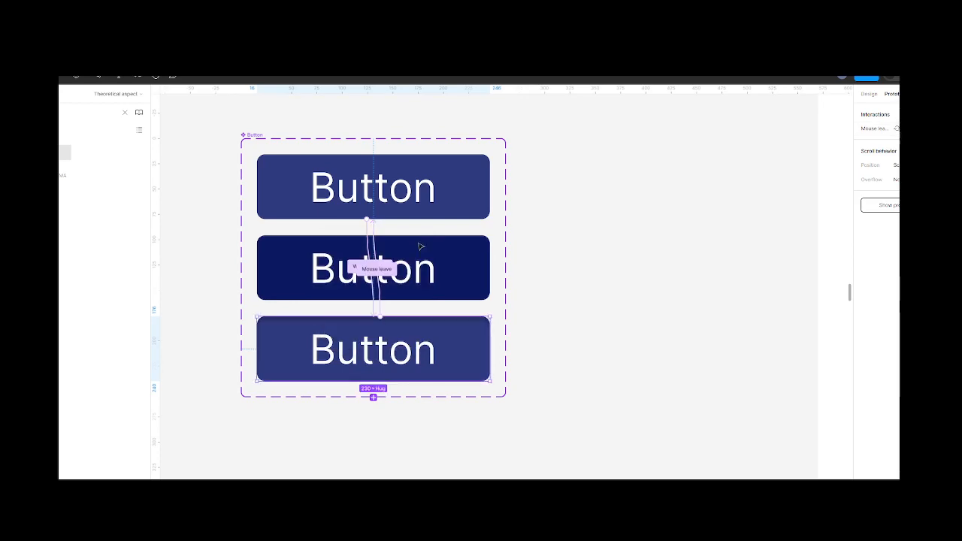
left_click(584, 333)
scroll(554, 307, "down", 5)
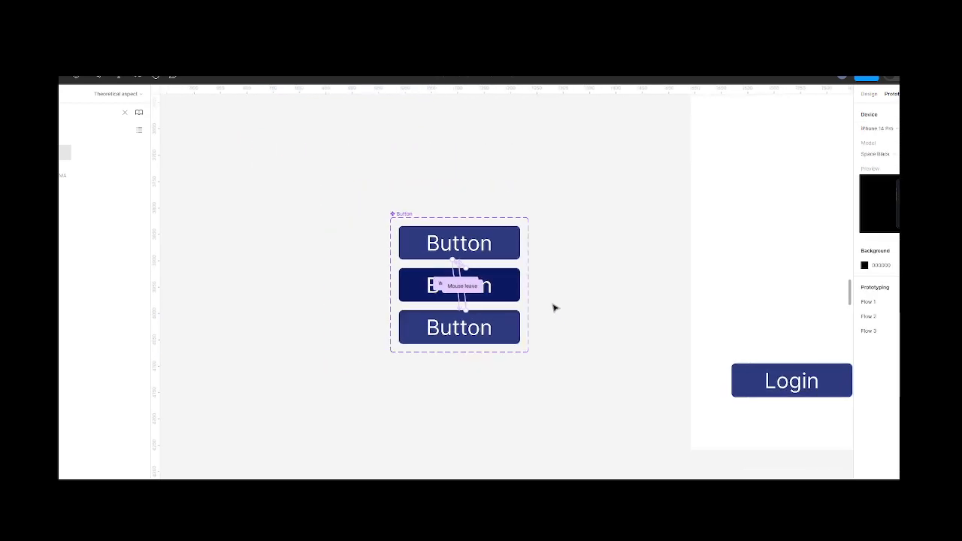
scroll(553, 307, "up", 4)
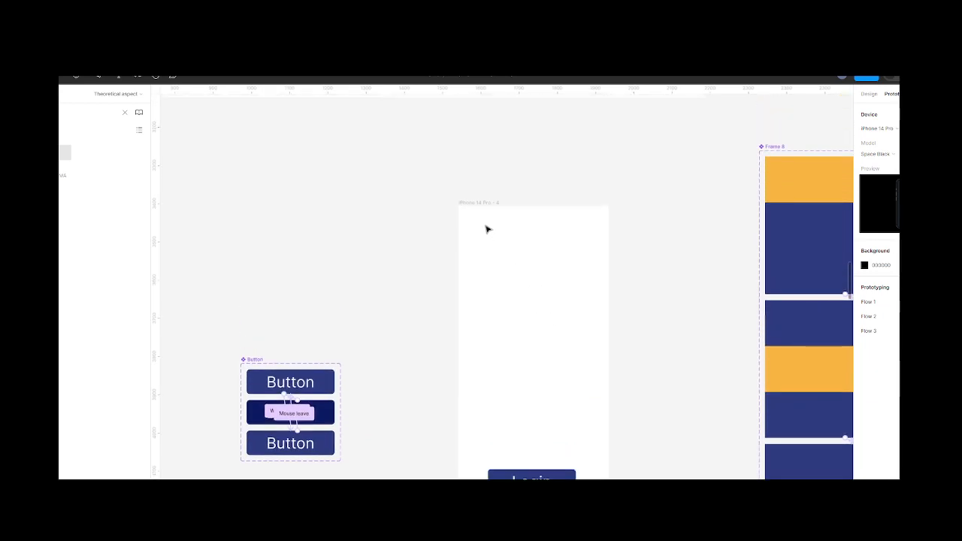
left_click(474, 203)
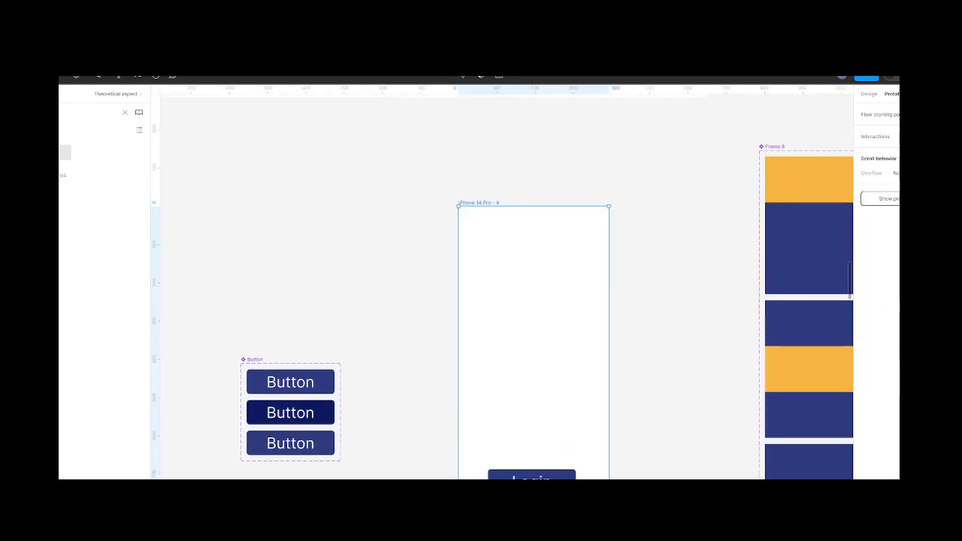
left_click(923, 77)
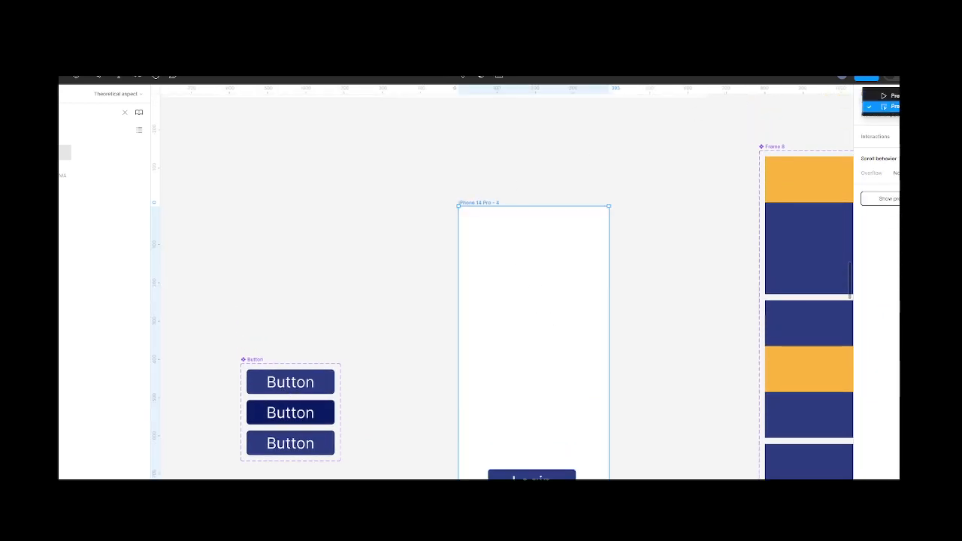
left_click(906, 108)
left_click(354, 419)
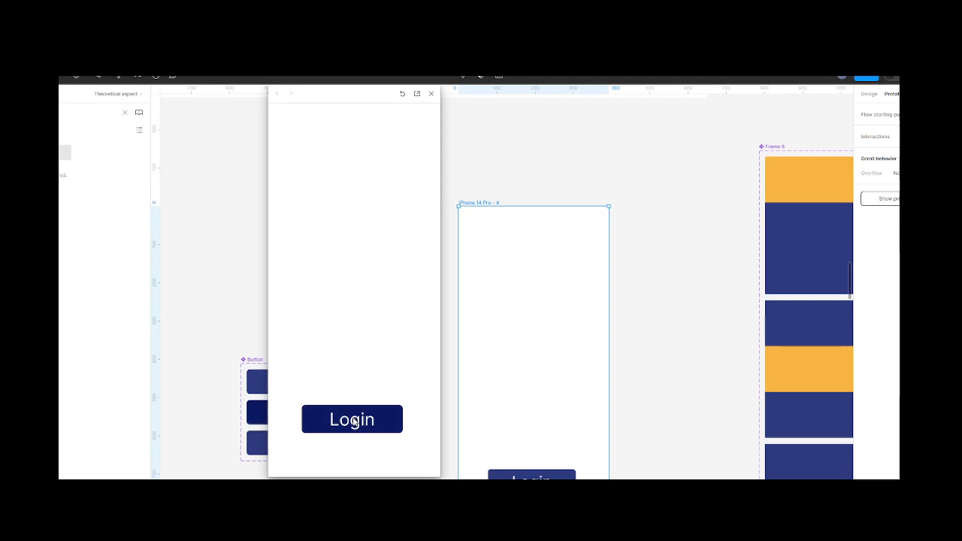
left_click(354, 421)
left_click(353, 422)
left_click(354, 422)
left_click(353, 422)
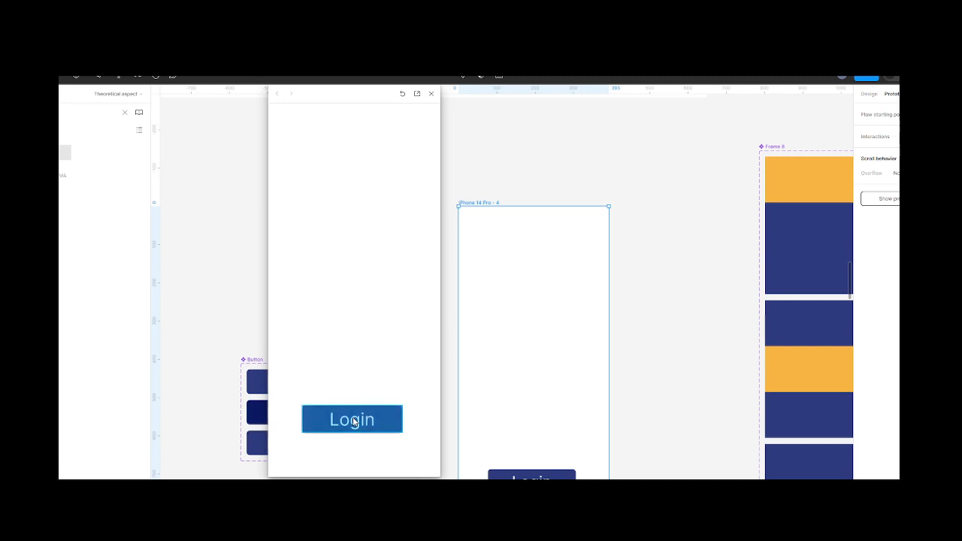
left_click(432, 98)
scroll(293, 445, "up", 3)
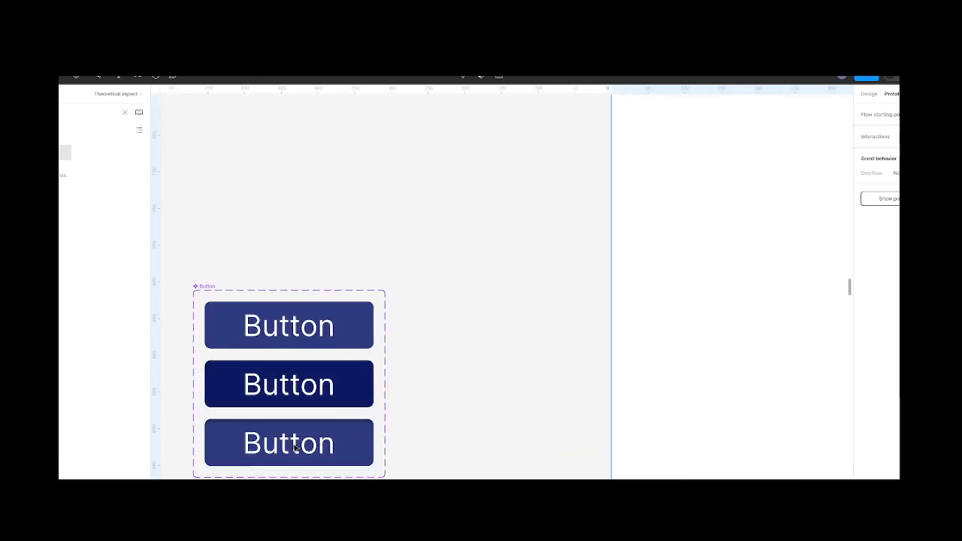
Step: Change the bottom Button variant's fill to orange
left_click(327, 455)
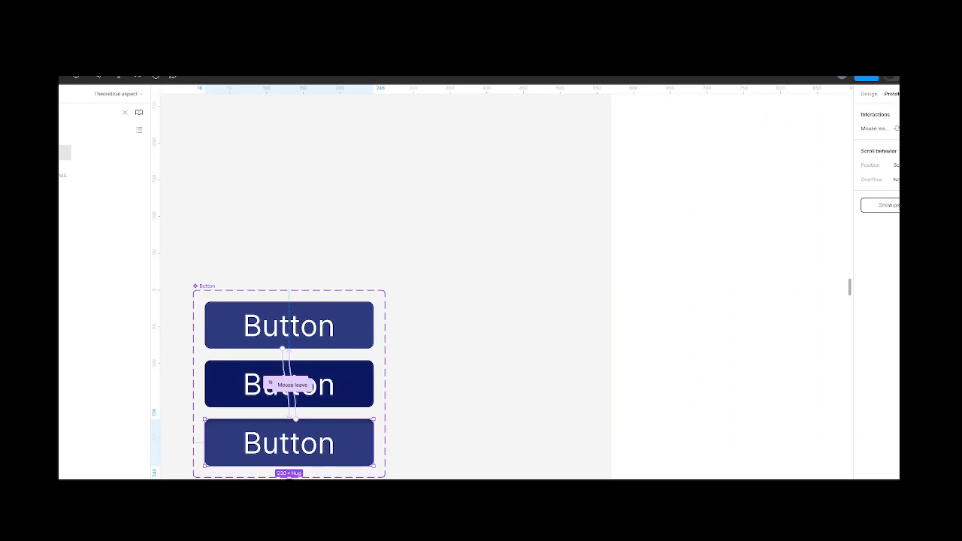
left_click(869, 95)
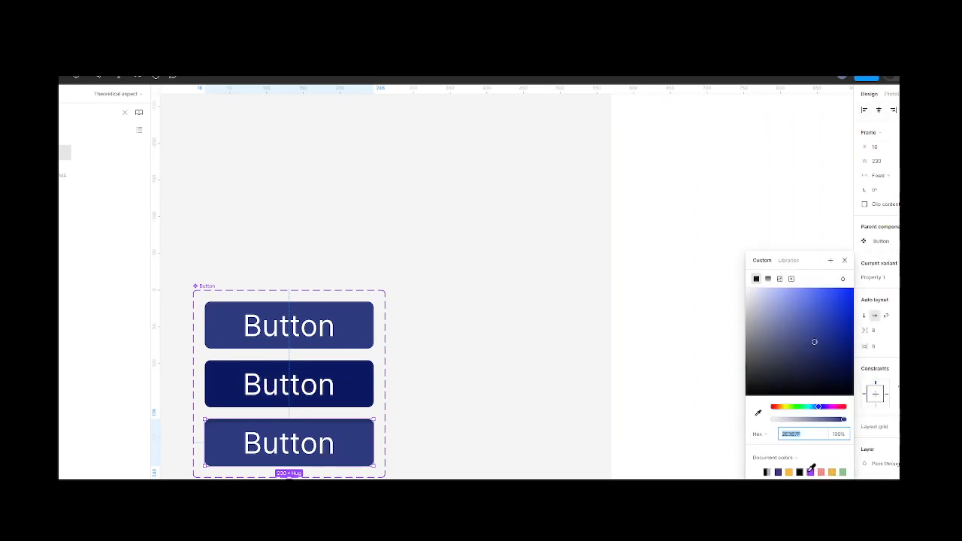
left_click(788, 471)
left_click(421, 464)
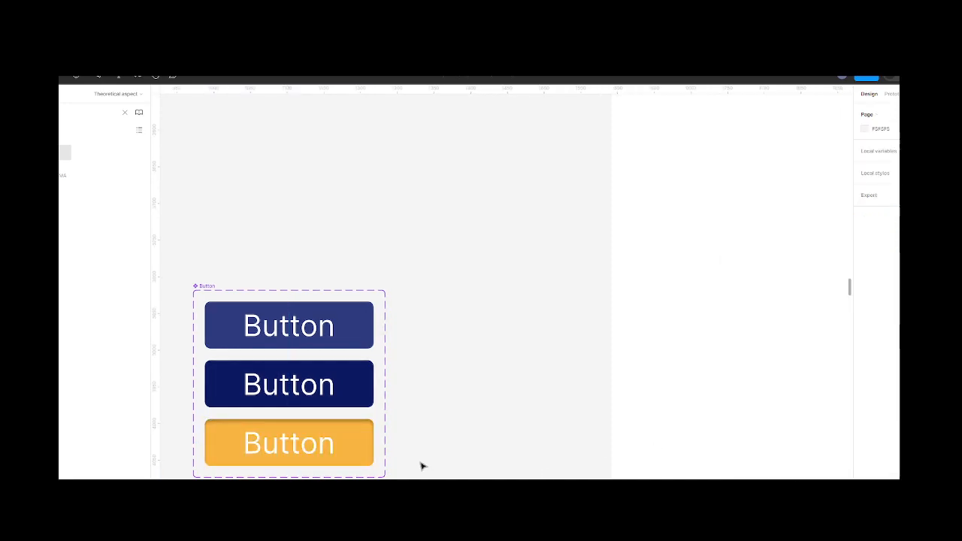
Step: Delete the Mouse leave interactions from the middle and orange button variants
left_click(335, 406)
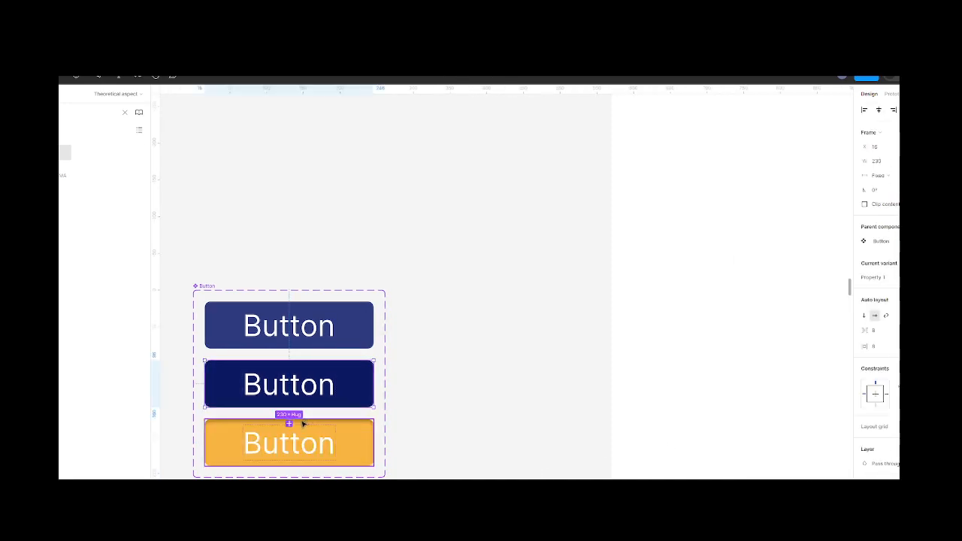
scroll(303, 421, "up", 5)
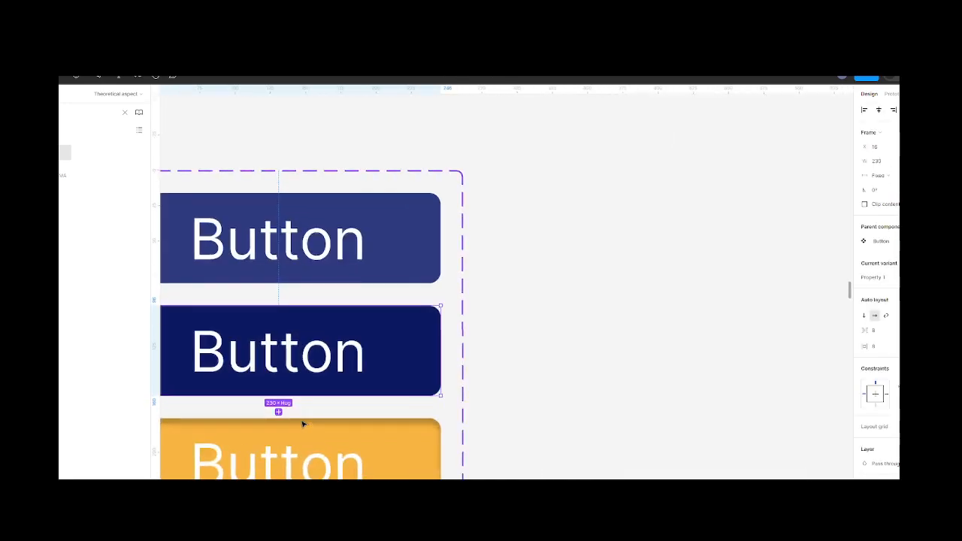
left_click(890, 94)
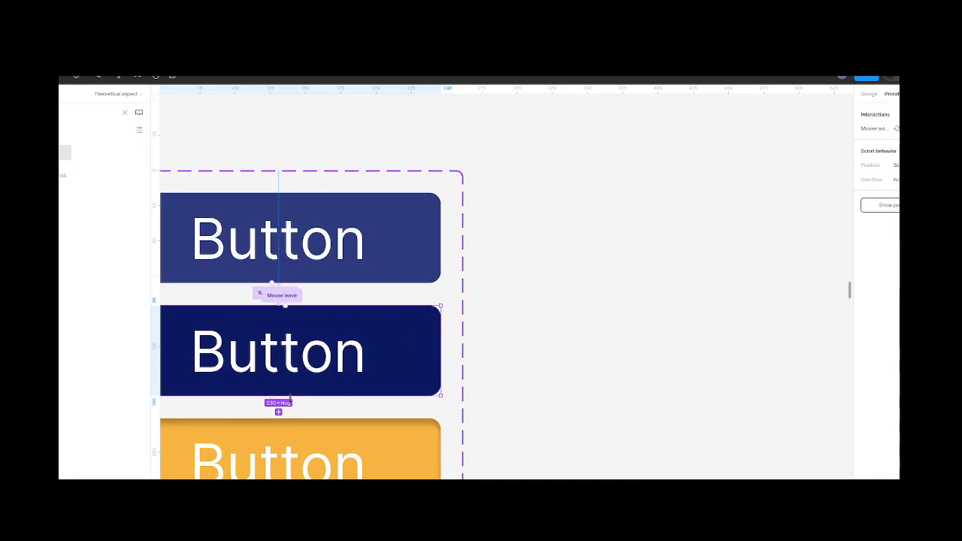
left_click(295, 307)
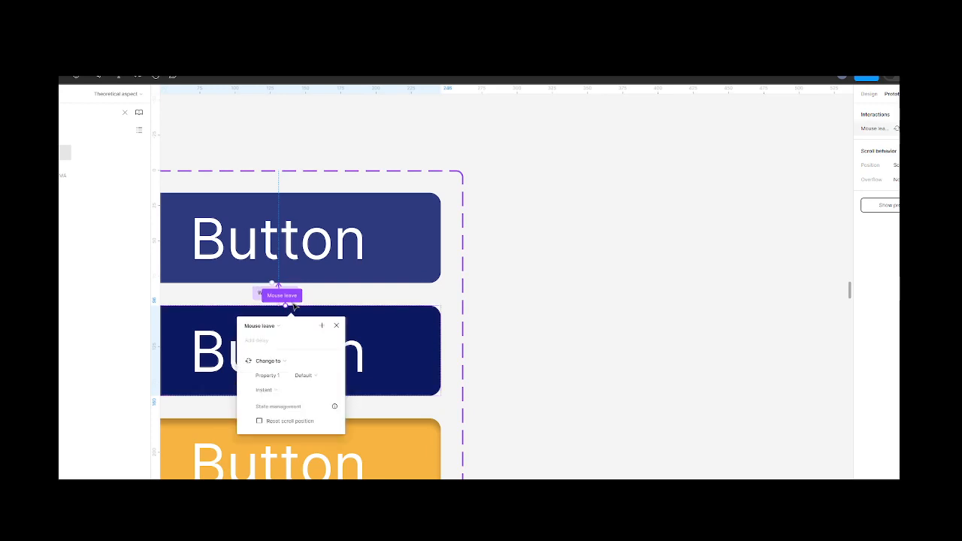
key("Delete")
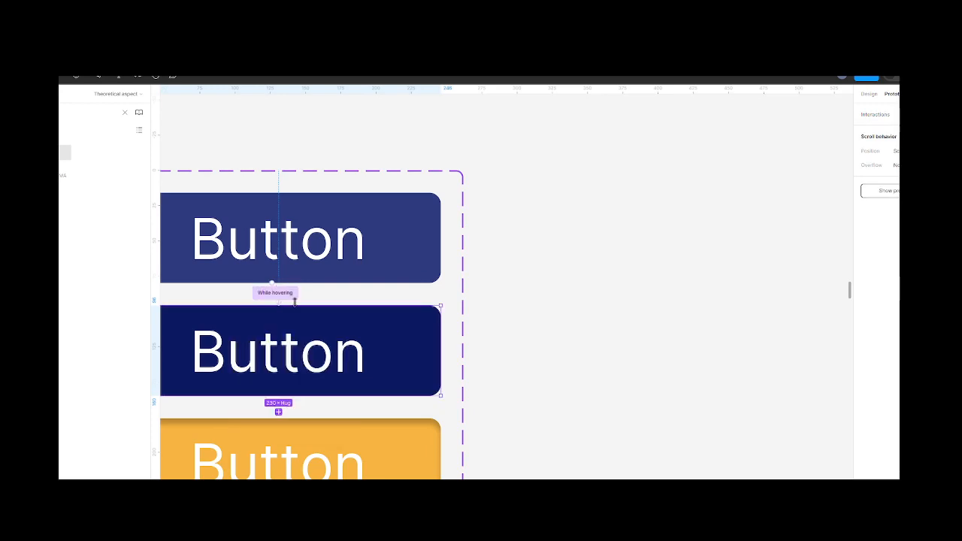
scroll(294, 301, "down", 2)
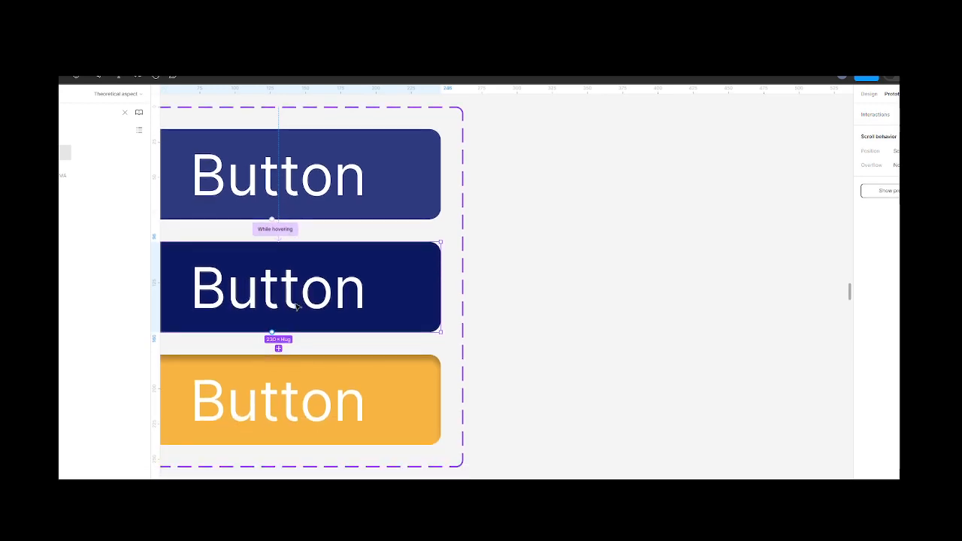
left_click(283, 360)
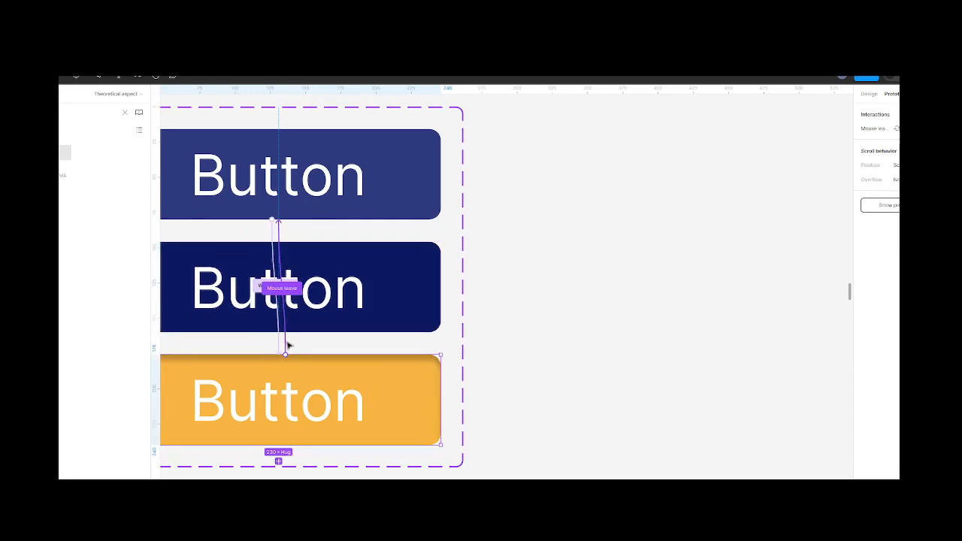
left_click(286, 344)
key("Delete")
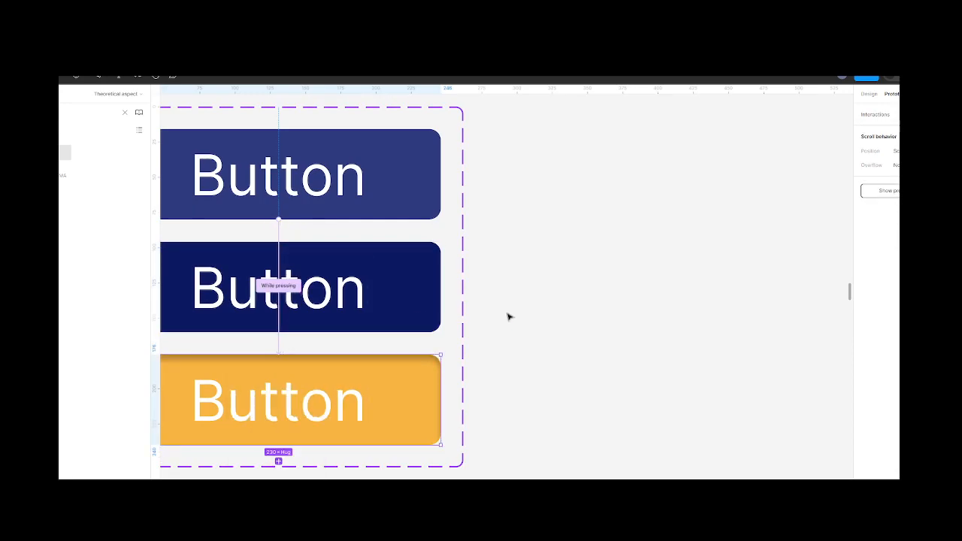
scroll(509, 316, "down", 3)
scroll(508, 316, "right", 6)
scroll(507, 316, "down", 3)
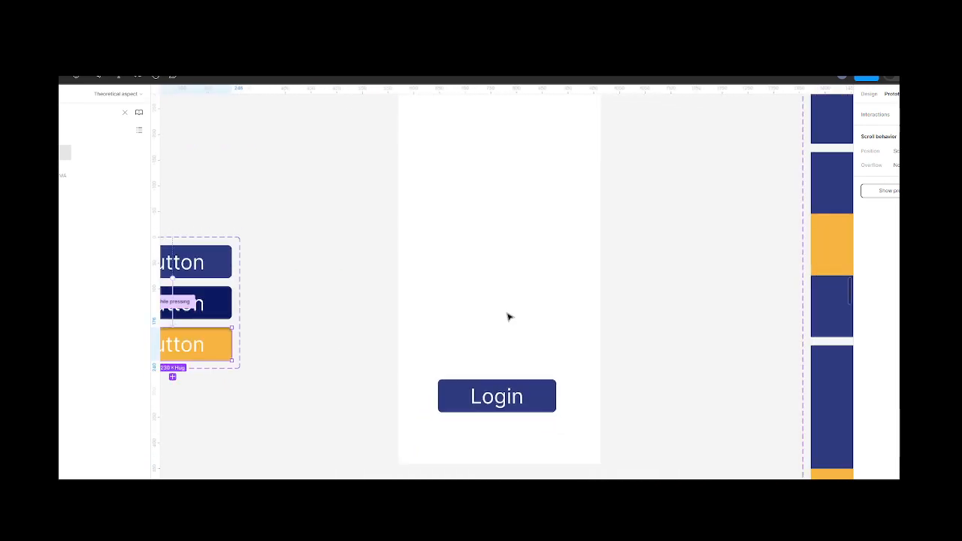
scroll(506, 316, "up", 3)
left_click(416, 158)
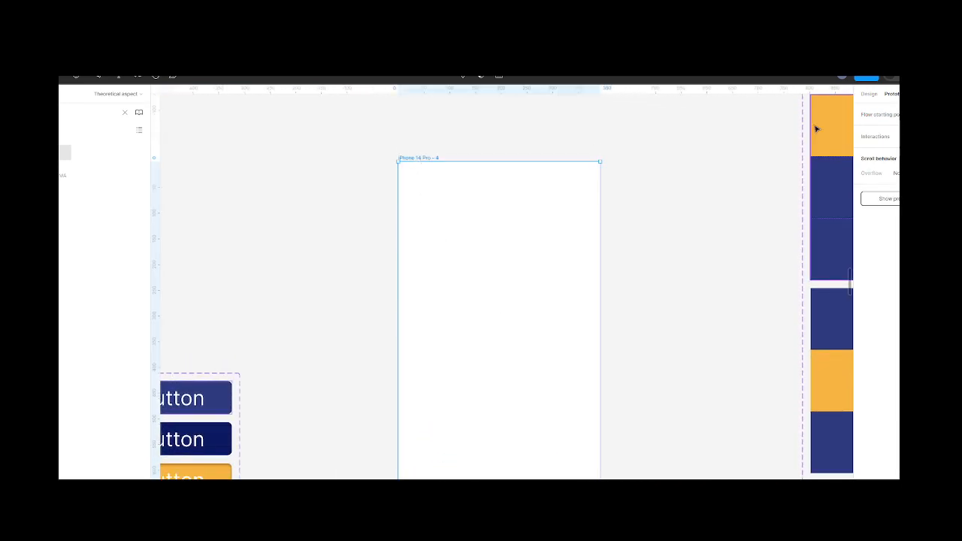
left_click(897, 78)
left_click(882, 106)
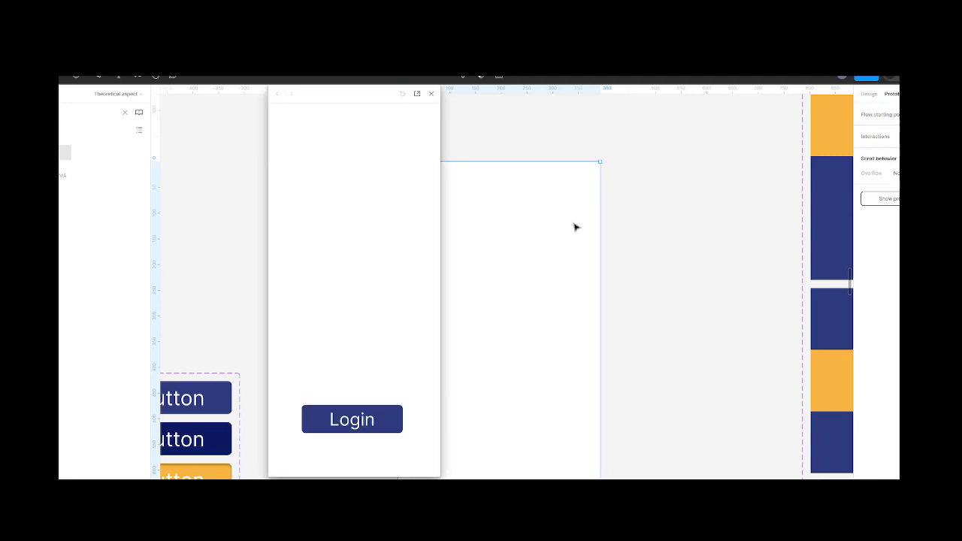
left_click(361, 417)
left_click(432, 93)
scroll(333, 339, "left", 5)
scroll(333, 339, "down", 3)
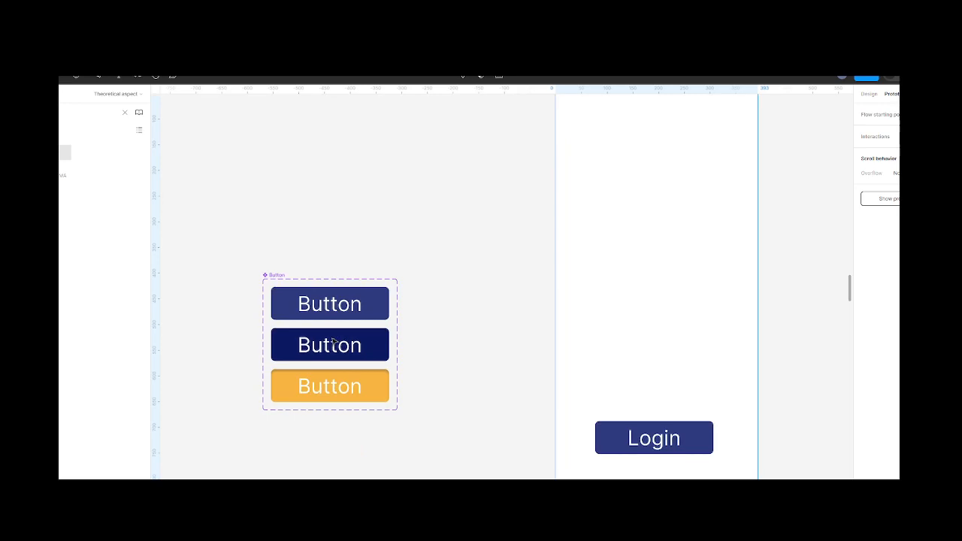
key("Escape")
scroll(344, 375, "up", 5)
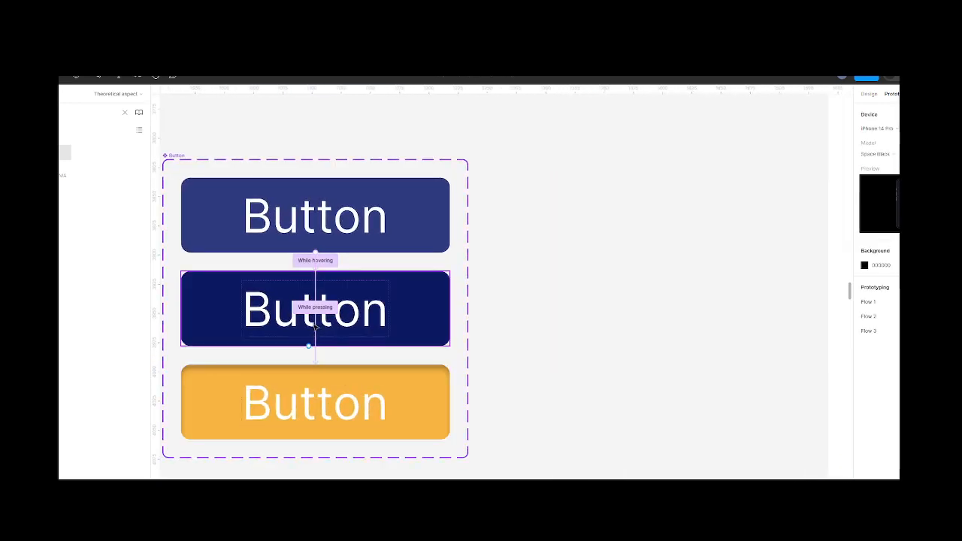
left_click(316, 365)
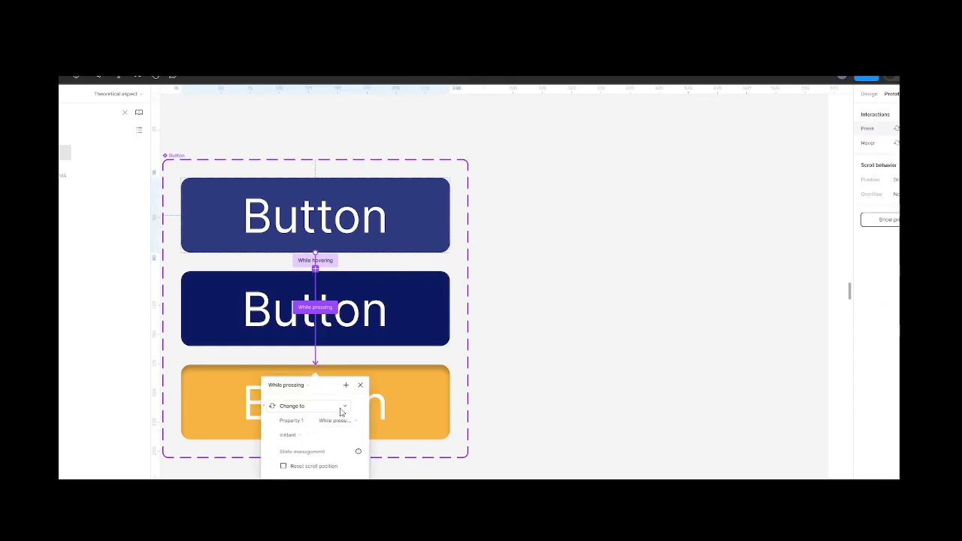
left_click(308, 386)
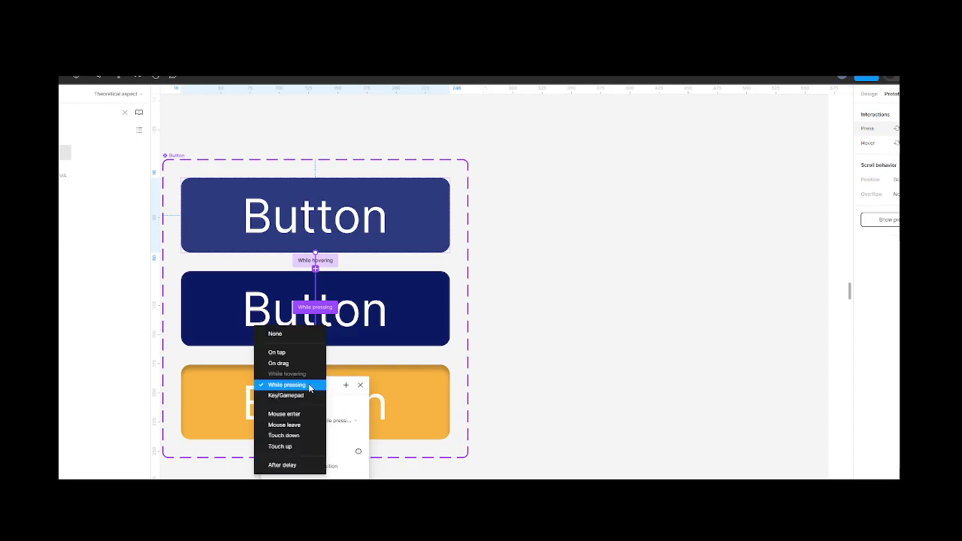
left_click(308, 385)
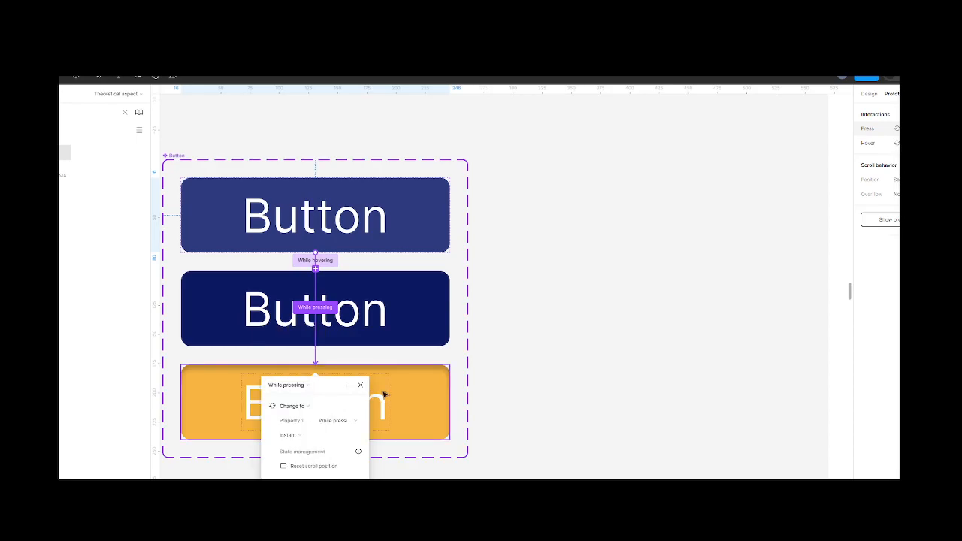
left_click(529, 356)
scroll(529, 356, "down", 3)
scroll(529, 356, "right", 4)
scroll(528, 356, "down", 2)
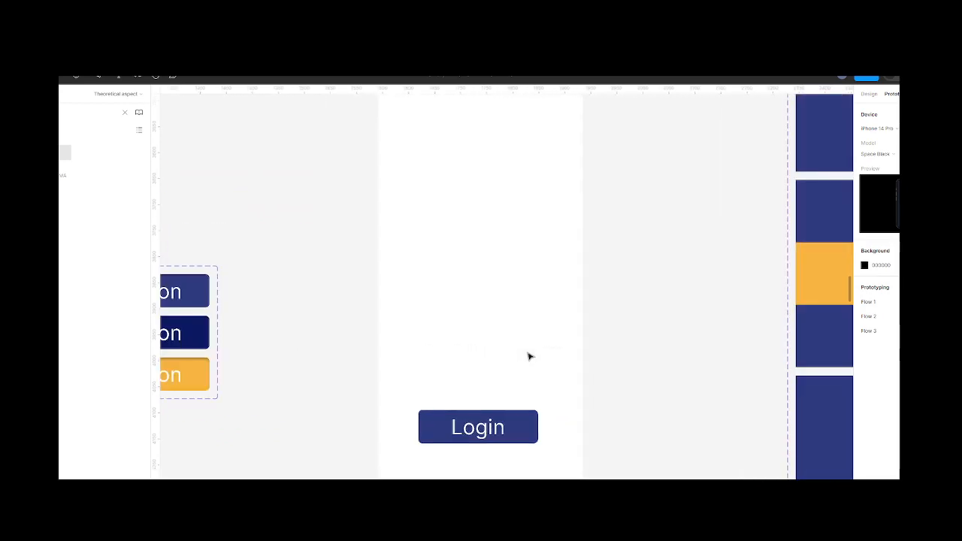
scroll(529, 356, "up", 3)
left_click(406, 246)
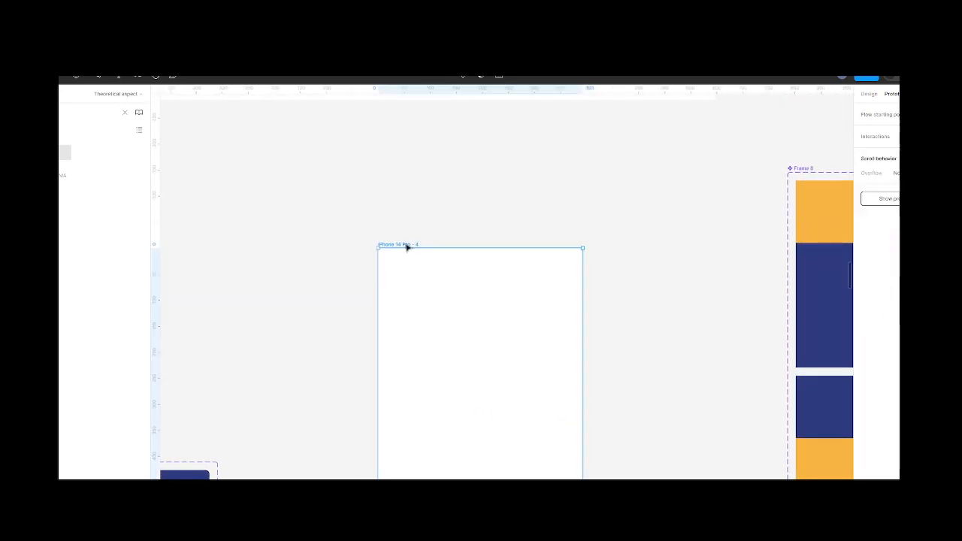
left_click(898, 78)
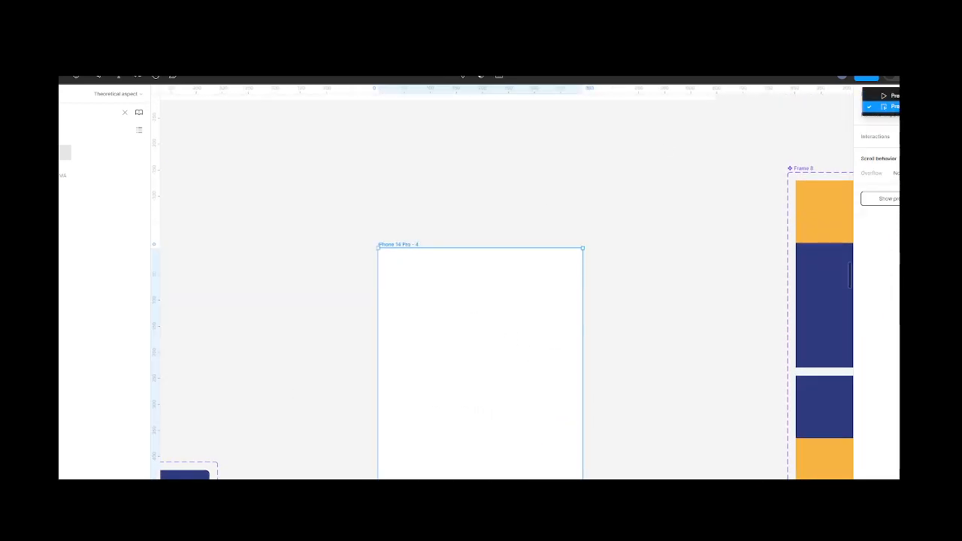
left_click(890, 106)
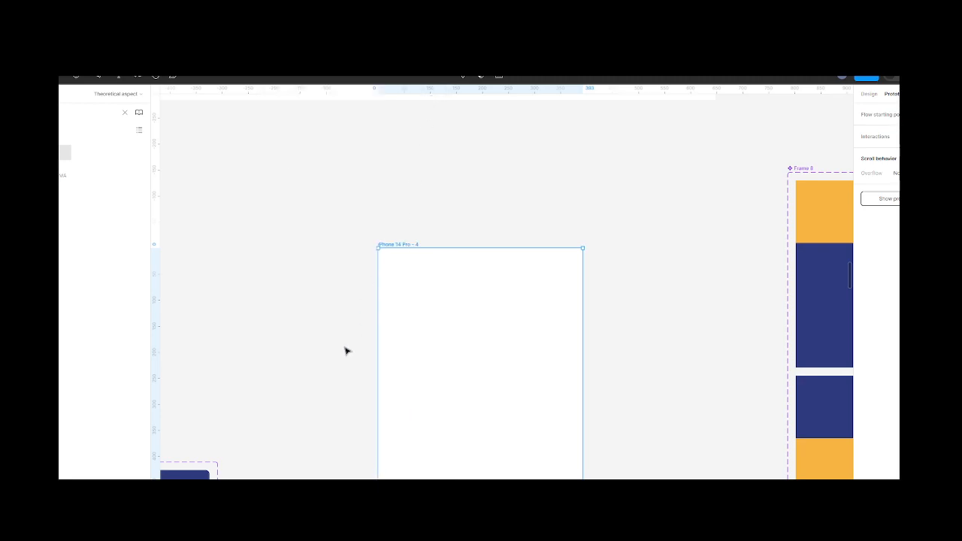
left_click(789, 22)
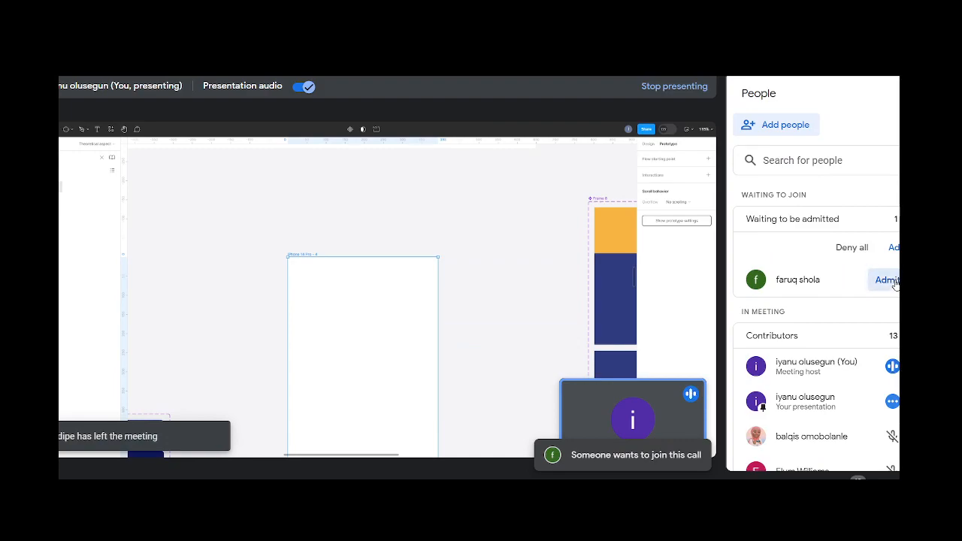
left_click(888, 279)
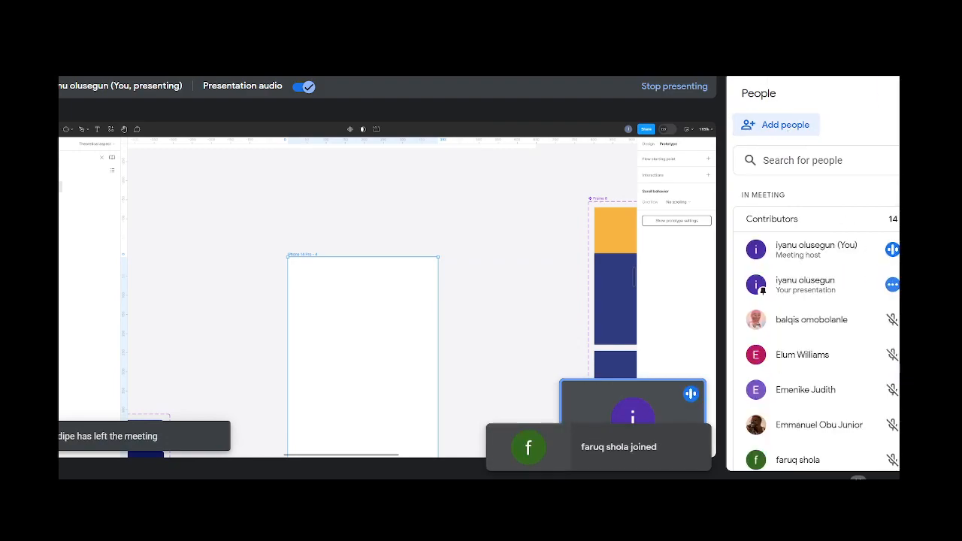
left_click(800, 22)
scroll(542, 323, "down", 3)
scroll(541, 324, "left", 1)
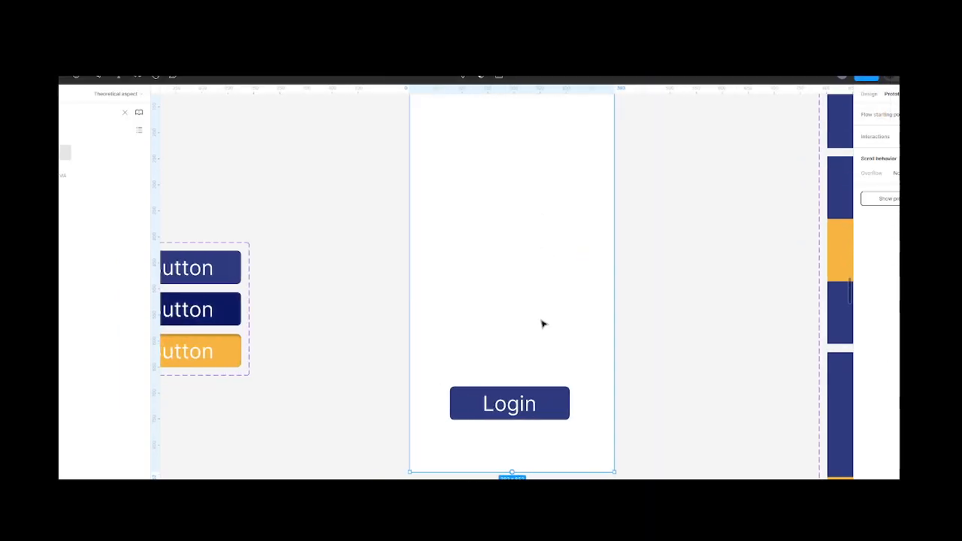
Step: Point the top button's While pressing interaction at the While hovering variant
scroll(541, 324, "left", 3)
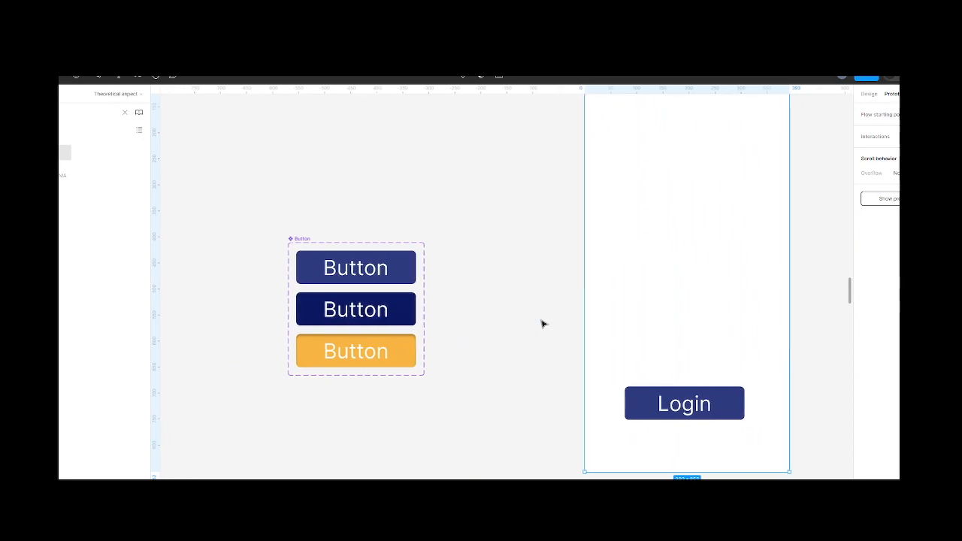
left_click(388, 314)
scroll(363, 326, "up", 5)
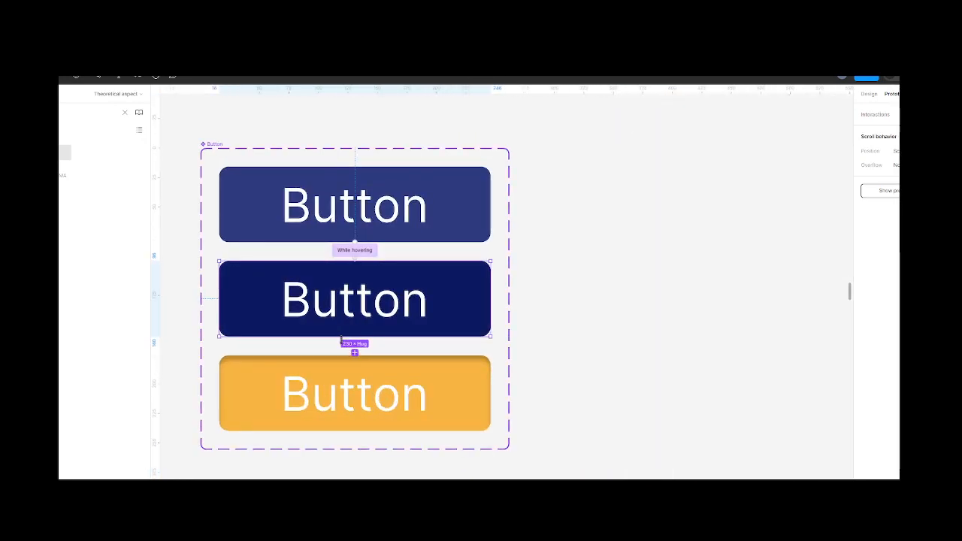
scroll(349, 337, "up", 5)
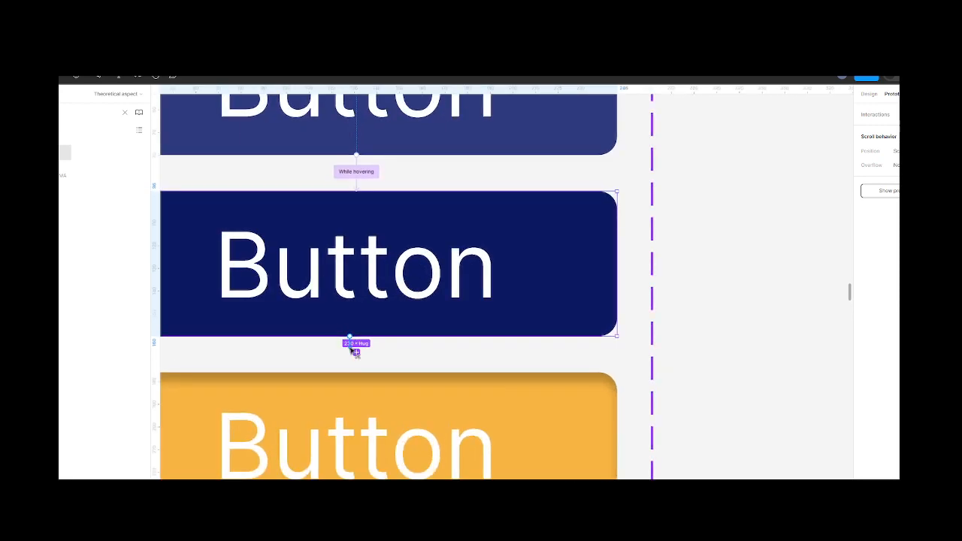
left_click(373, 148)
left_click(357, 206)
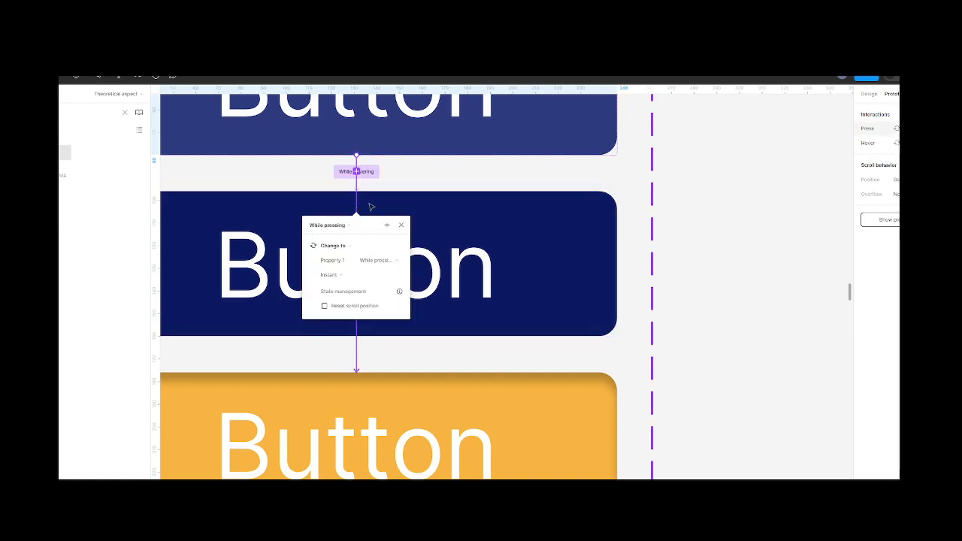
left_click_drag(401, 203, 401, 202)
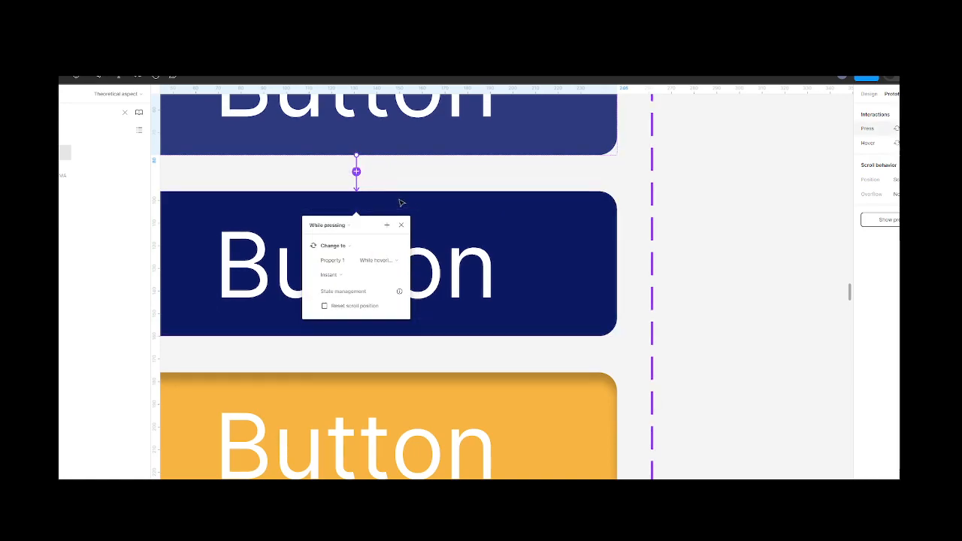
left_click(407, 137)
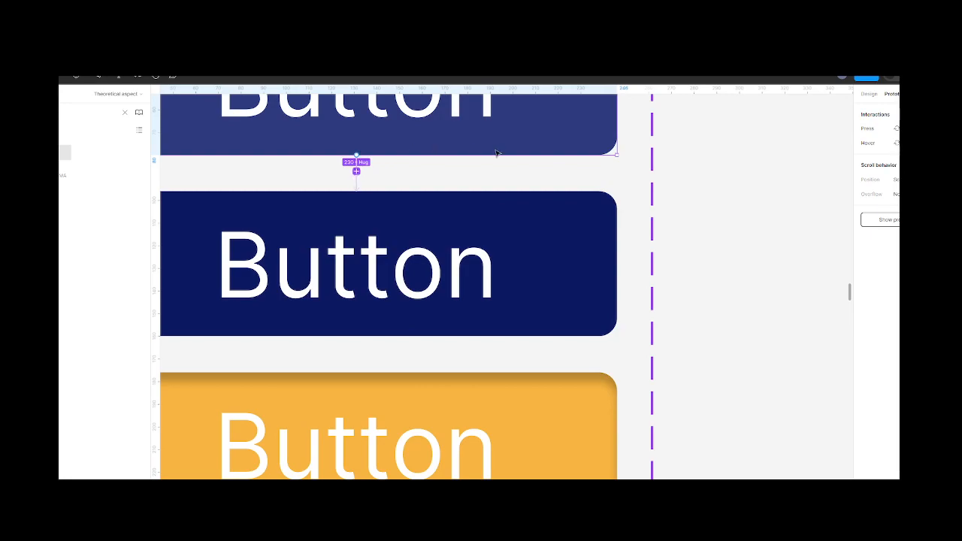
Step: Connect the top button to the orange variant, then delete that On tap interaction
scroll(496, 152, "up", 2)
scroll(496, 152, "down", 1)
scroll(495, 153, "up", 1)
left_click_drag(600, 161, 511, 425)
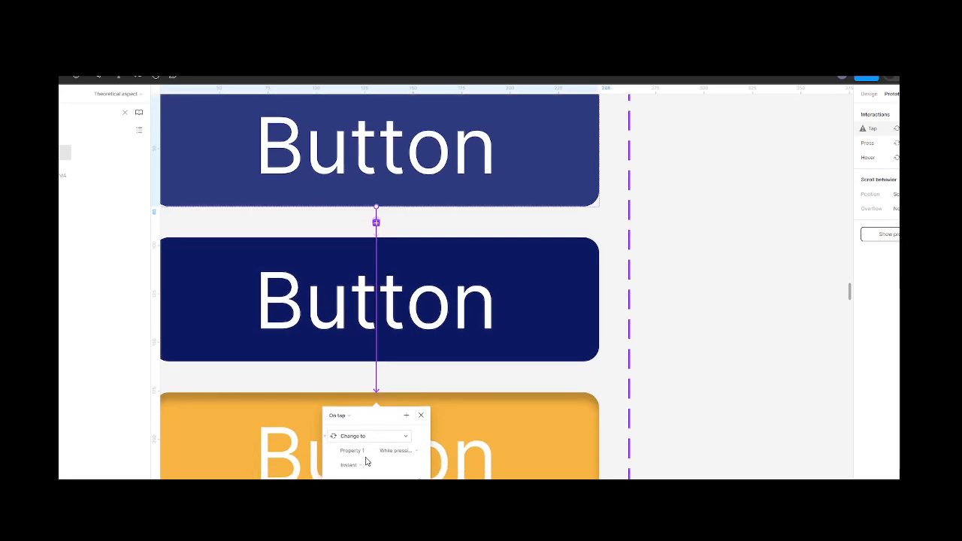
left_click(352, 356)
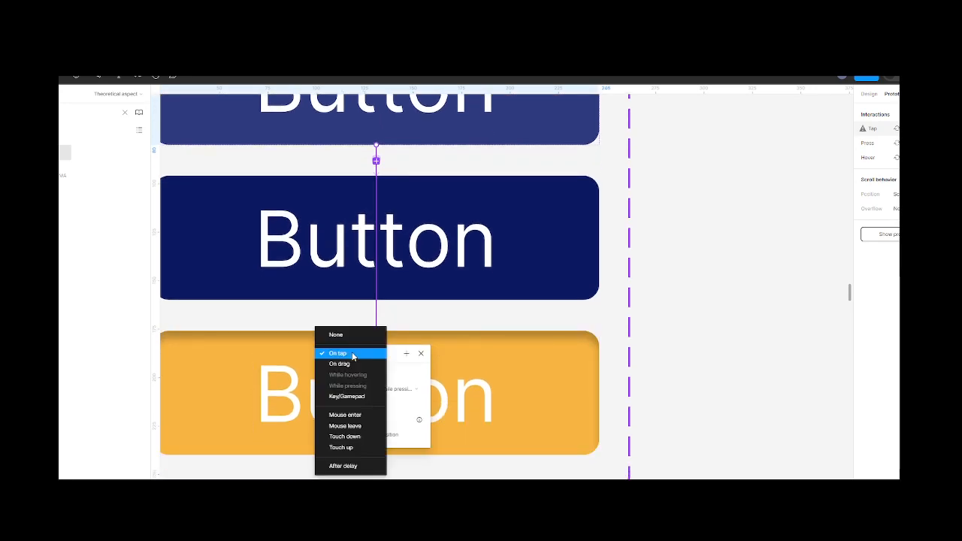
left_click(423, 357)
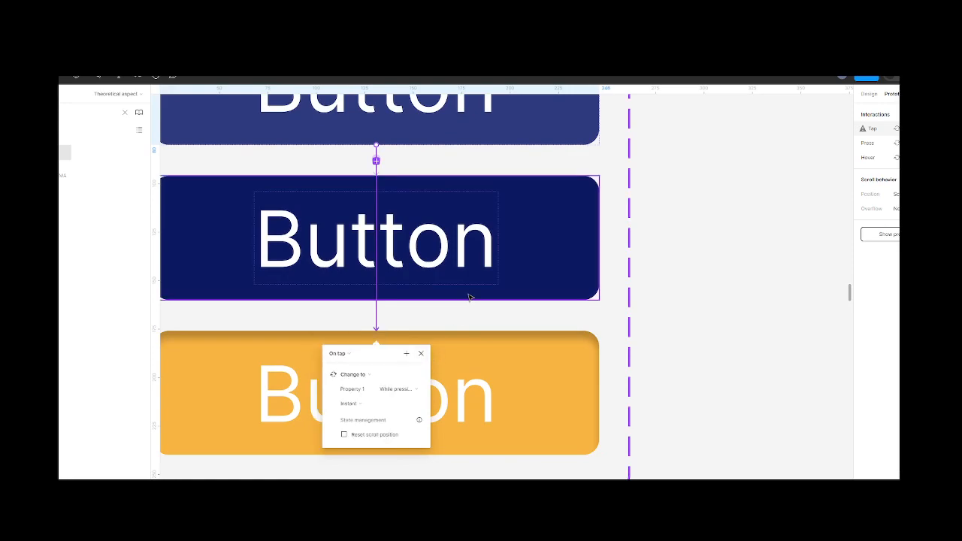
key("Delete")
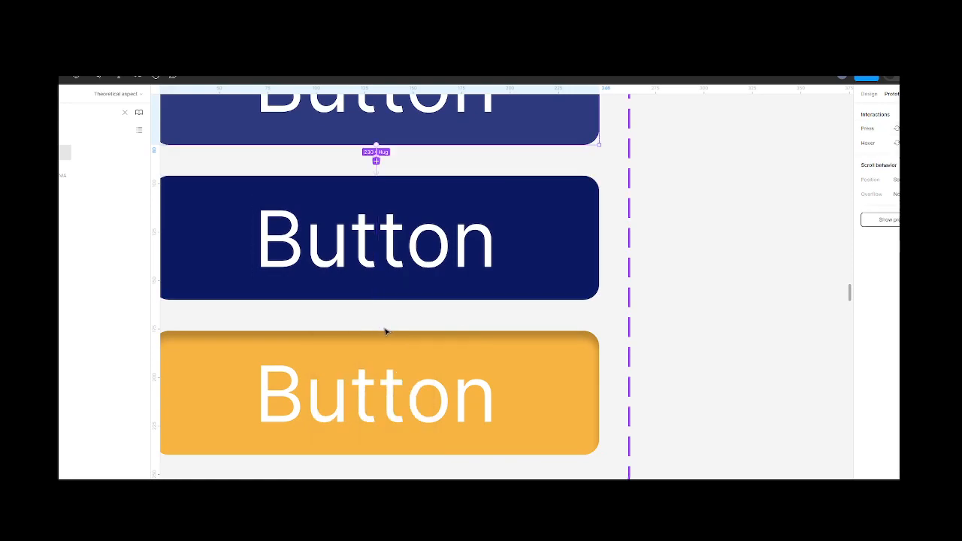
Step: Link the dark navy middle variant to the yellow variant with a While pressing trigger
left_click(408, 297)
left_click_drag(369, 300, 379, 347)
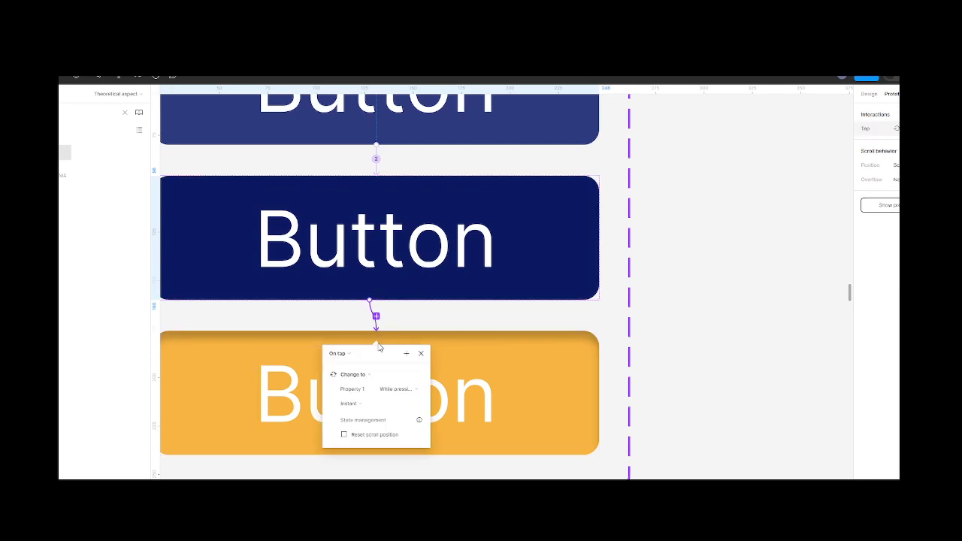
left_click(354, 358)
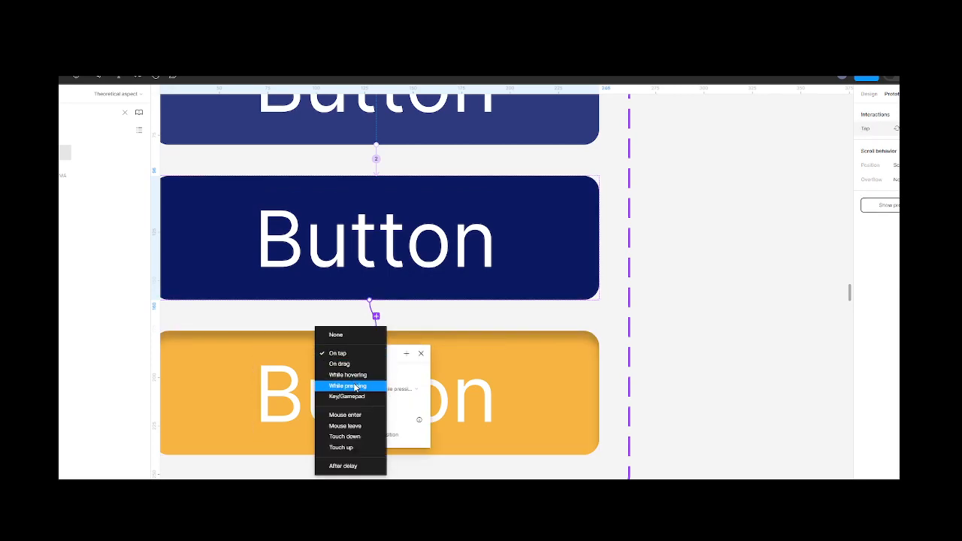
left_click(353, 384)
left_click(421, 353)
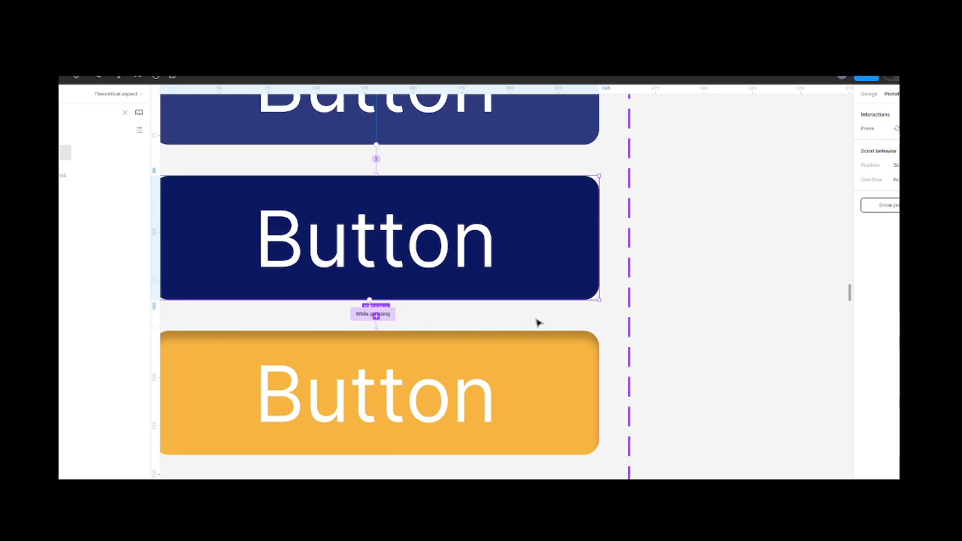
scroll(536, 322, "down", 5)
scroll(536, 322, "right", 6)
scroll(536, 322, "down", 3)
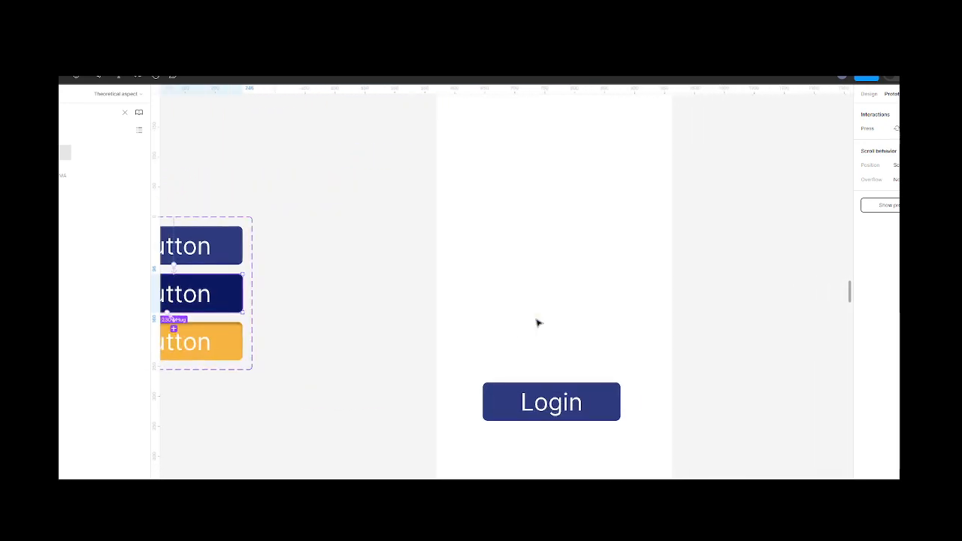
scroll(537, 322, "up", 2)
scroll(536, 322, "down", 3)
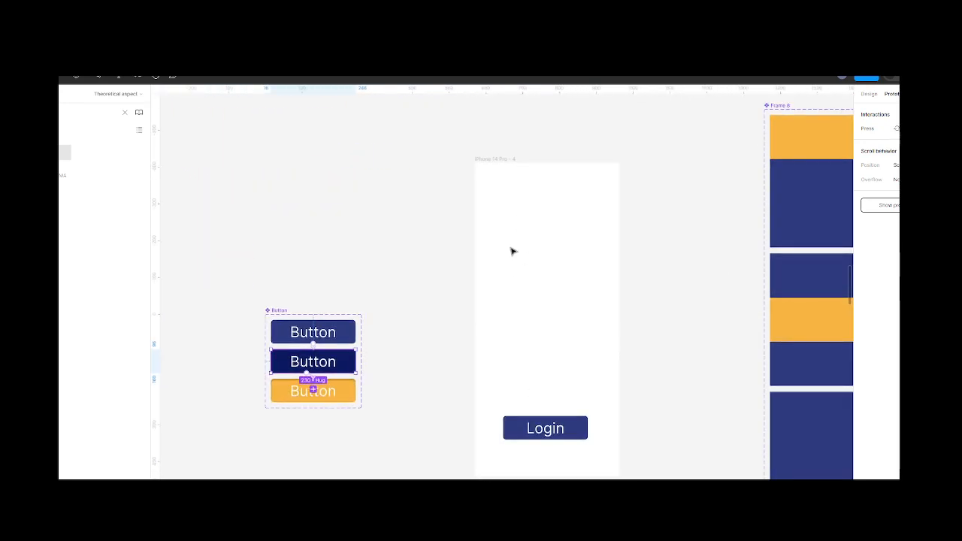
Step: Preview the iPhone 14 Pro - 4 prototype and press Login repeatedly to test its colour change
left_click(502, 159)
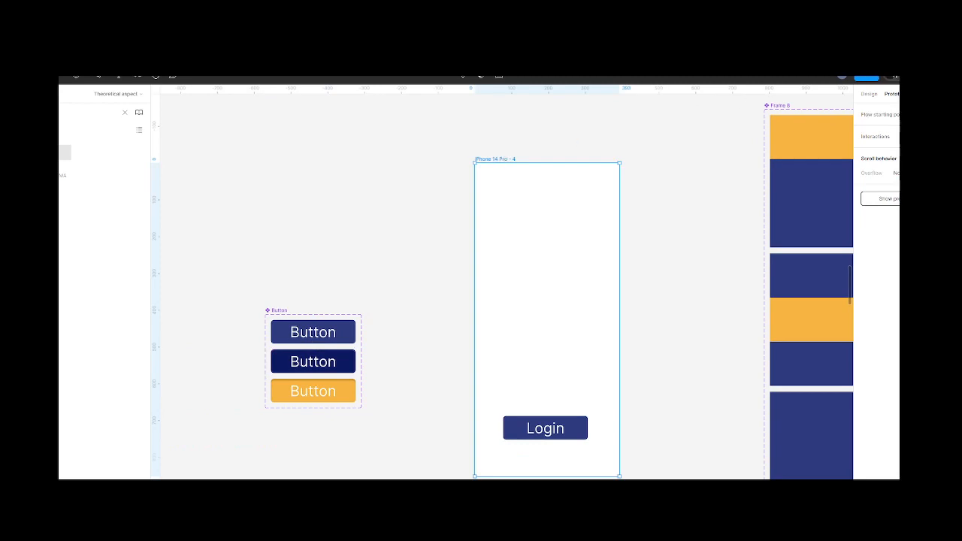
left_click(897, 78)
left_click(887, 106)
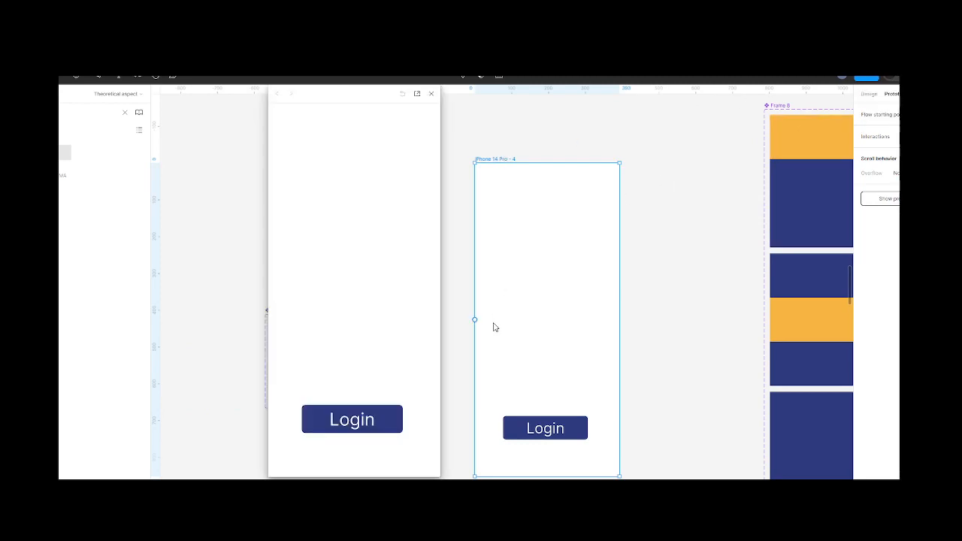
left_click(356, 425)
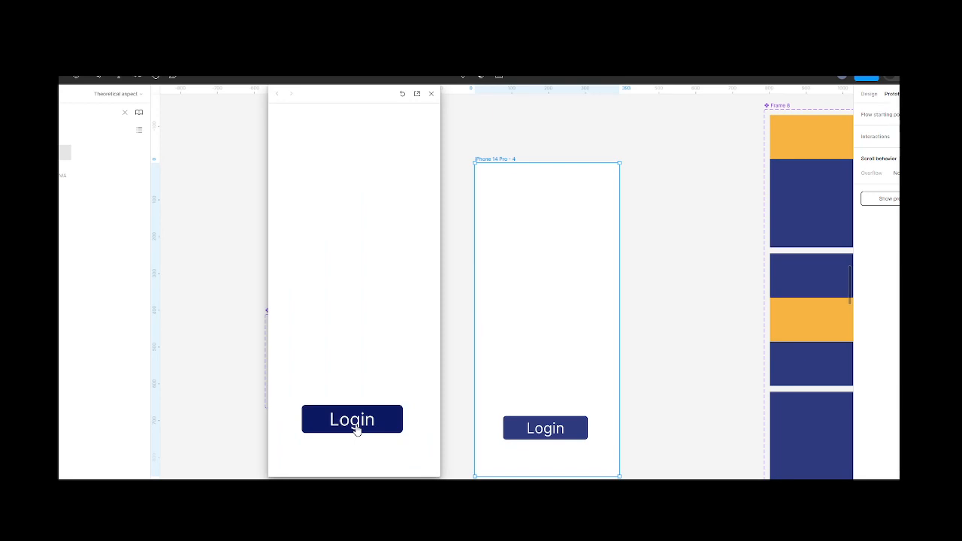
left_click(355, 426)
left_click(359, 426)
left_click(355, 426)
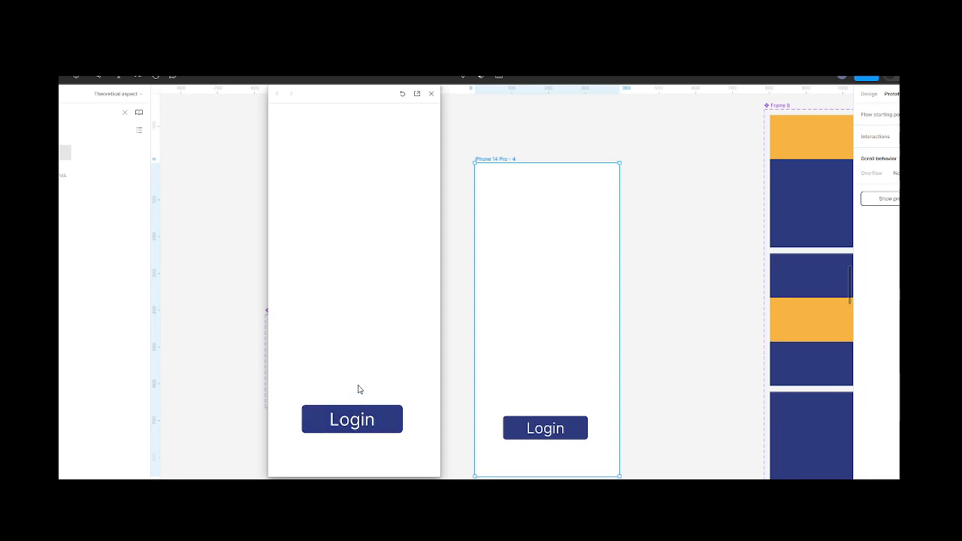
left_click(360, 422)
Step: Test the Login button once more, close the preview, and pan to the Prototype triggers slide
left_click(362, 434)
left_click(431, 93)
scroll(416, 263, "down", 2)
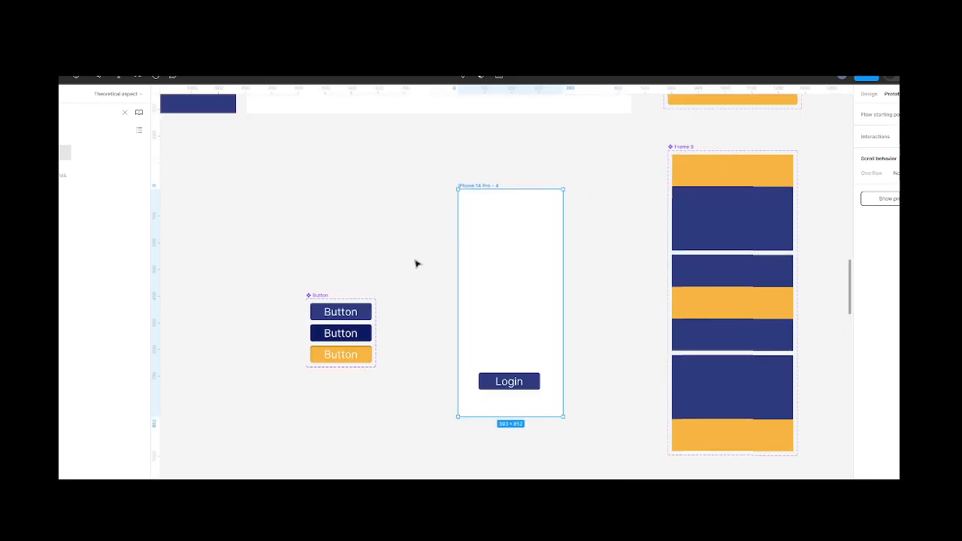
scroll(415, 262, "up", 8)
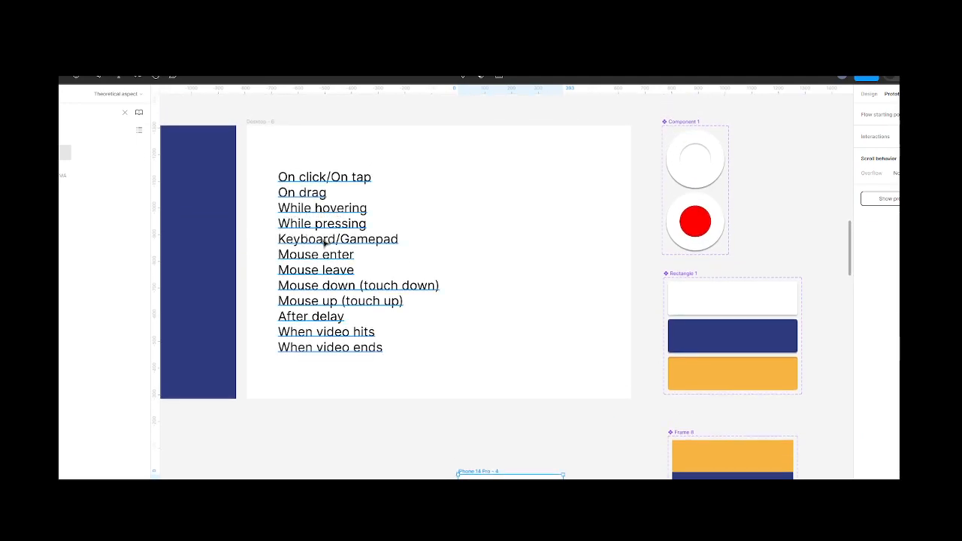
scroll(346, 241, "down", 2, "ctrl")
scroll(348, 242, "down", 3)
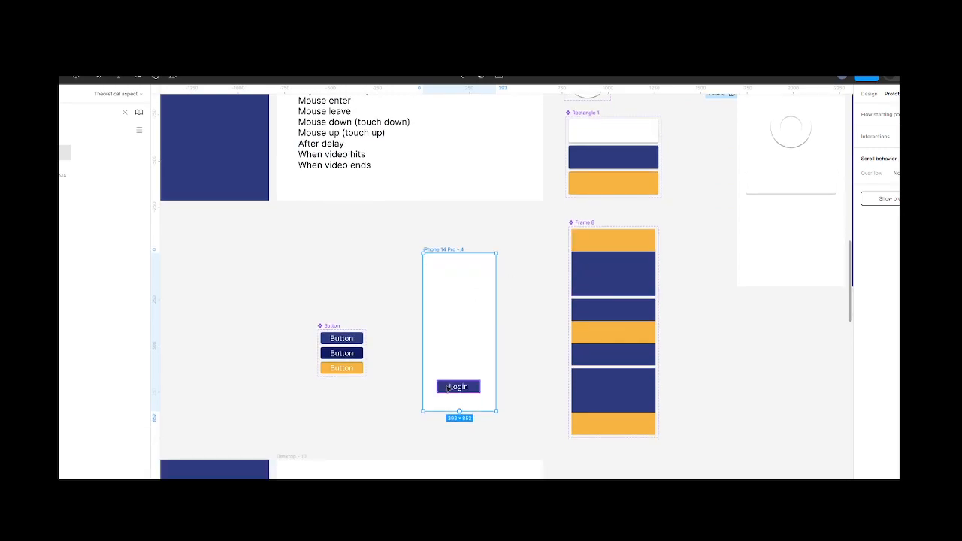
scroll(360, 329, "left", 4)
scroll(359, 327, "left", 1)
scroll(359, 327, "up", 2)
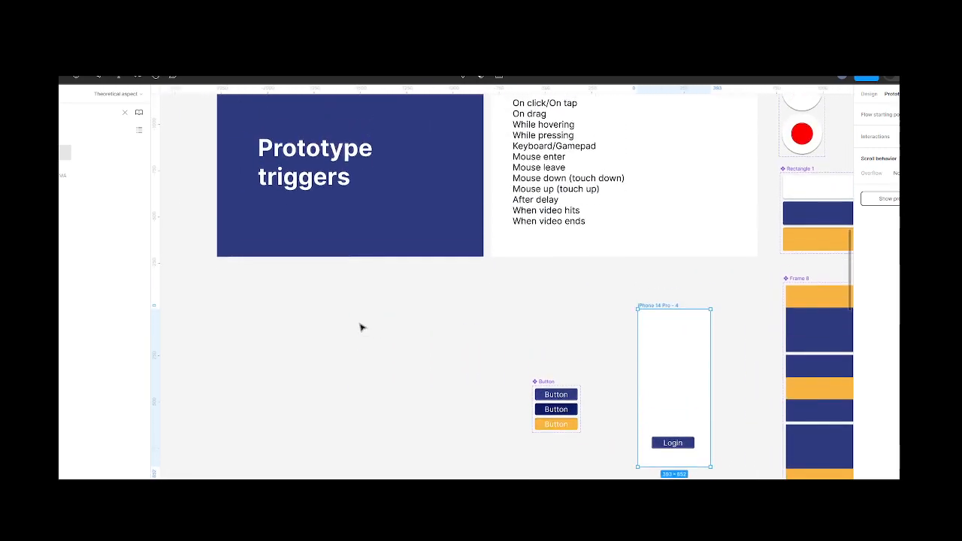
left_click(277, 365)
Step: Draw a rectangle below the Prototype triggers slide and stack two copies beneath it
left_click(85, 79)
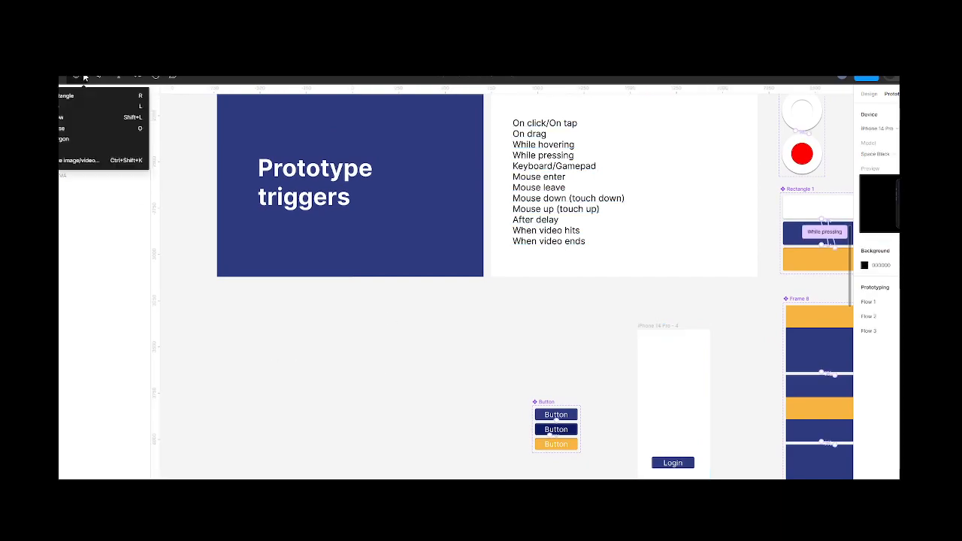
left_click(78, 99)
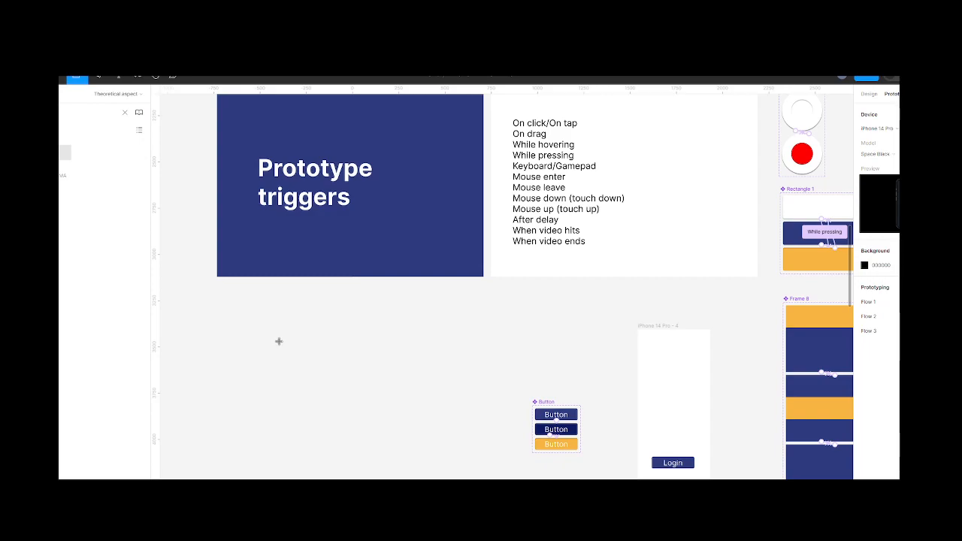
left_click_drag(279, 341, 397, 369)
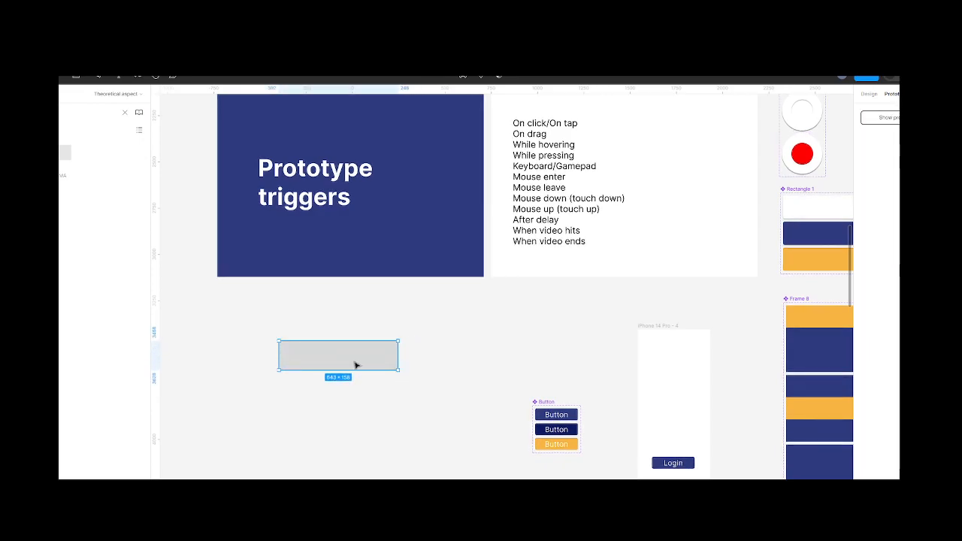
left_click_drag(356, 366, 356, 395)
key("ctrl+d")
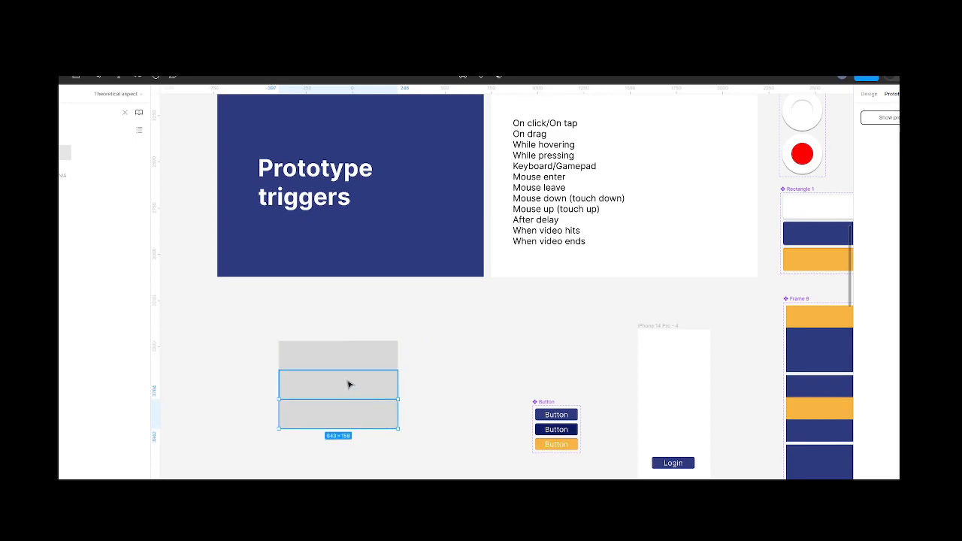
Step: Fill the middle and bottom rectangles with navy 2E3B7F
left_click(347, 381)
left_click(869, 94)
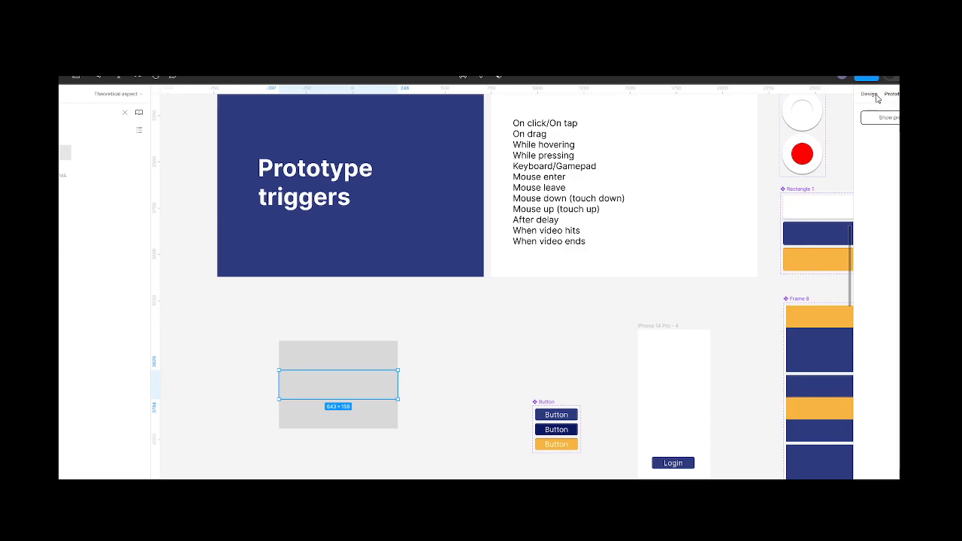
left_click(865, 235)
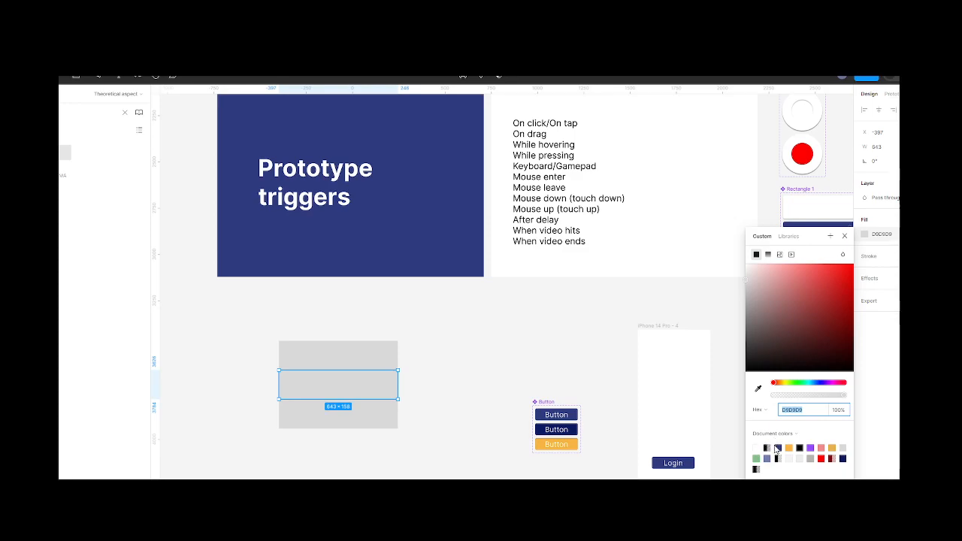
left_click(778, 447)
left_click(379, 423)
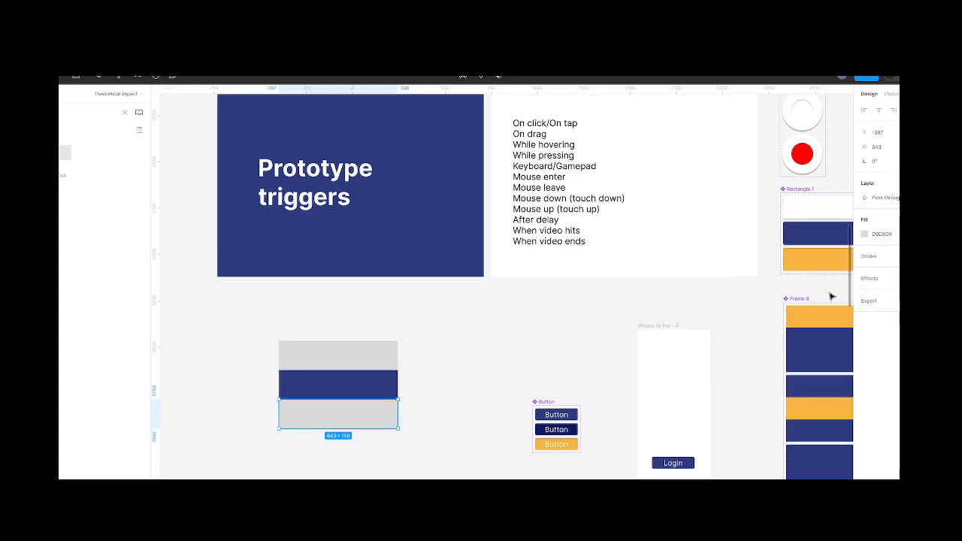
left_click(864, 236)
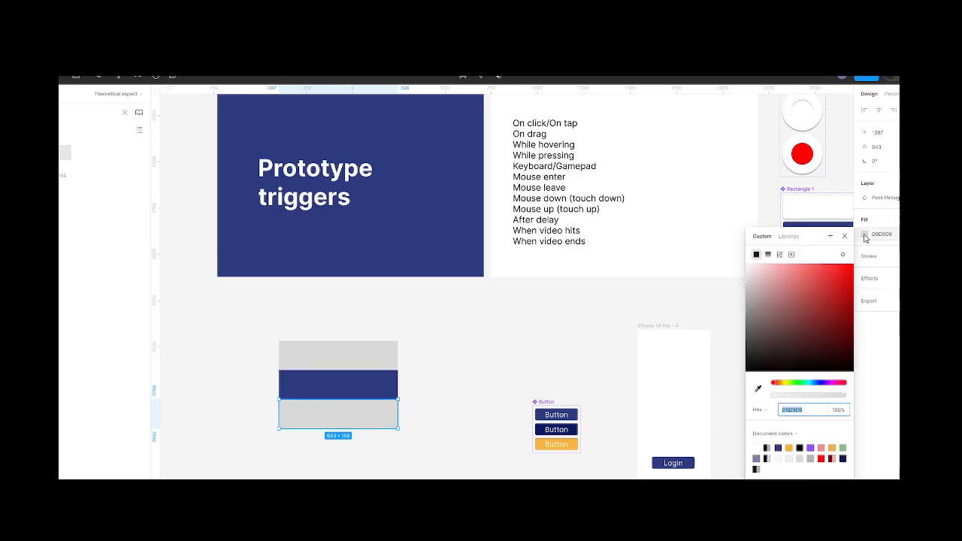
left_click(779, 447)
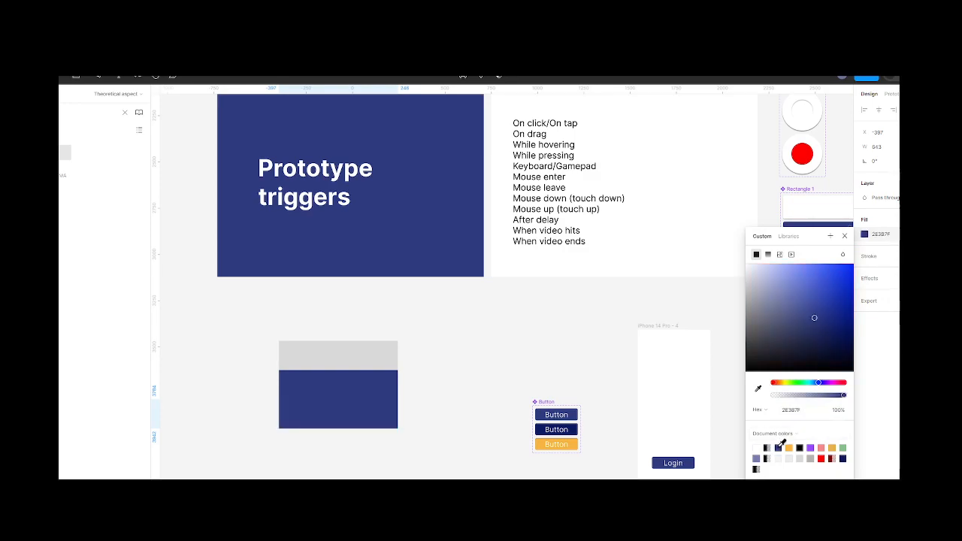
Step: Make the top rectangle white with an inner shadow effect
left_click(329, 362)
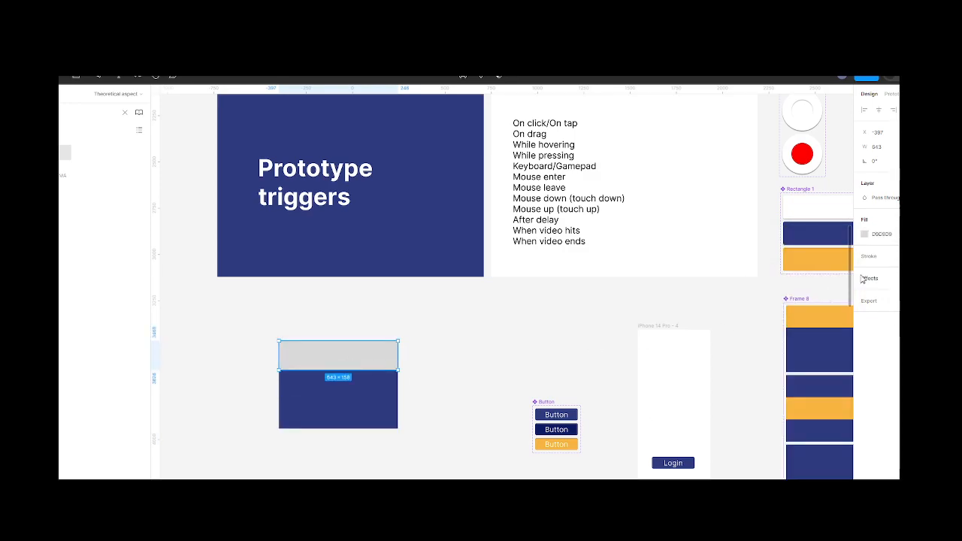
left_click(864, 234)
left_click_drag(807, 289, 729, 253)
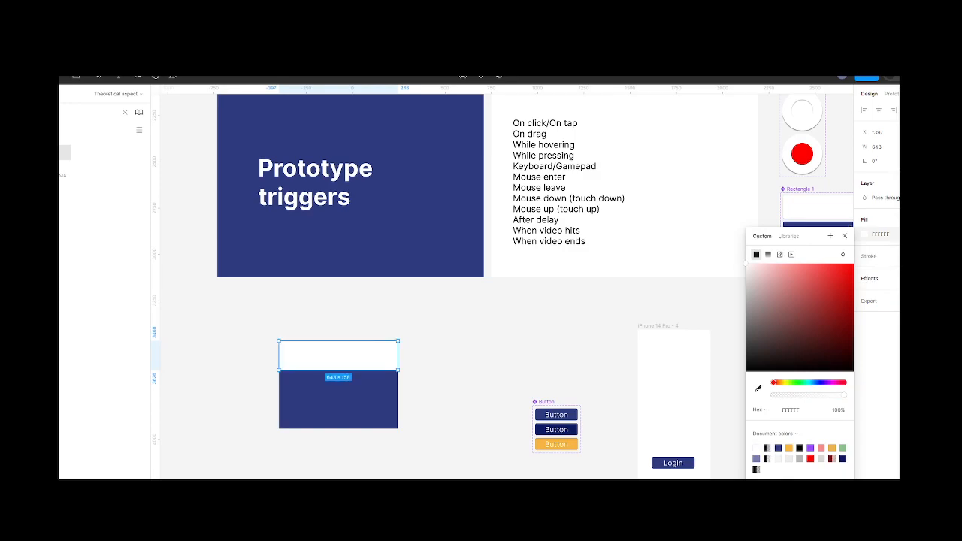
key("Escape")
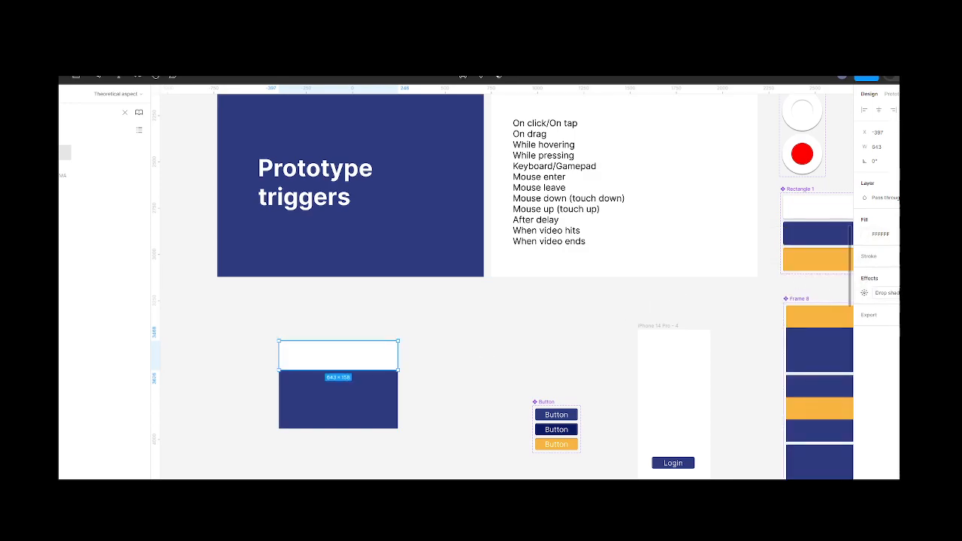
left_click(886, 292)
left_click(890, 282)
left_click(563, 348)
scroll(324, 420, "up", 3)
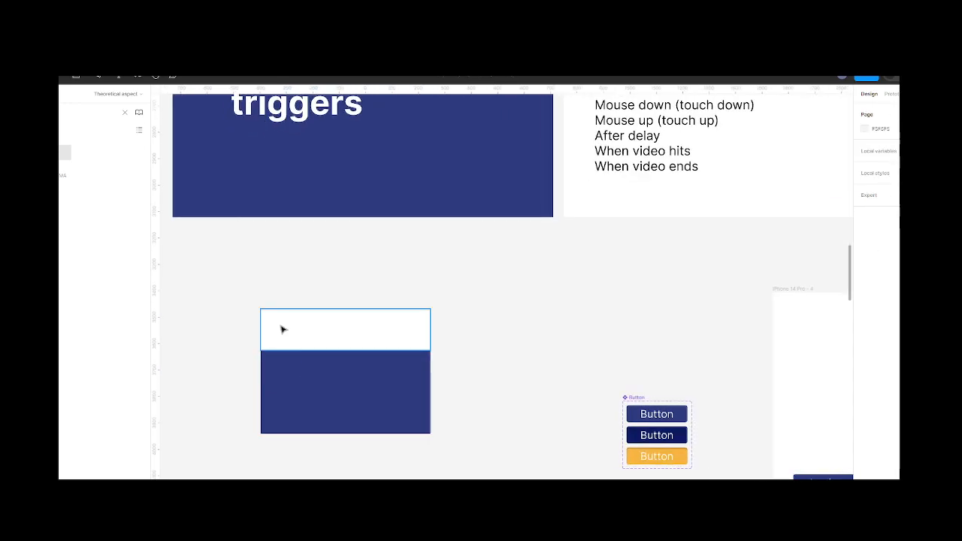
Step: Put the three rectangles in an auto-layout frame (Shift+A), convert it to a component, rename it Menu
left_click_drag(243, 268, 445, 449)
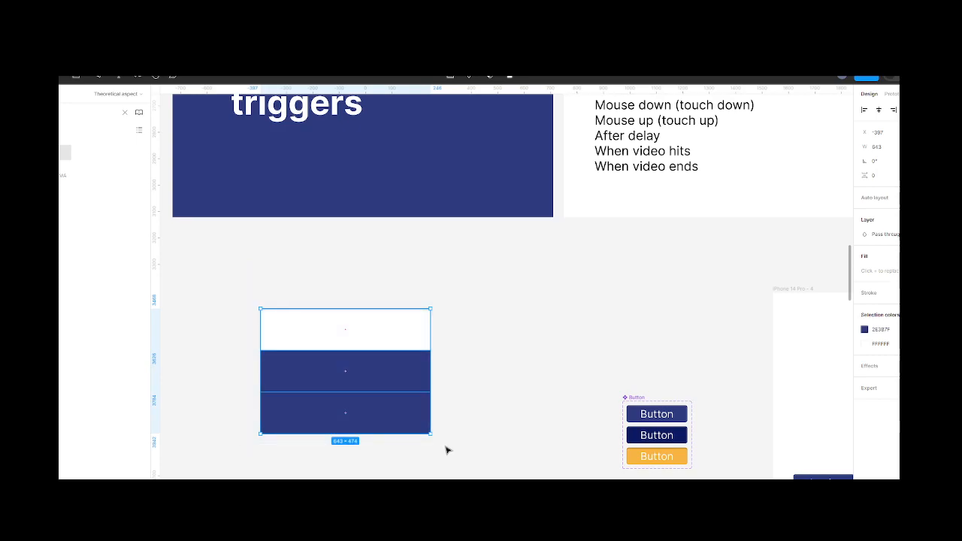
key("shift+a")
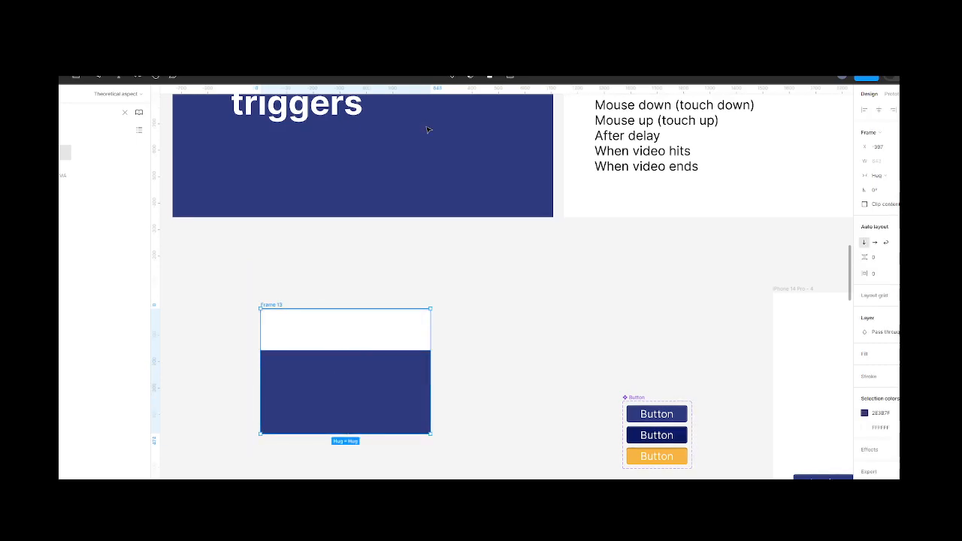
key("ctrl+alt+k")
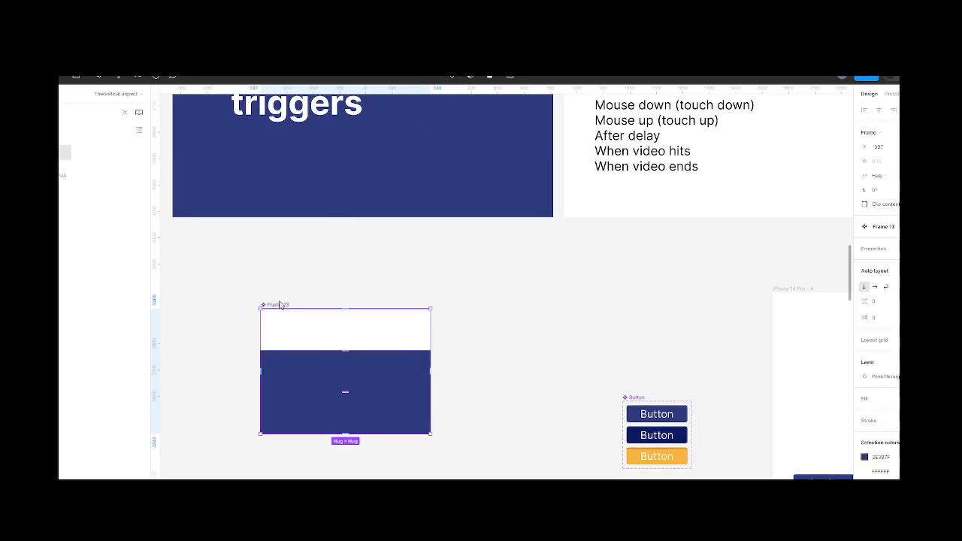
double_click(280, 304)
type("M")
left_click(350, 256)
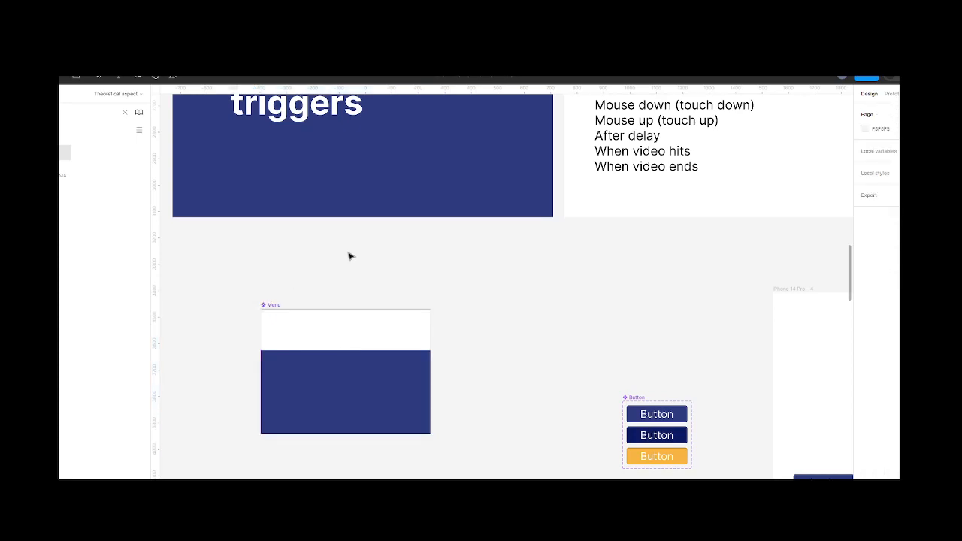
scroll(350, 257, "down", 2)
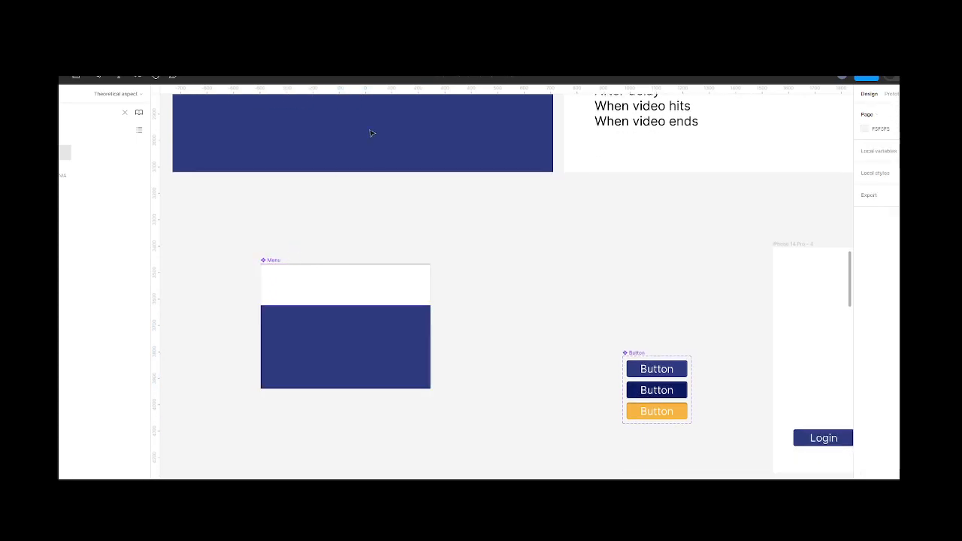
scroll(364, 178, "down", 3)
scroll(365, 178, "down", 1)
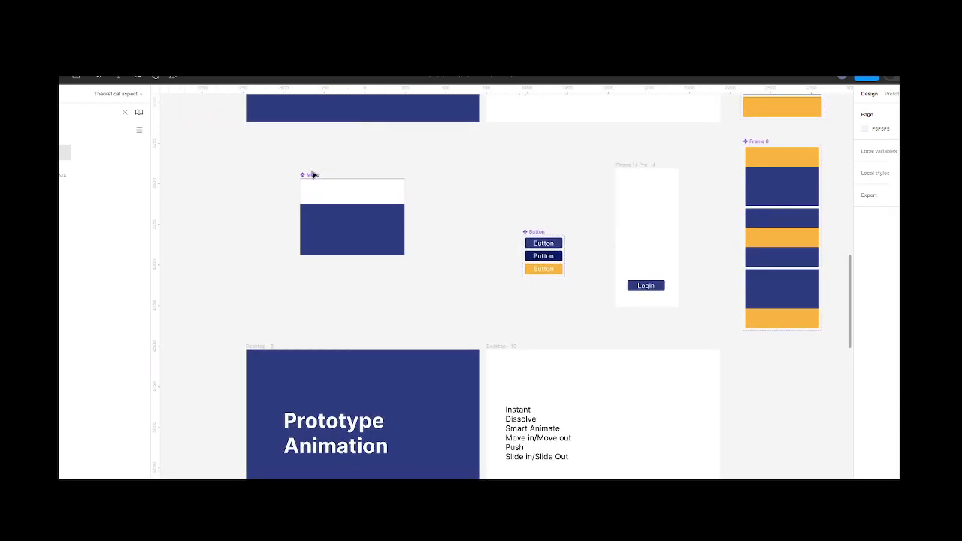
Step: Add a second Menu variant and move its white bar below the first navy bar
left_click_drag(309, 175, 773, 362)
scroll(774, 361, "right", 5)
scroll(775, 361, "down", 2)
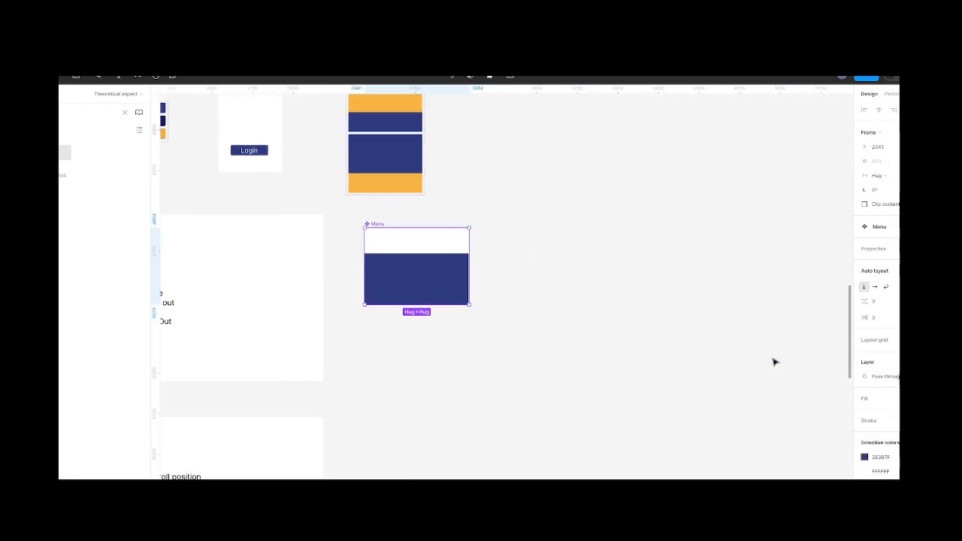
left_click(452, 77)
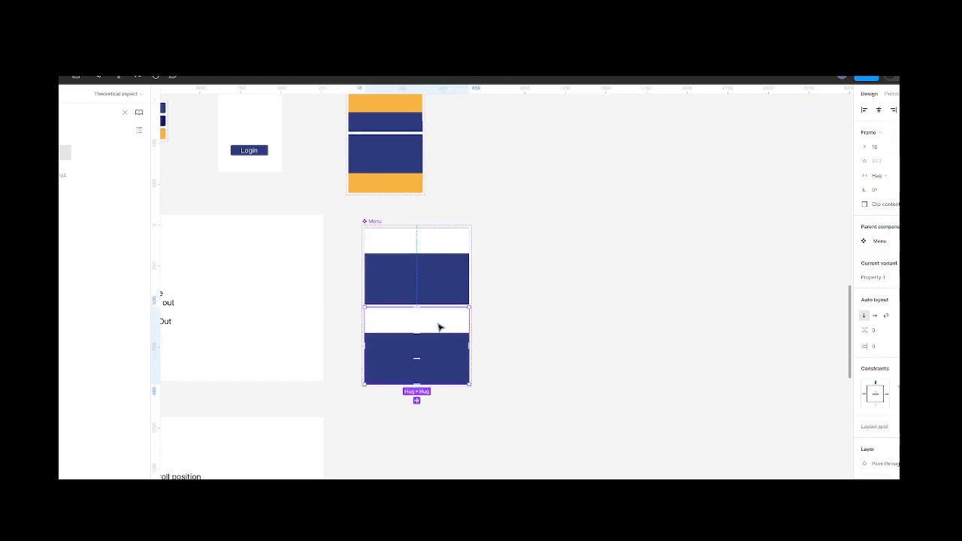
left_click(440, 327)
key("Down")
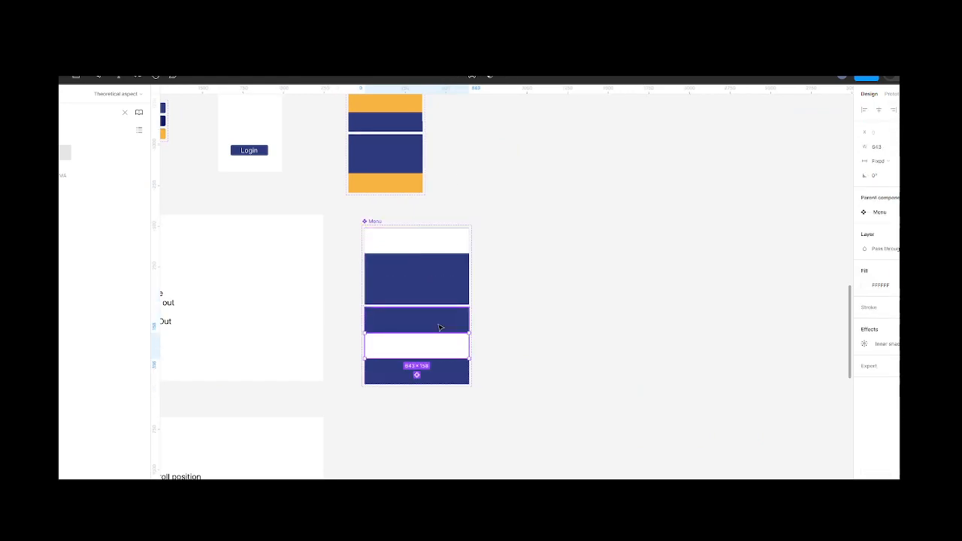
Step: Duplicate that variant and move its white bar down one more place
left_click(378, 227)
left_click(406, 264)
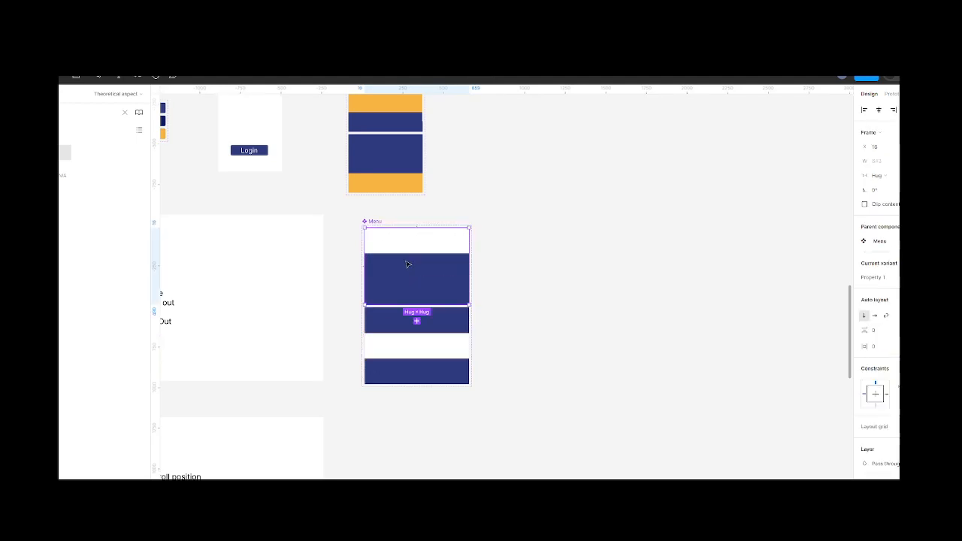
key("ctrl+d")
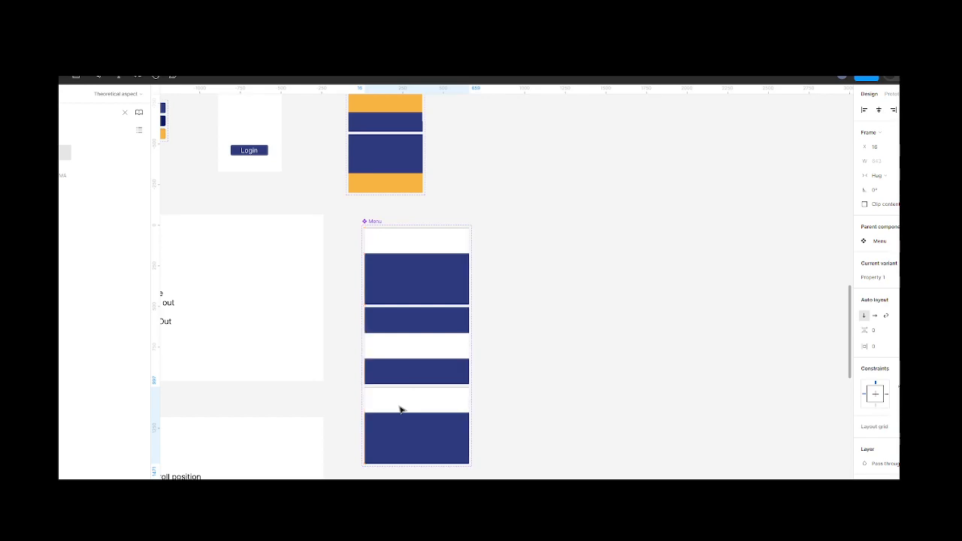
left_click(400, 409)
key("Down")
key("Down")
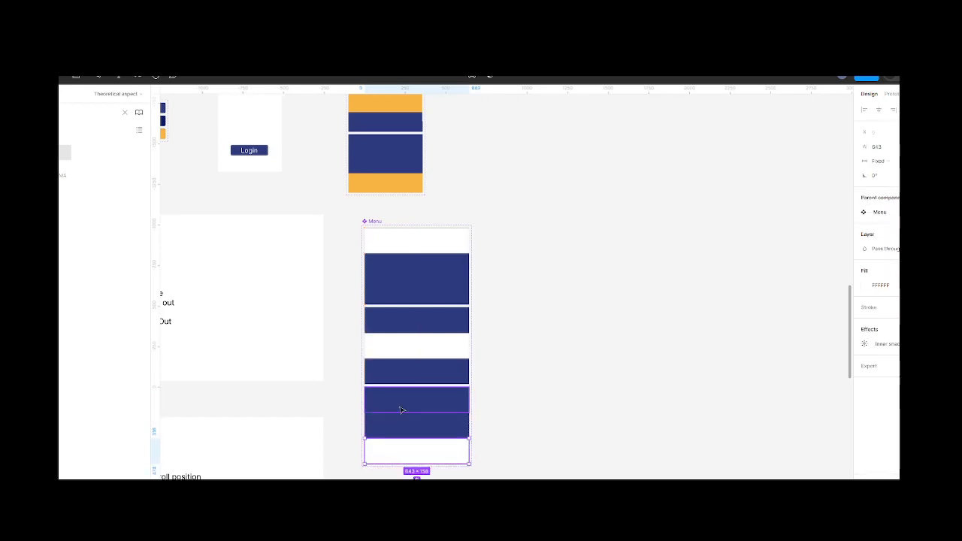
Step: Duplicate the top variant to the bottom of the set and duplicate its navy bar
left_click(397, 290)
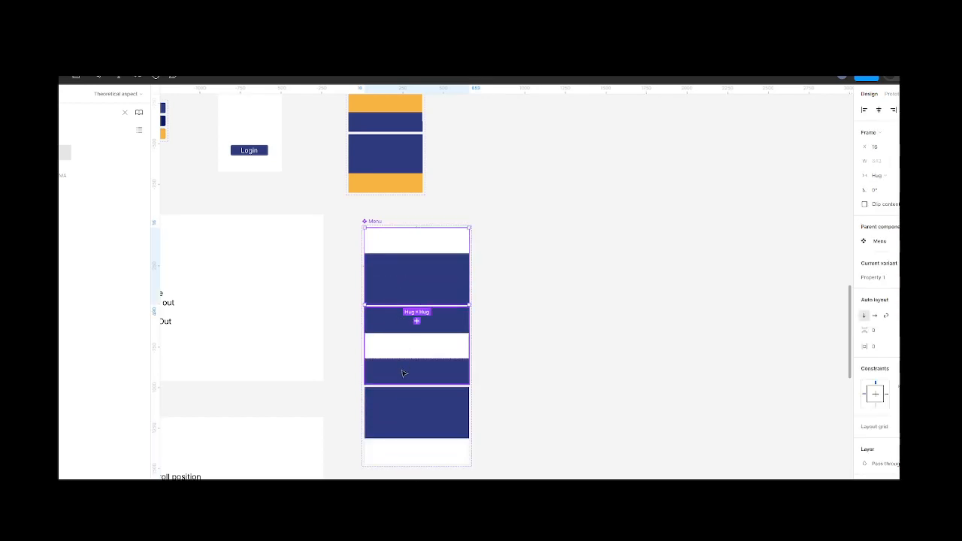
key("ctrl+d")
scroll(402, 374, "down", 2)
scroll(402, 374, "down", 1)
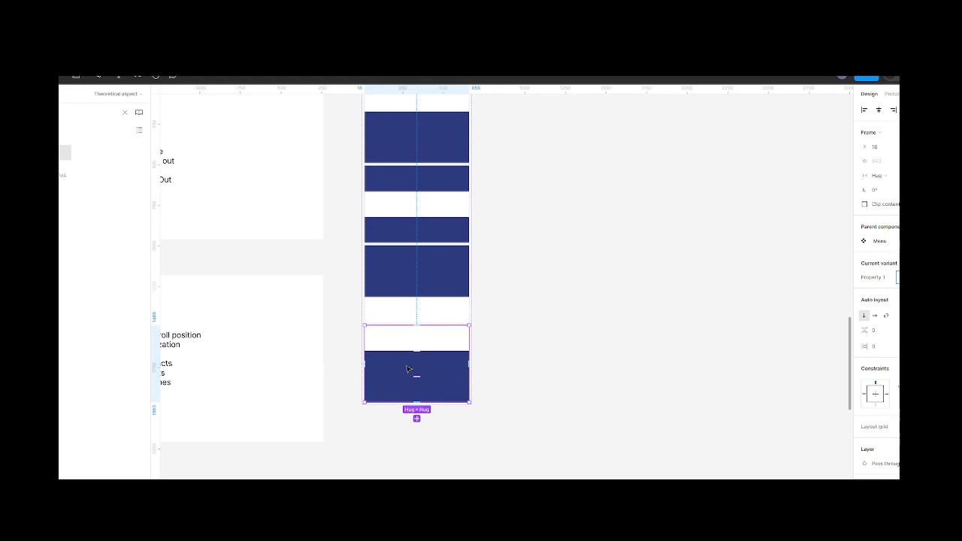
double_click(405, 388)
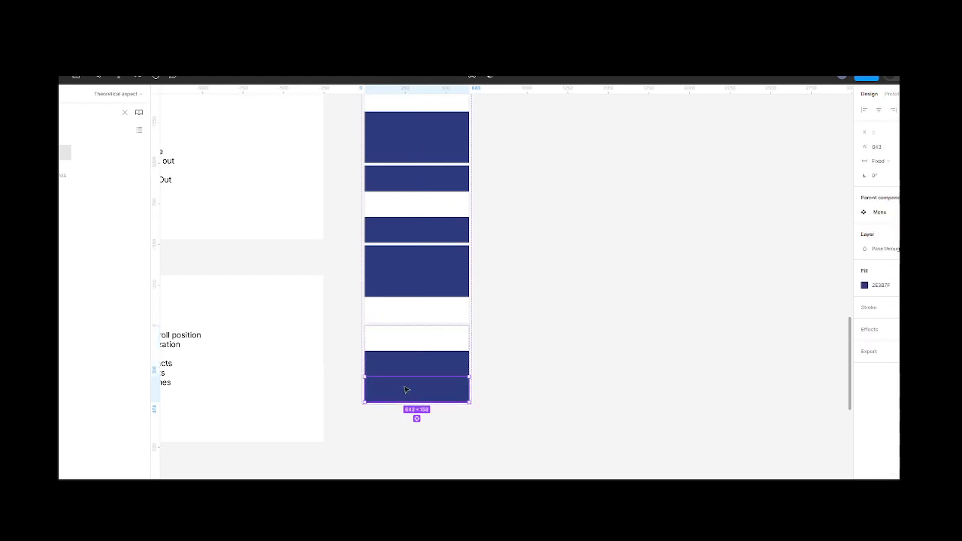
key("ctrl+d")
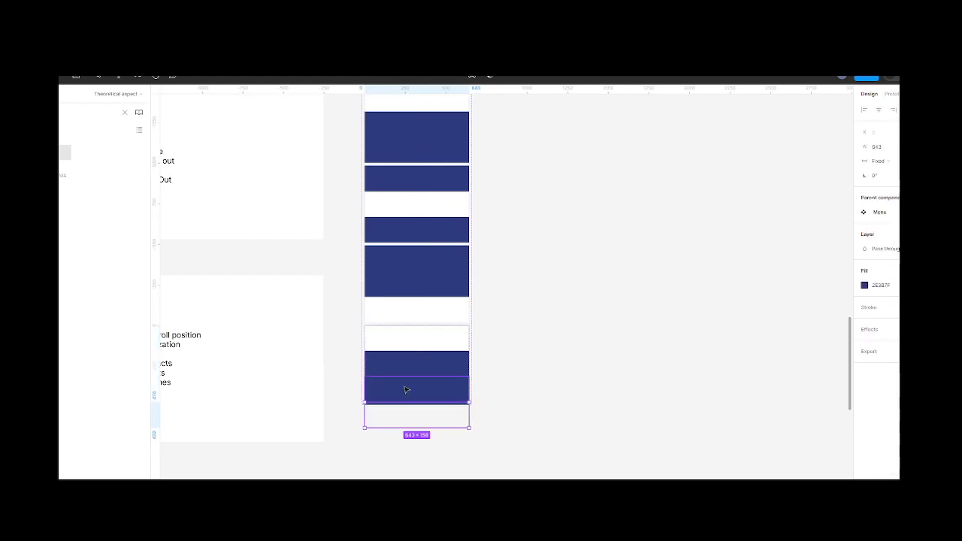
left_click(404, 343)
Step: Reorder the navy and white bars in the bottom variant
left_click(427, 420)
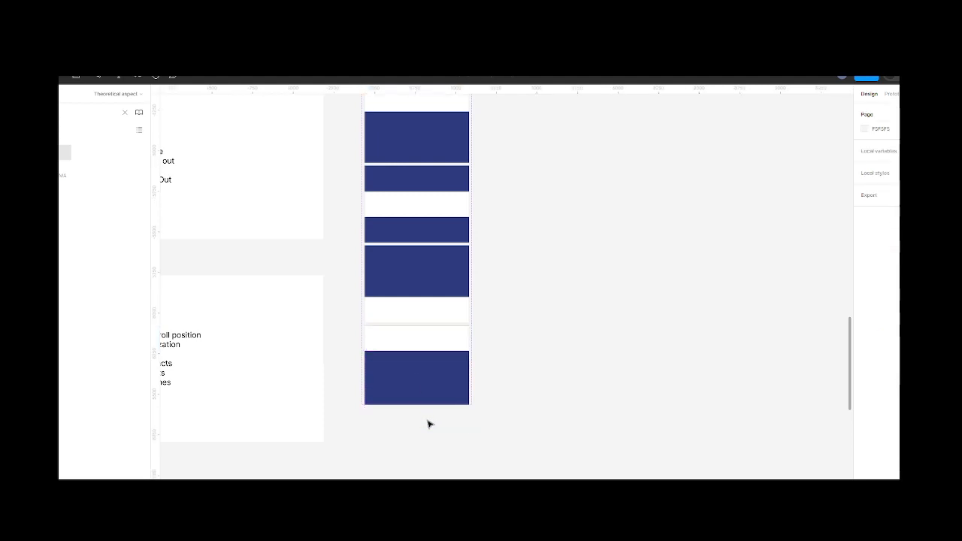
left_click(422, 403)
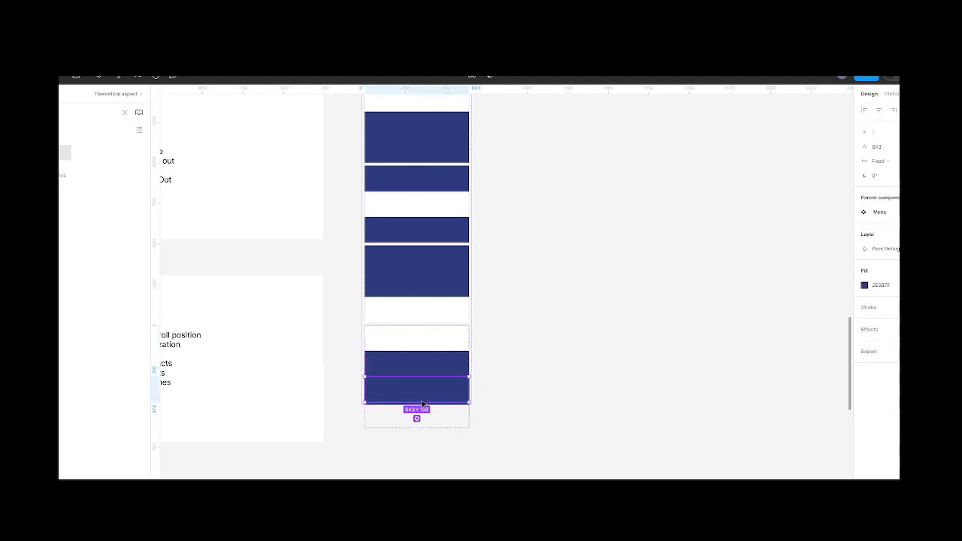
left_click(422, 411)
double_click(422, 399)
key("Tab")
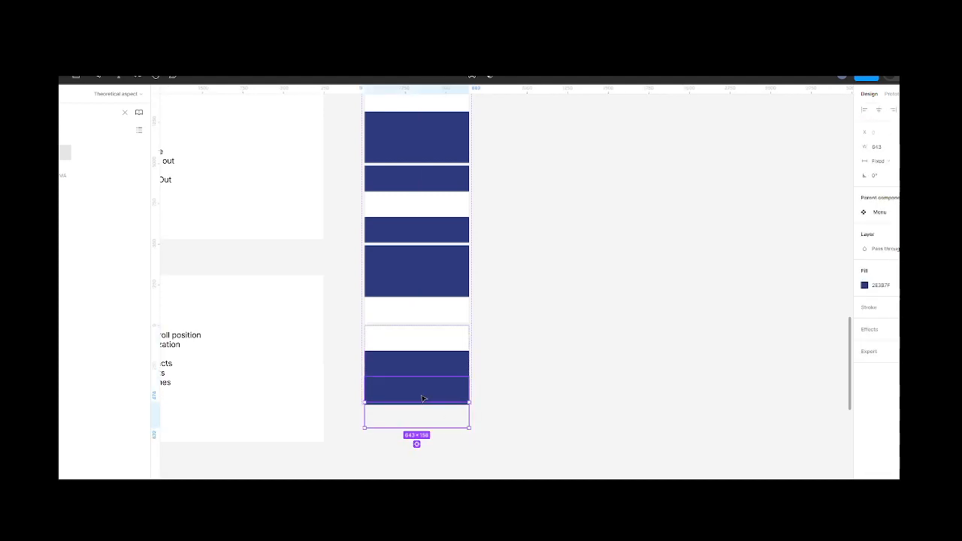
double_click(406, 334)
left_click(501, 369)
left_click(457, 376)
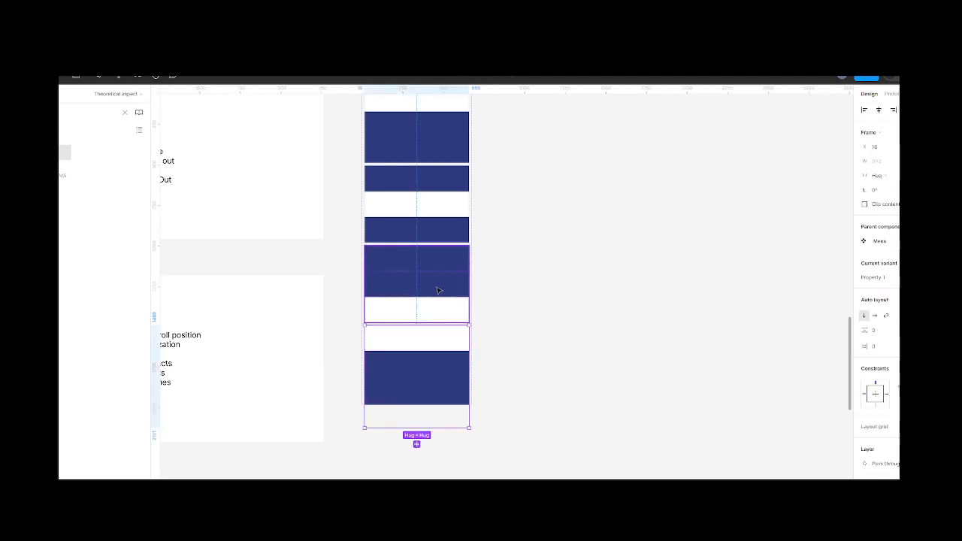
Step: Tighten the Menu set's bottom edge and show the top variant's prototype settings
scroll(438, 290, "up", 3)
left_click(376, 170)
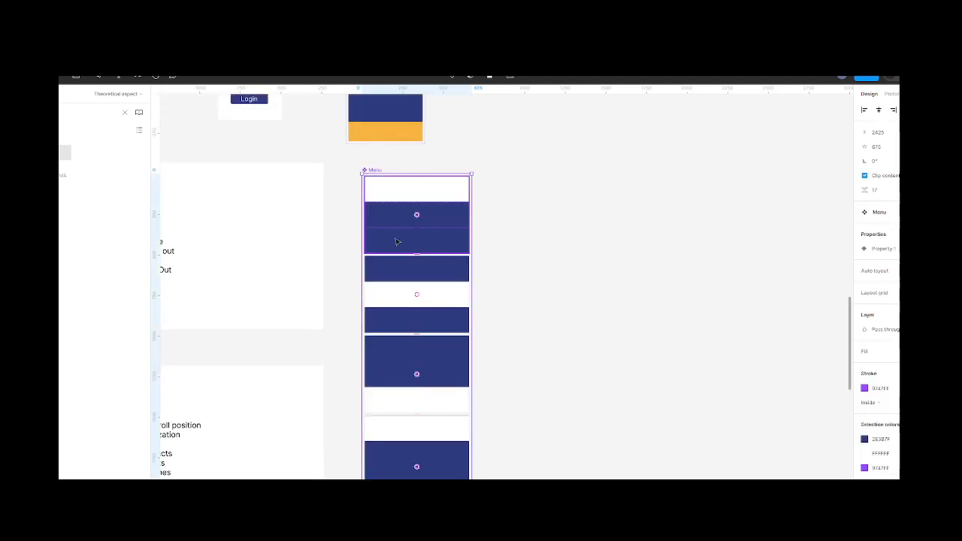
scroll(384, 195, "down", 4)
left_click_drag(441, 434, 441, 430)
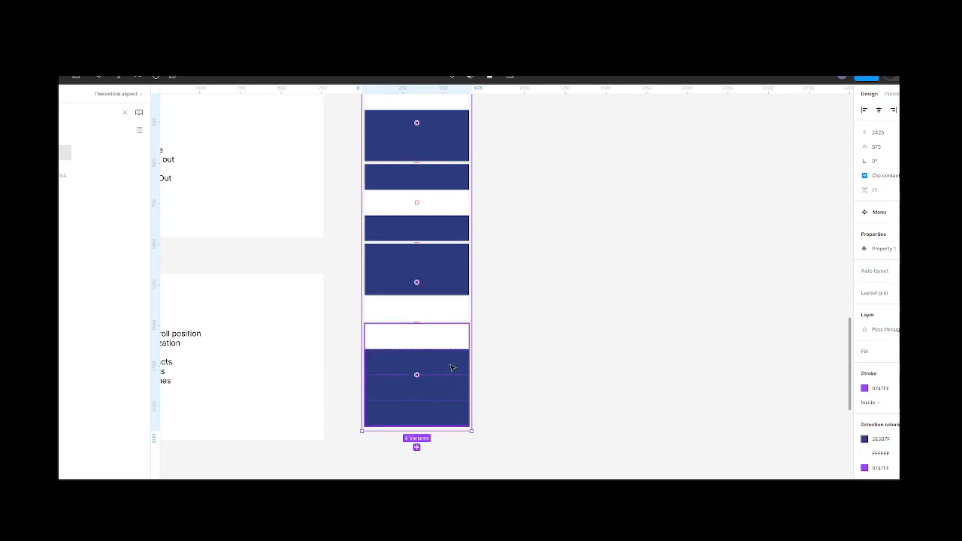
scroll(450, 369, "up", 3)
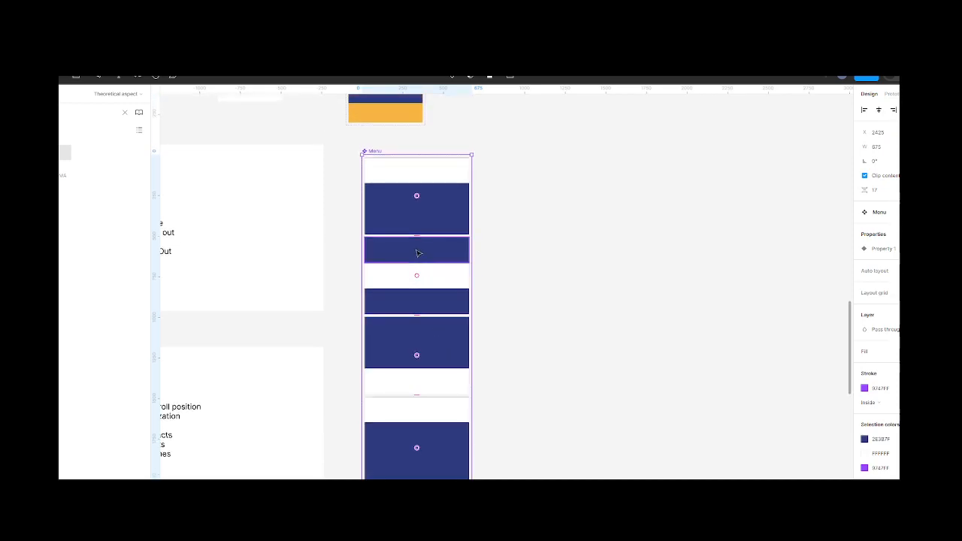
scroll(419, 253, "up", 3)
left_click(422, 208)
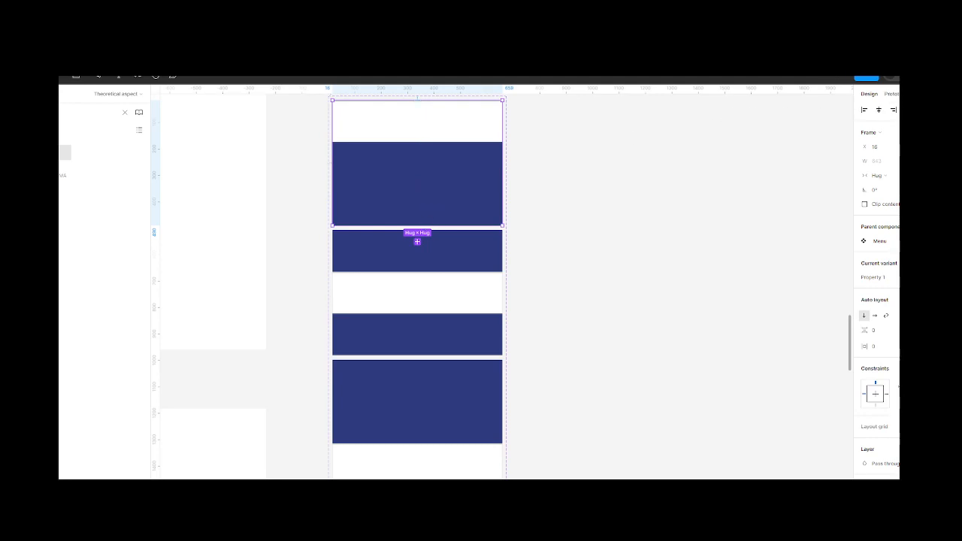
left_click(891, 94)
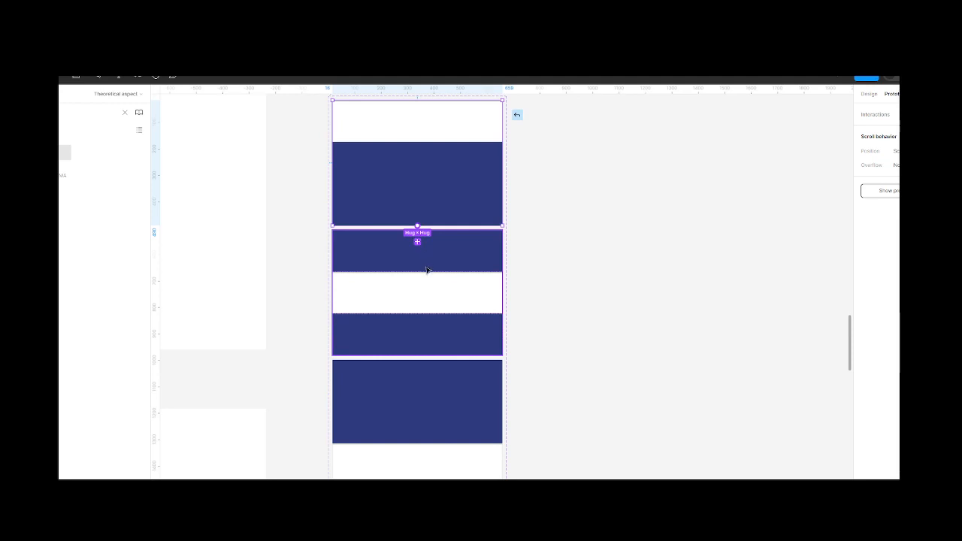
Step: Link the top variant to the second with a Key/Gamepad trigger on the Down arrow
left_click_drag(426, 271, 427, 270)
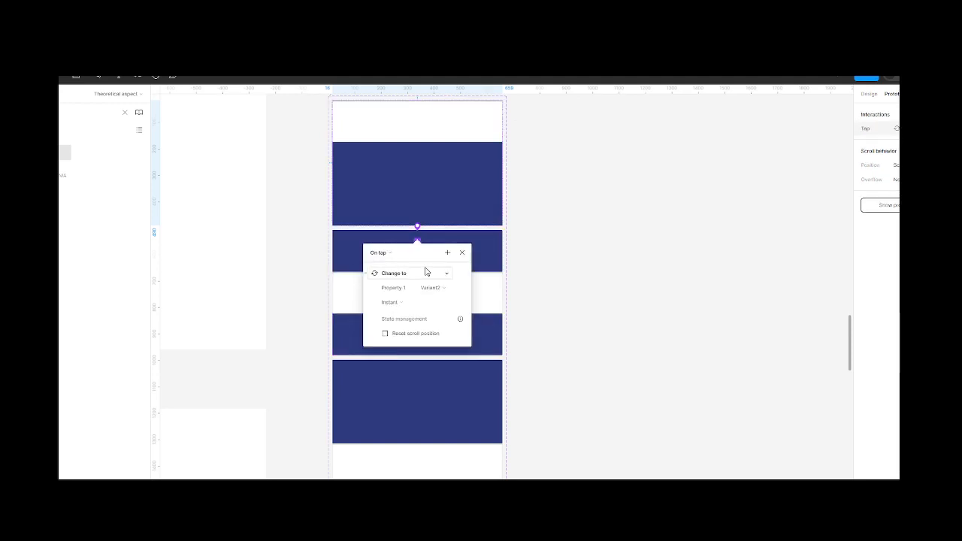
left_click(383, 252)
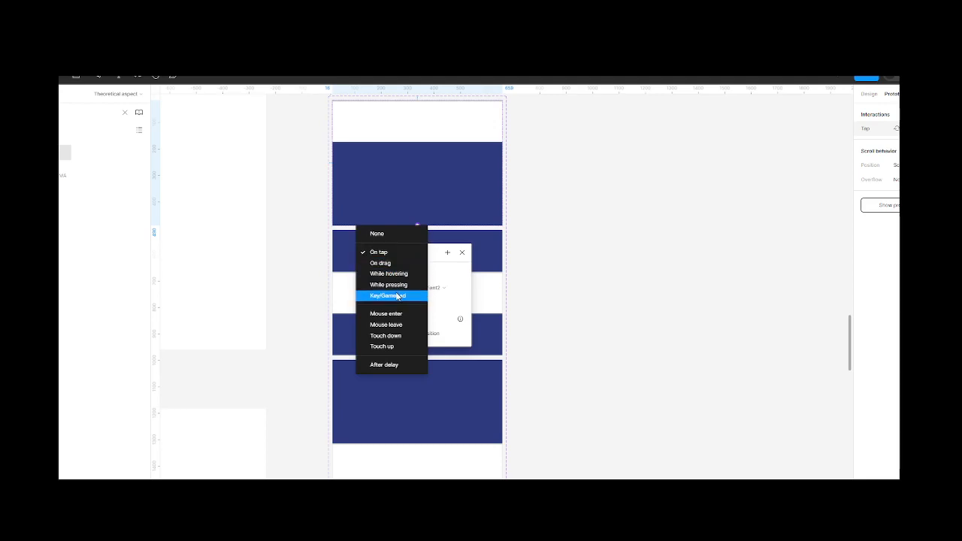
left_click(397, 296)
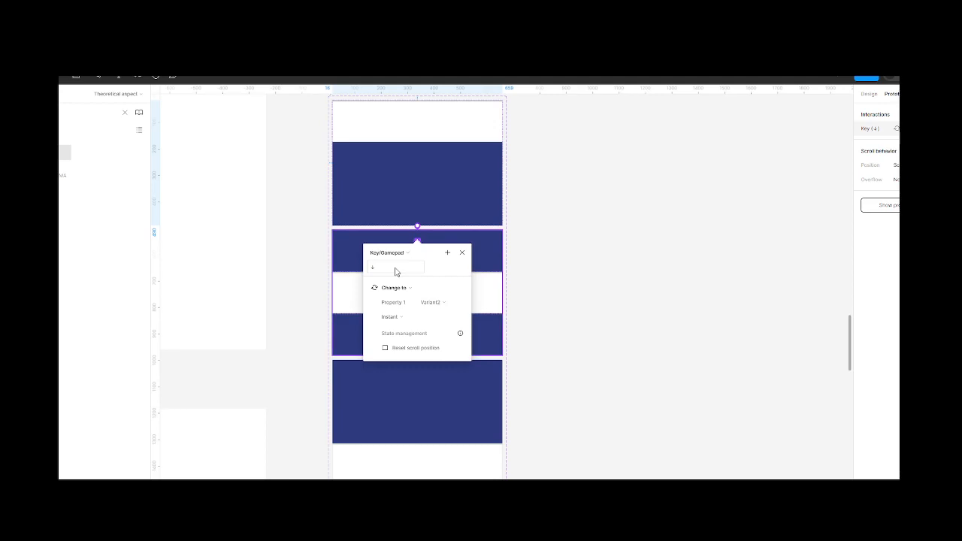
key("Escape")
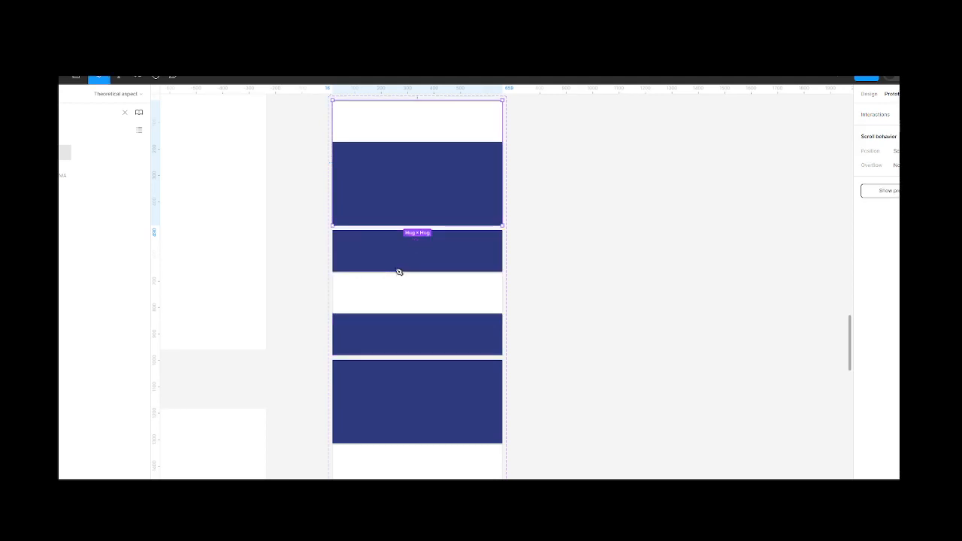
left_click(426, 247)
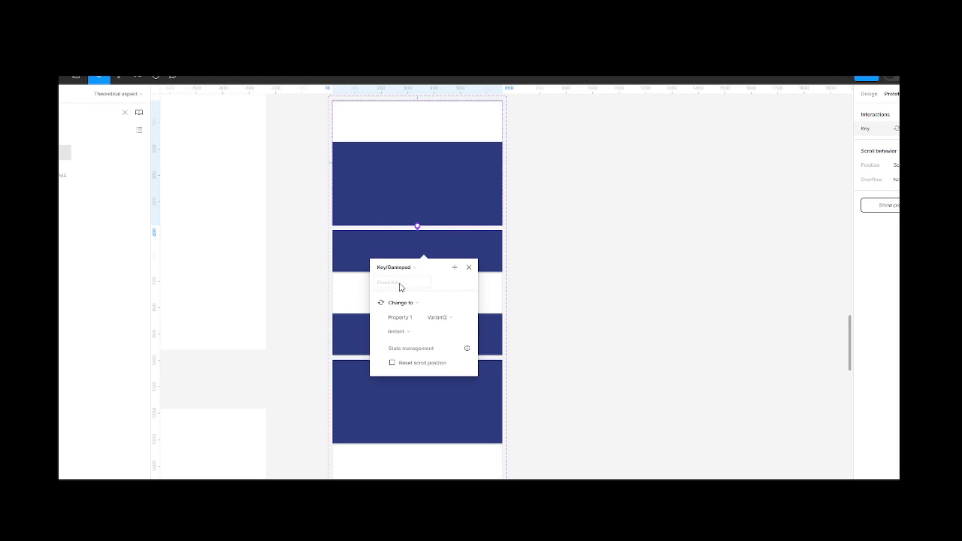
key("p")
key("Escape")
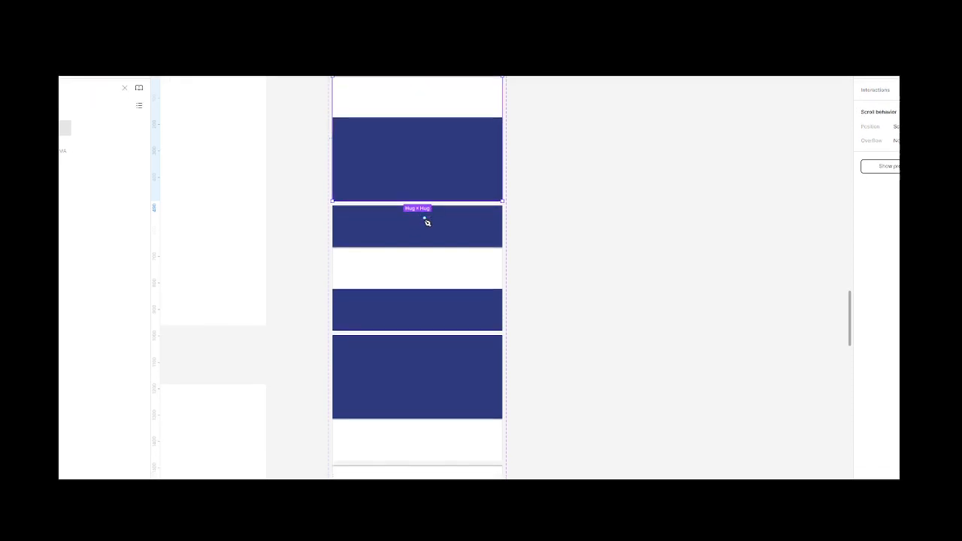
left_click(418, 228)
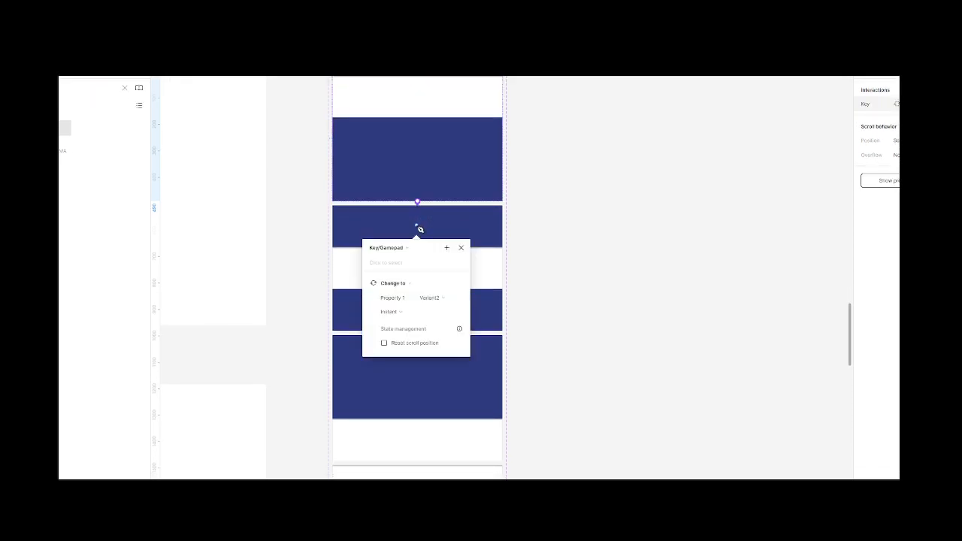
key("Down")
left_click(460, 249)
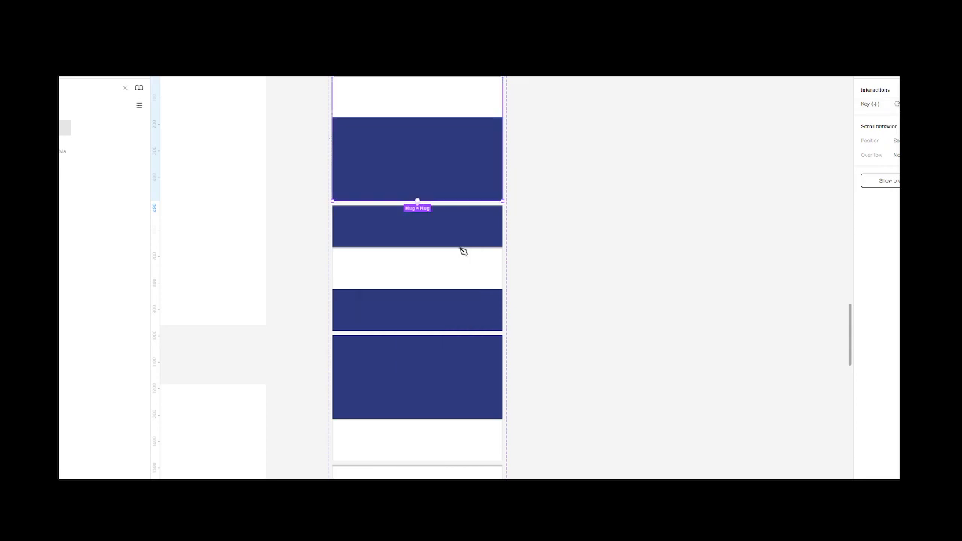
Step: Link the second variant to the third with a Key/Gamepad Down-arrow trigger
left_click(417, 264)
left_click_drag(416, 337, 418, 348)
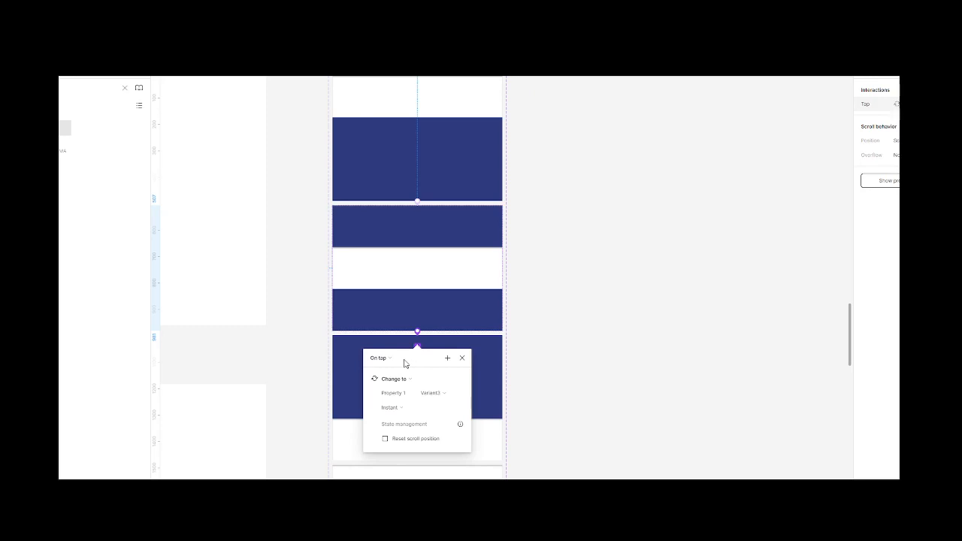
left_click(392, 358)
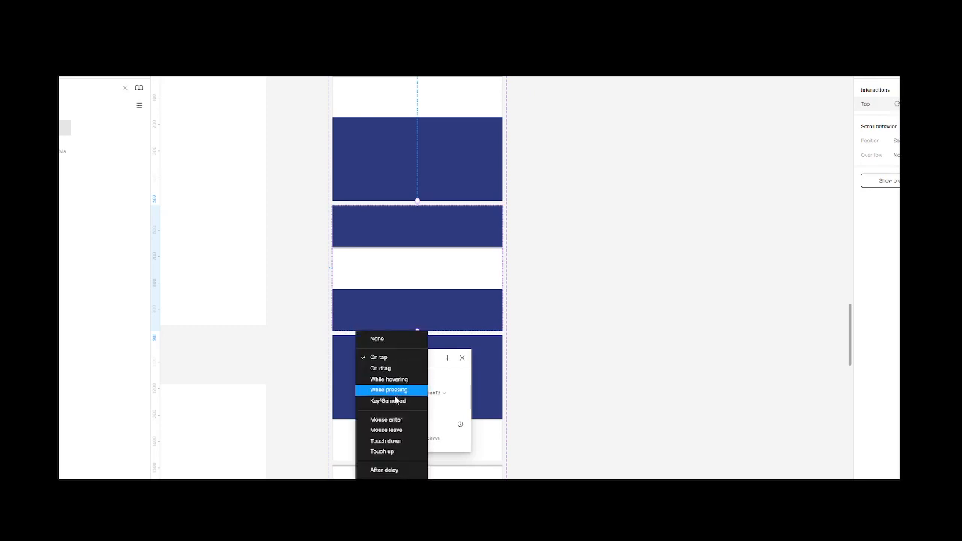
left_click(393, 401)
left_click(393, 373)
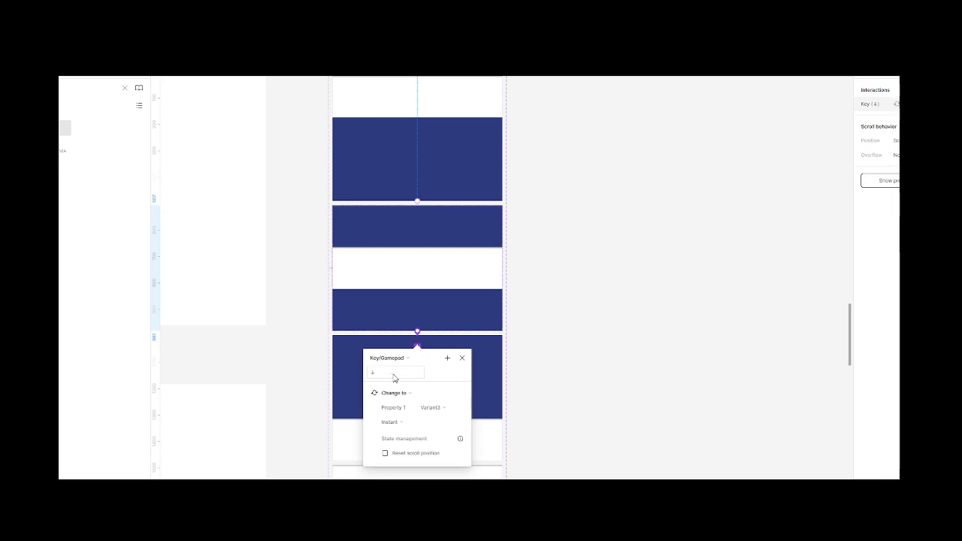
left_click(461, 357)
scroll(423, 412, "down", 2)
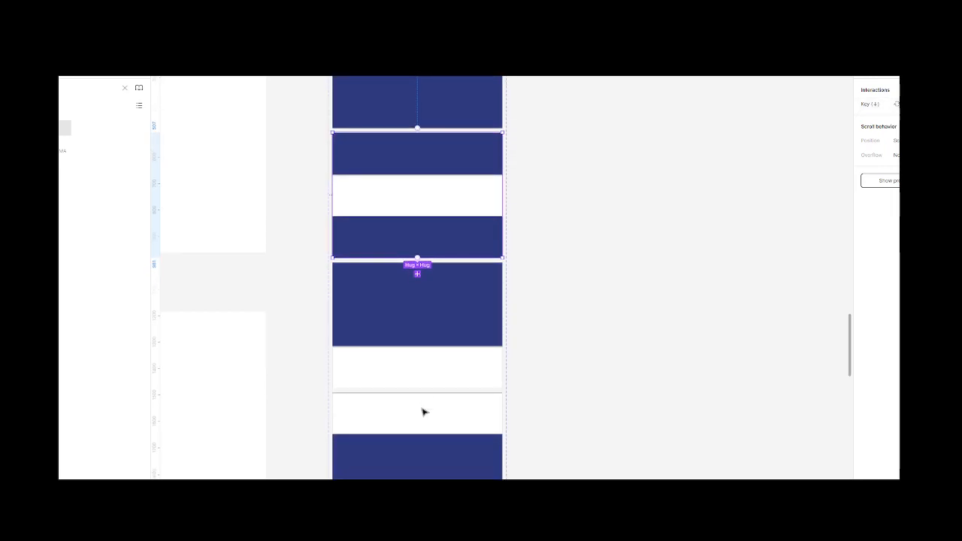
Step: Move the white bar to the bottom of the next variant
left_click(418, 380)
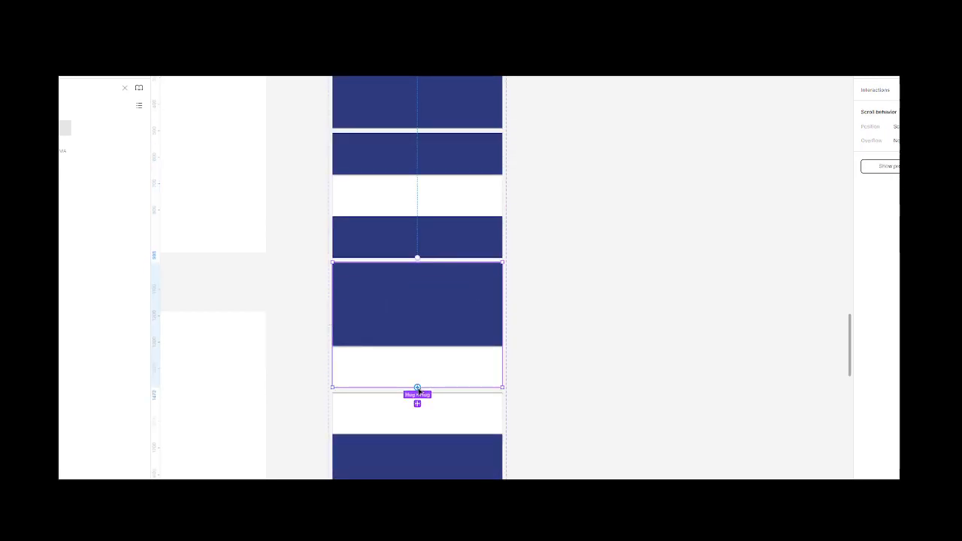
scroll(433, 353, "down", 3)
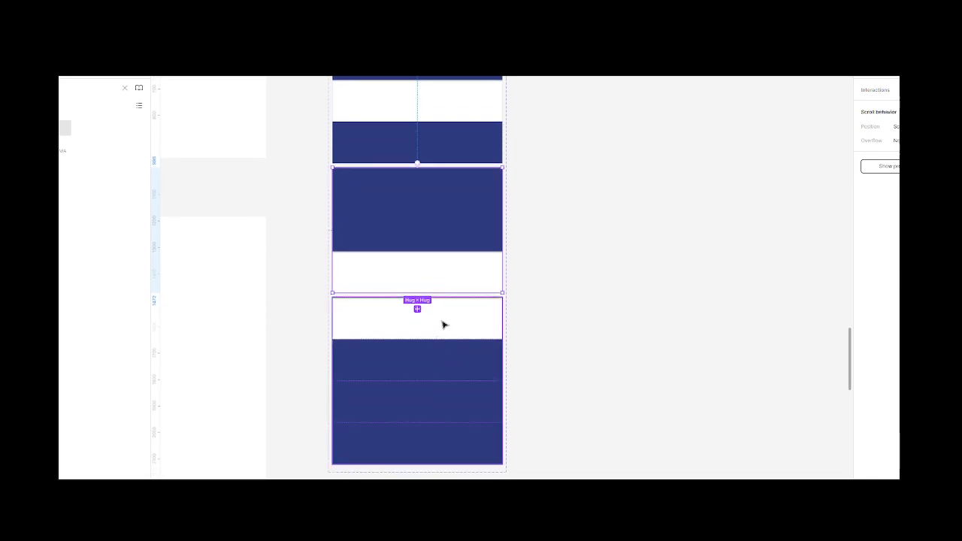
double_click(443, 324)
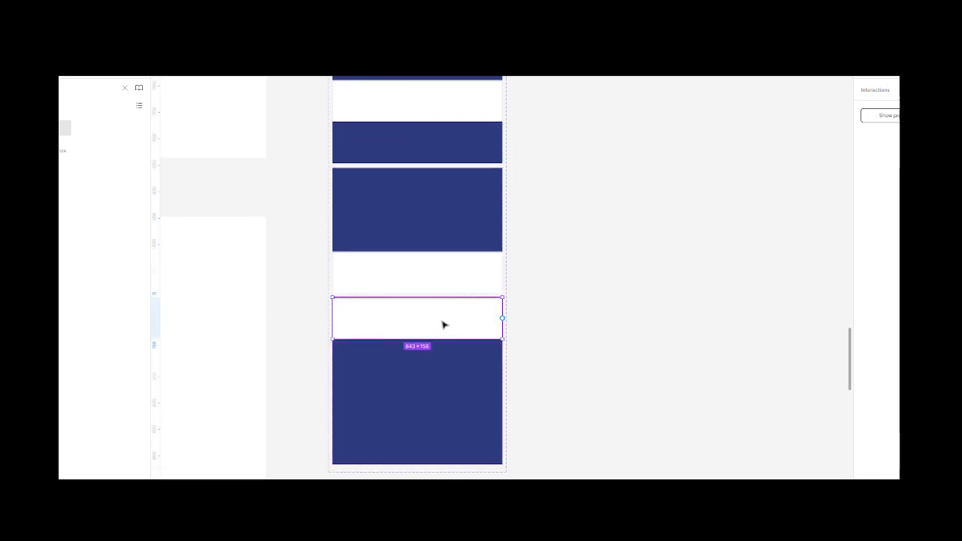
key("Down")
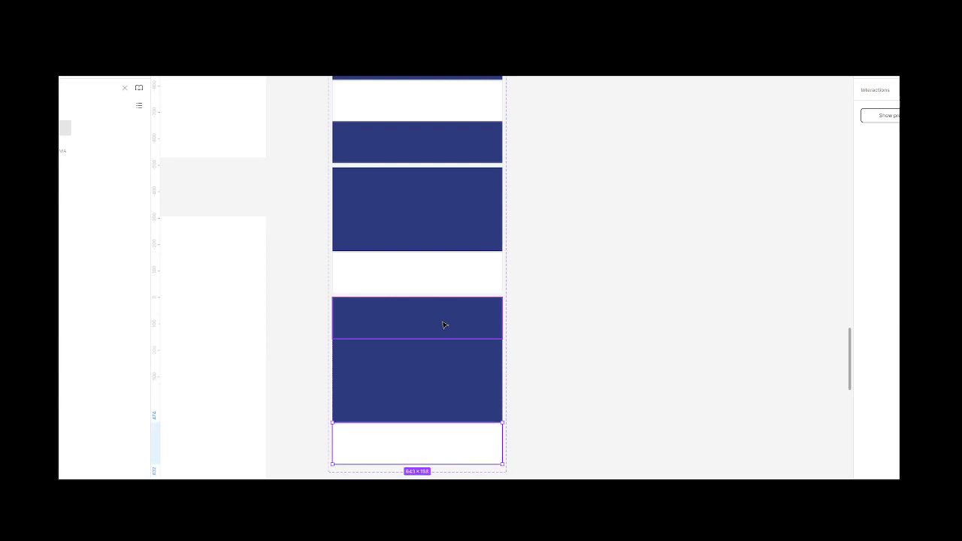
left_click(568, 330)
Step: Add a Key/Gamepad interaction to the variant above the bottom one
left_click(461, 271)
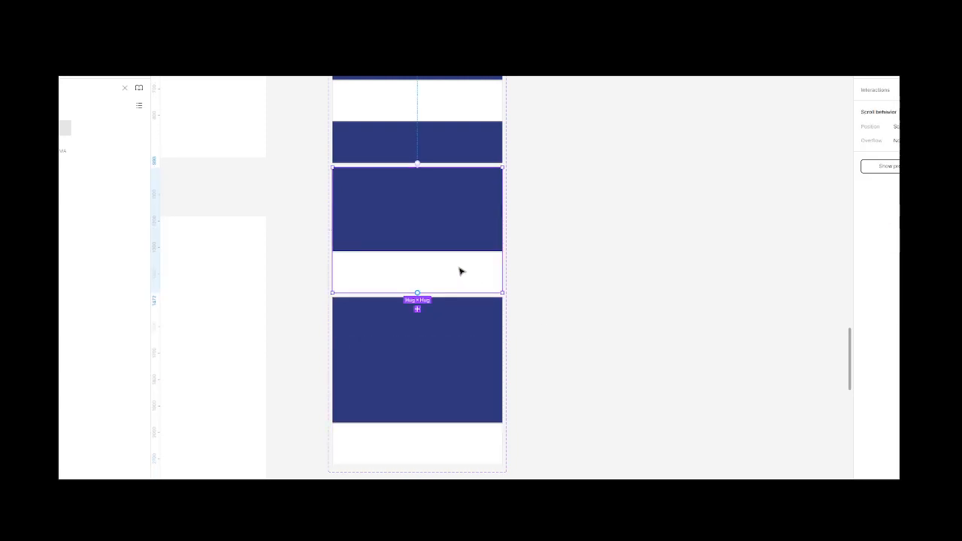
left_click(419, 328)
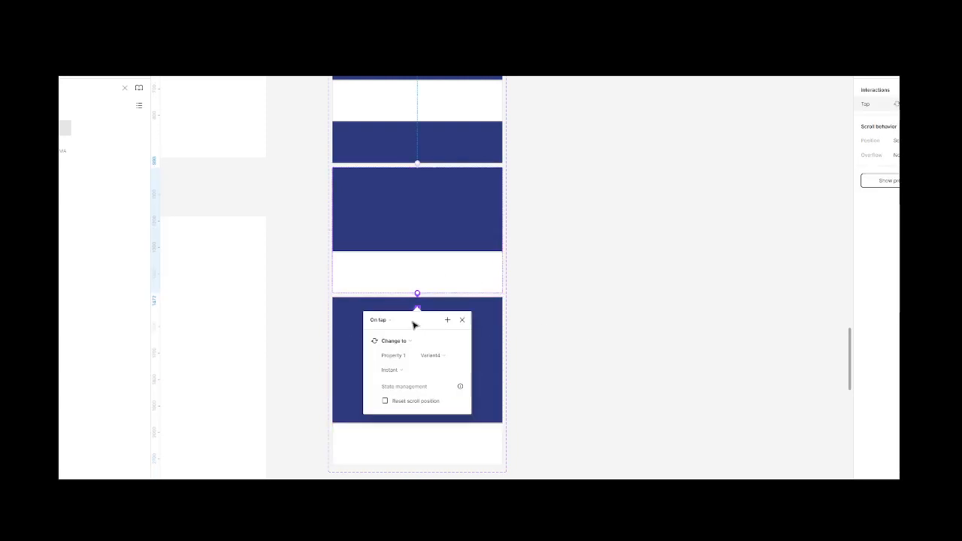
left_click(387, 320)
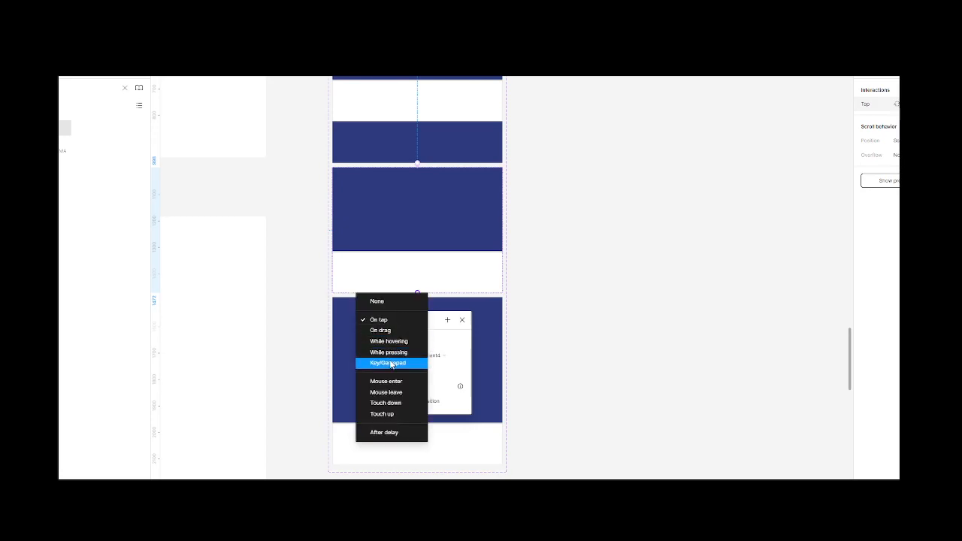
left_click(388, 362)
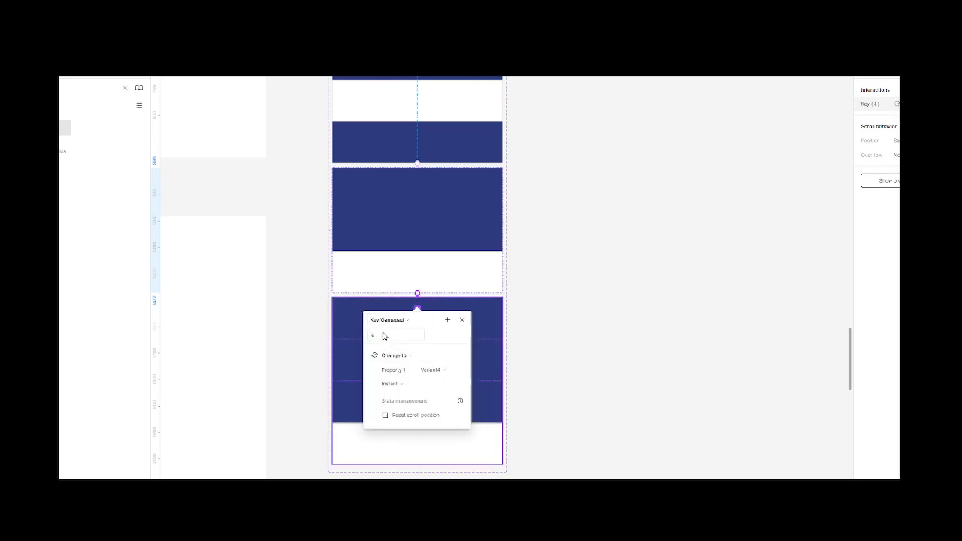
left_click(462, 321)
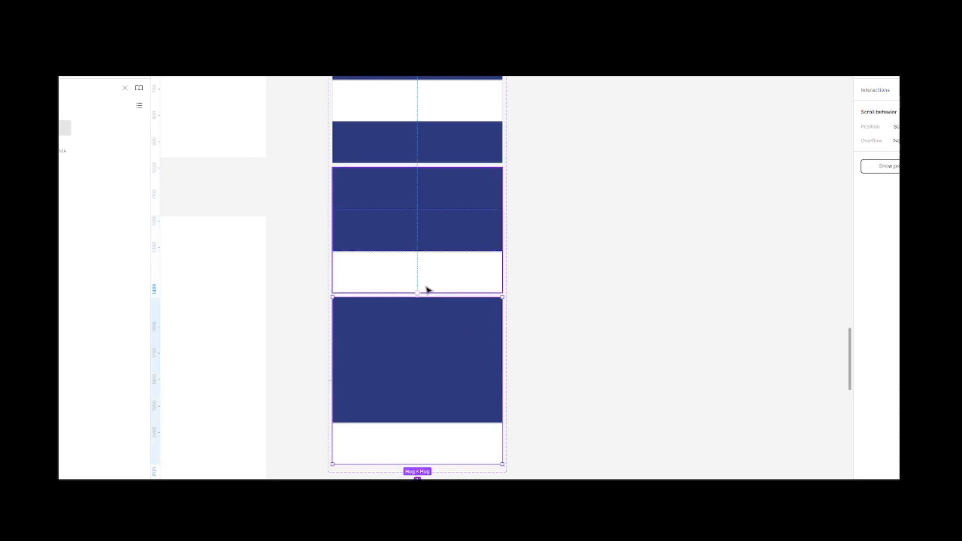
Step: Connect the bottom variant back to the one above with an Up-arrow key trigger
left_click_drag(423, 297, 423, 281)
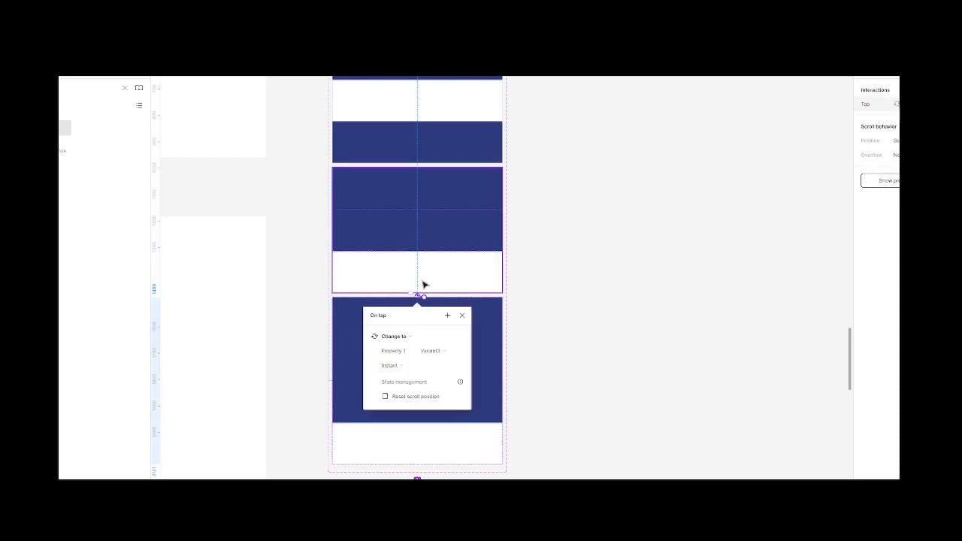
left_click(388, 317)
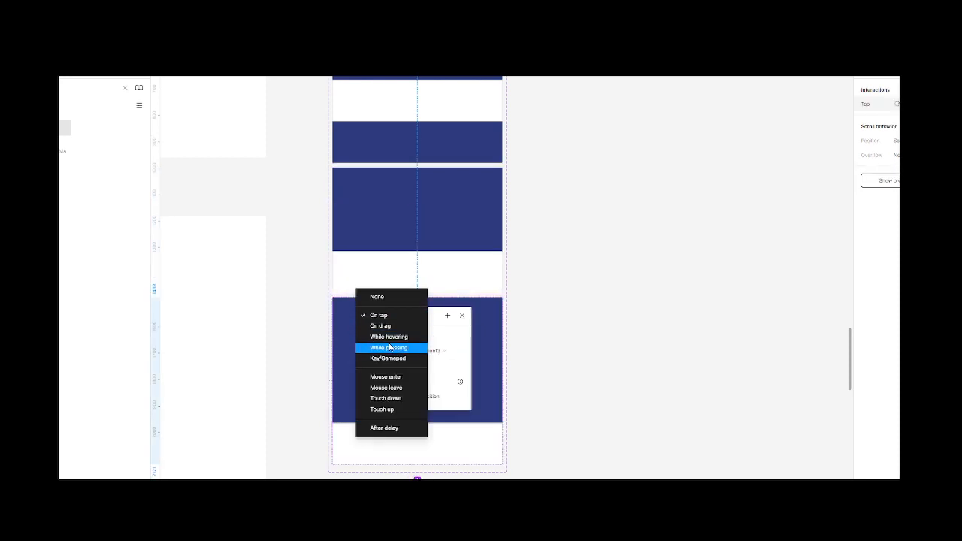
left_click(390, 357)
left_click(385, 330)
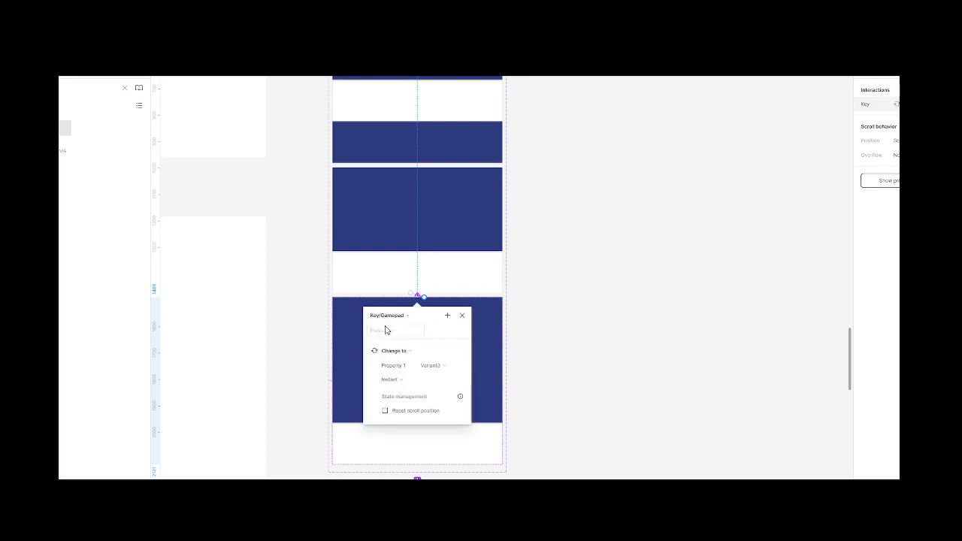
key("Up")
left_click(462, 315)
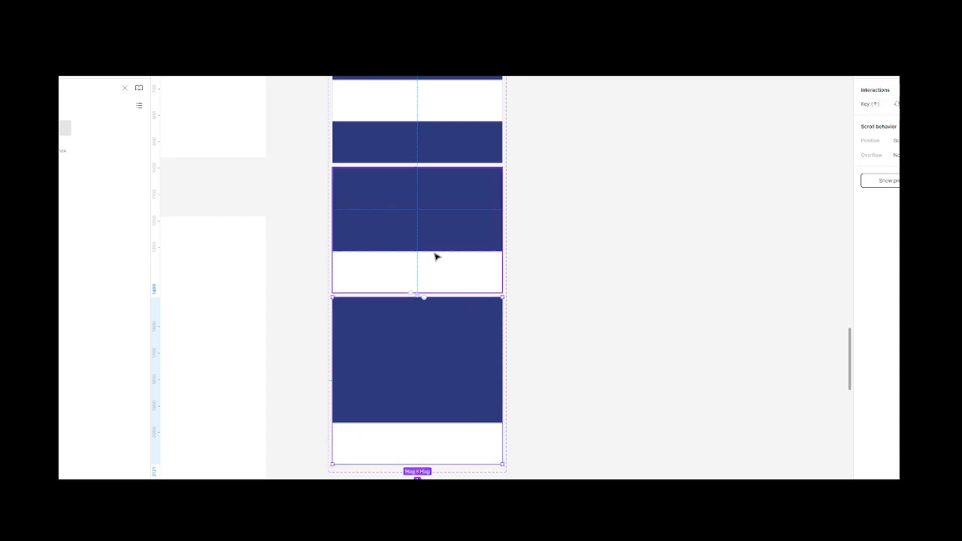
Step: Add another Key/Gamepad interaction to the next variant up
left_click(425, 172)
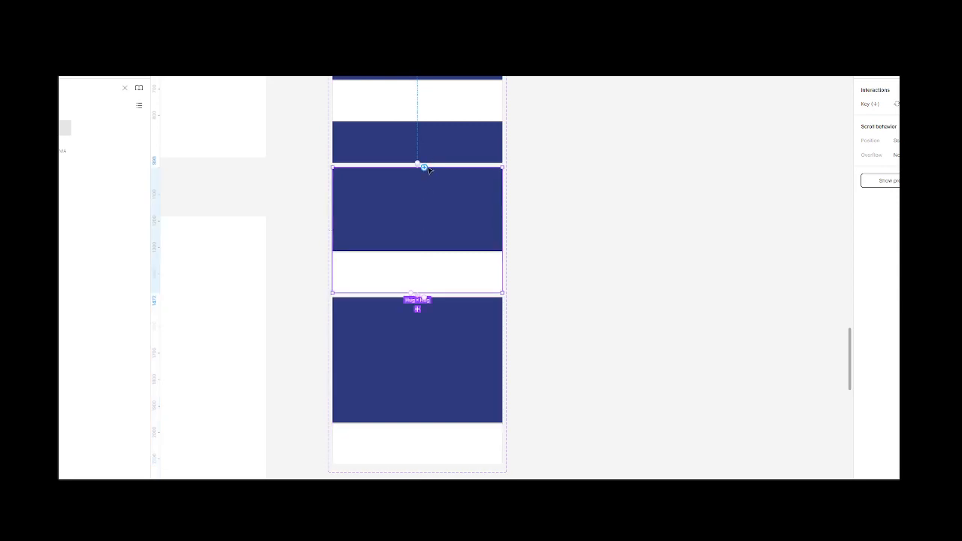
left_click(425, 158)
left_click(392, 190)
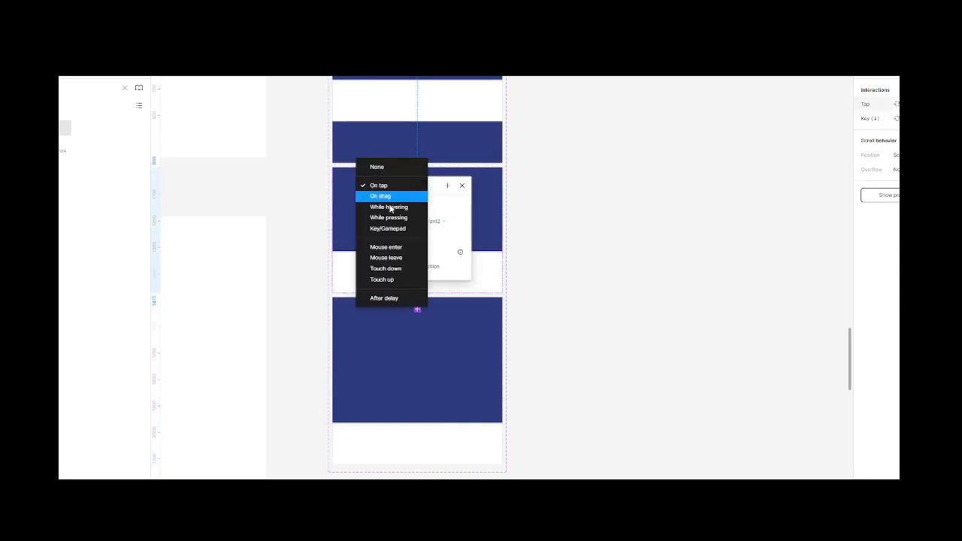
left_click(391, 229)
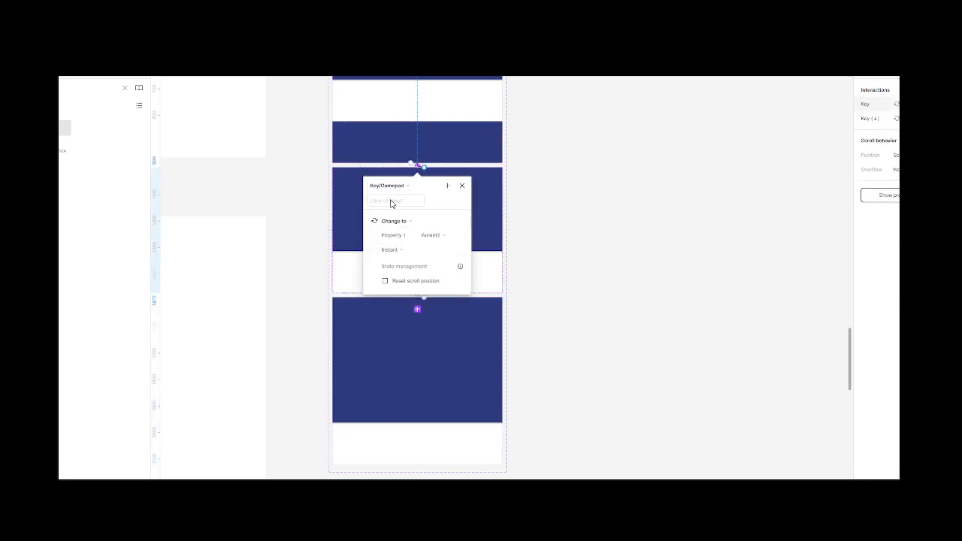
left_click(462, 186)
scroll(465, 190, "up", 3)
Step: Connect that variant to the one above it with an Up-arrow key trigger
left_click(424, 203)
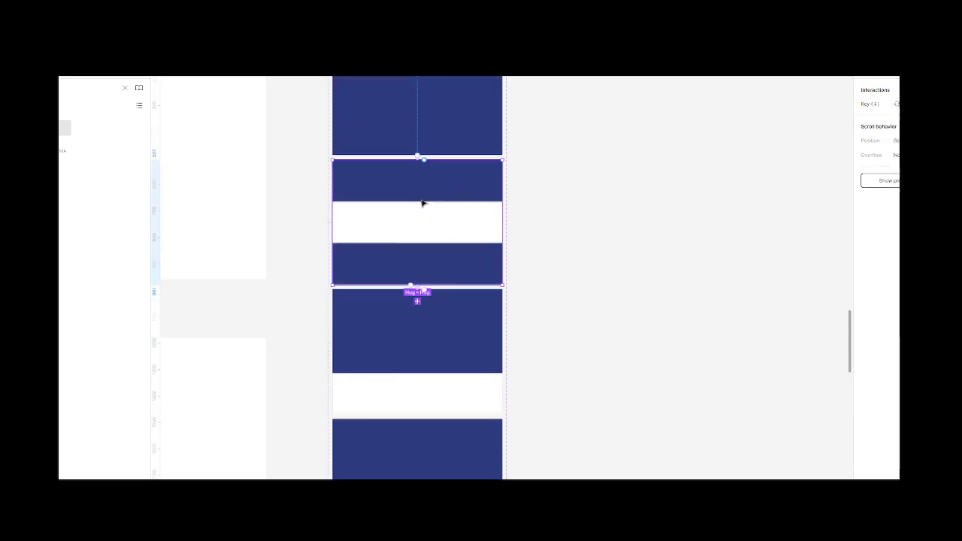
left_click_drag(424, 162, 421, 143)
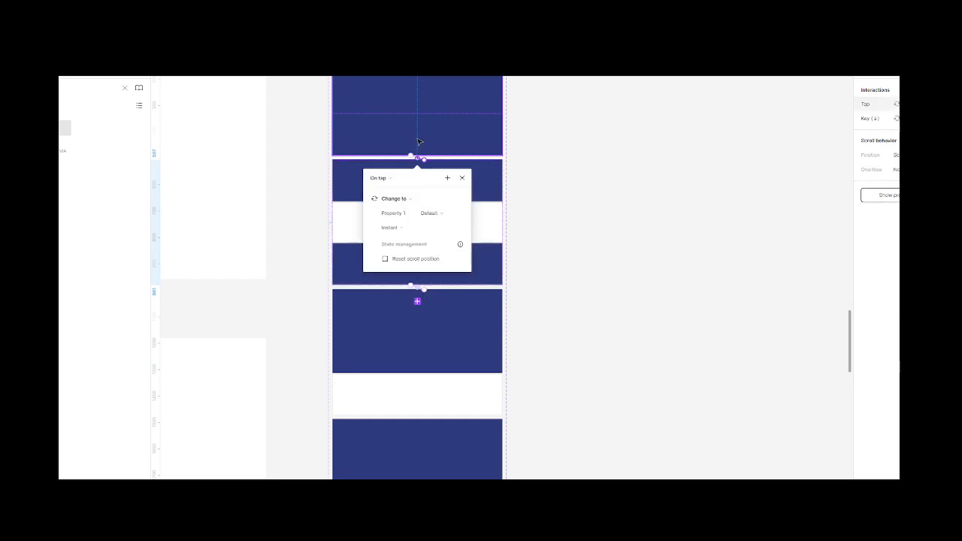
left_click(392, 181)
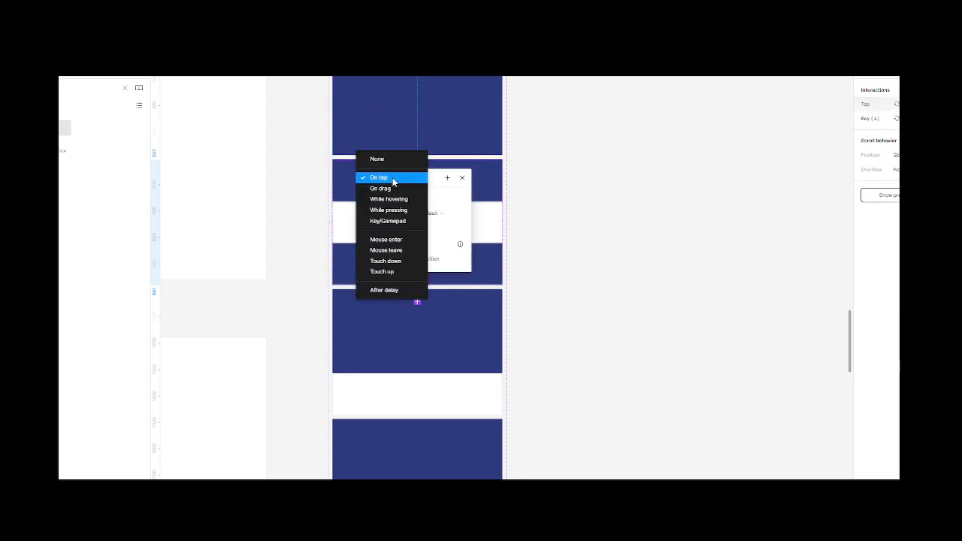
left_click(394, 220)
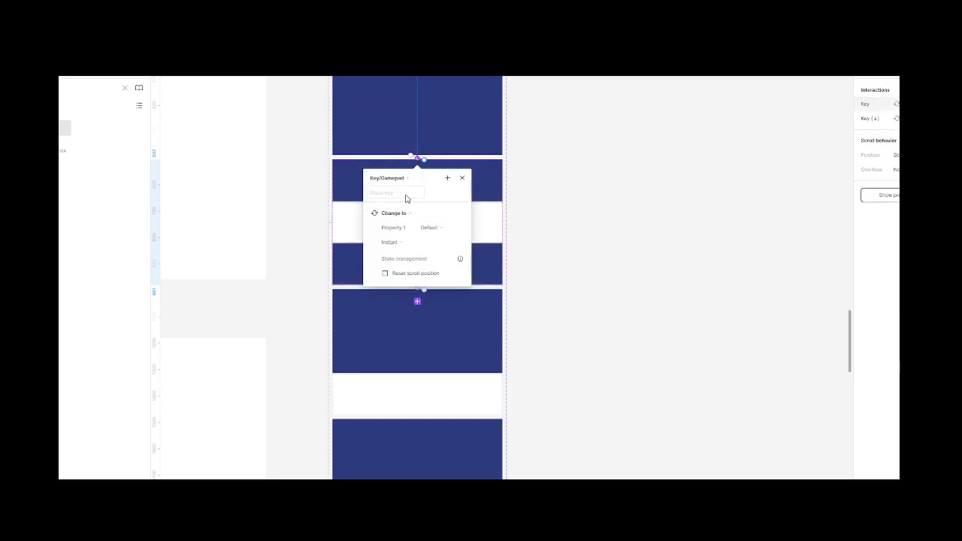
key("Up")
left_click(461, 178)
scroll(532, 217, "down", 5)
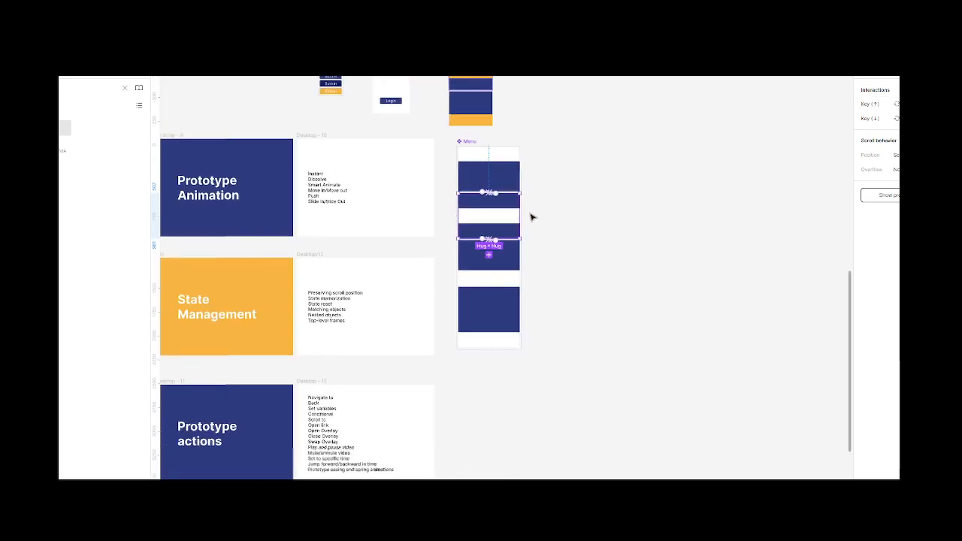
Step: Create an iPhone 14 Pro frame and move it next to the Menu set
scroll(532, 217, "right", 3)
scroll(532, 217, "up", 1)
scroll(532, 217, "right", 2)
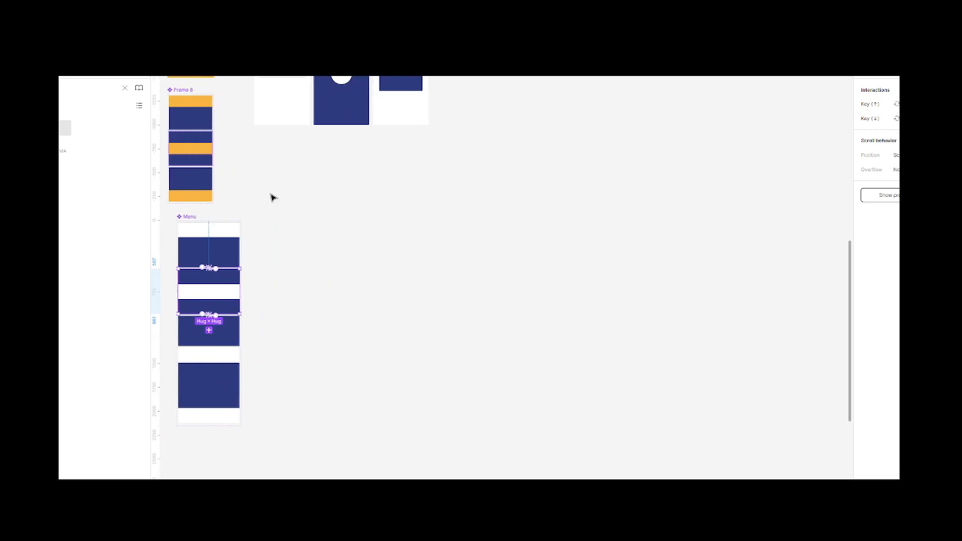
key("f")
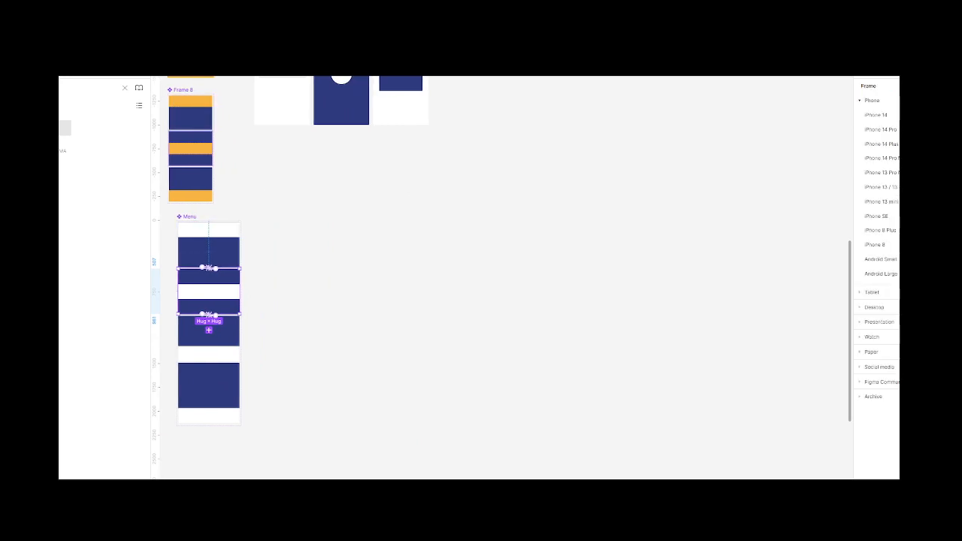
left_click(887, 131)
left_click_drag(502, 304, 393, 296)
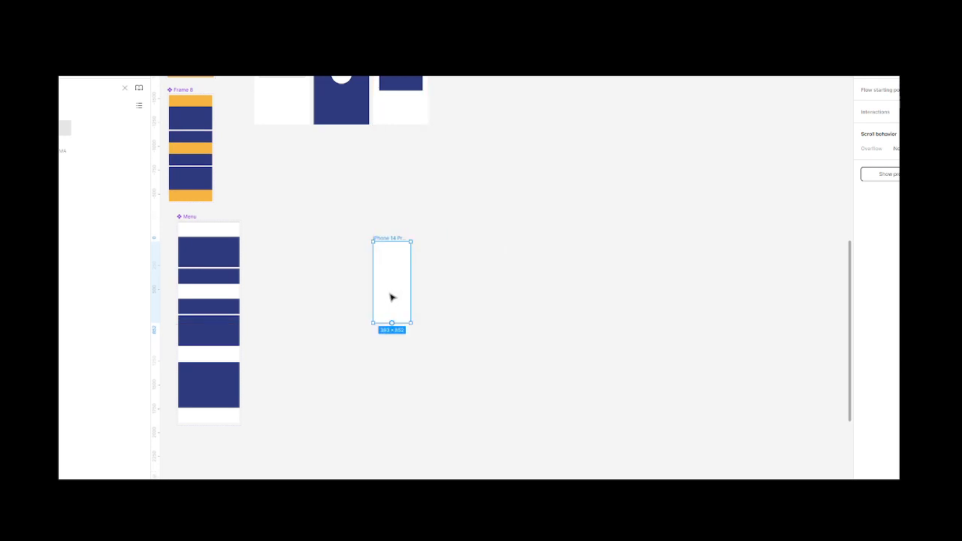
Step: Shrink the Menu set to fit its variants and drop a Menu instance into the iPhone frame
left_click(199, 222)
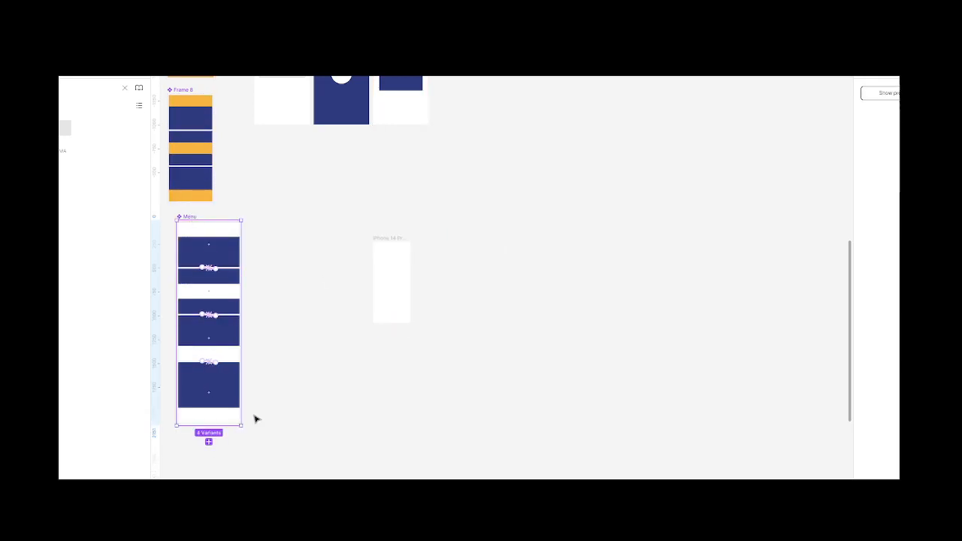
left_click_drag(240, 425, 210, 345)
left_click(242, 346)
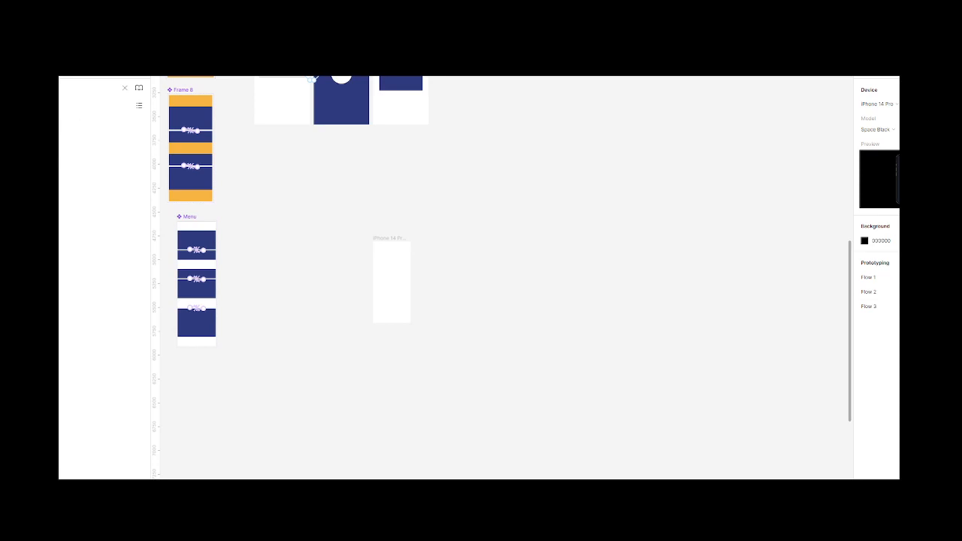
left_click_drag(229, 152, 462, 268)
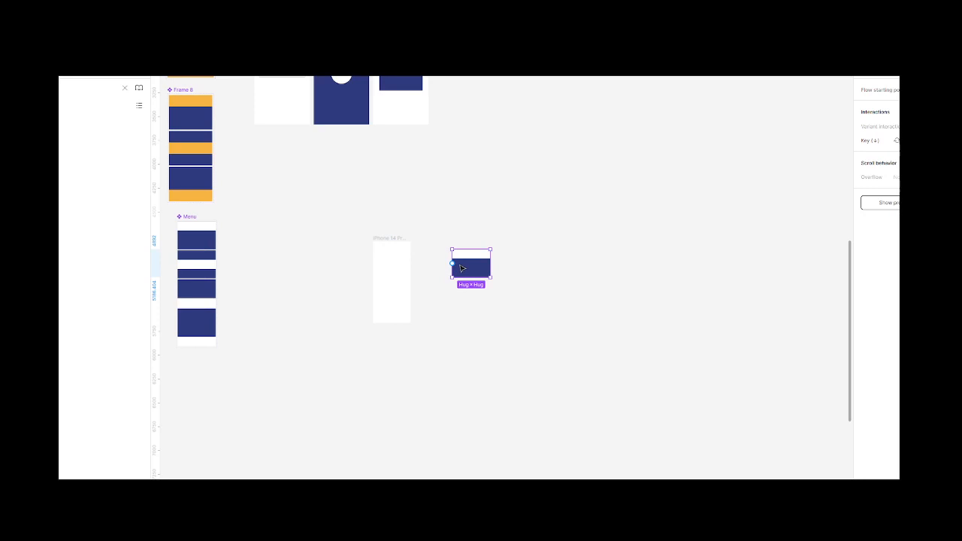
left_click_drag(465, 270, 386, 281)
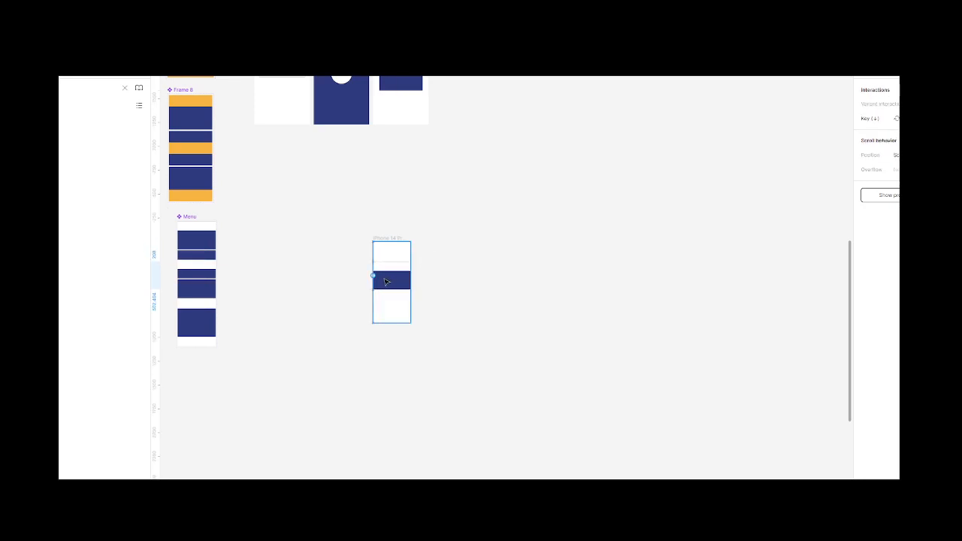
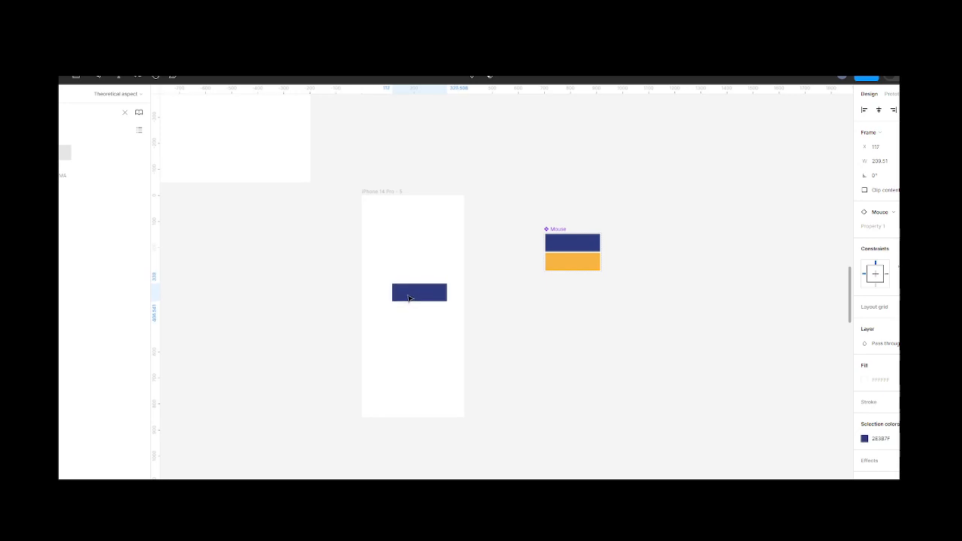
Step: Select the navy Mouse variant and start adding a prototype interaction to it
left_click(571, 258)
scroll(571, 258, "up", 5)
scroll(569, 254, "up", 2)
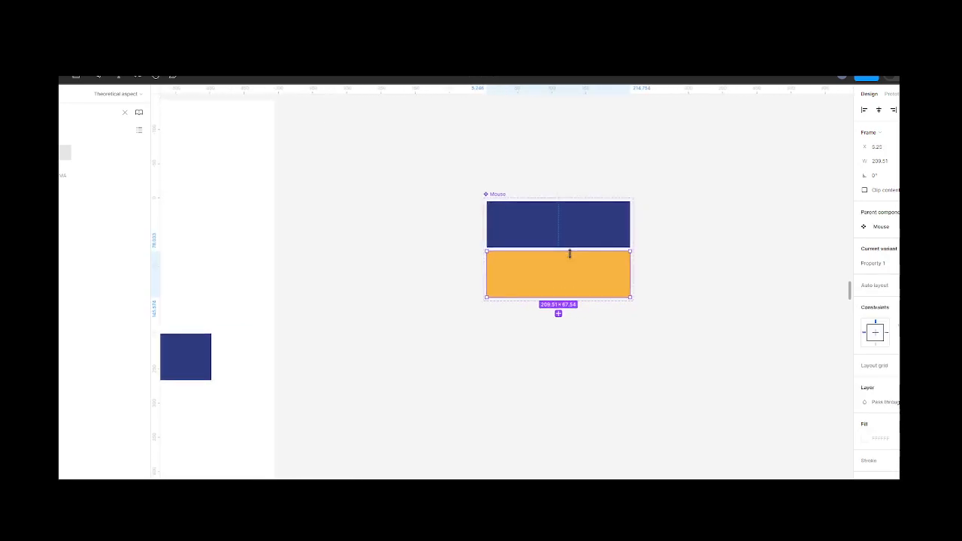
left_click(569, 245)
left_click(891, 94)
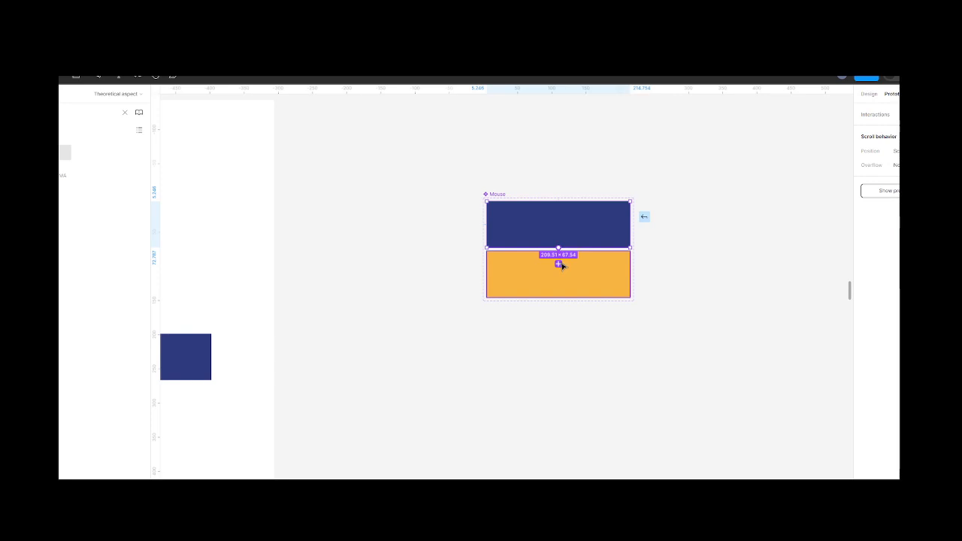
left_click(561, 265)
left_click(410, 367)
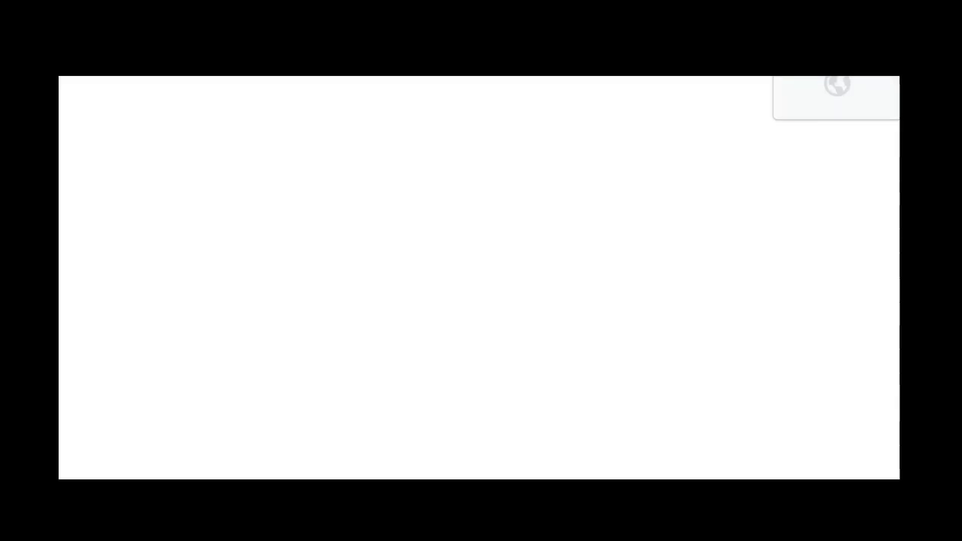
Step: Create a Google Meet meeting for later and copy its link
left_click(115, 360)
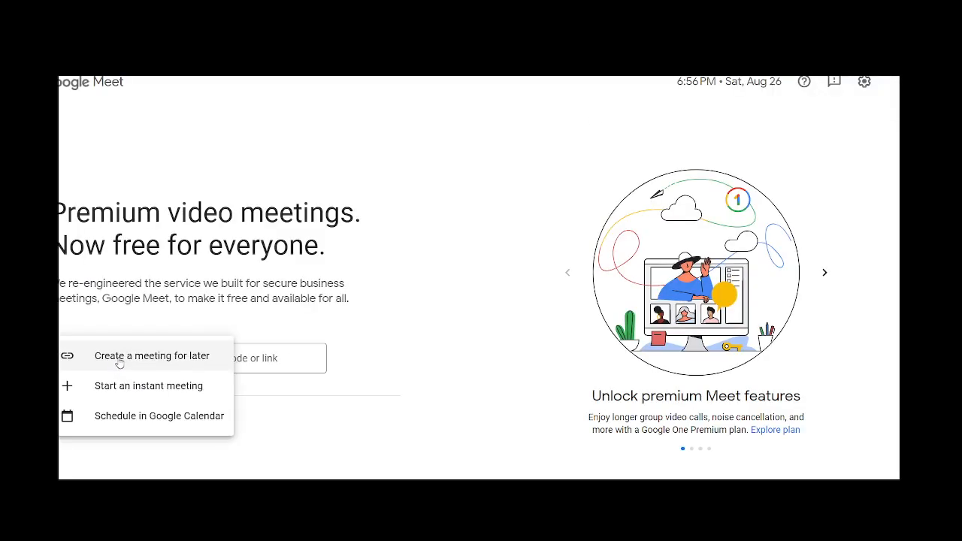
left_click(129, 358)
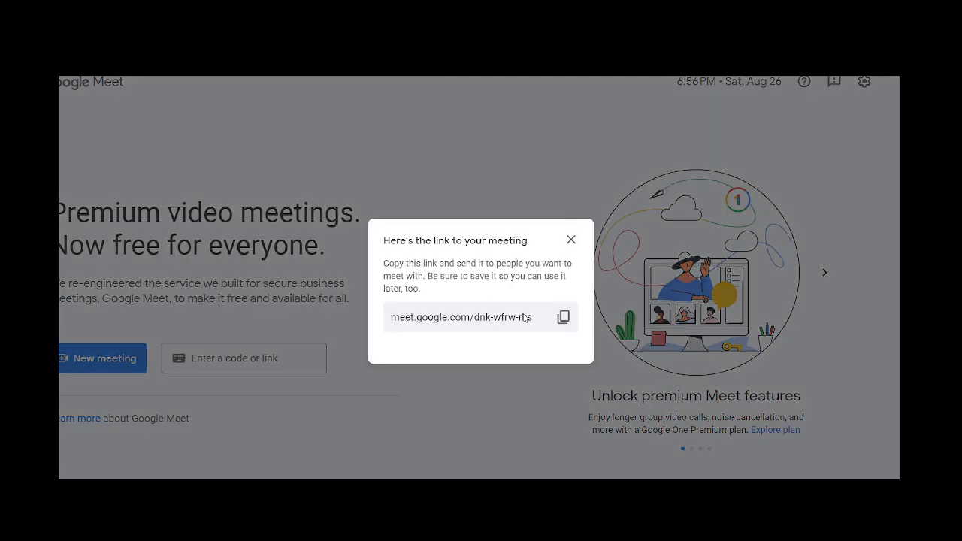
left_click(562, 317)
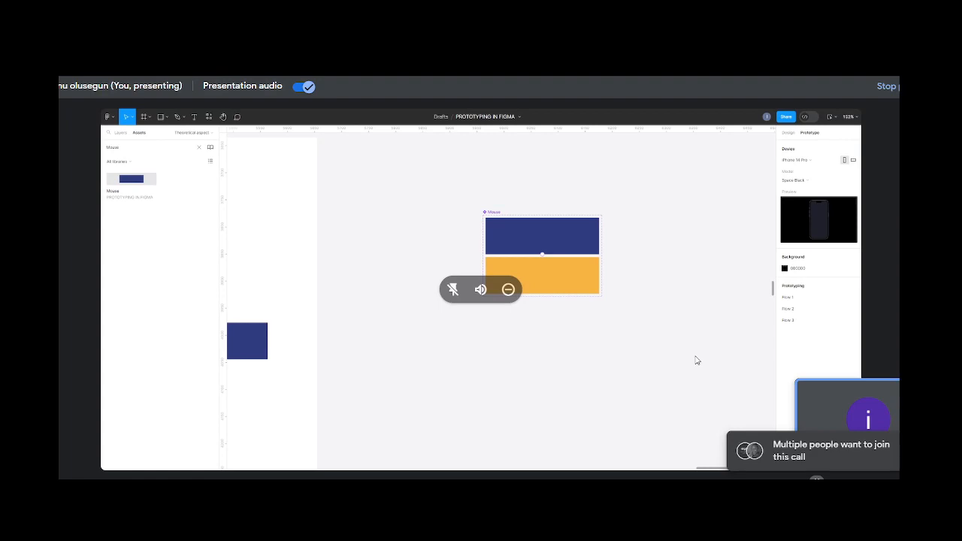
Step: Paste and send the meeting link in the in-call chat, then close the chat
left_click(817, 477)
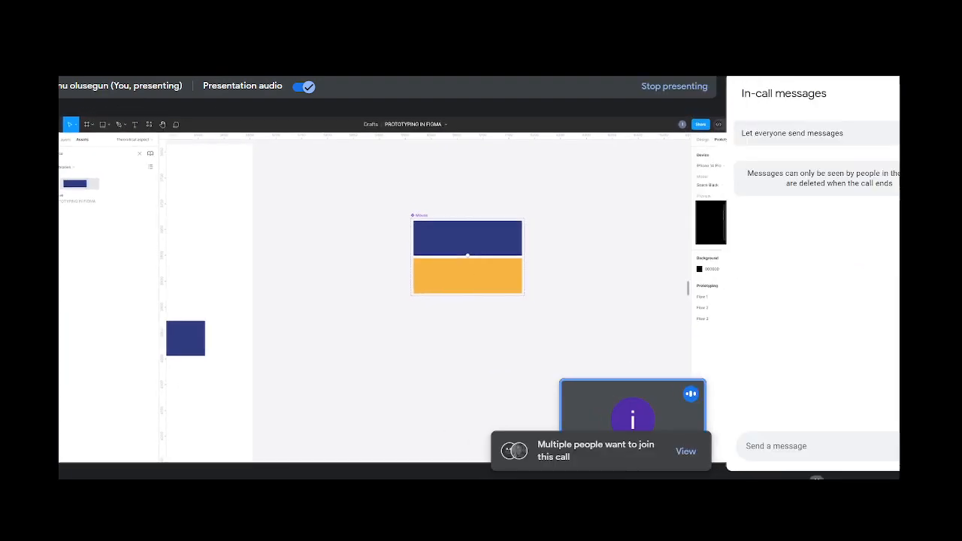
type("https://meet.google.com/dnk-wfrw-rks")
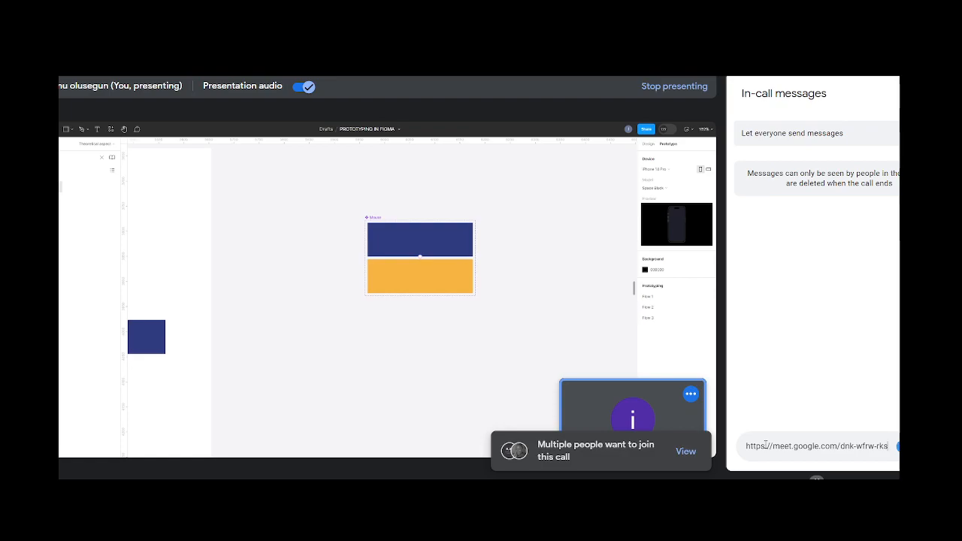
key("Return")
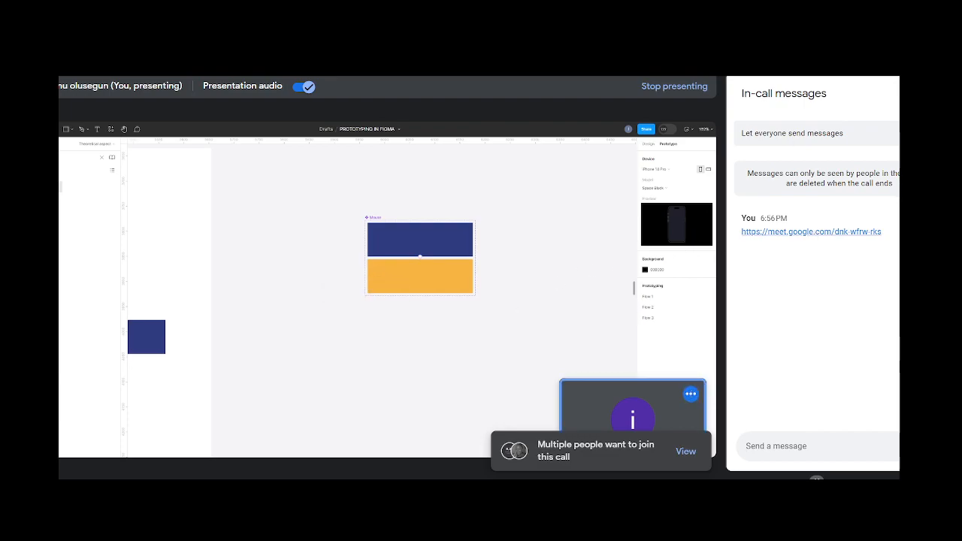
left_click(933, 93)
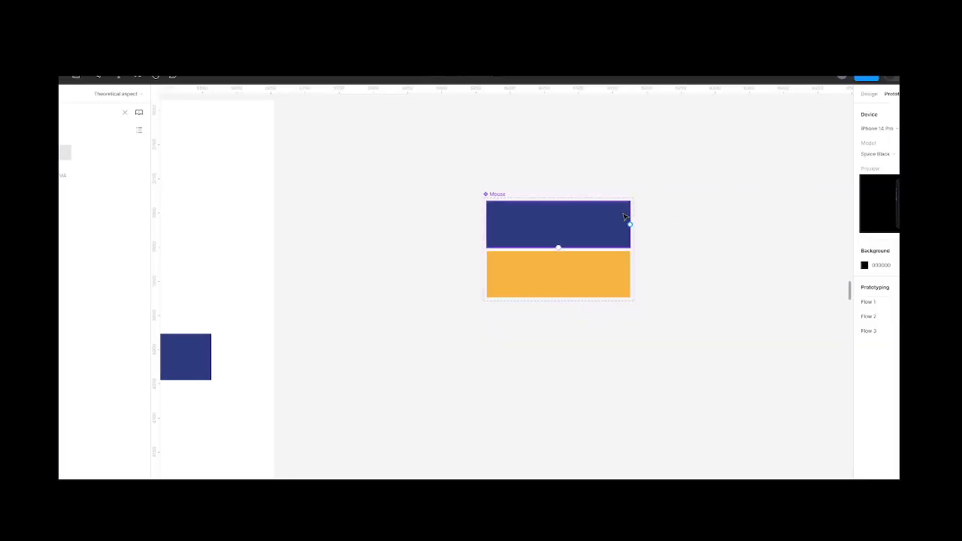
Step: Change the navy variant's Tap interaction to Mouse enter with a 100ms delay
left_click(573, 235)
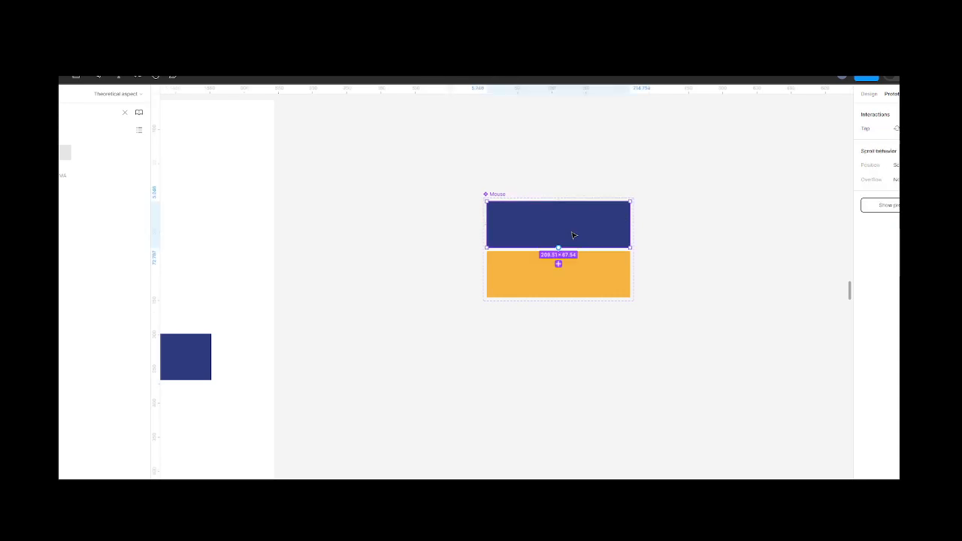
left_click(867, 129)
left_click(778, 132)
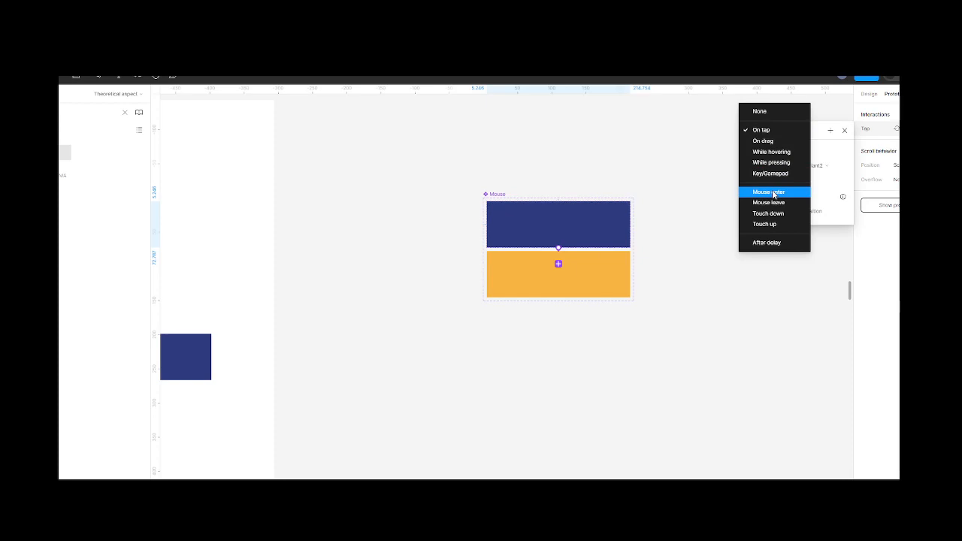
left_click(773, 193)
left_click(772, 147)
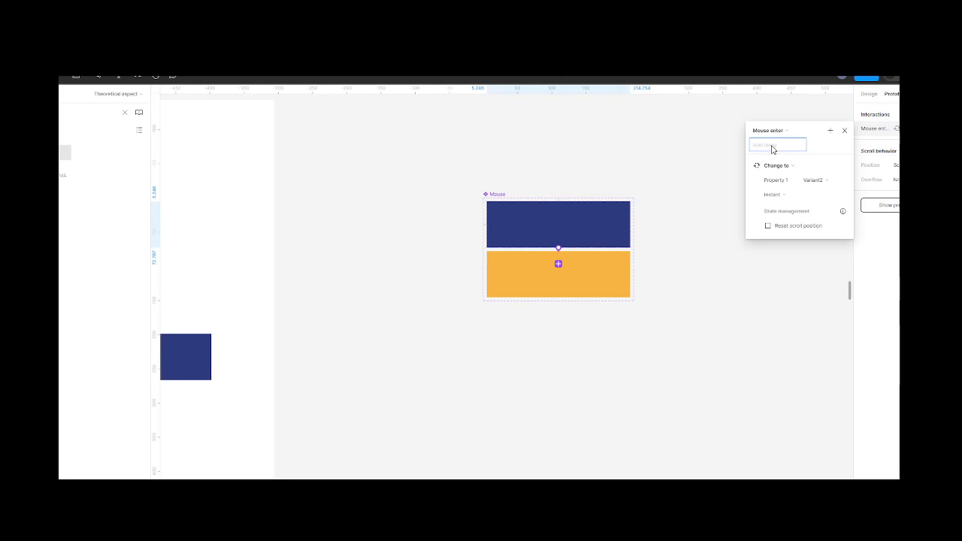
type("100ms")
Step: Set the transition to Smart animate with Ease out over 300 ms
left_click(794, 200)
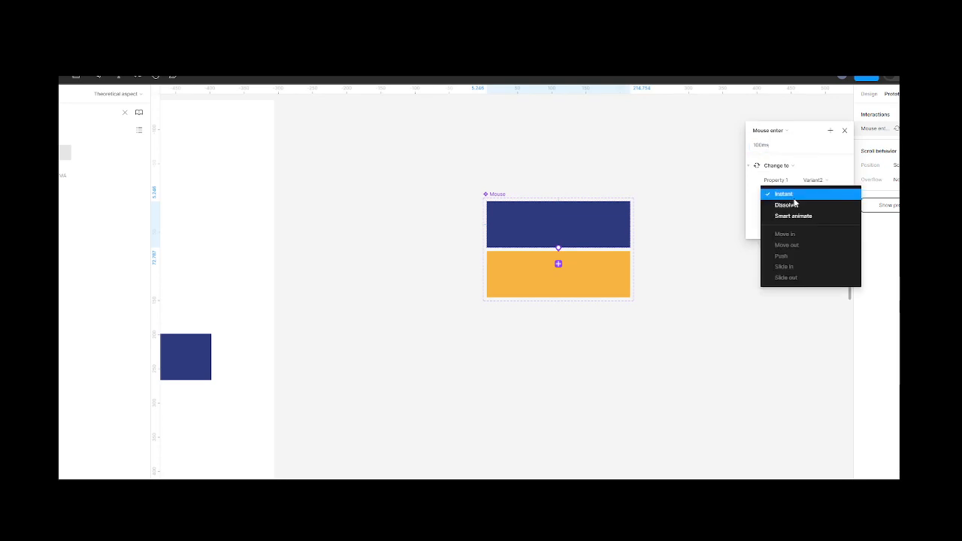
left_click(794, 216)
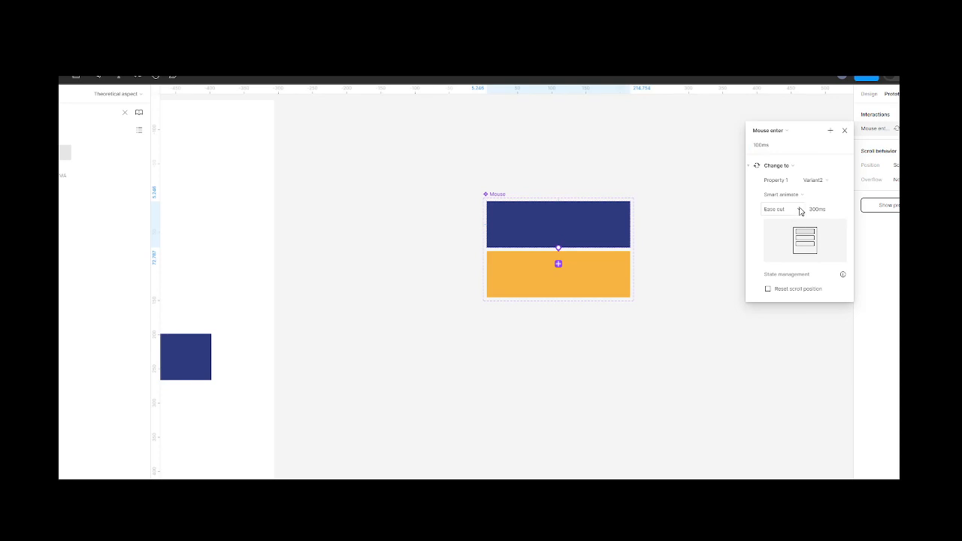
left_click(800, 211)
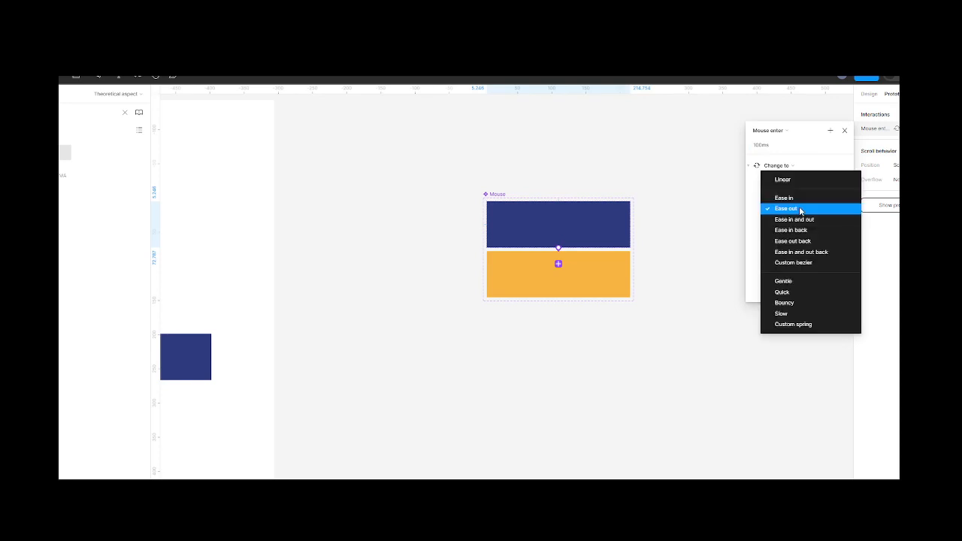
left_click(800, 211)
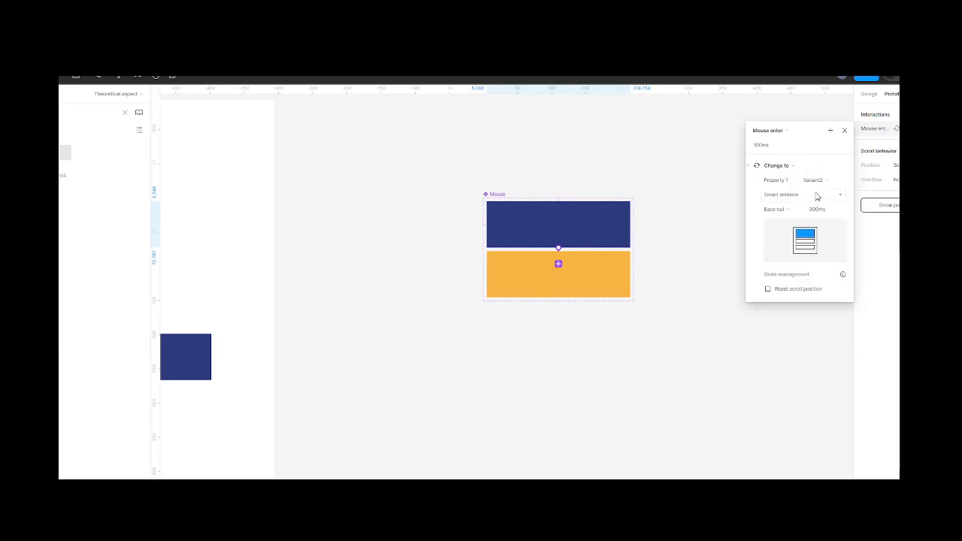
left_click(843, 132)
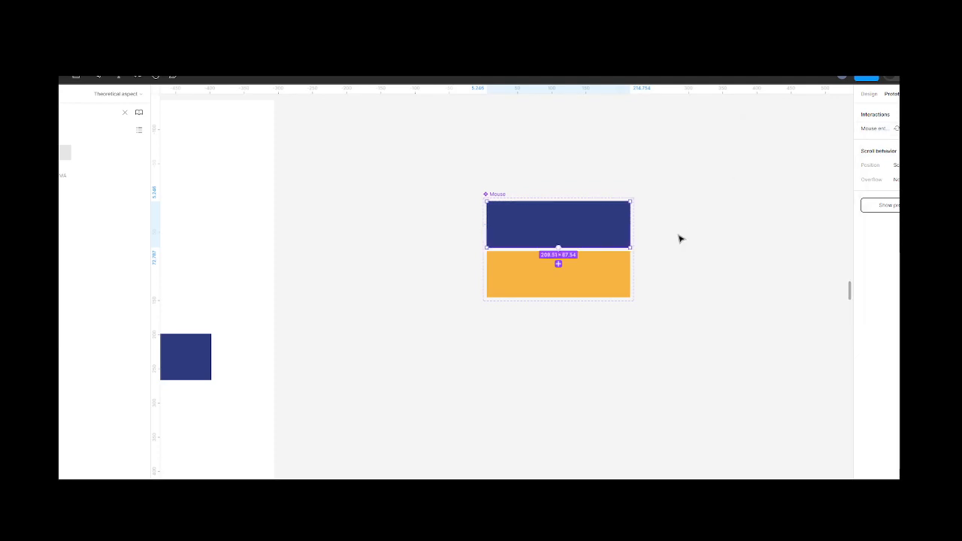
left_click(621, 274)
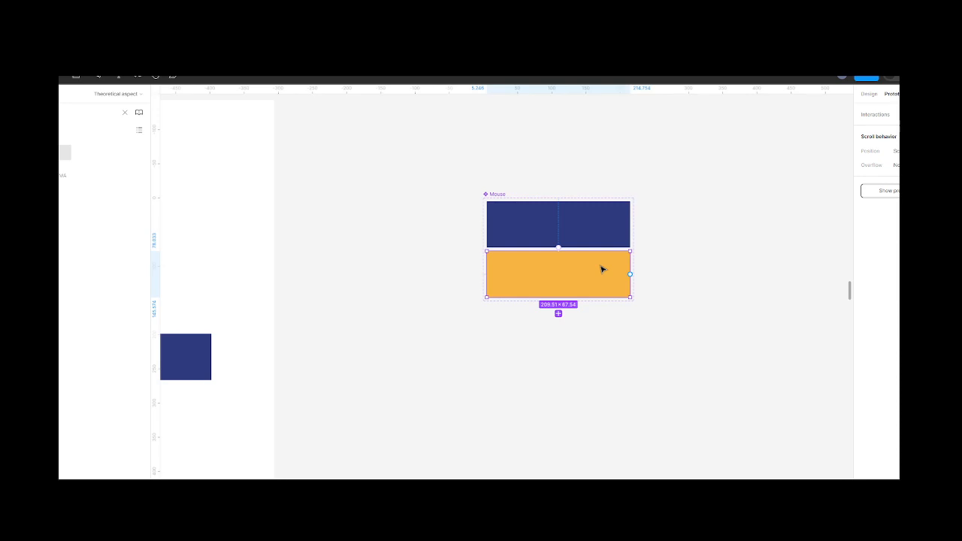
left_click(666, 294)
scroll(571, 269, "up", 2)
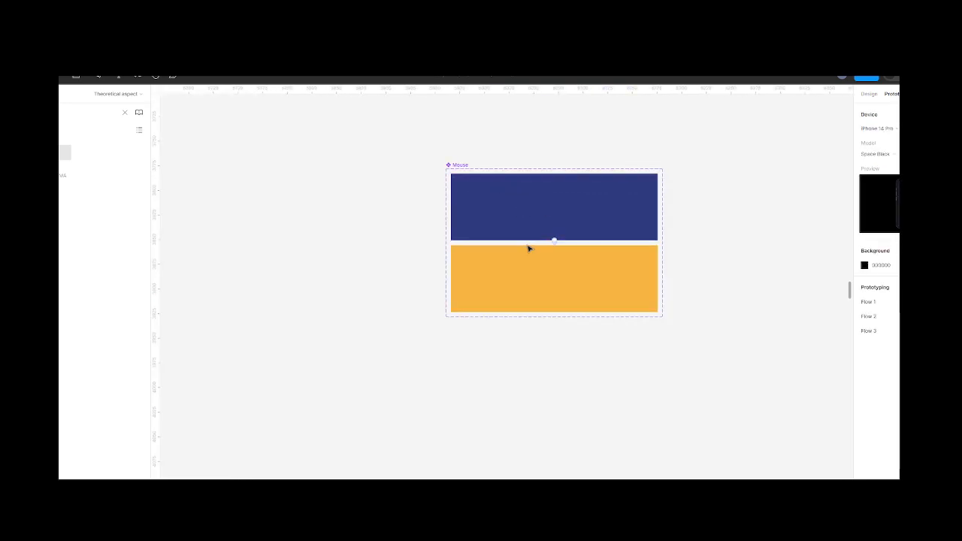
Step: Link the orange variant to the navy one with a trial Mouse enter interaction
left_click(579, 261)
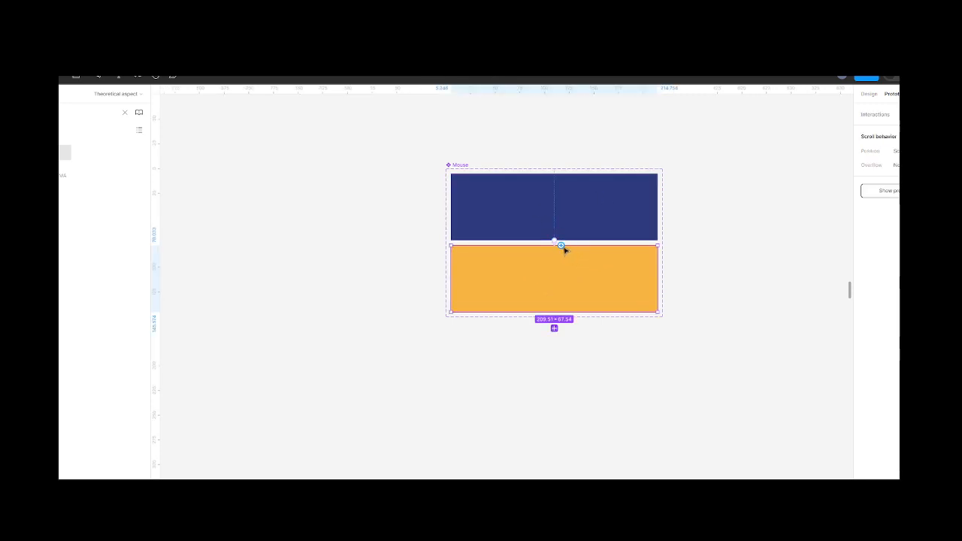
left_click_drag(560, 244, 563, 229)
left_click(524, 263)
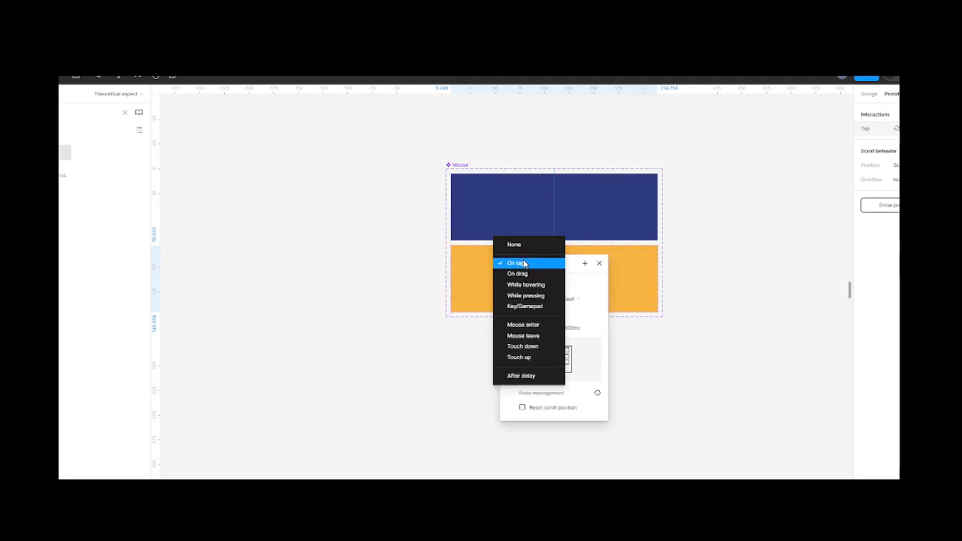
left_click(534, 324)
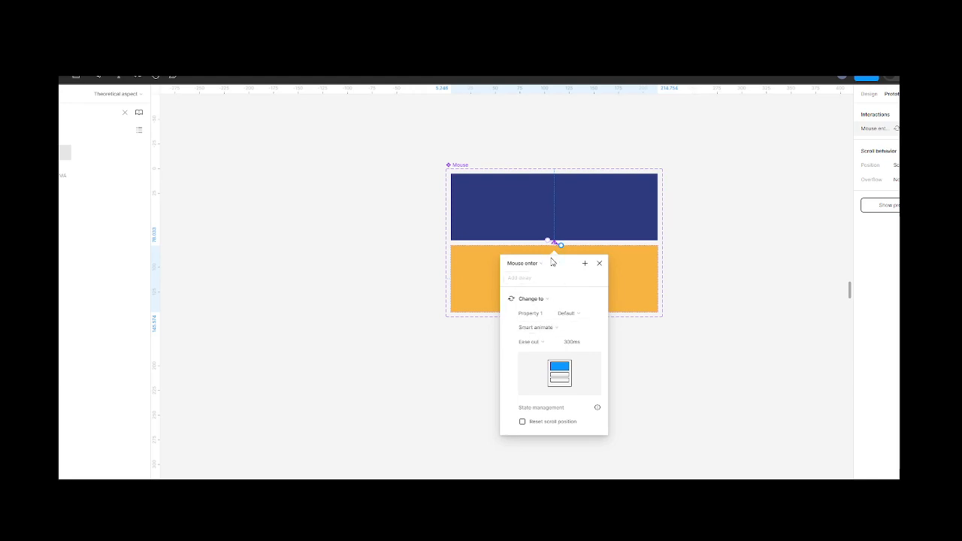
left_click(598, 263)
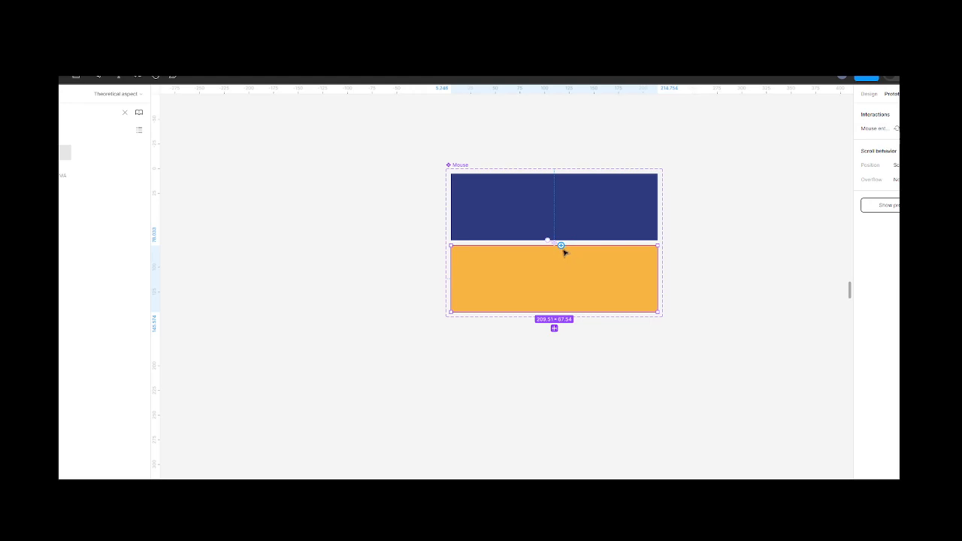
Step: Delete the orange variant's trial interaction and move the Mouse component set left
left_click(554, 265)
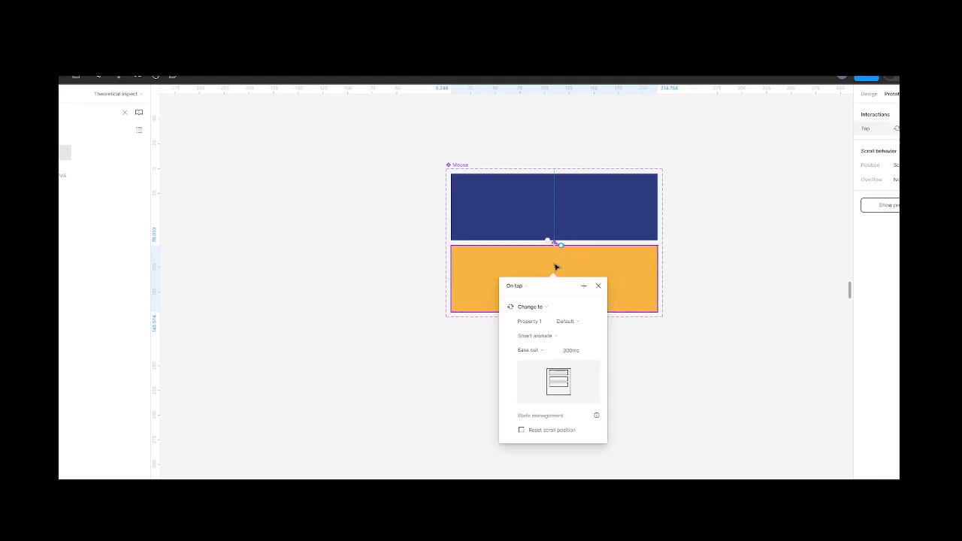
key("Delete")
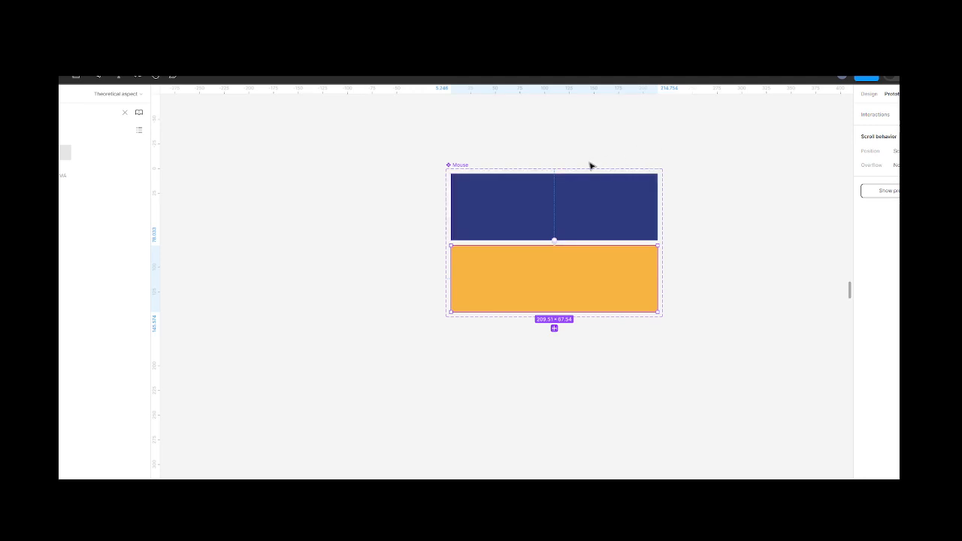
left_click_drag(464, 166, 422, 165)
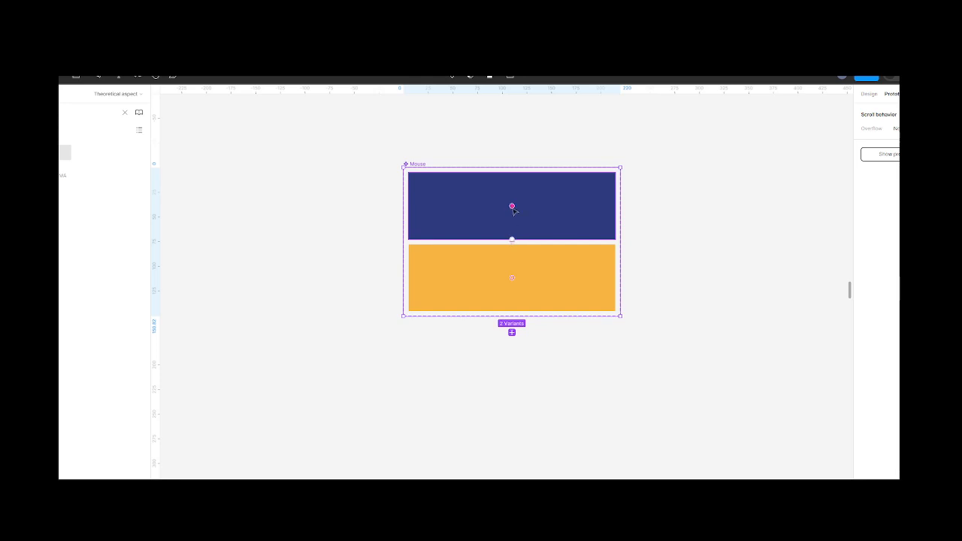
scroll(610, 195, "down", 5)
scroll(610, 195, "left", 3)
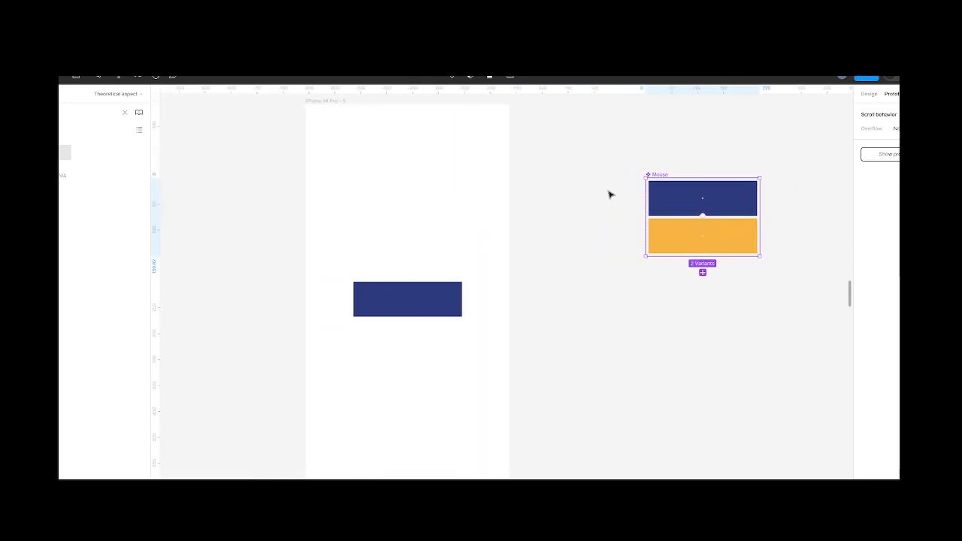
Step: Open a side-window preview of the iPhone 14 Pro - 5 frame
left_click(334, 101)
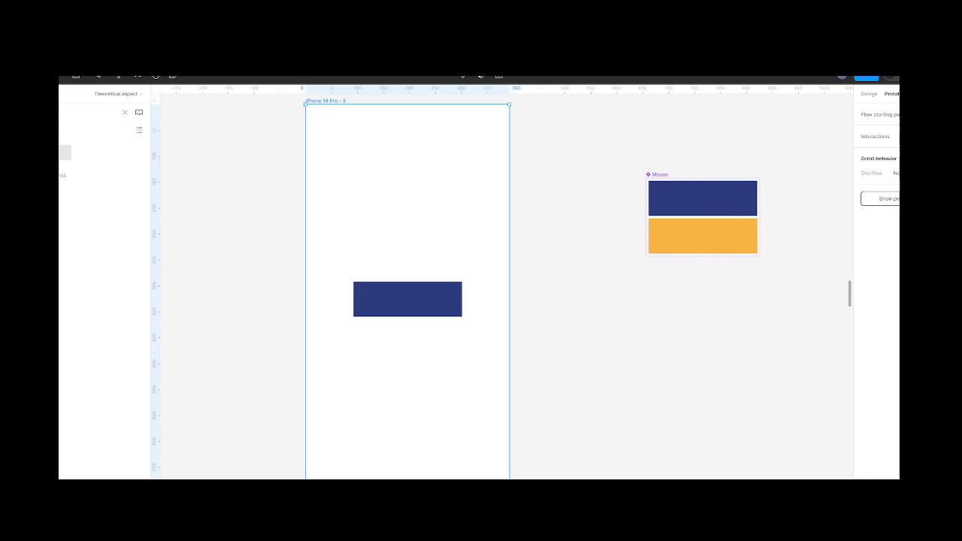
left_click(927, 75)
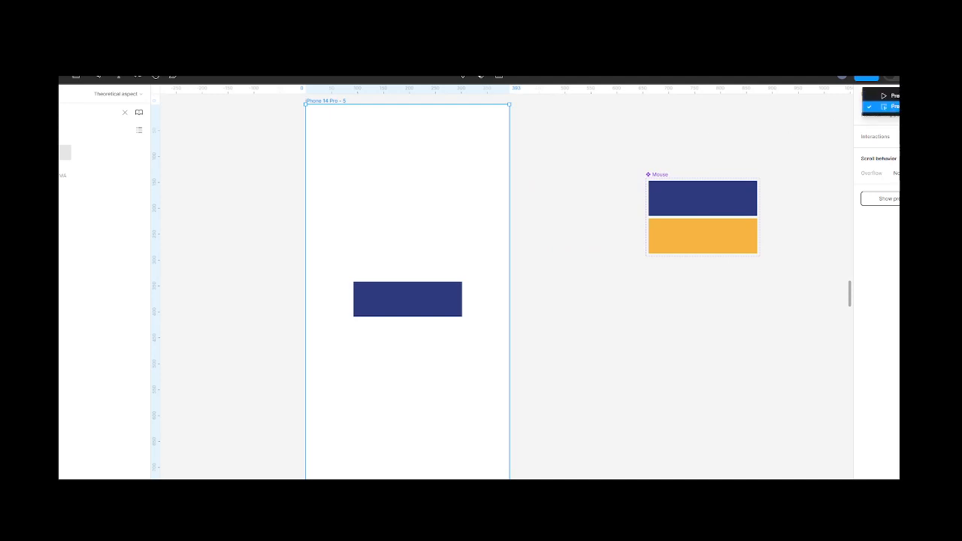
left_click(894, 106)
mouse_move(625, 269)
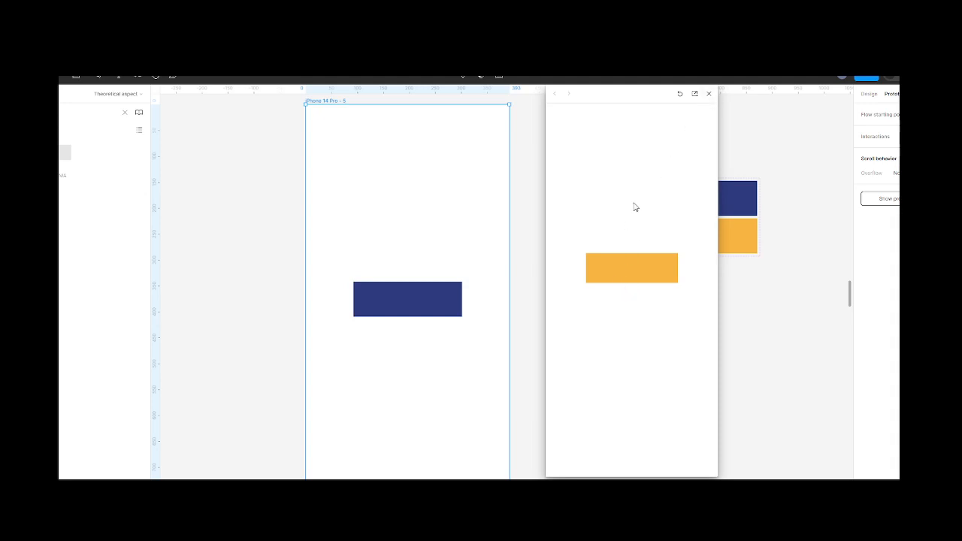
left_click_drag(650, 95, 463, 125)
Step: Link the orange variant back to the navy variant with a Mouse leave trigger
left_click(693, 225)
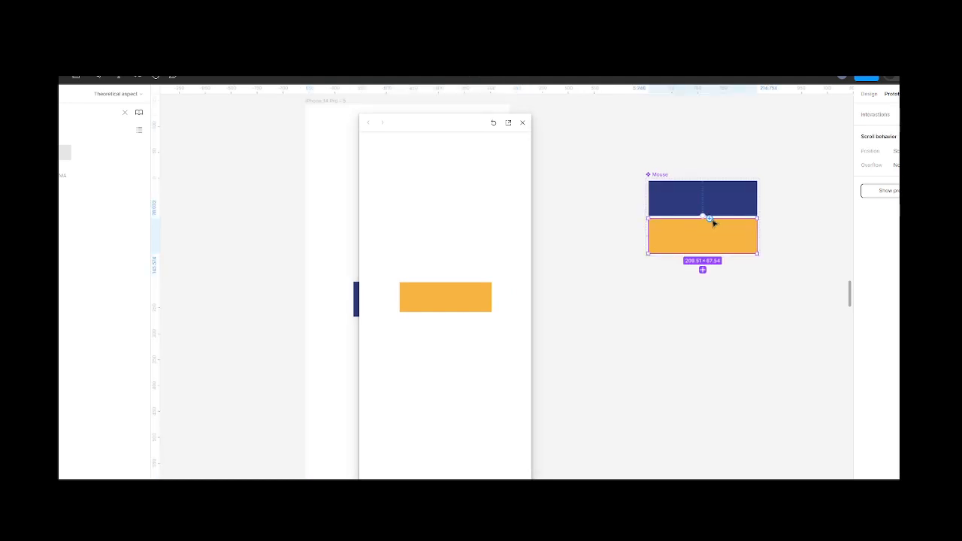
left_click_drag(714, 207, 714, 207)
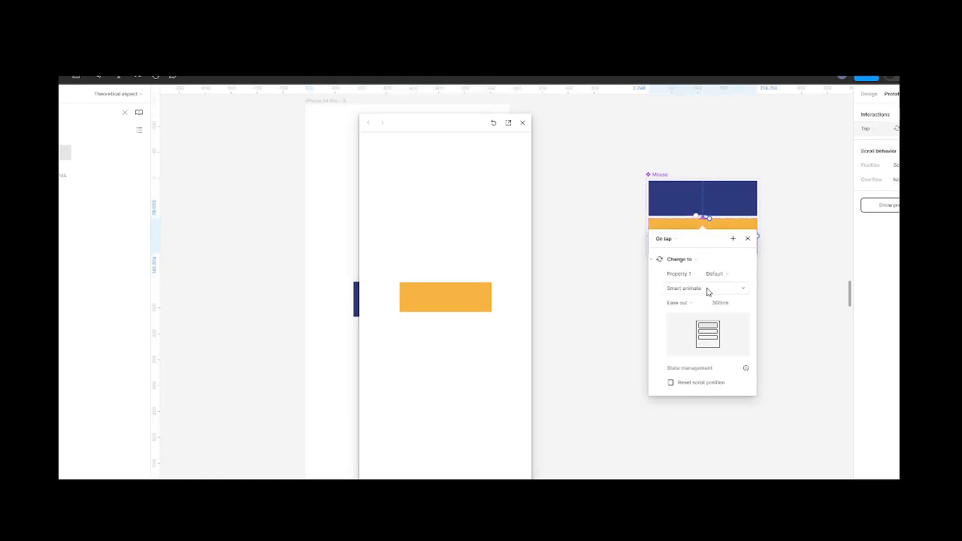
left_click(677, 242)
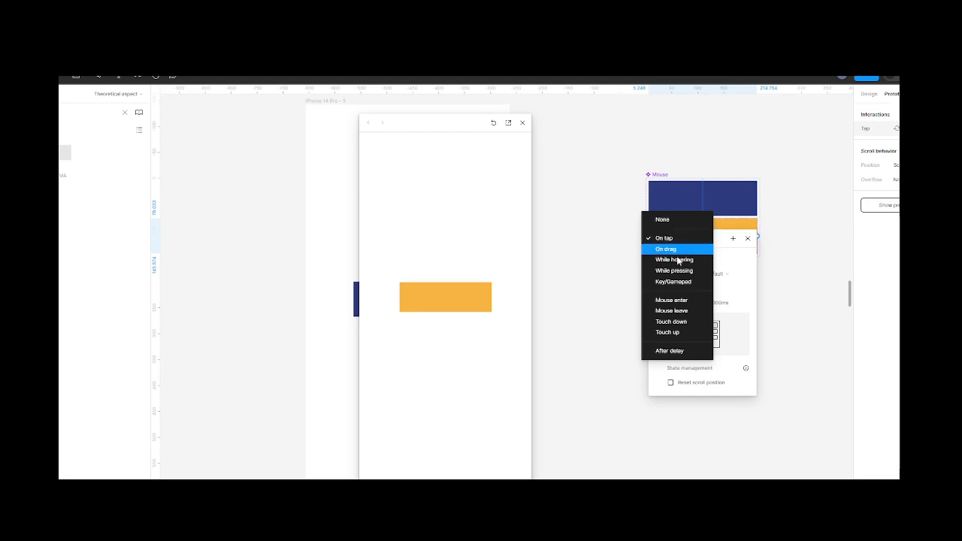
left_click(675, 310)
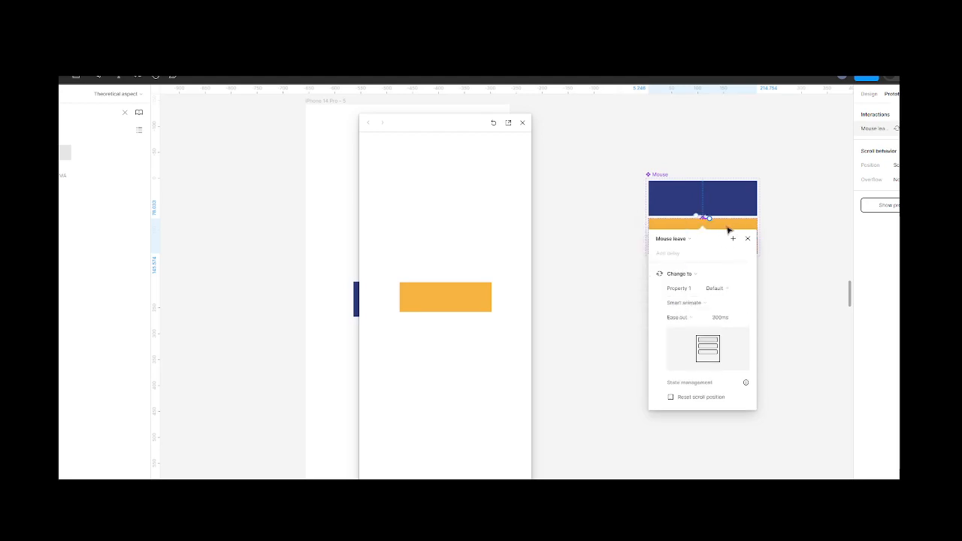
left_click(676, 257)
left_click(748, 239)
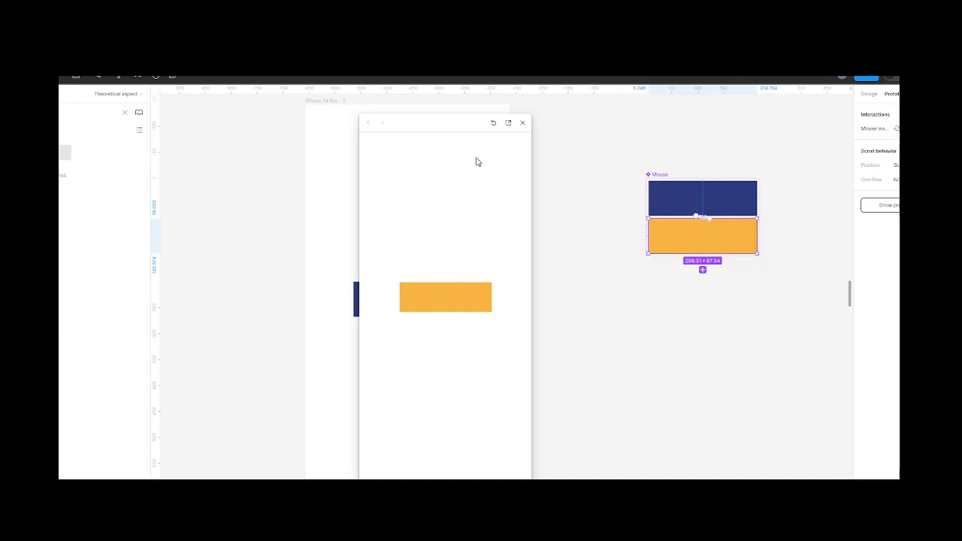
left_click_drag(471, 128, 559, 129)
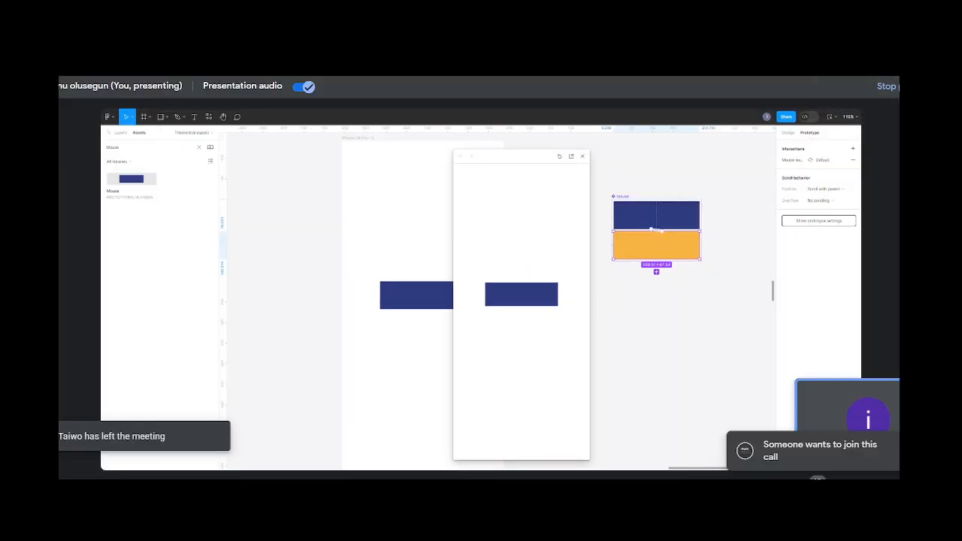
Step: Copy the meeting link from the call chat and post it in the group chat
left_click(817, 477)
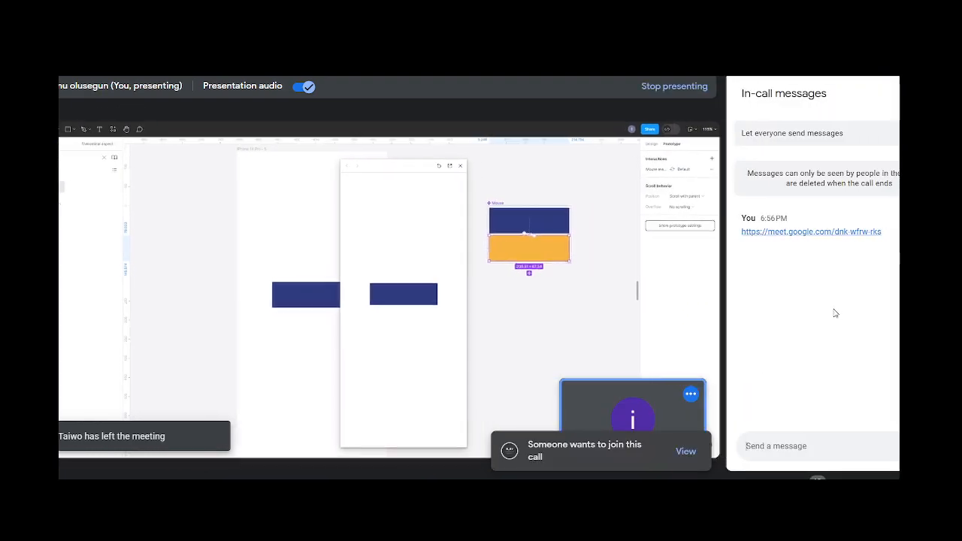
right_click(799, 236)
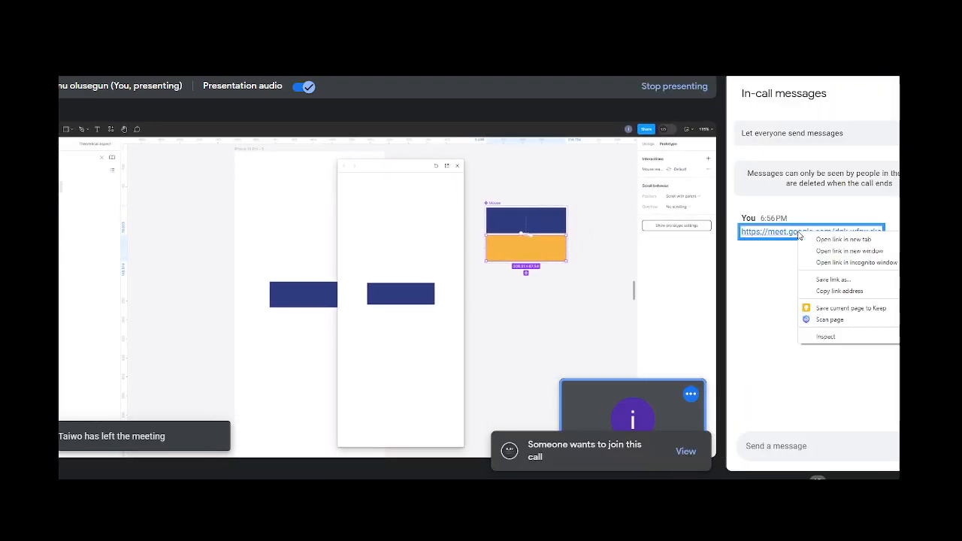
left_click(838, 292)
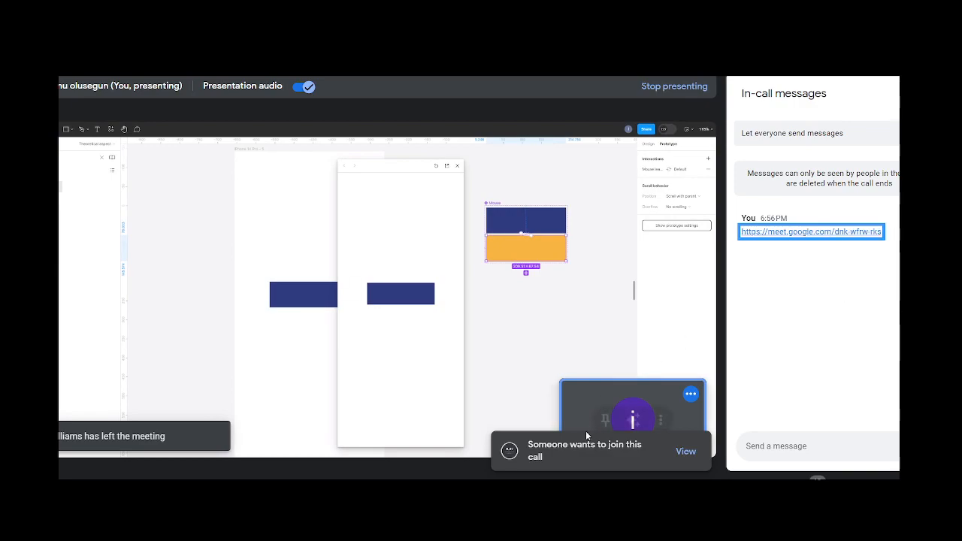
left_click(362, 474)
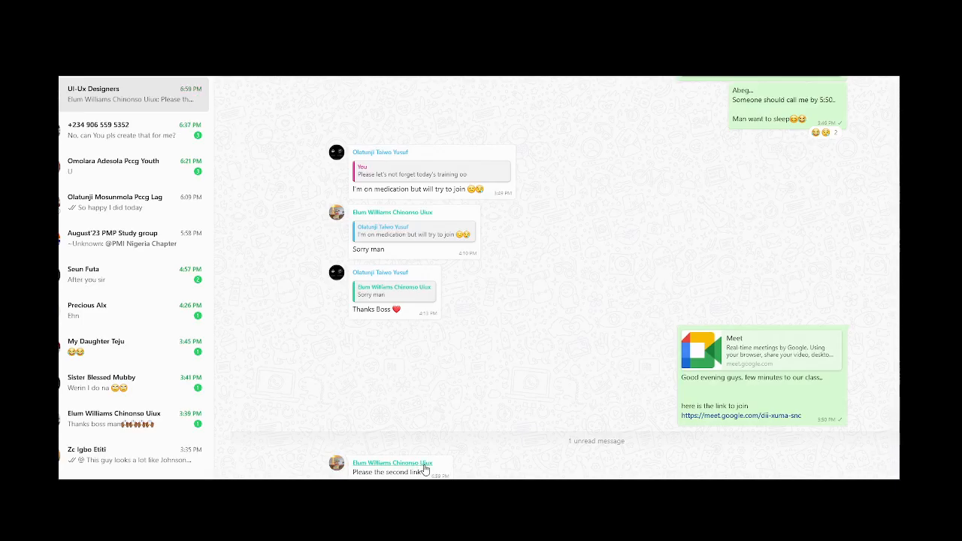
key("ctrl+v")
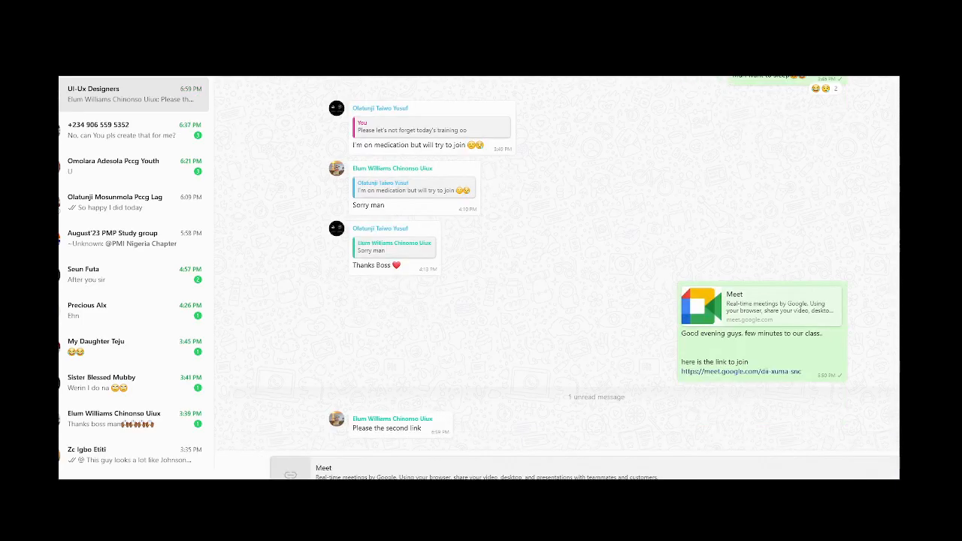
key("Return")
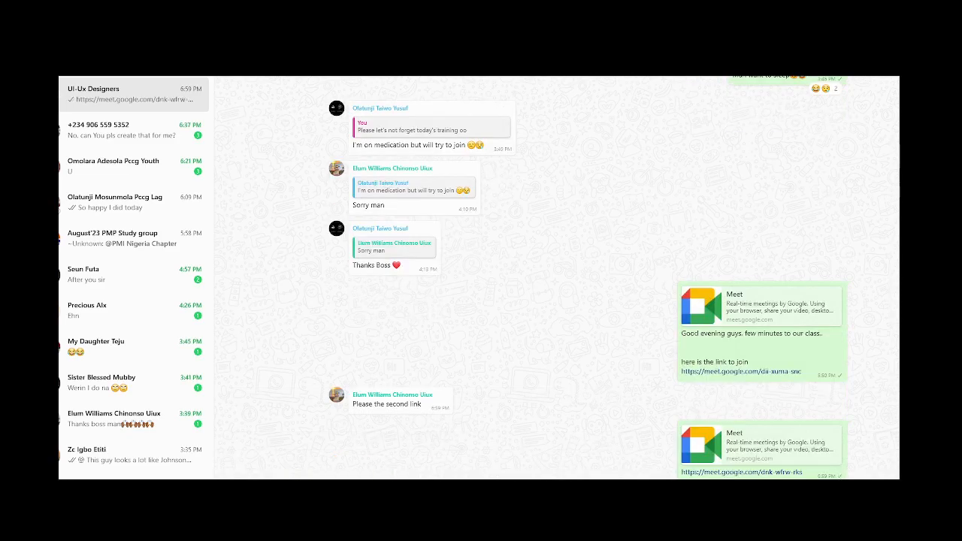
key("alt+Tab")
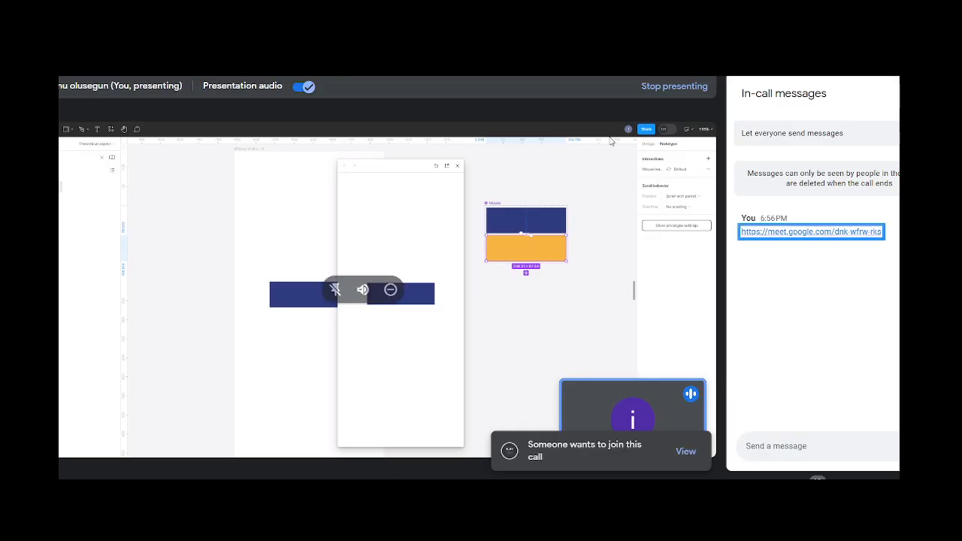
Step: Return to Figma, move the preview window aside, and scroll to the Button component set
key("alt+Tab")
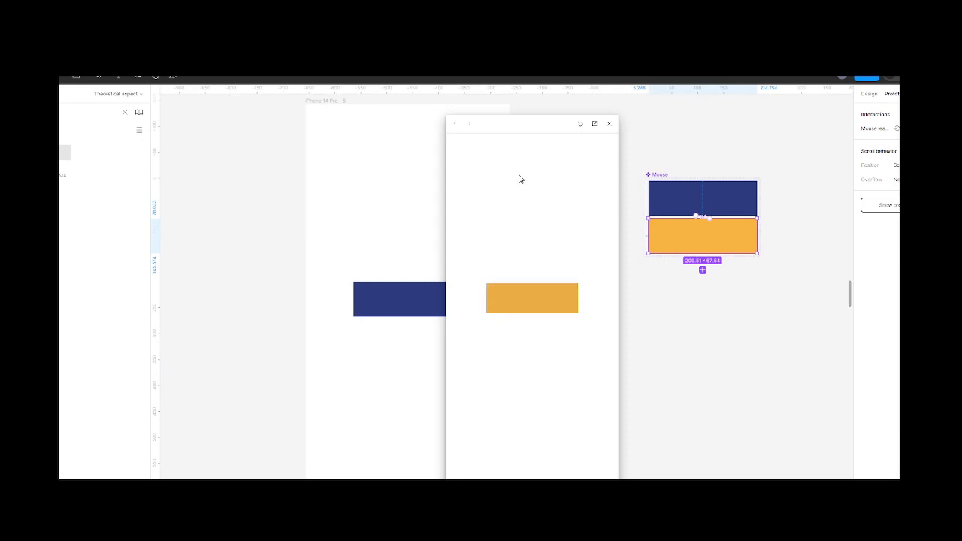
left_click_drag(515, 136, 604, 118)
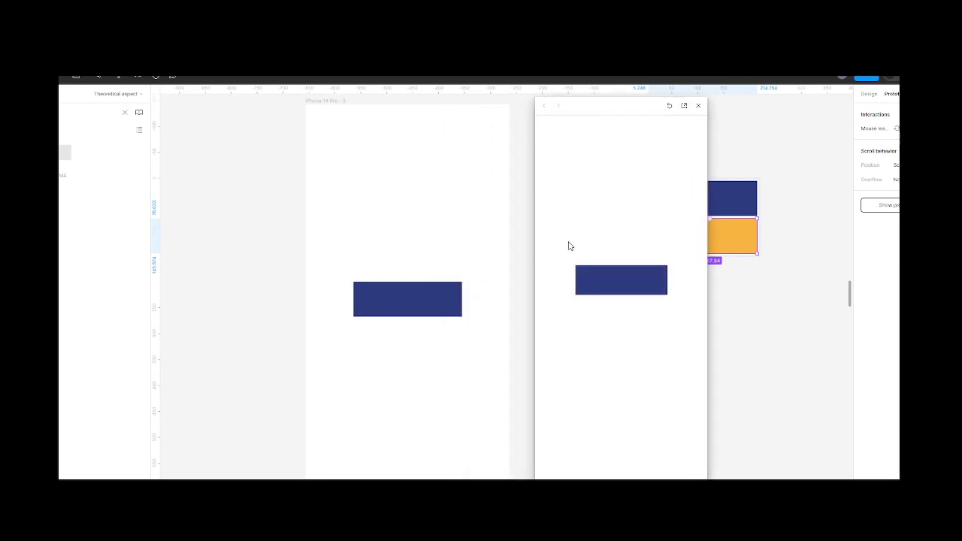
scroll(353, 218, "up", 7)
scroll(354, 218, "left", 6)
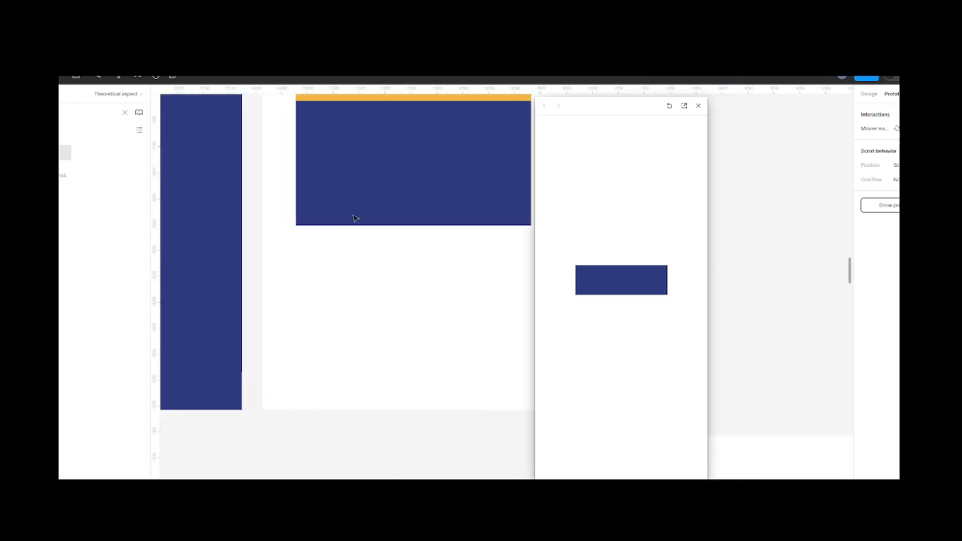
scroll(355, 218, "down", 4)
scroll(354, 218, "left", 15)
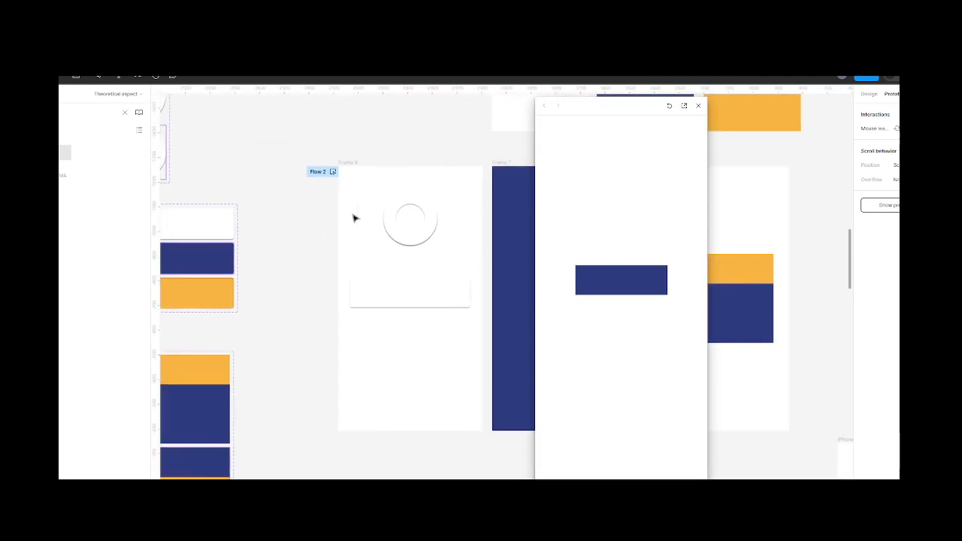
scroll(355, 218, "down", 2)
scroll(354, 218, "down", 5)
scroll(354, 218, "left", 8)
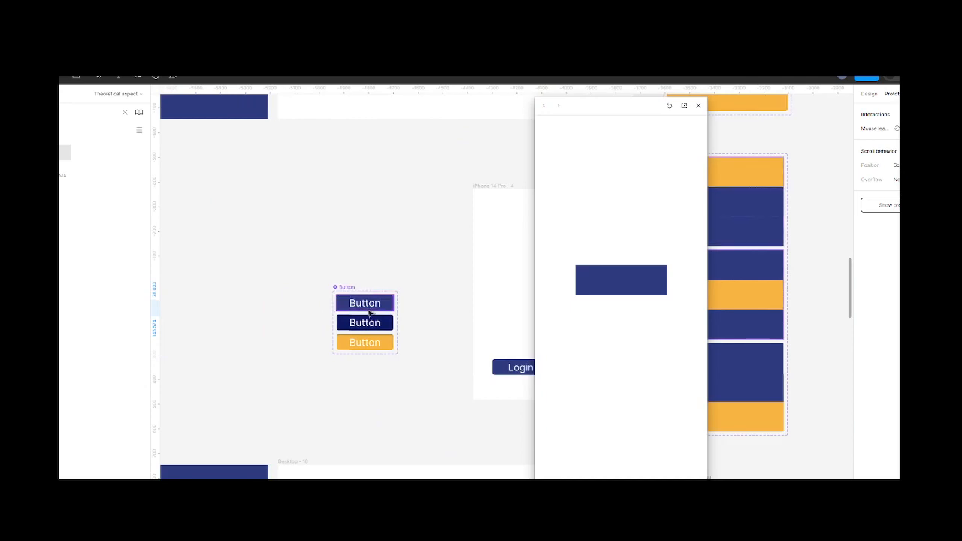
left_click(381, 319)
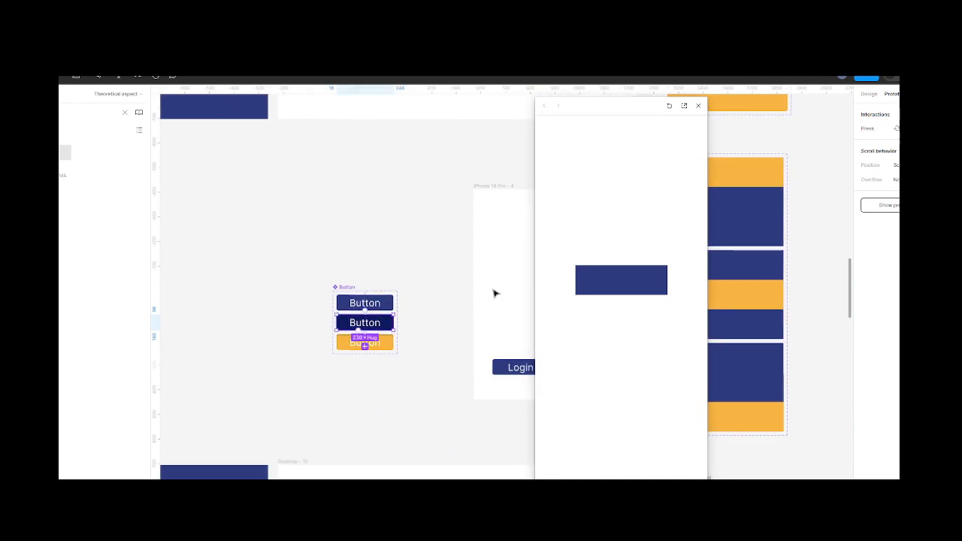
left_click(377, 305)
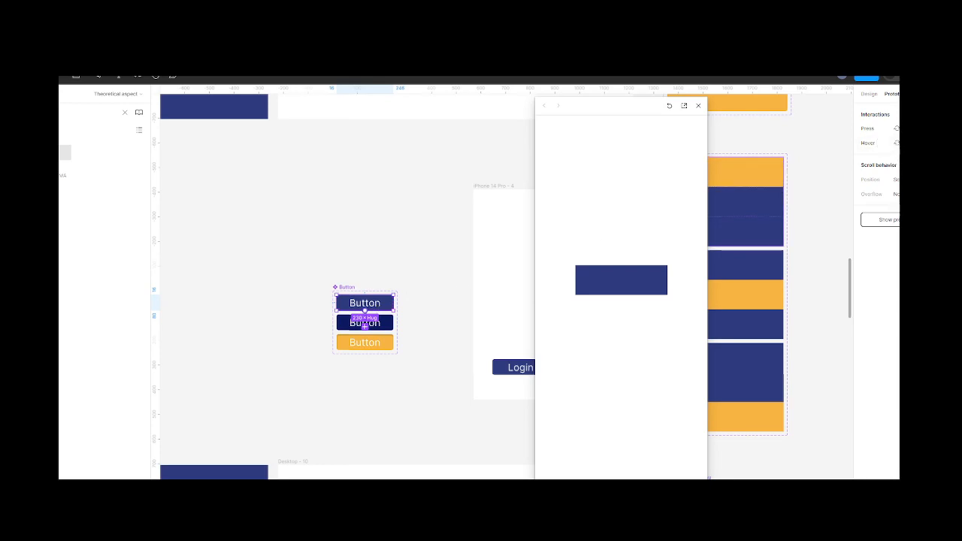
left_click(864, 147)
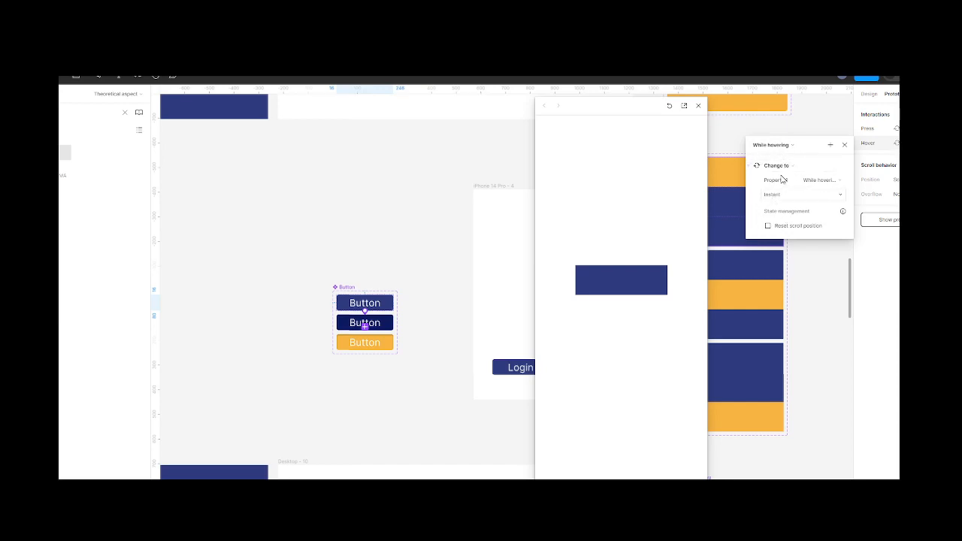
left_click(843, 147)
scroll(792, 313, "right", 15)
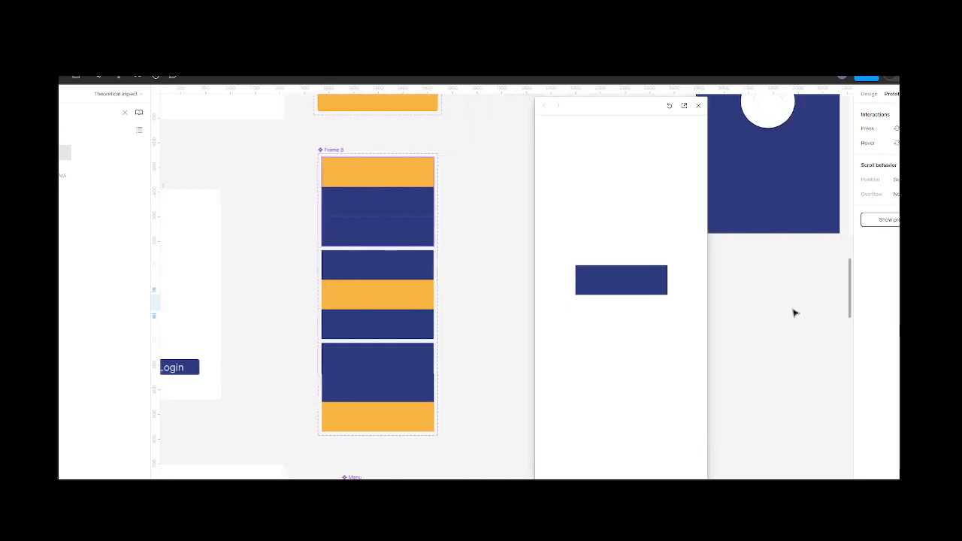
Step: Check the navy variant's Mouse enter interaction, then close it and deselect
scroll(794, 313, "right", 3)
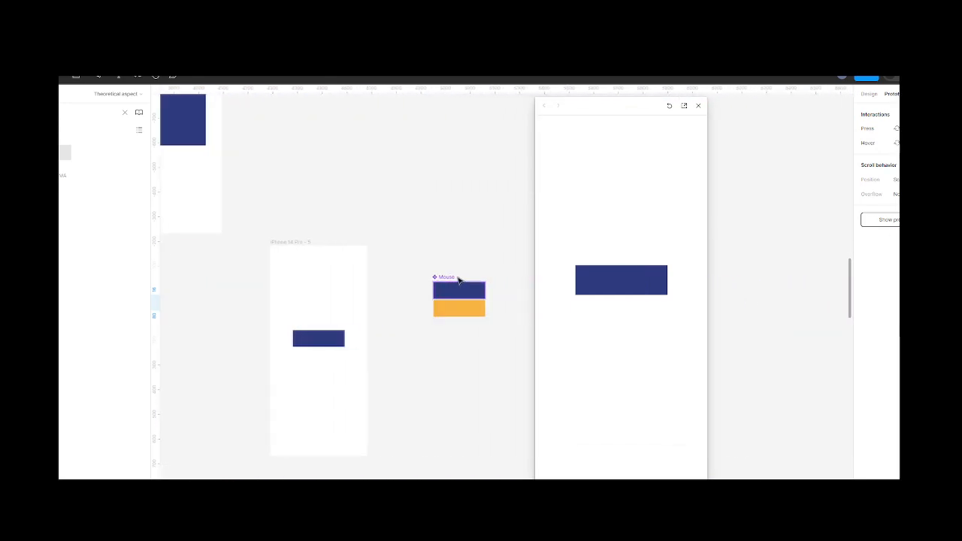
left_click(449, 277)
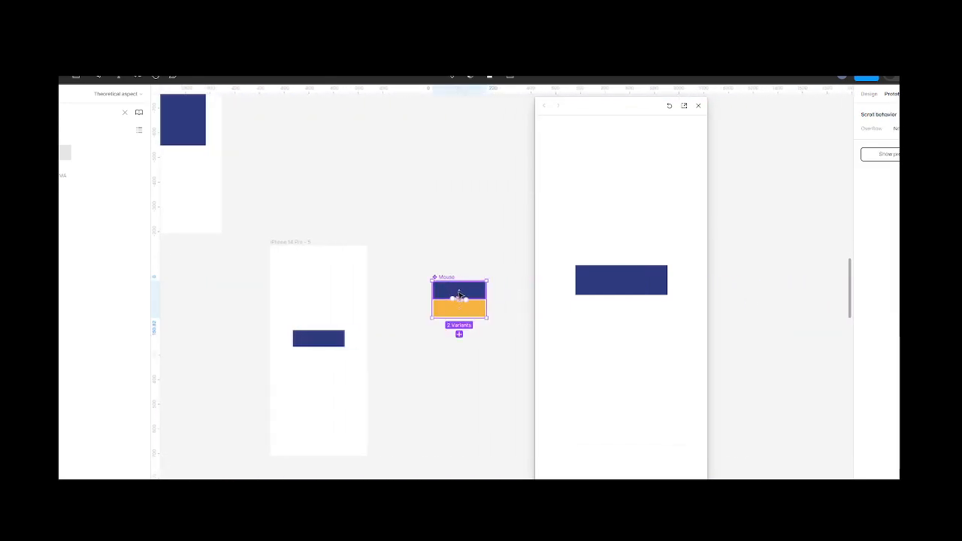
left_click(458, 296)
left_click(865, 129)
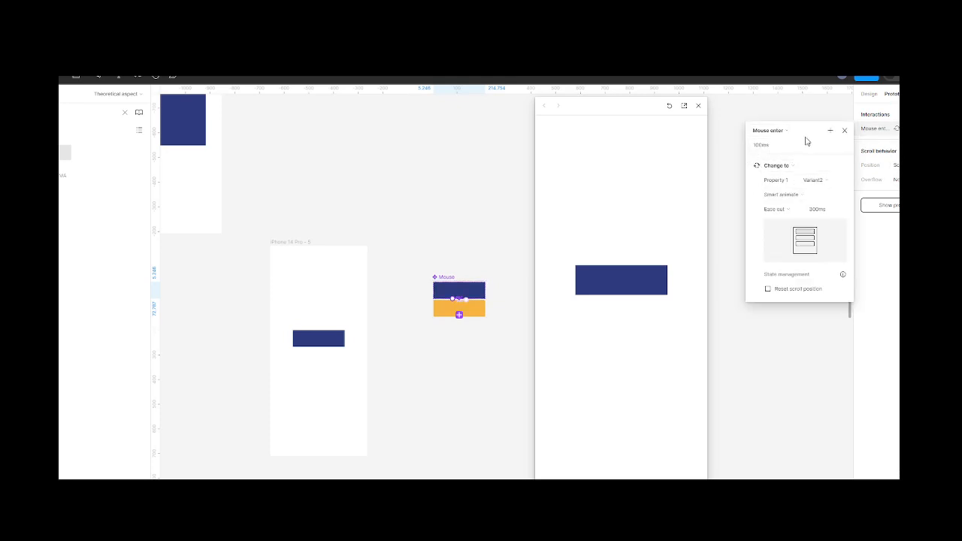
left_click(843, 132)
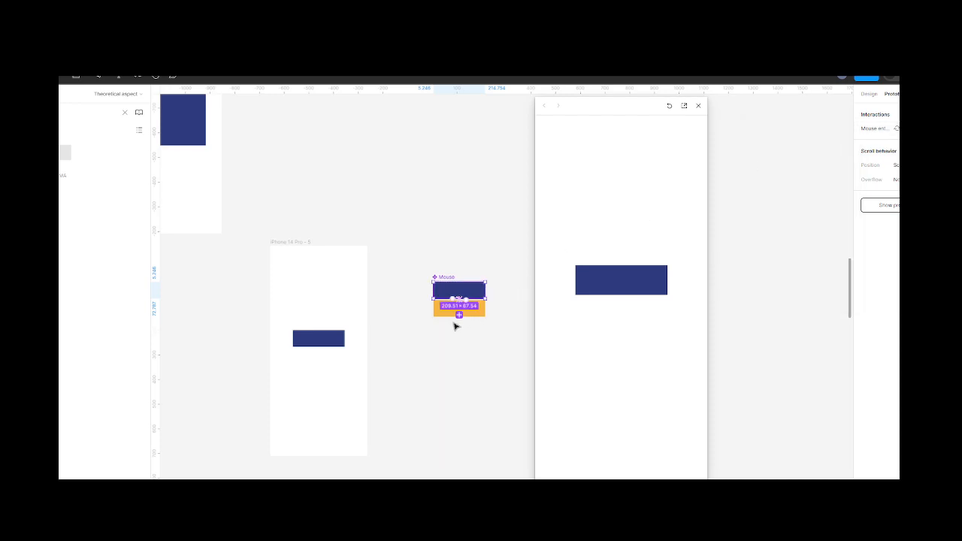
scroll(455, 324, "up", 5)
scroll(454, 326, "right", 5)
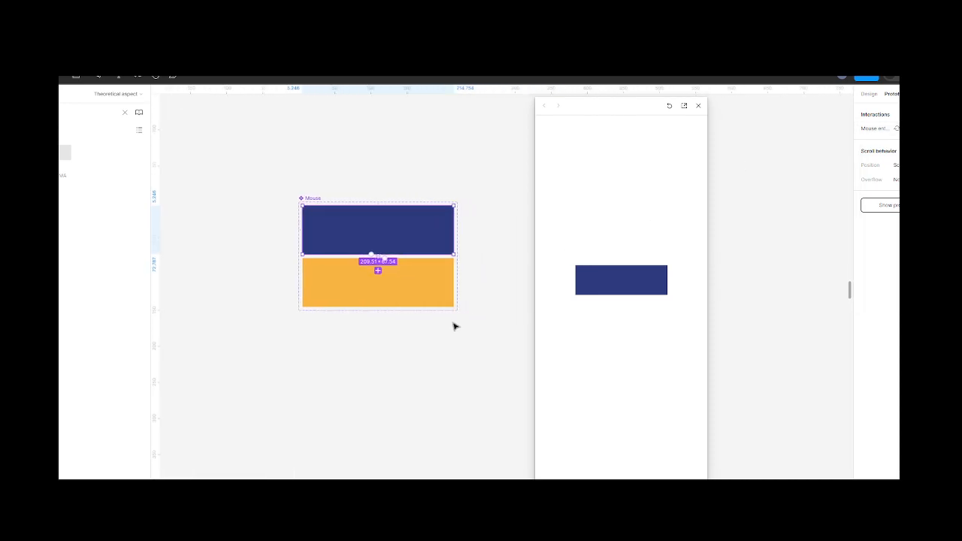
left_click(339, 342)
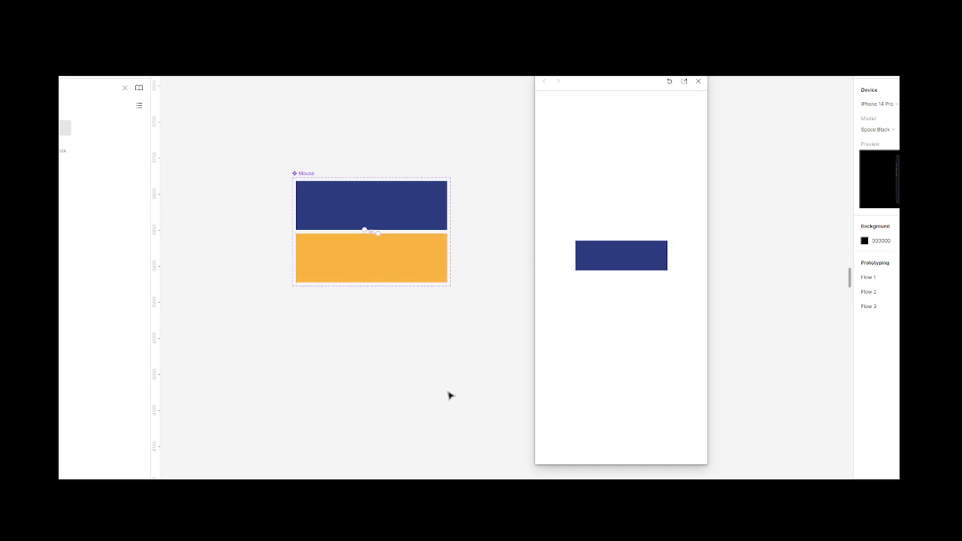
Step: Select the orange variant to display its Mouse leave interaction
scroll(448, 396, "down", 3)
scroll(449, 395, "down", 2)
scroll(448, 395, "left", 3)
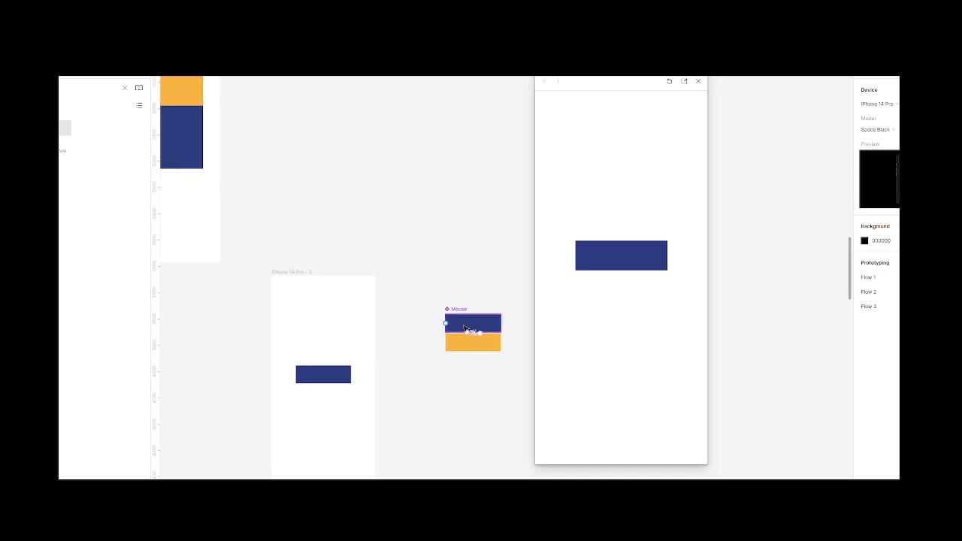
scroll(463, 363, "up", 3)
scroll(463, 362, "right", 3)
left_click(360, 340)
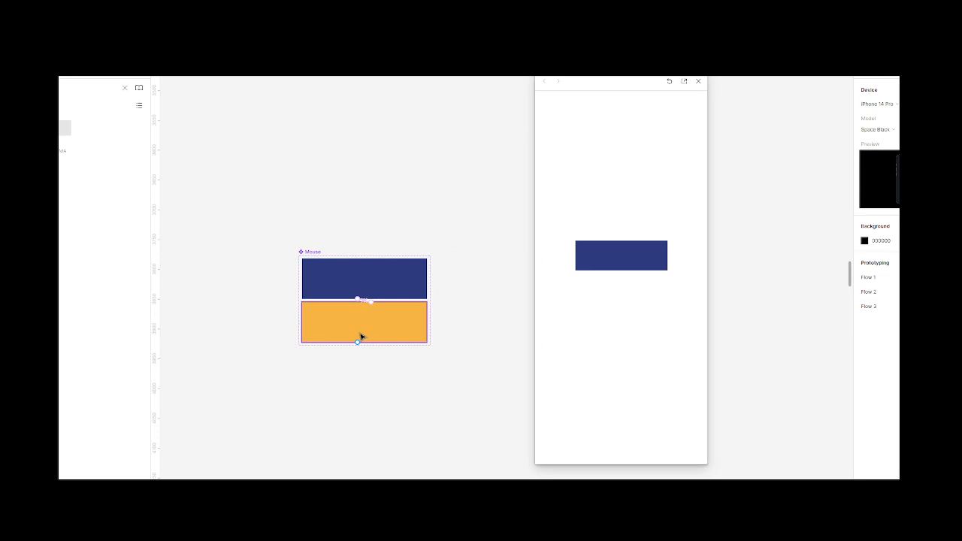
left_click(361, 337)
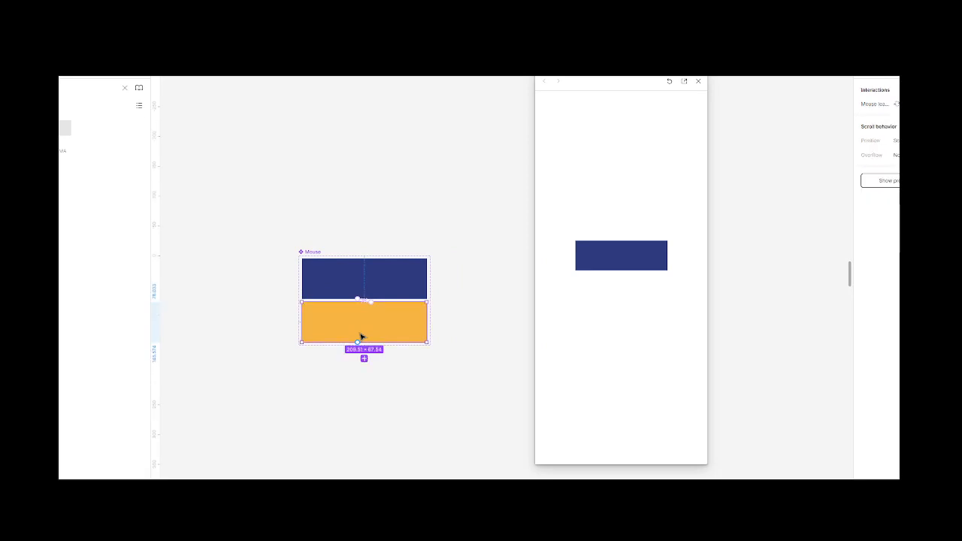
Step: Change the orange variant's Mouse leave trigger to Touch down
left_click(869, 106)
left_click(785, 111)
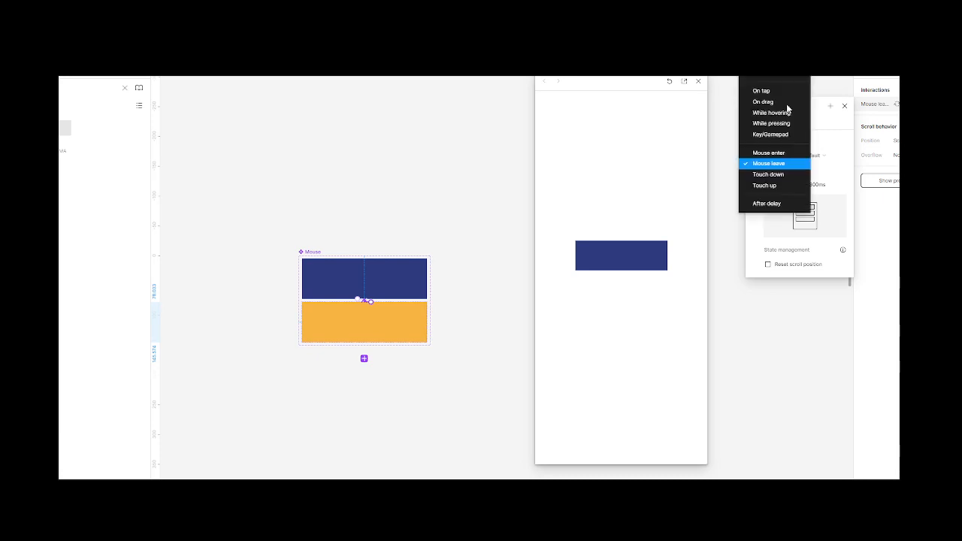
left_click(778, 176)
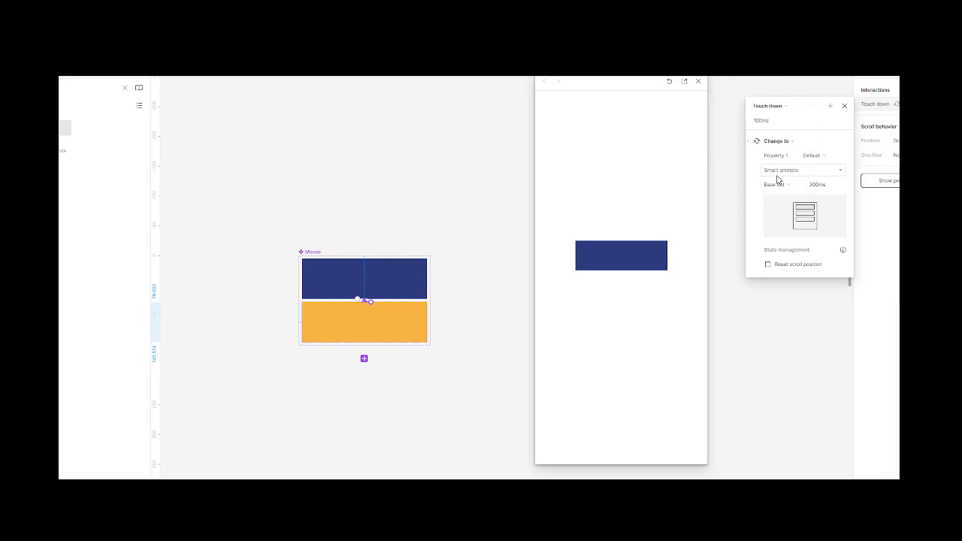
Step: Tap the preview rectangle repeatedly to check it toggles between navy and orange
left_click(646, 256)
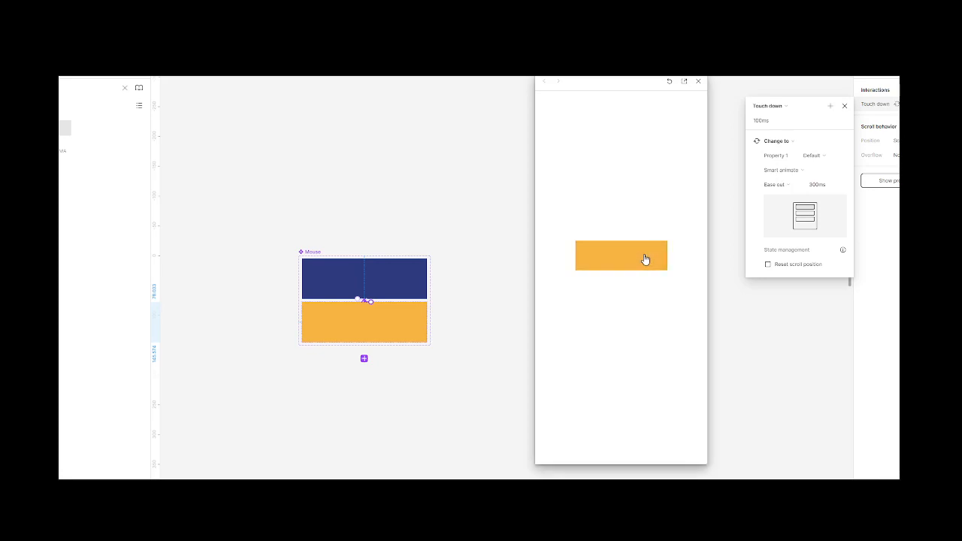
left_click(644, 259)
left_click(644, 259)
left_click(633, 265)
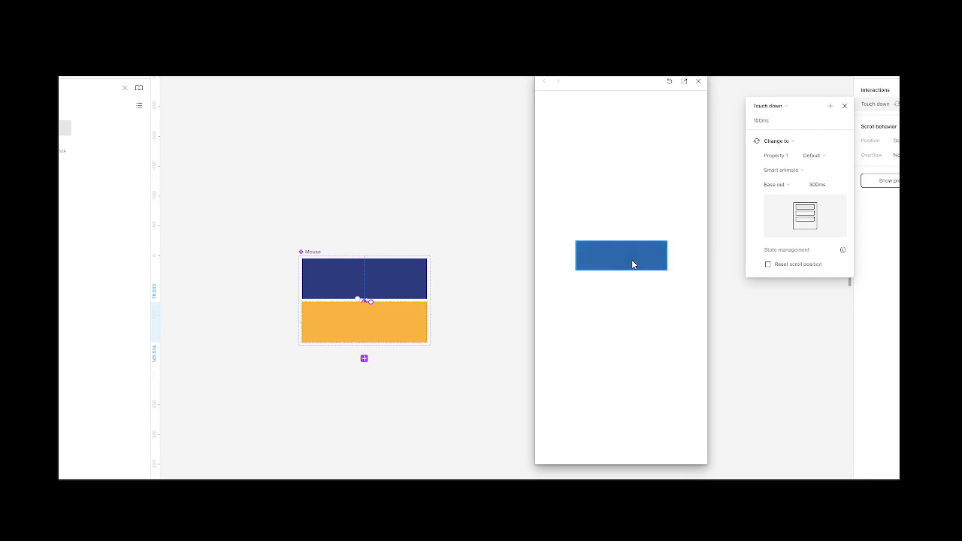
left_click(630, 268)
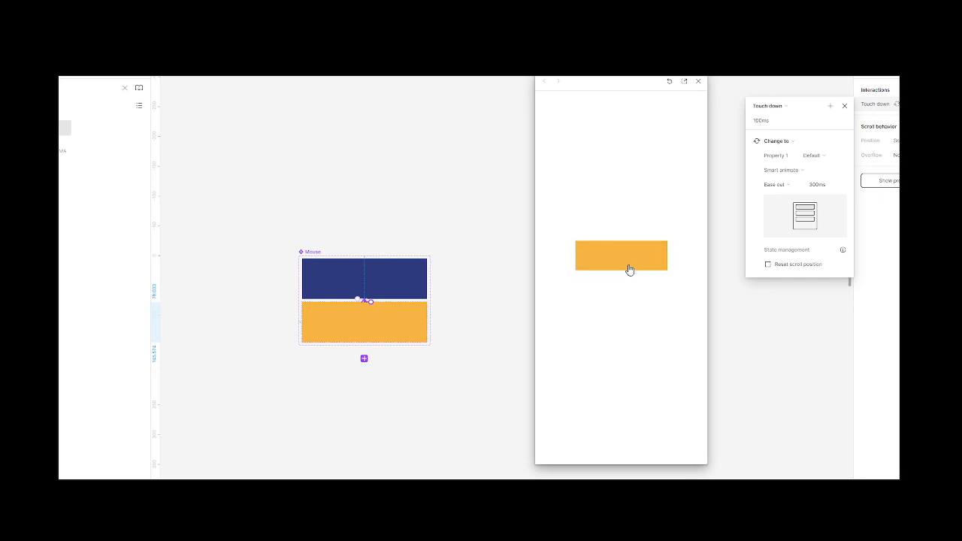
left_click(629, 270)
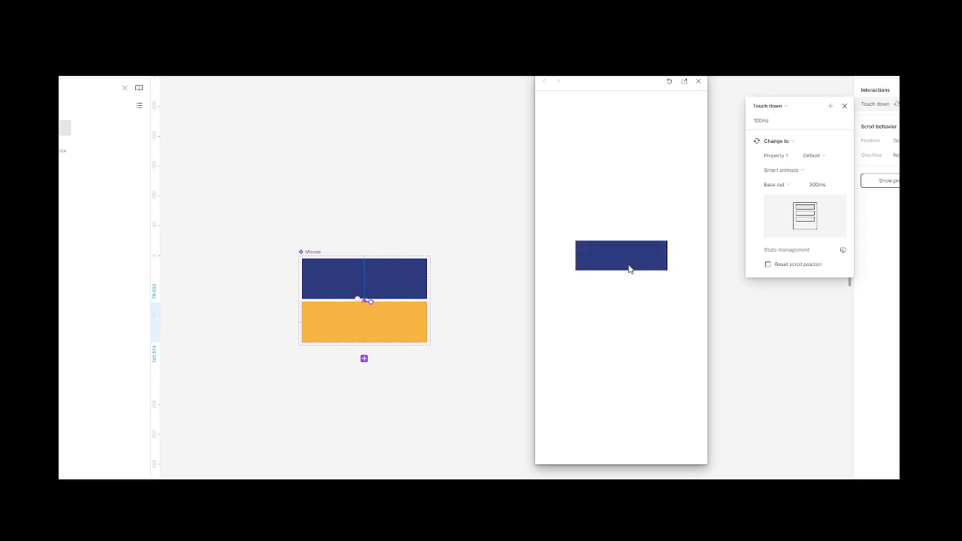
left_click(788, 107)
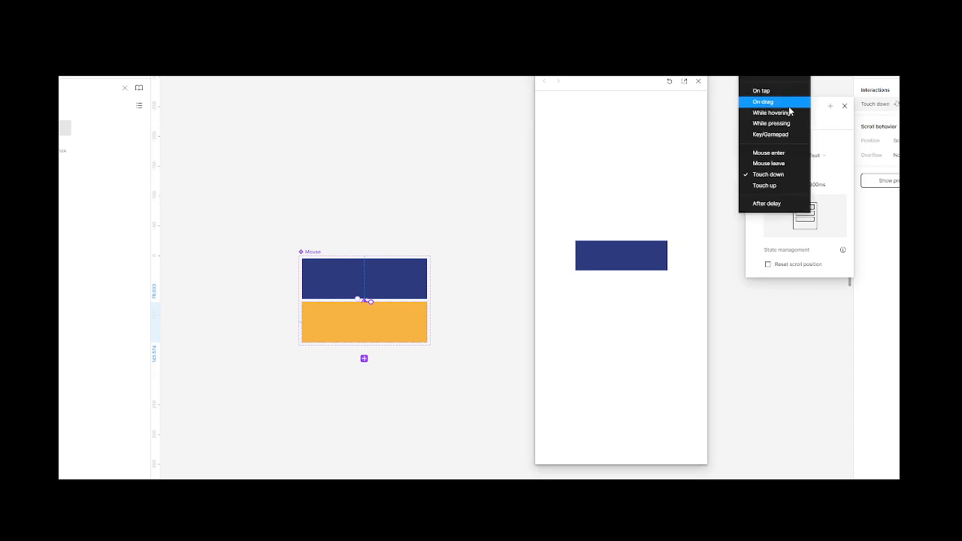
Step: Switch the orange variant's trigger to Touch up and tap the preview to test the toggle
left_click(770, 185)
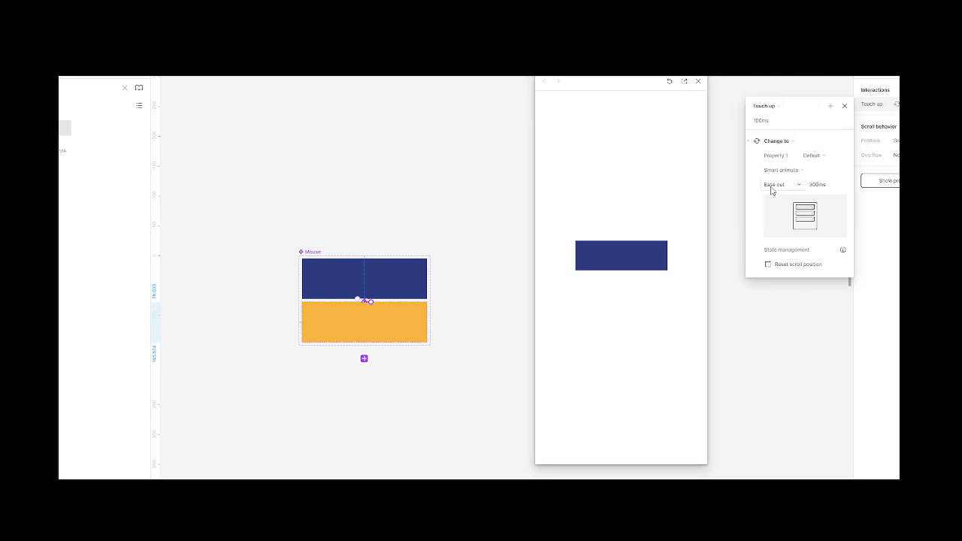
left_click(625, 255)
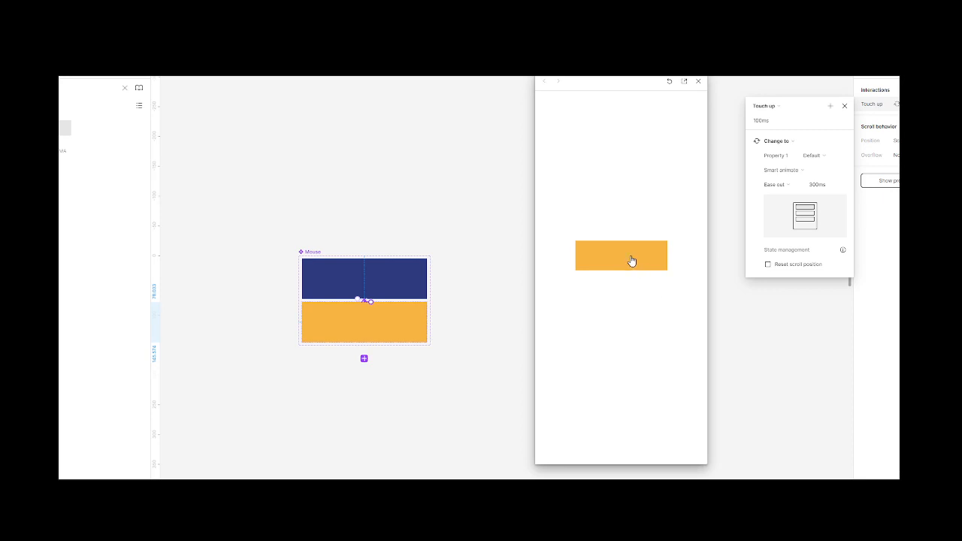
left_click(631, 261)
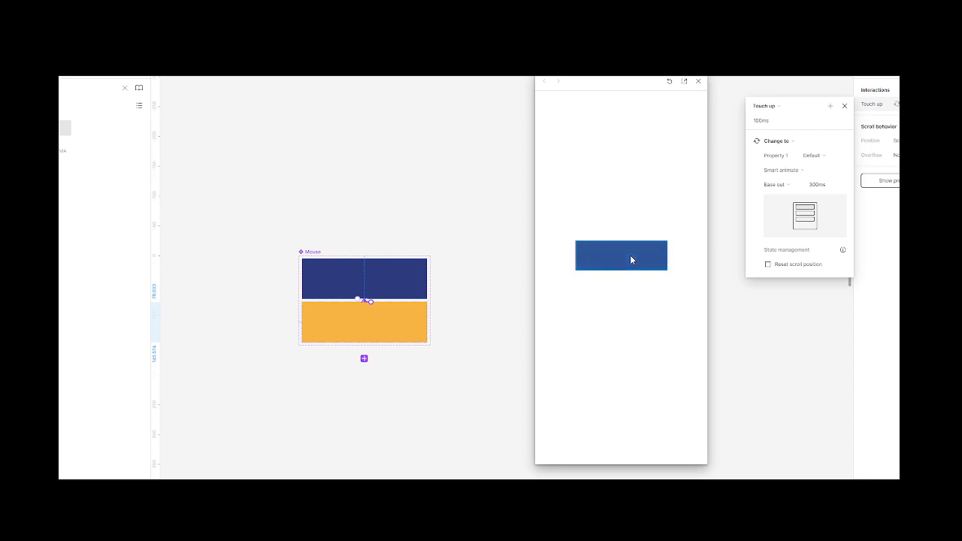
left_click(630, 259)
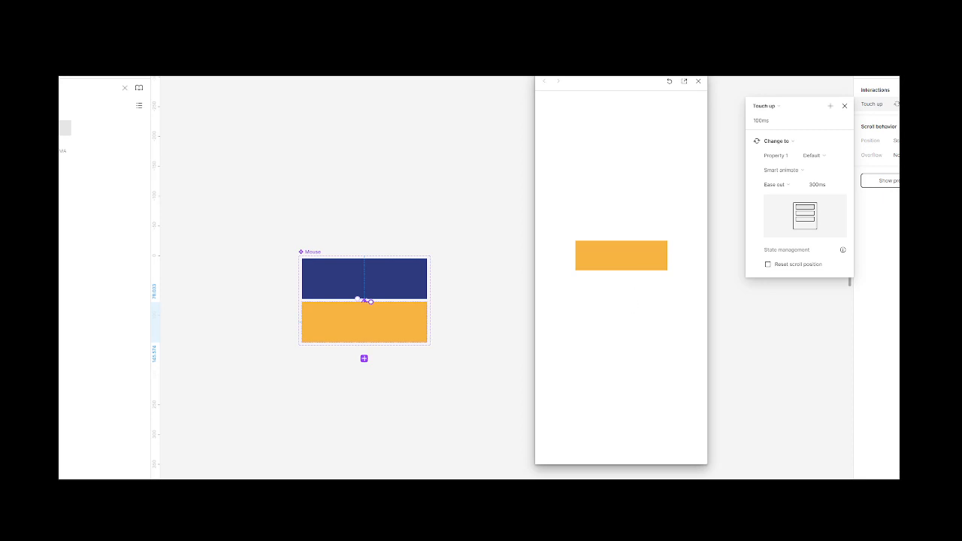
left_click(784, 108)
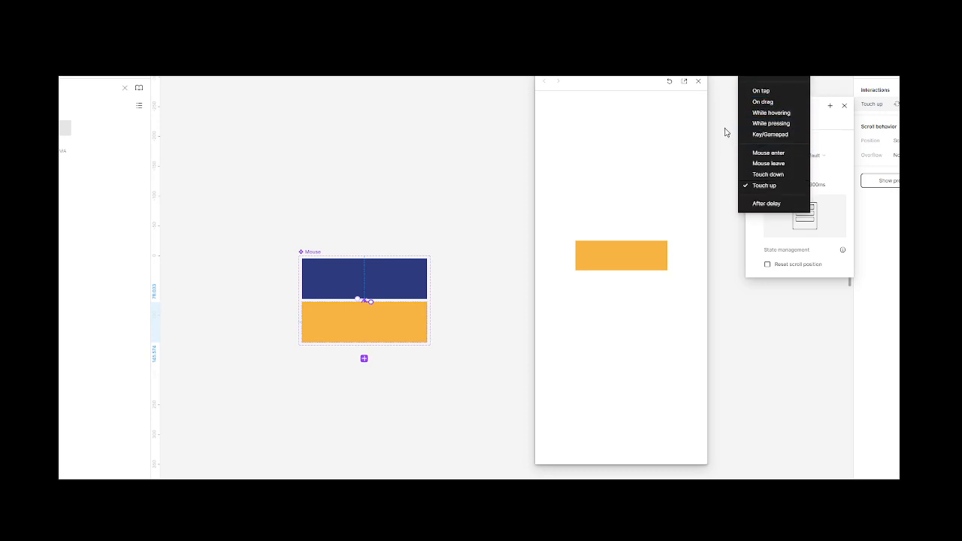
left_click(395, 283)
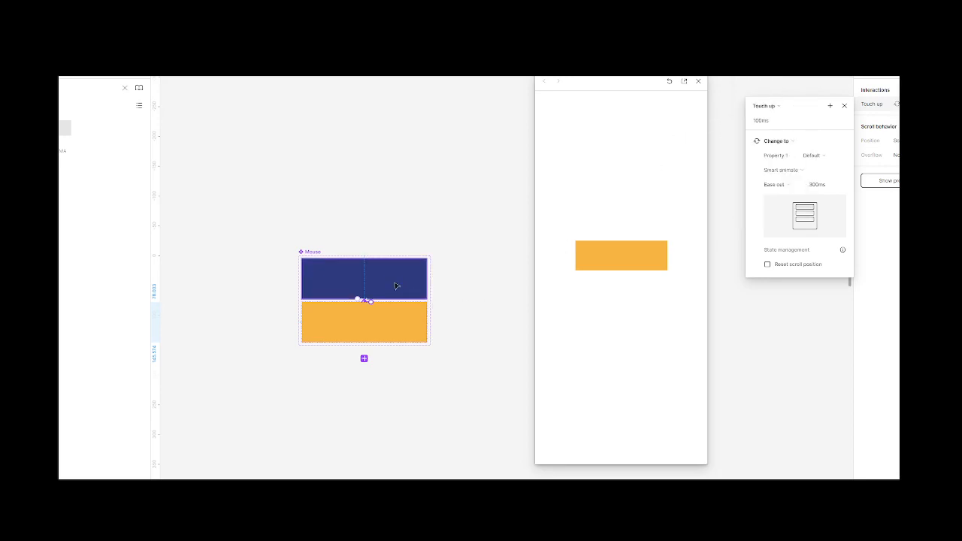
Step: Open the navy variant's Mouse enter interaction: 100ms delay, Smart animate to Variant2, Ease out 300ms
left_click(395, 286)
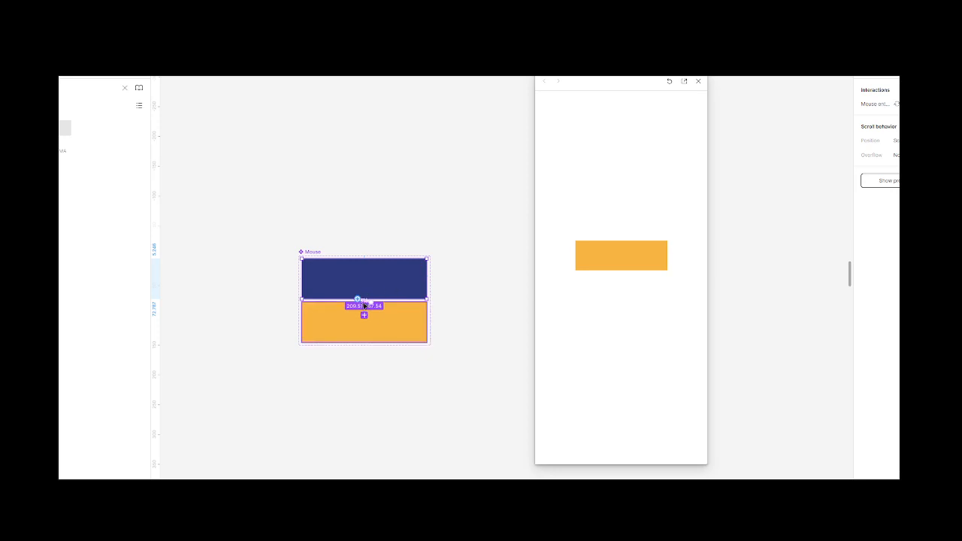
scroll(365, 301, "up", 3)
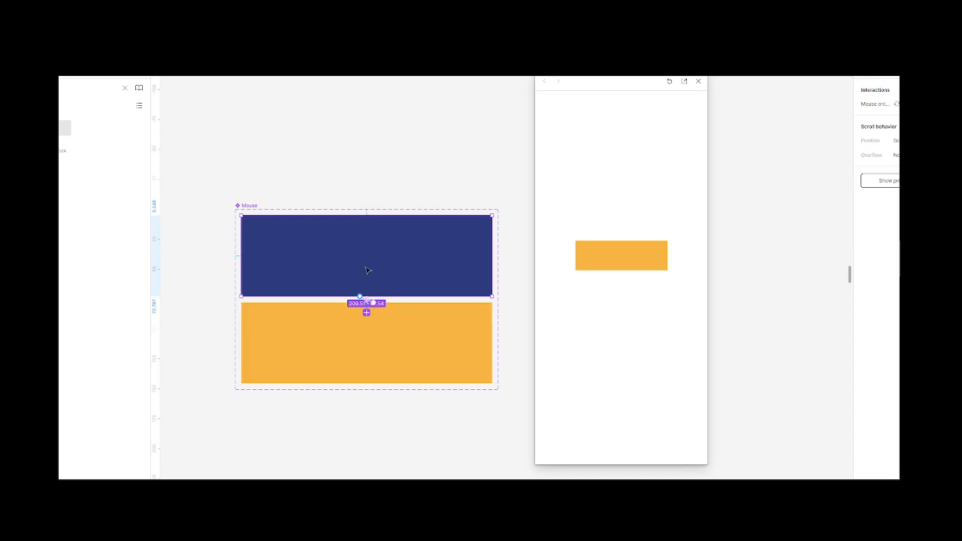
left_click(873, 103)
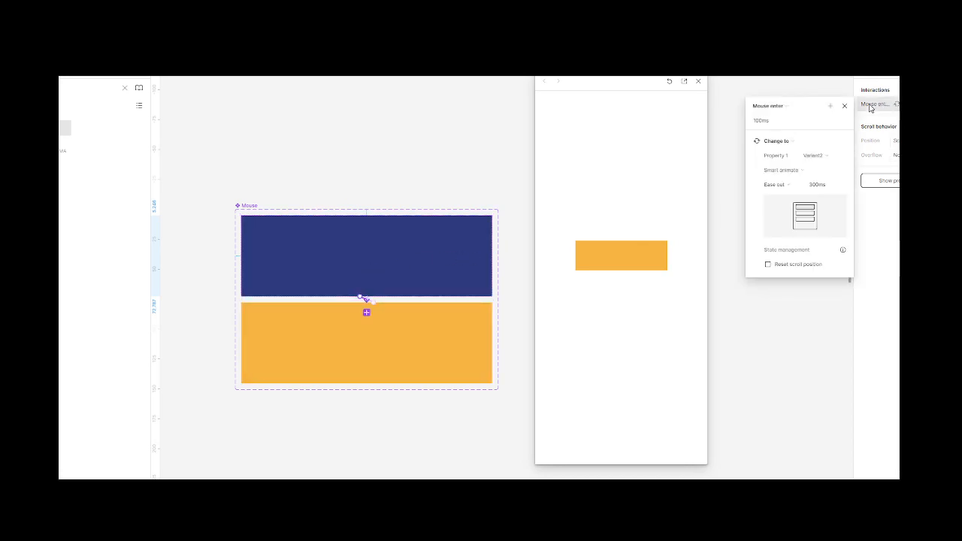
Step: Switch the navy variant's interaction trigger from mouse enter to After delay of 200ms
left_click(786, 112)
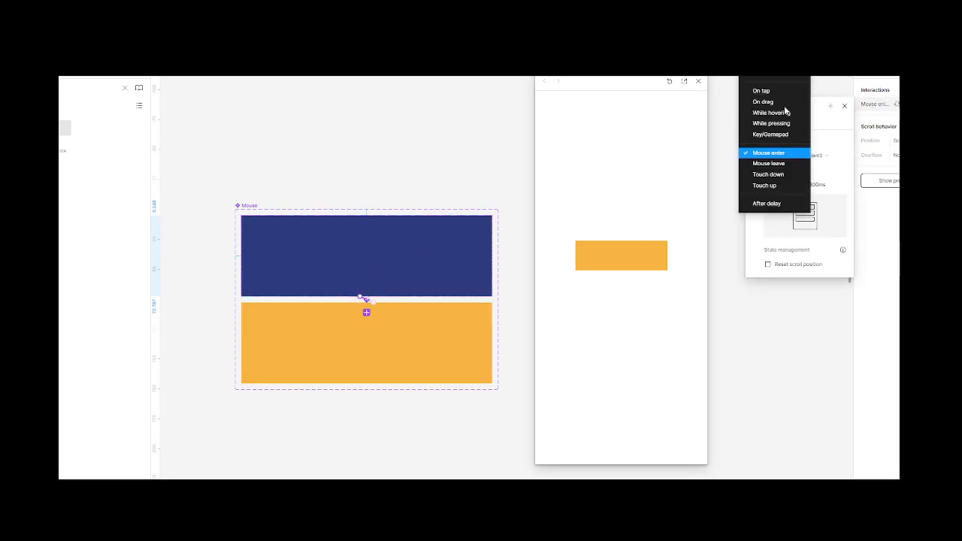
left_click(774, 203)
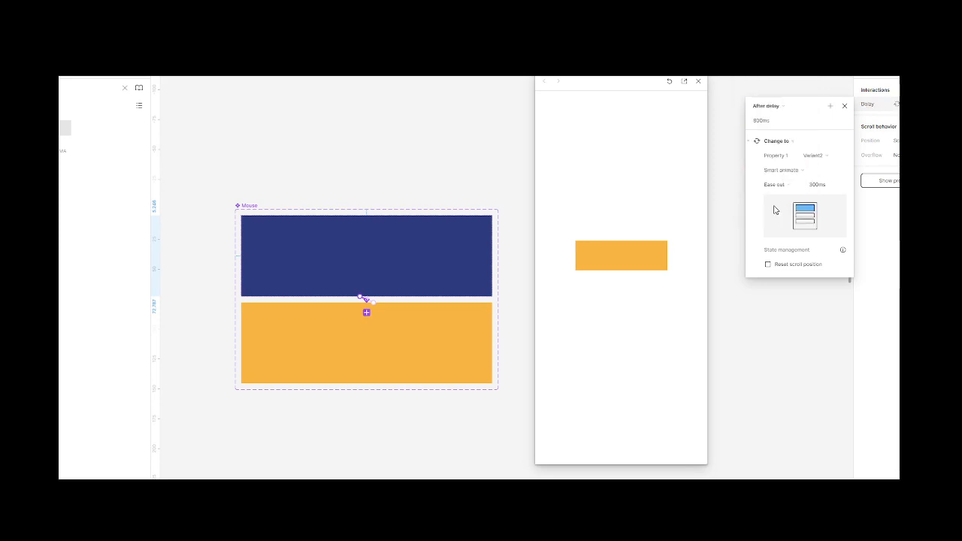
left_click(770, 124)
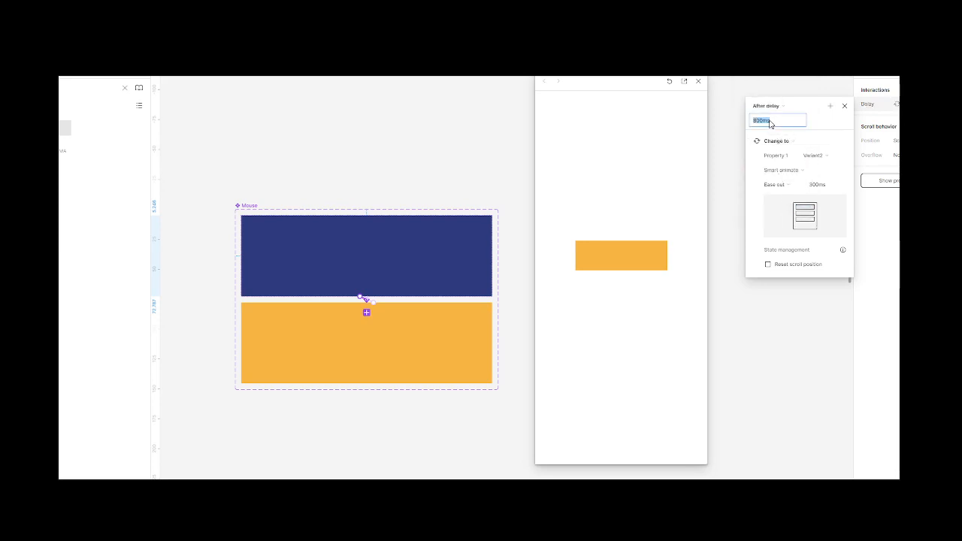
type("1")
type("00ms")
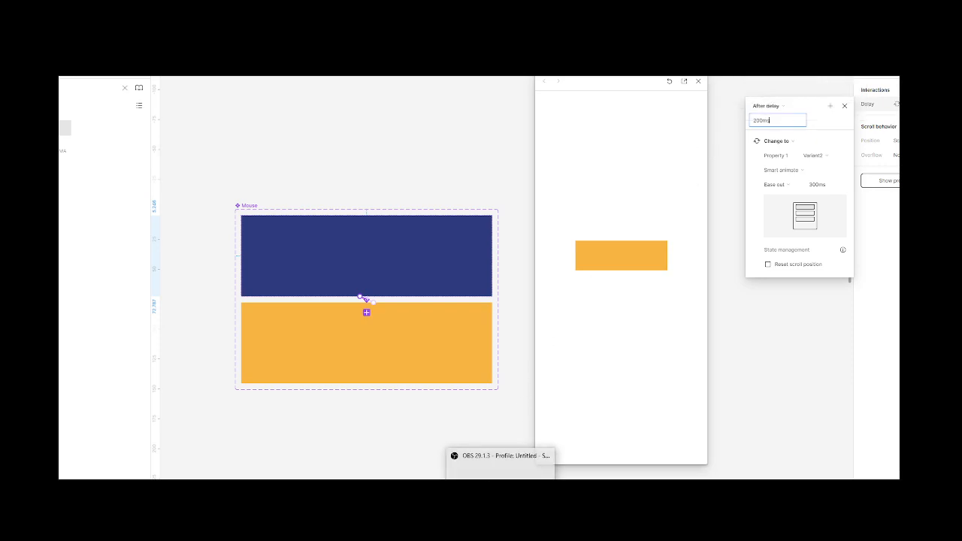
left_click(500, 532)
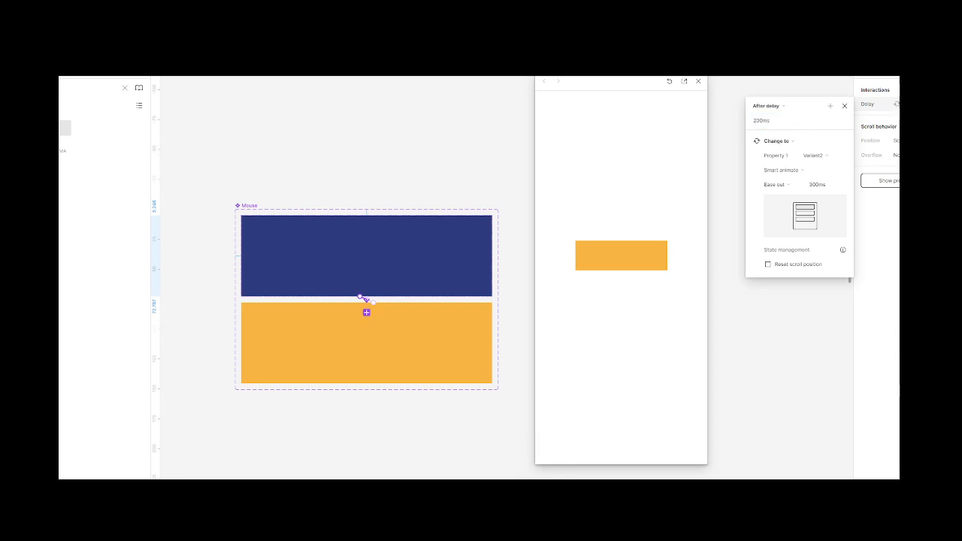